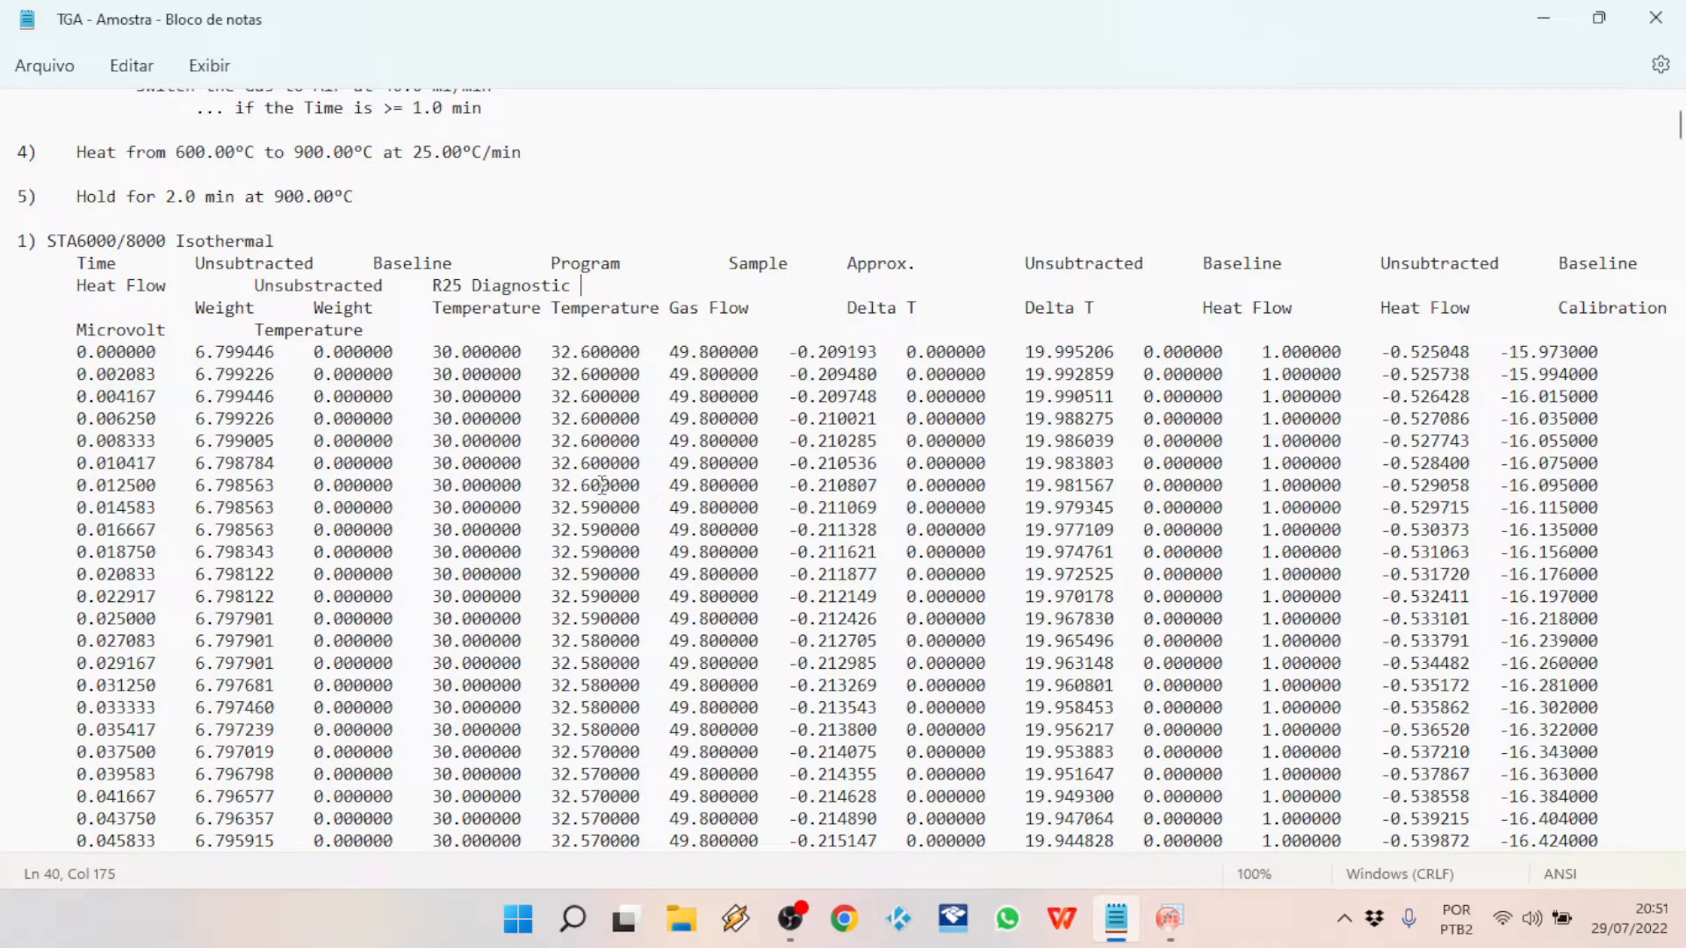
Step: Copy all numeric data rows below the STA6000/8000 Isothermal table header, from time 0.000000 through the end of the file
{"action": "scroll", "coordinate": [602, 485], "scroll_direction": "up", "scroll_amount": 11}
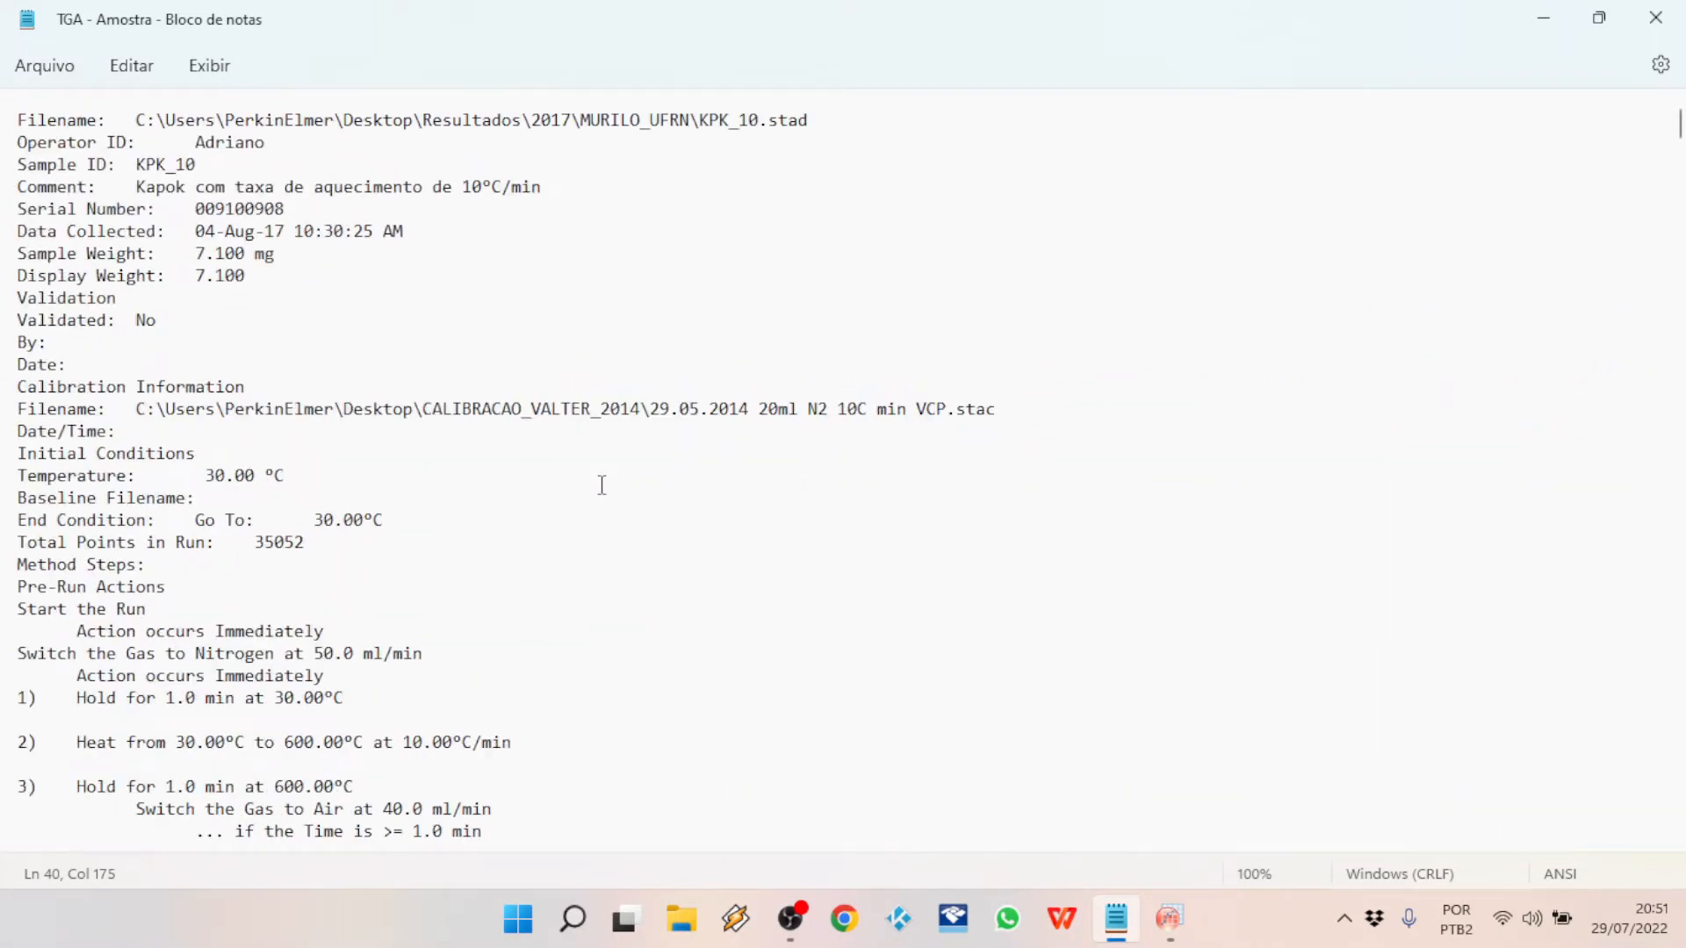
{"action": "scroll", "coordinate": [603, 485], "scroll_direction": "down", "scroll_amount": 11}
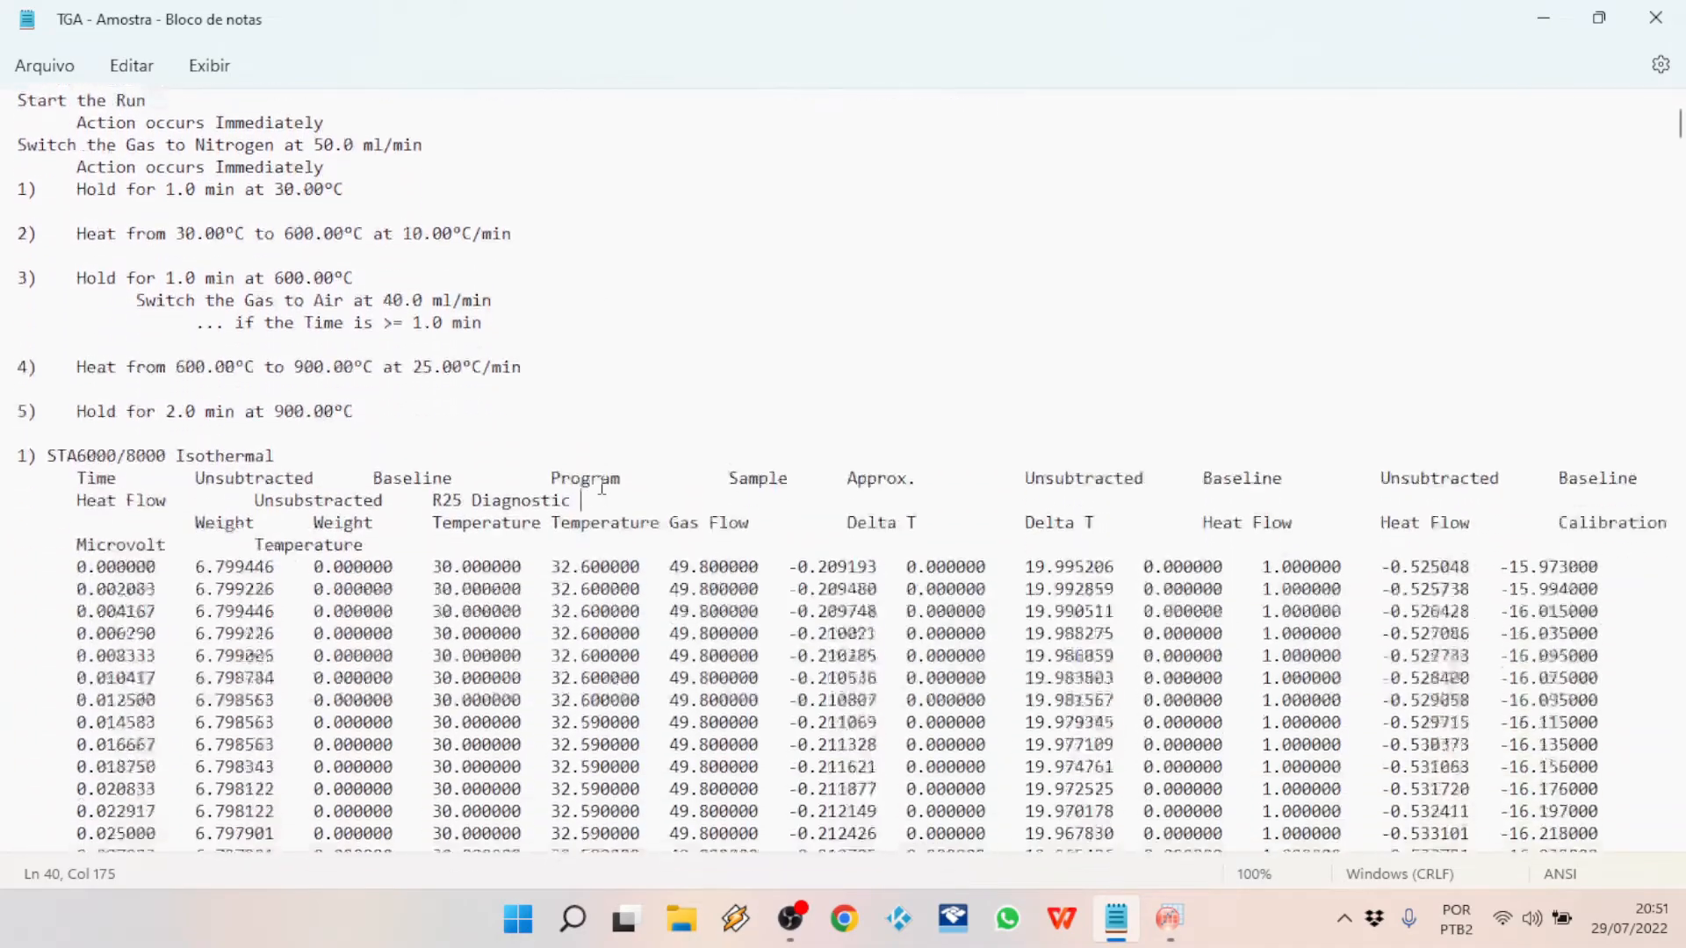
{"action": "scroll", "coordinate": [476, 472], "scroll_direction": "up", "scroll_amount": 12}
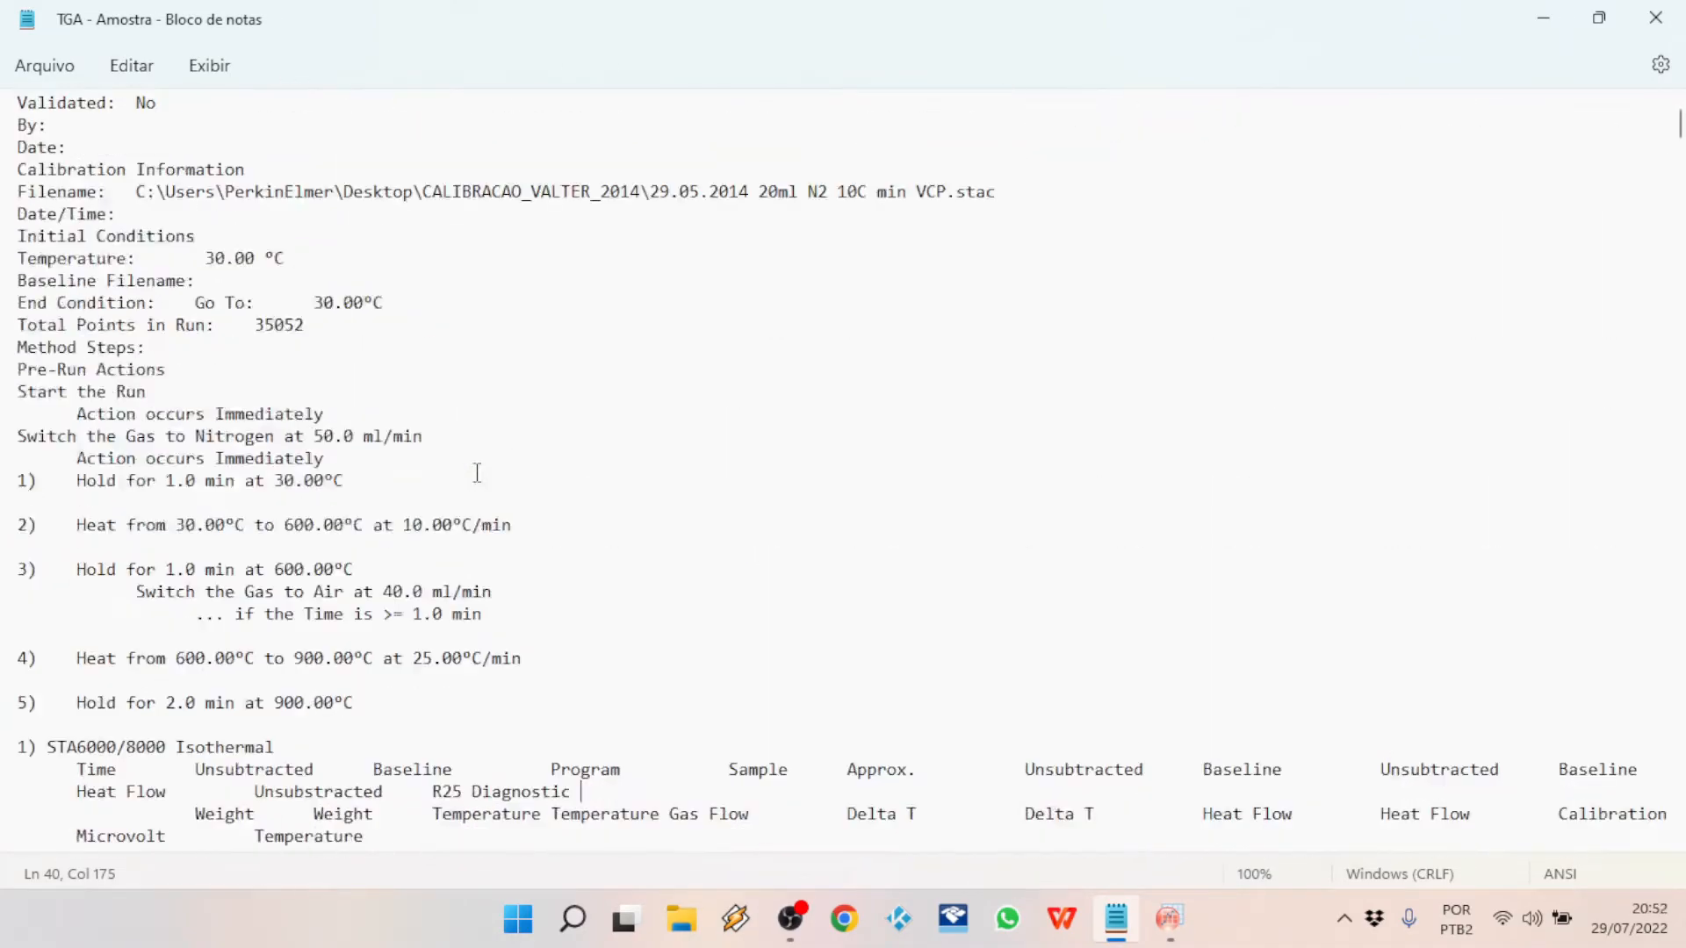
{"action": "scroll", "coordinate": [477, 472], "scroll_direction": "down", "scroll_amount": 7}
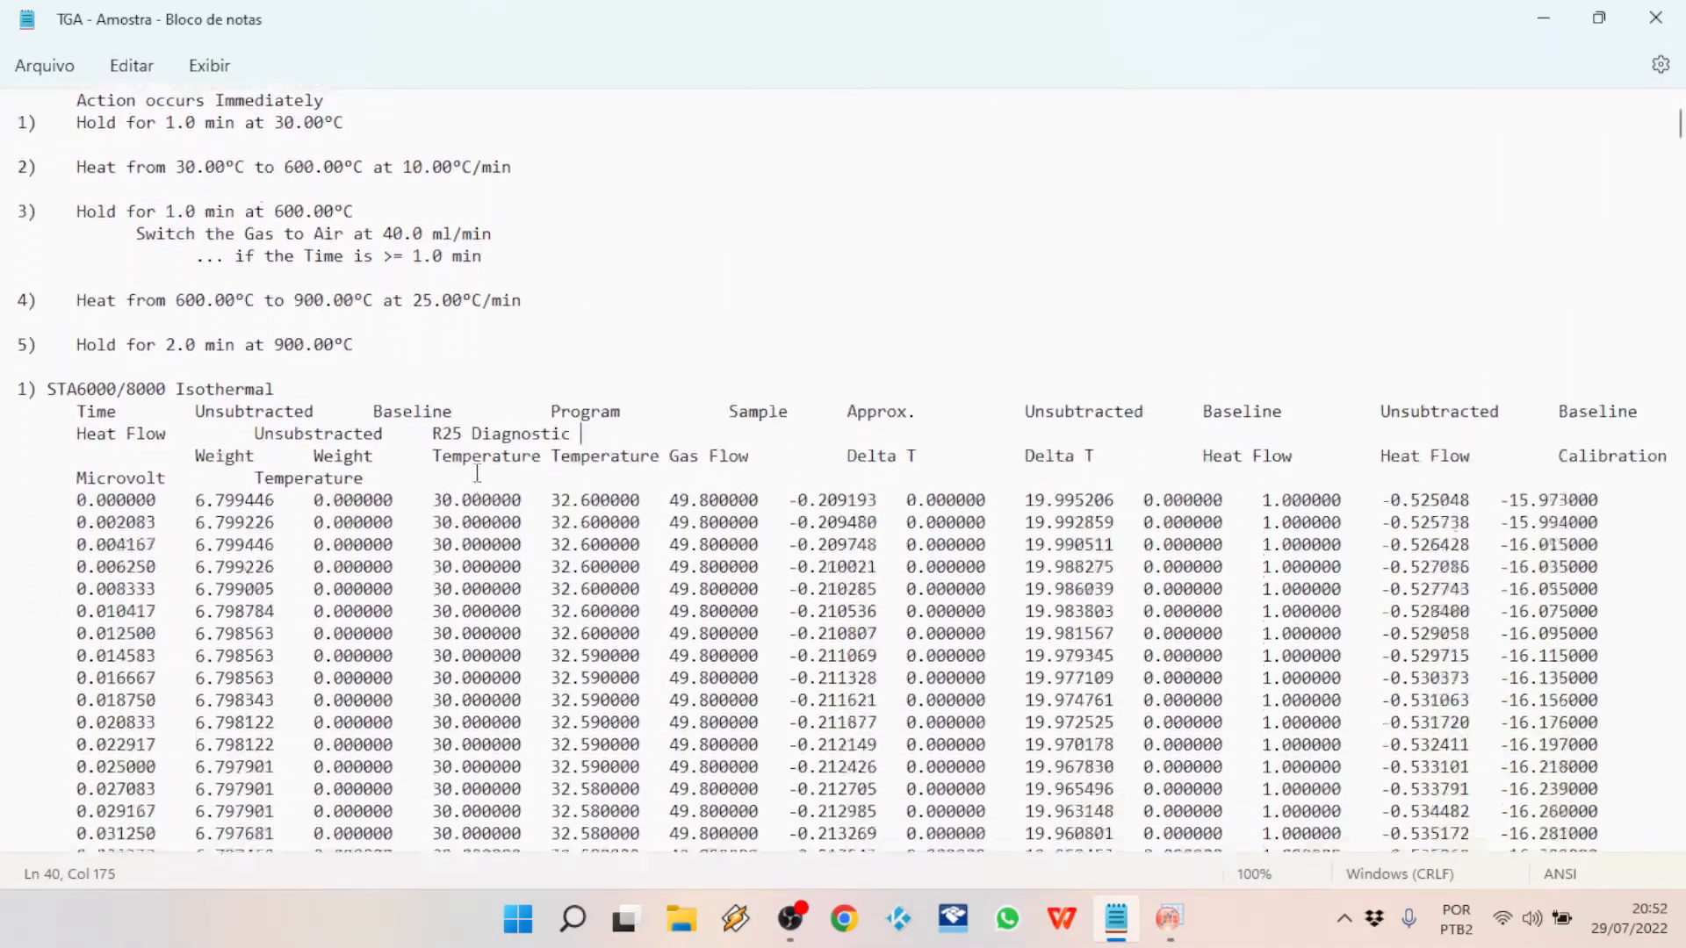
{"action": "left_click_drag", "start_coordinate": [76, 391], "coordinate": [275, 459]}
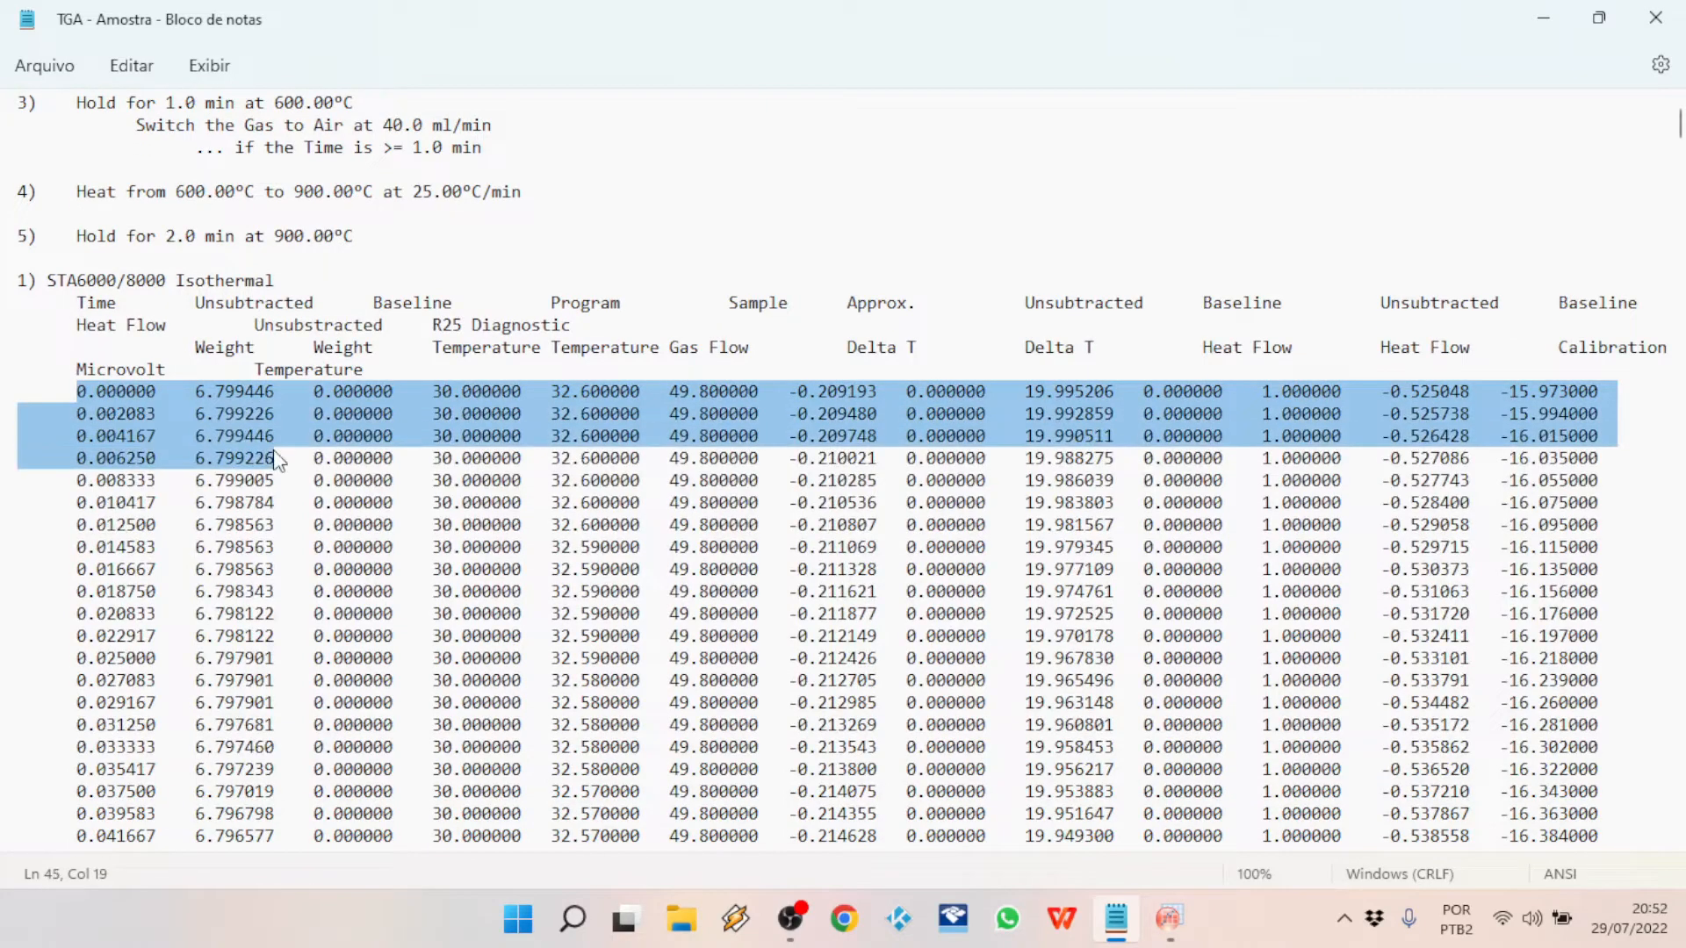
{"action": "key", "text": "shift+End"}
{"action": "key", "text": "shift+Down"}
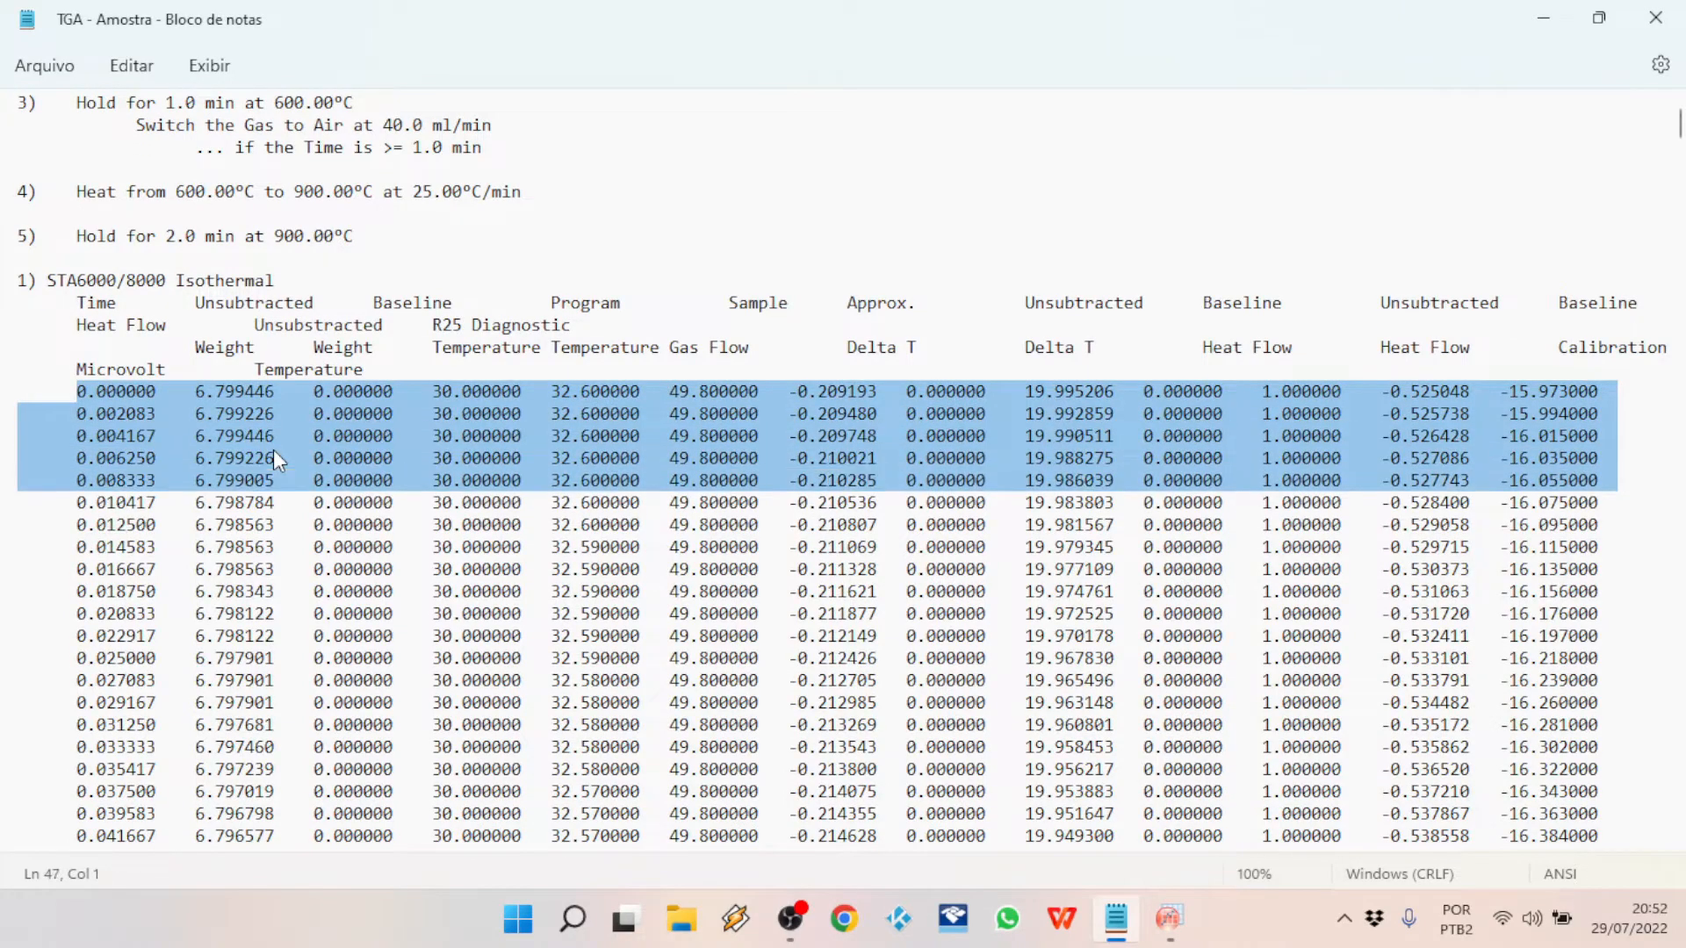
{"action": "key", "text": "ctrl+shift+End"}
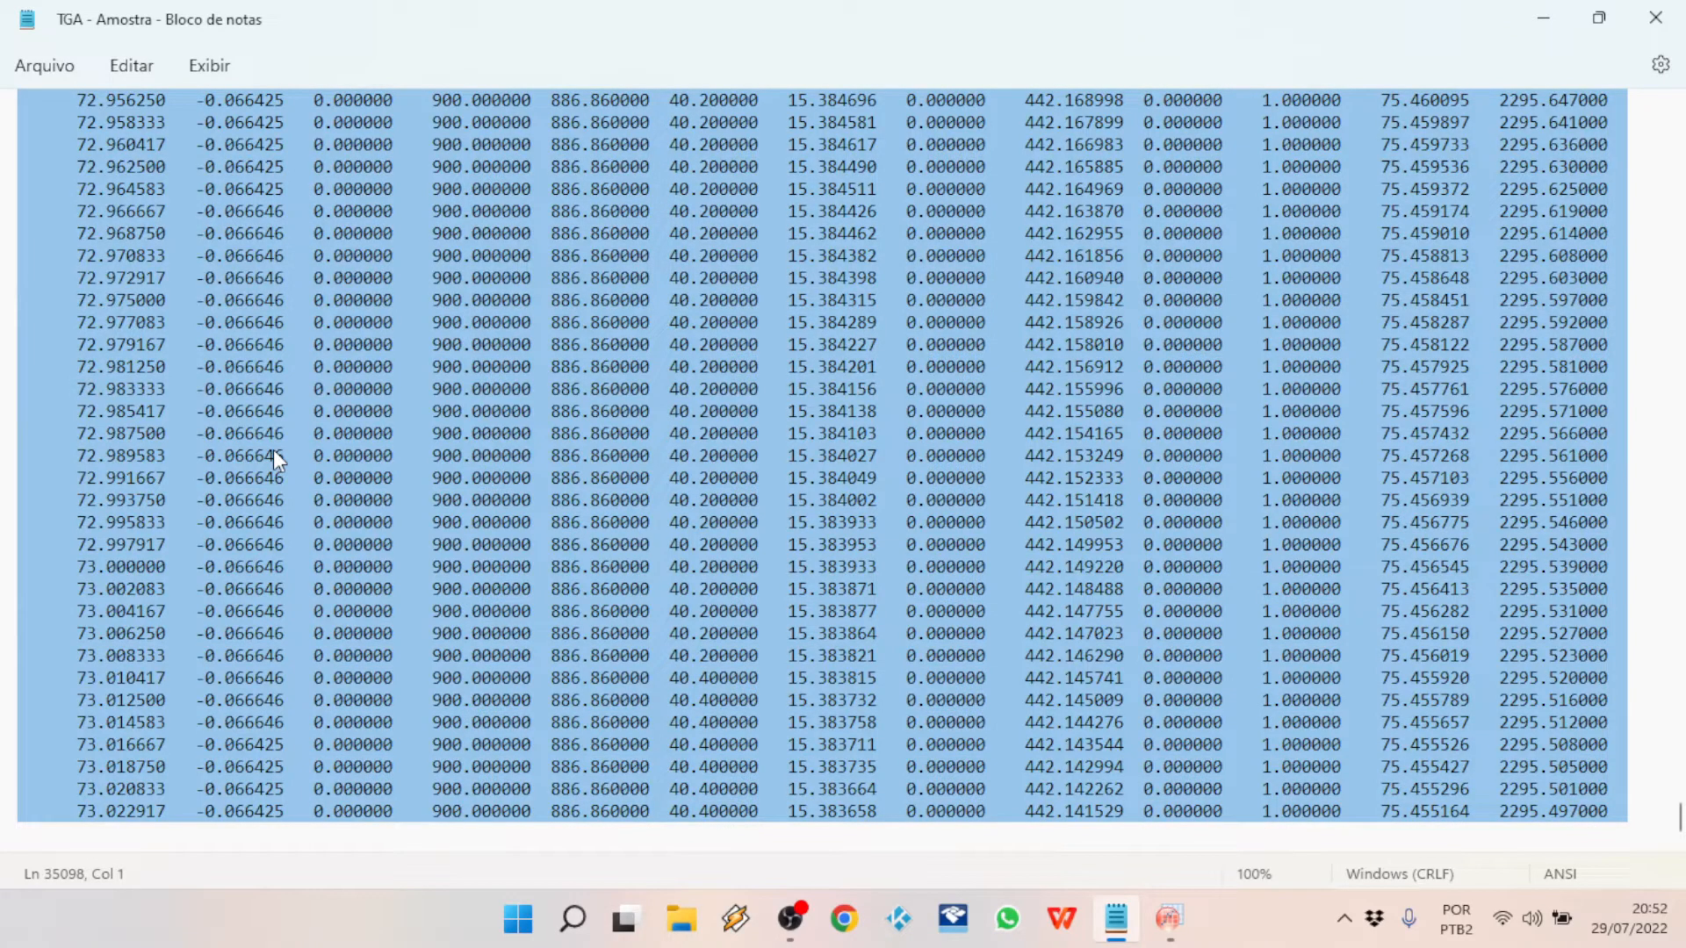
Step: Switch to OriginPro and paste the copied data into Sheet1, starting at the first row of column A
{"action": "key", "text": "alt+Tab"}
{"action": "key", "text": "alt+Tab"}
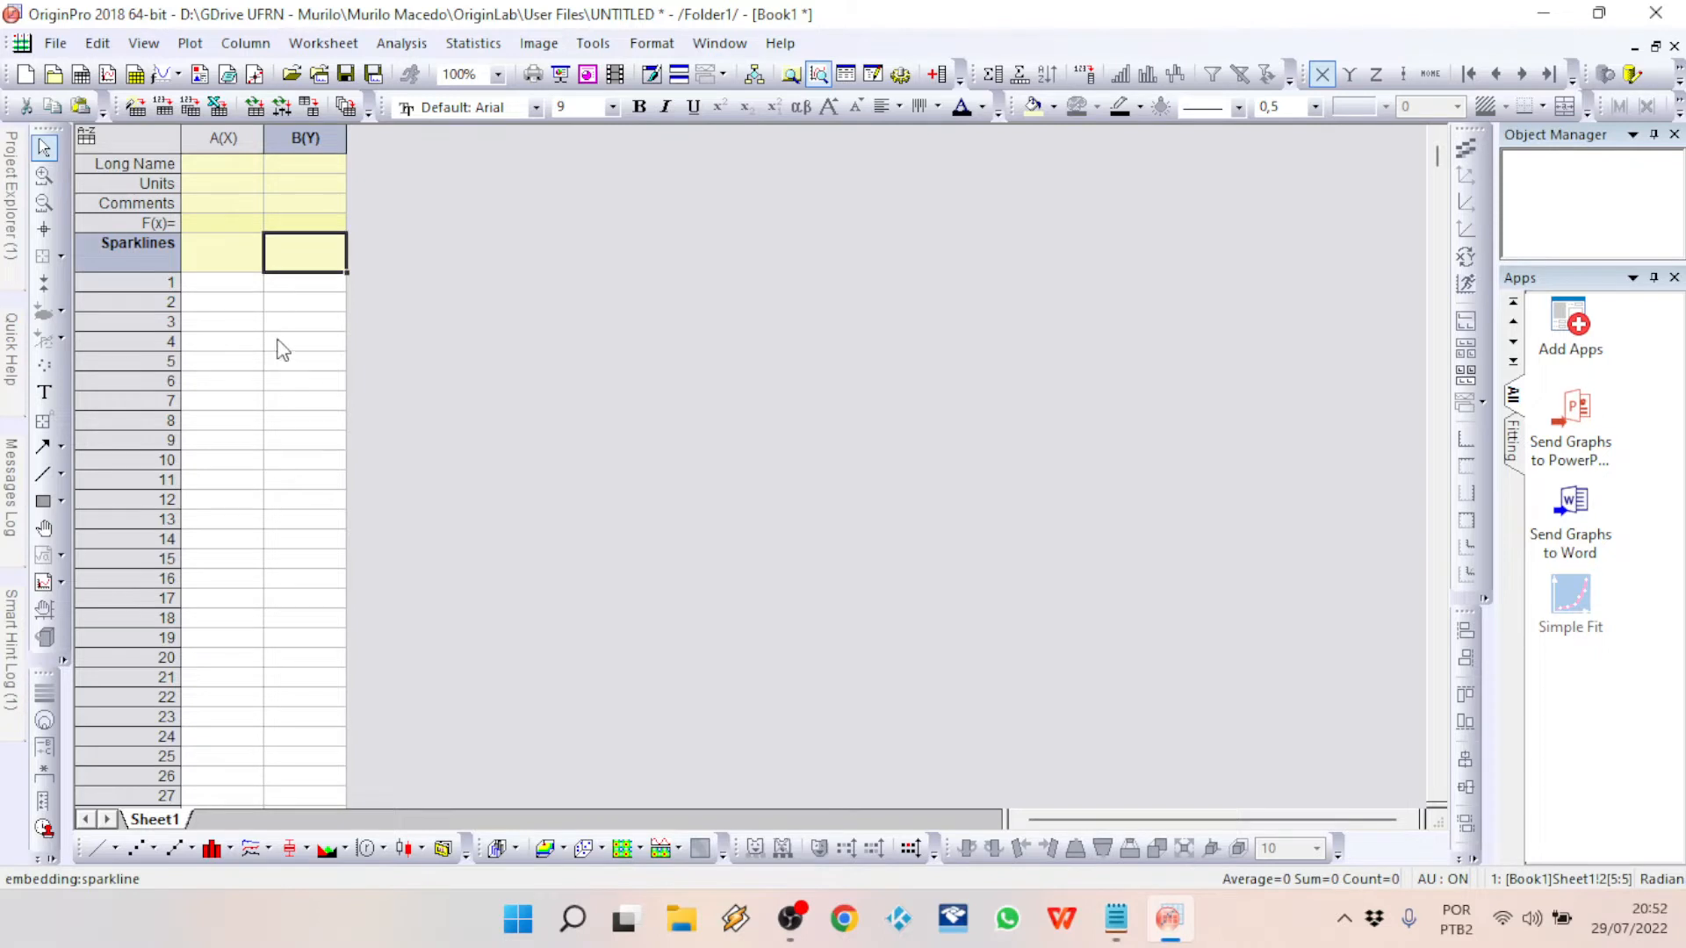
{"action": "left_click", "coordinate": [726, 383]}
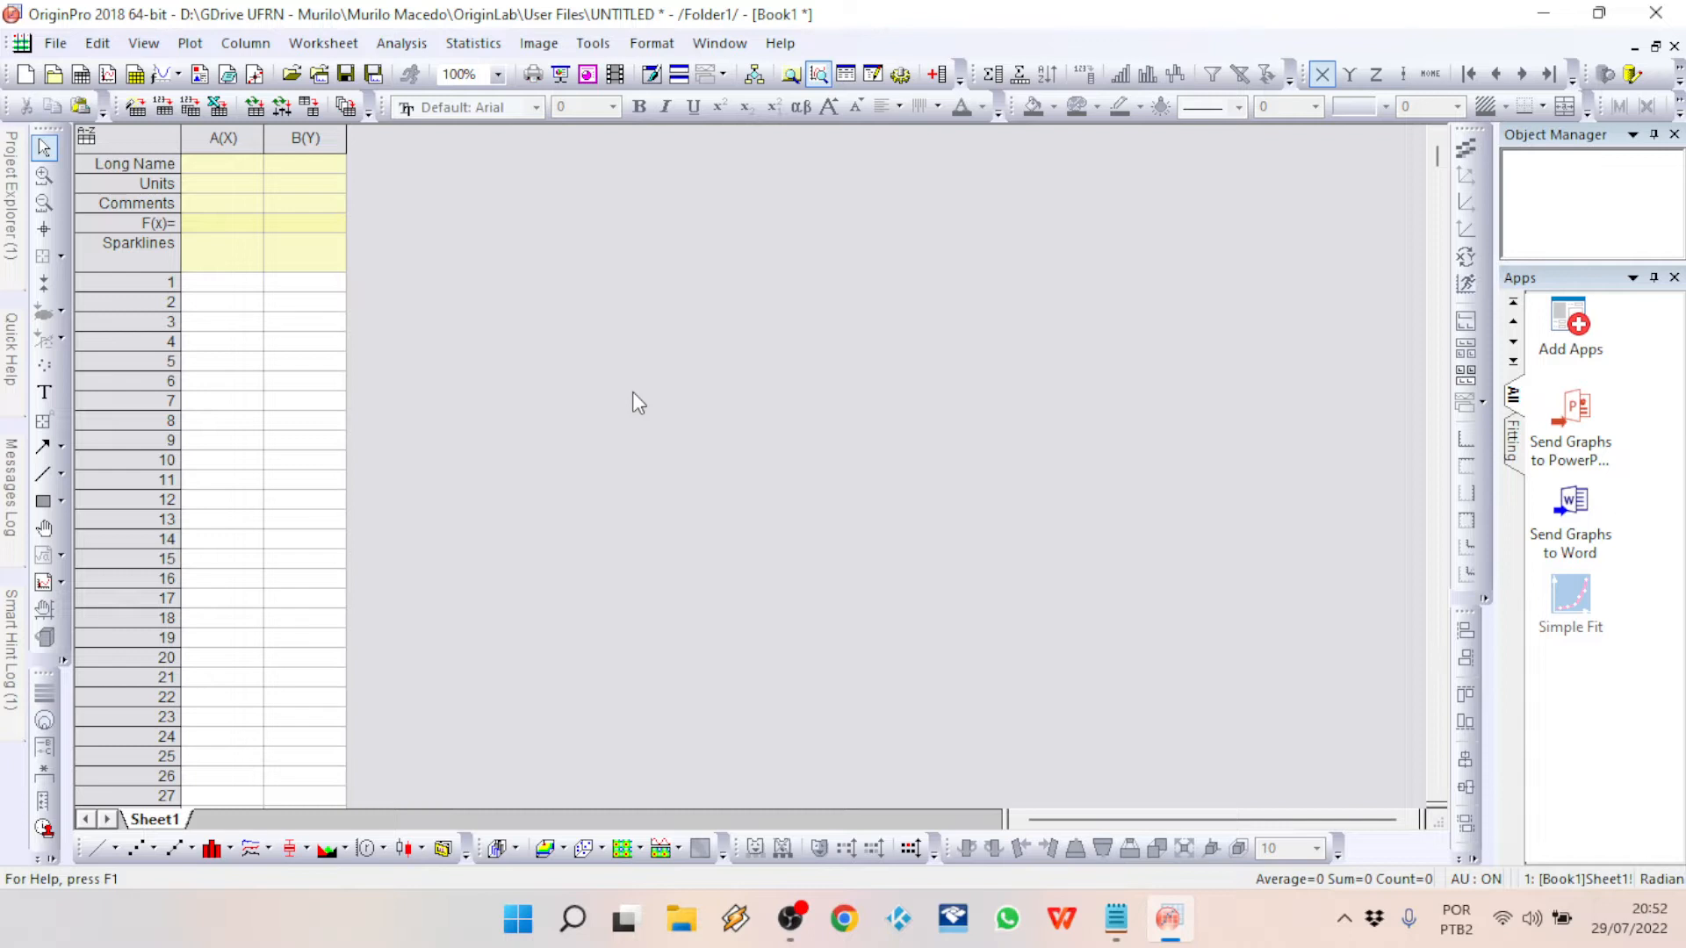
{"action": "left_click", "coordinate": [219, 286]}
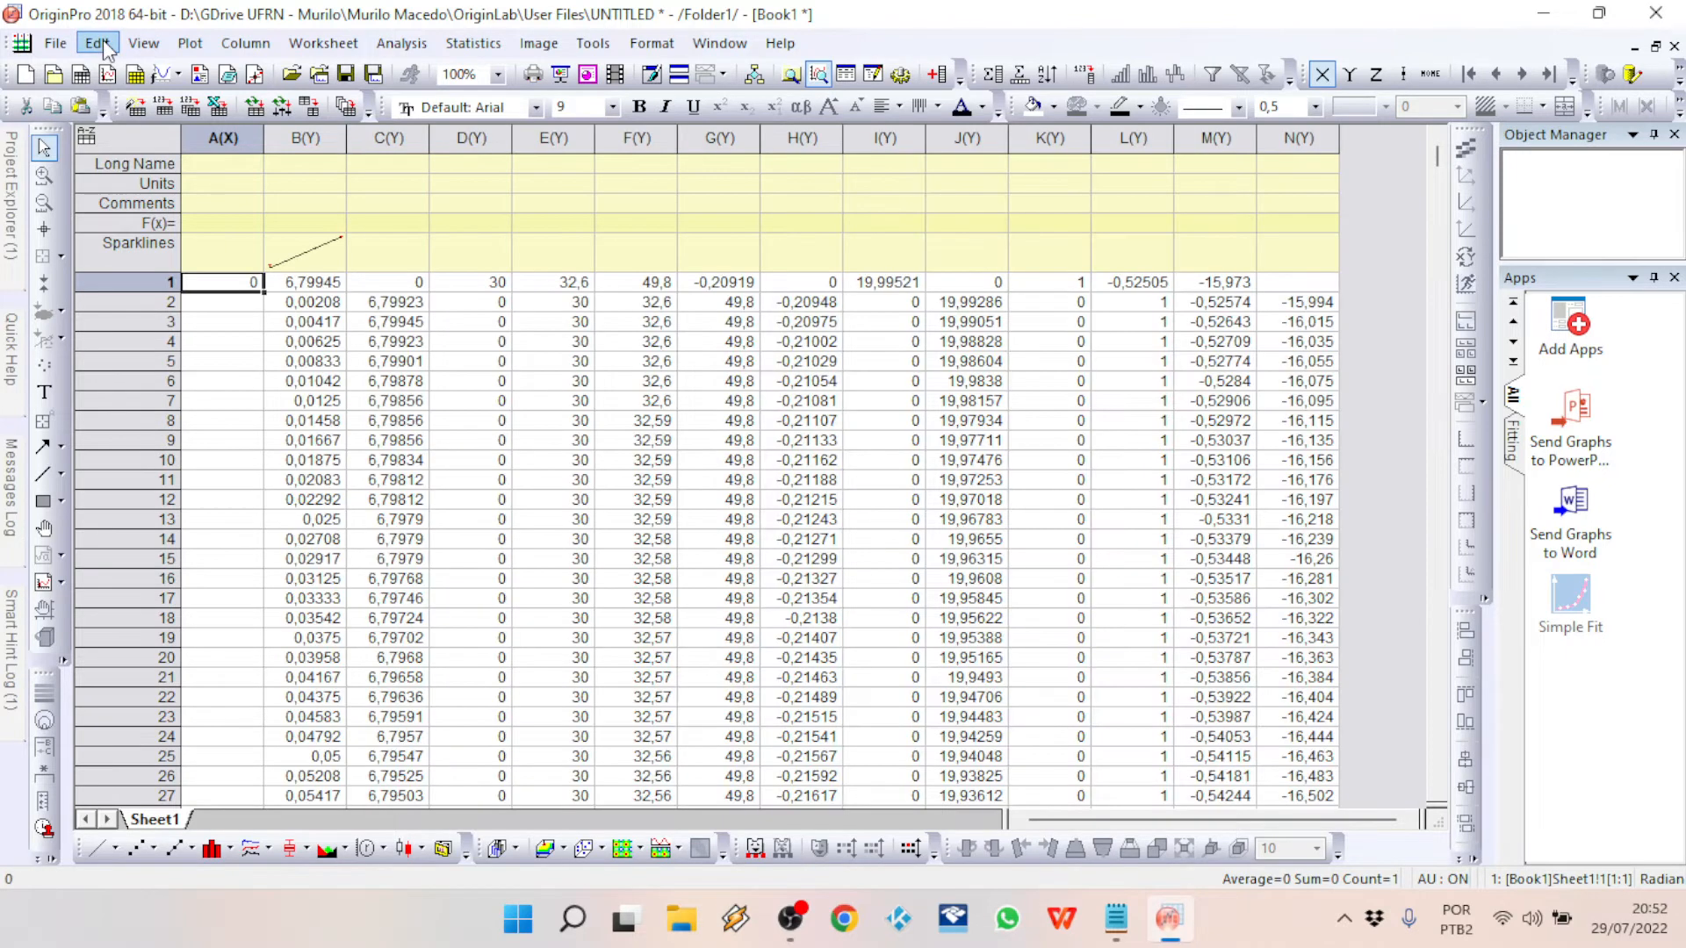
{"action": "left_click", "coordinate": [102, 40]}
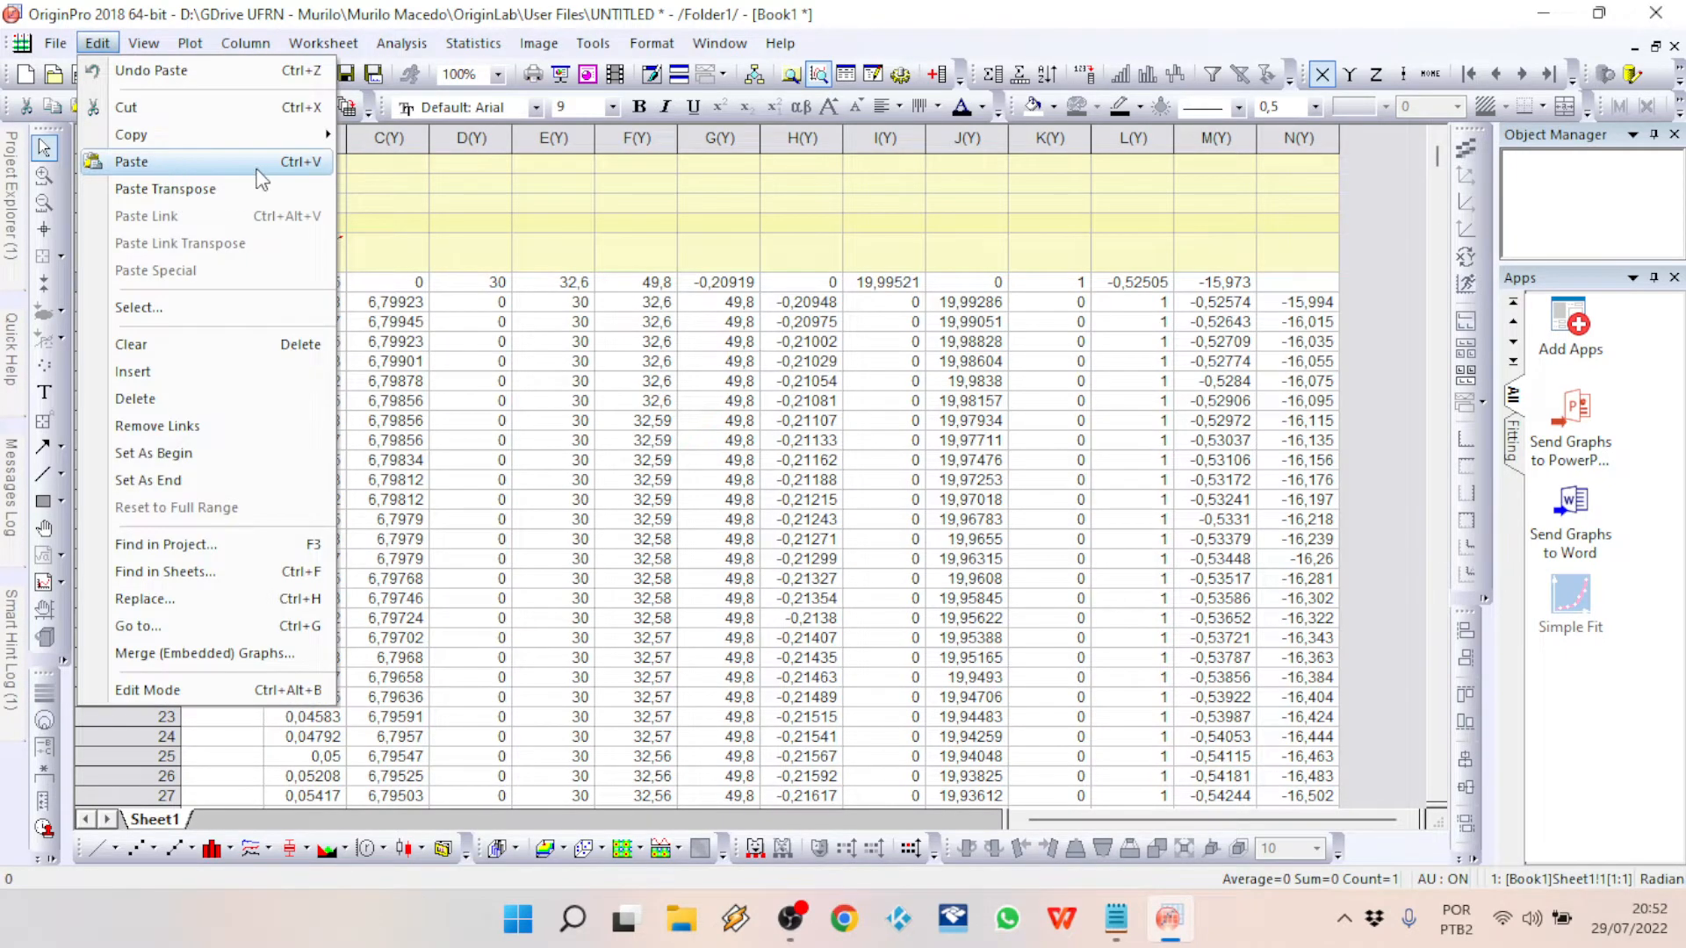
{"action": "left_click", "coordinate": [961, 342]}
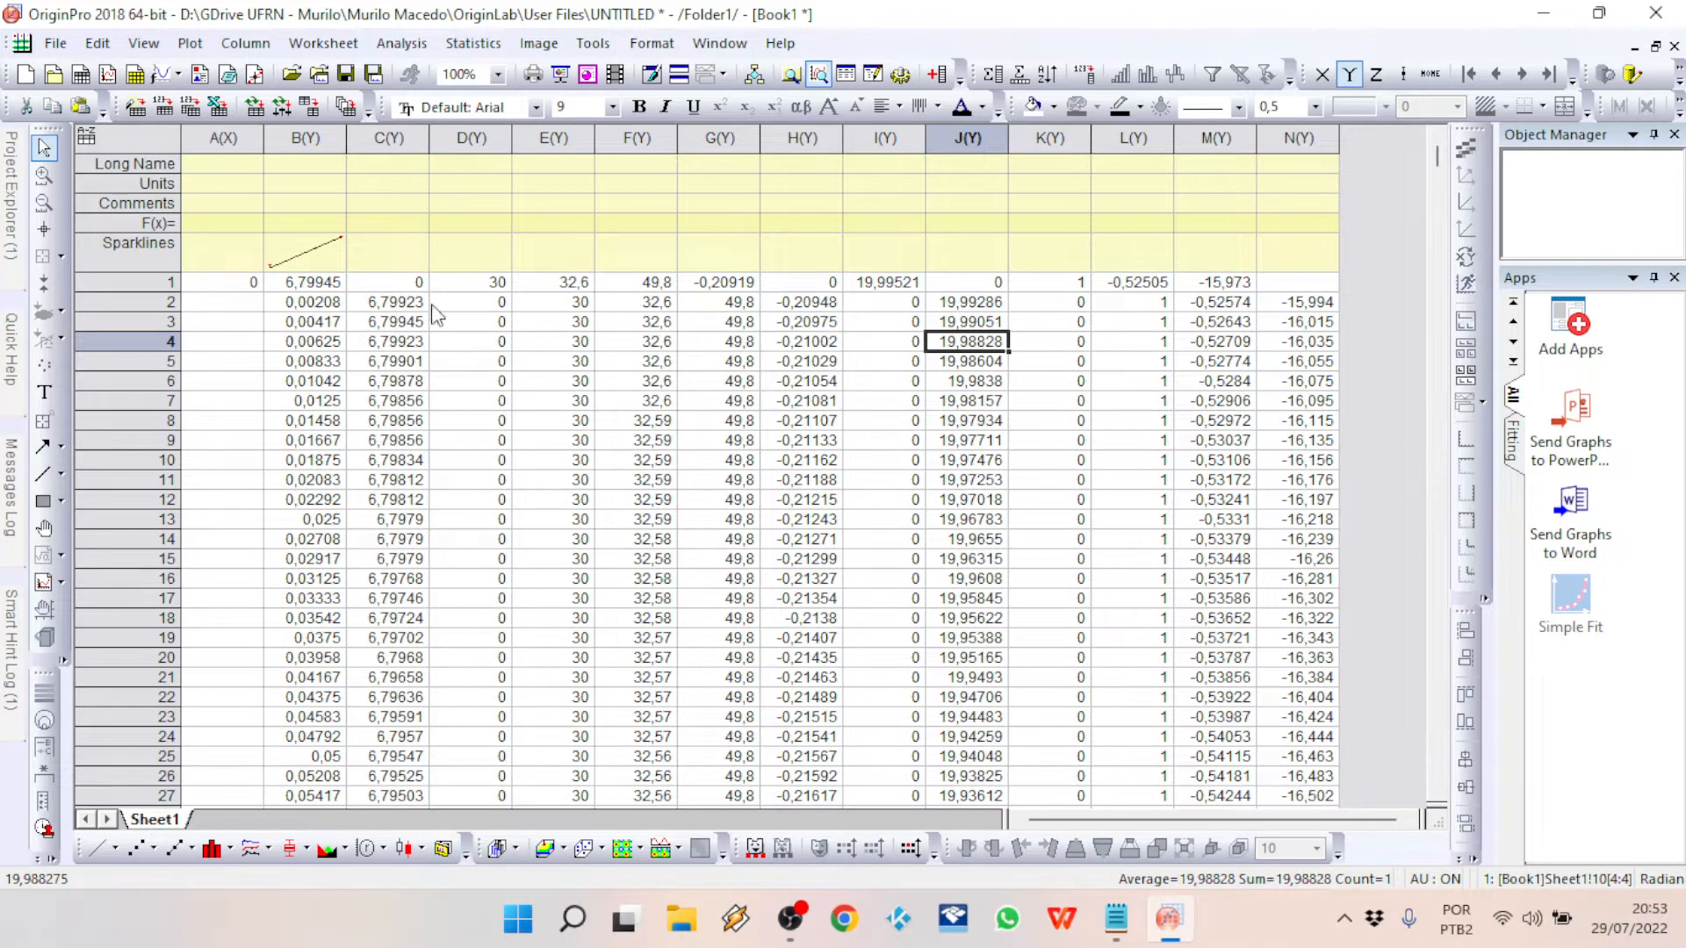
Step: Set the first-row cell of column C to 6,79945
{"action": "left_click", "coordinate": [391, 282]}
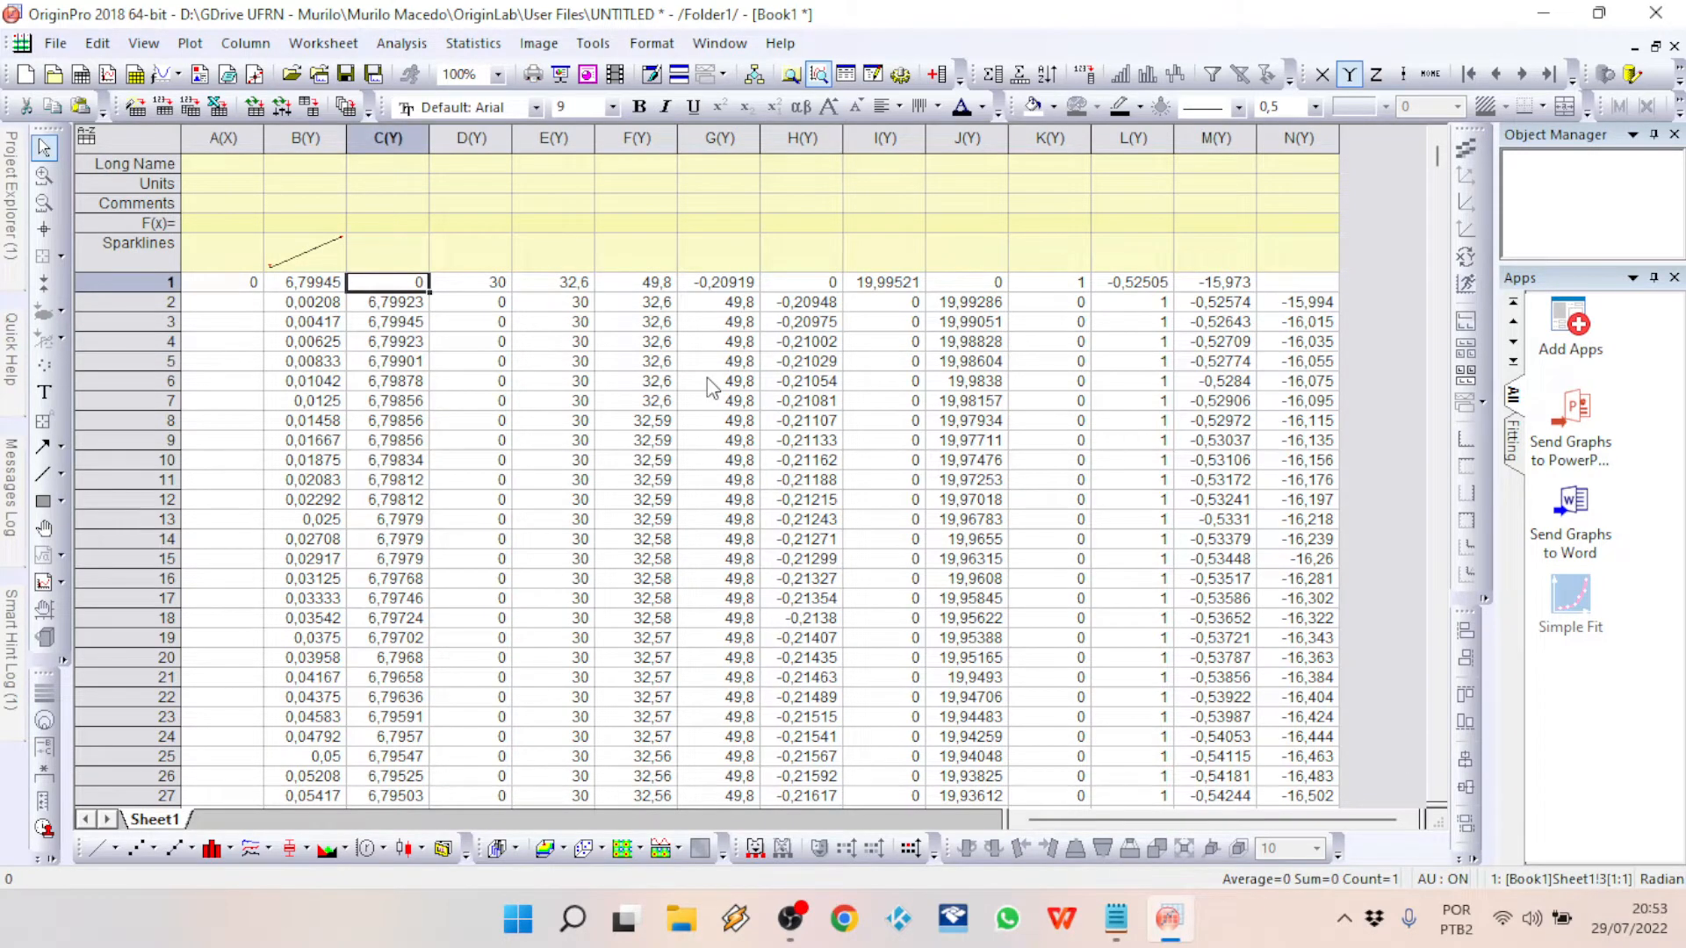
{"action": "type", "text": "6,"}
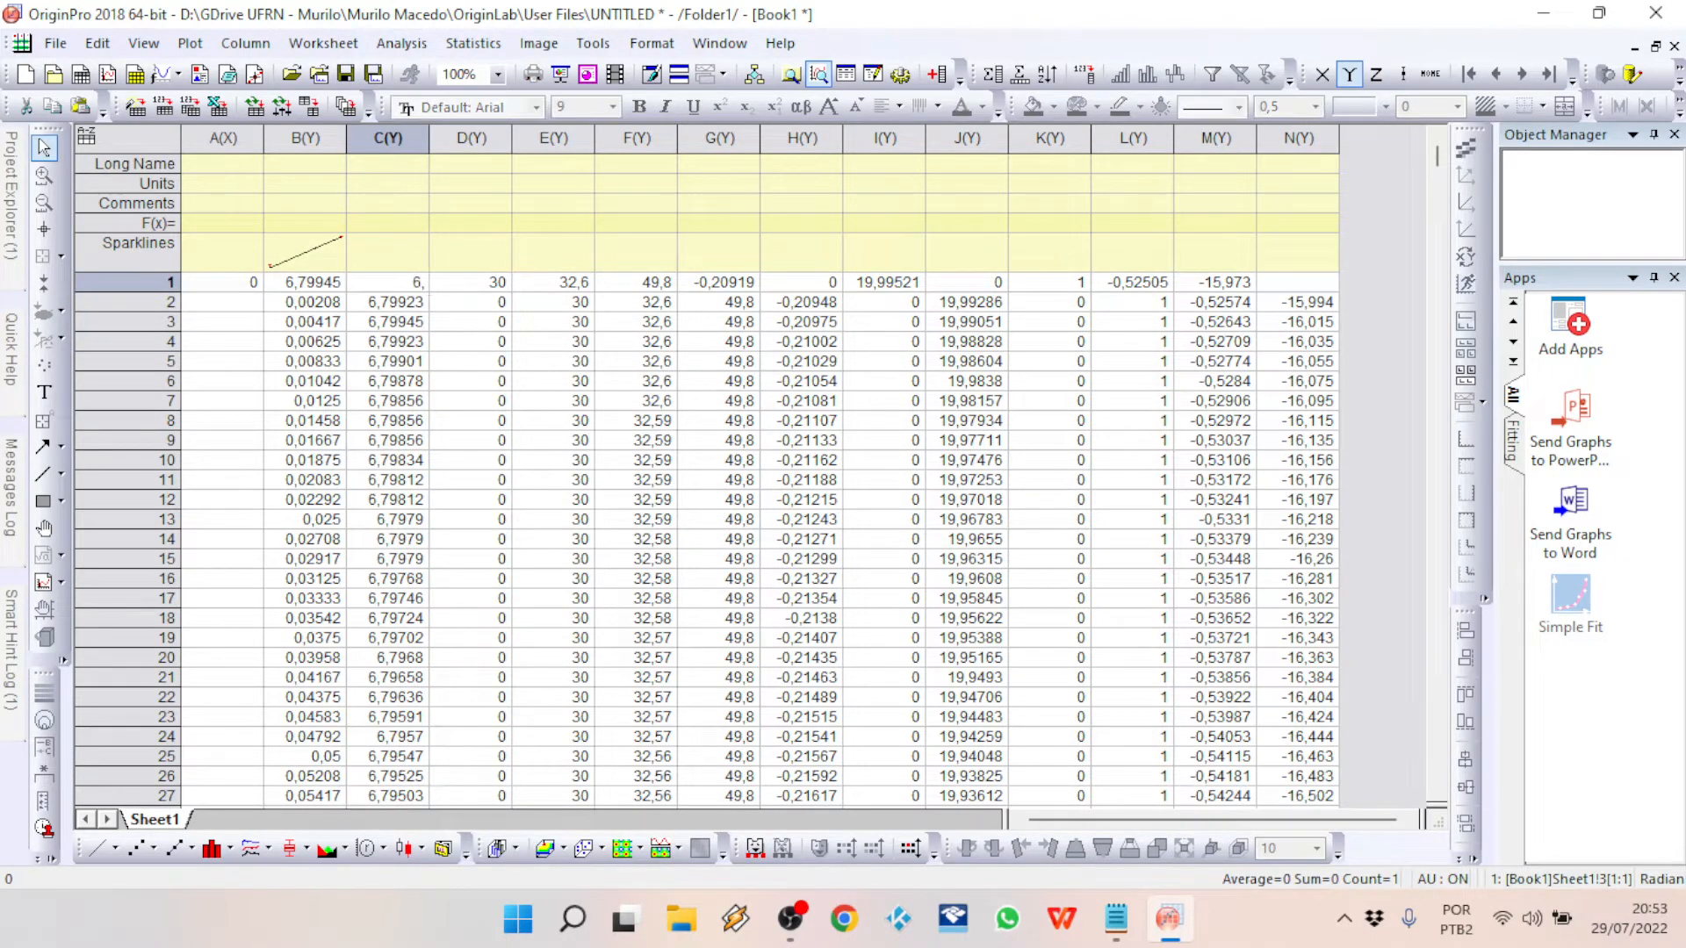
{"action": "type", "text": "79945"}
{"action": "key", "text": "Return"}
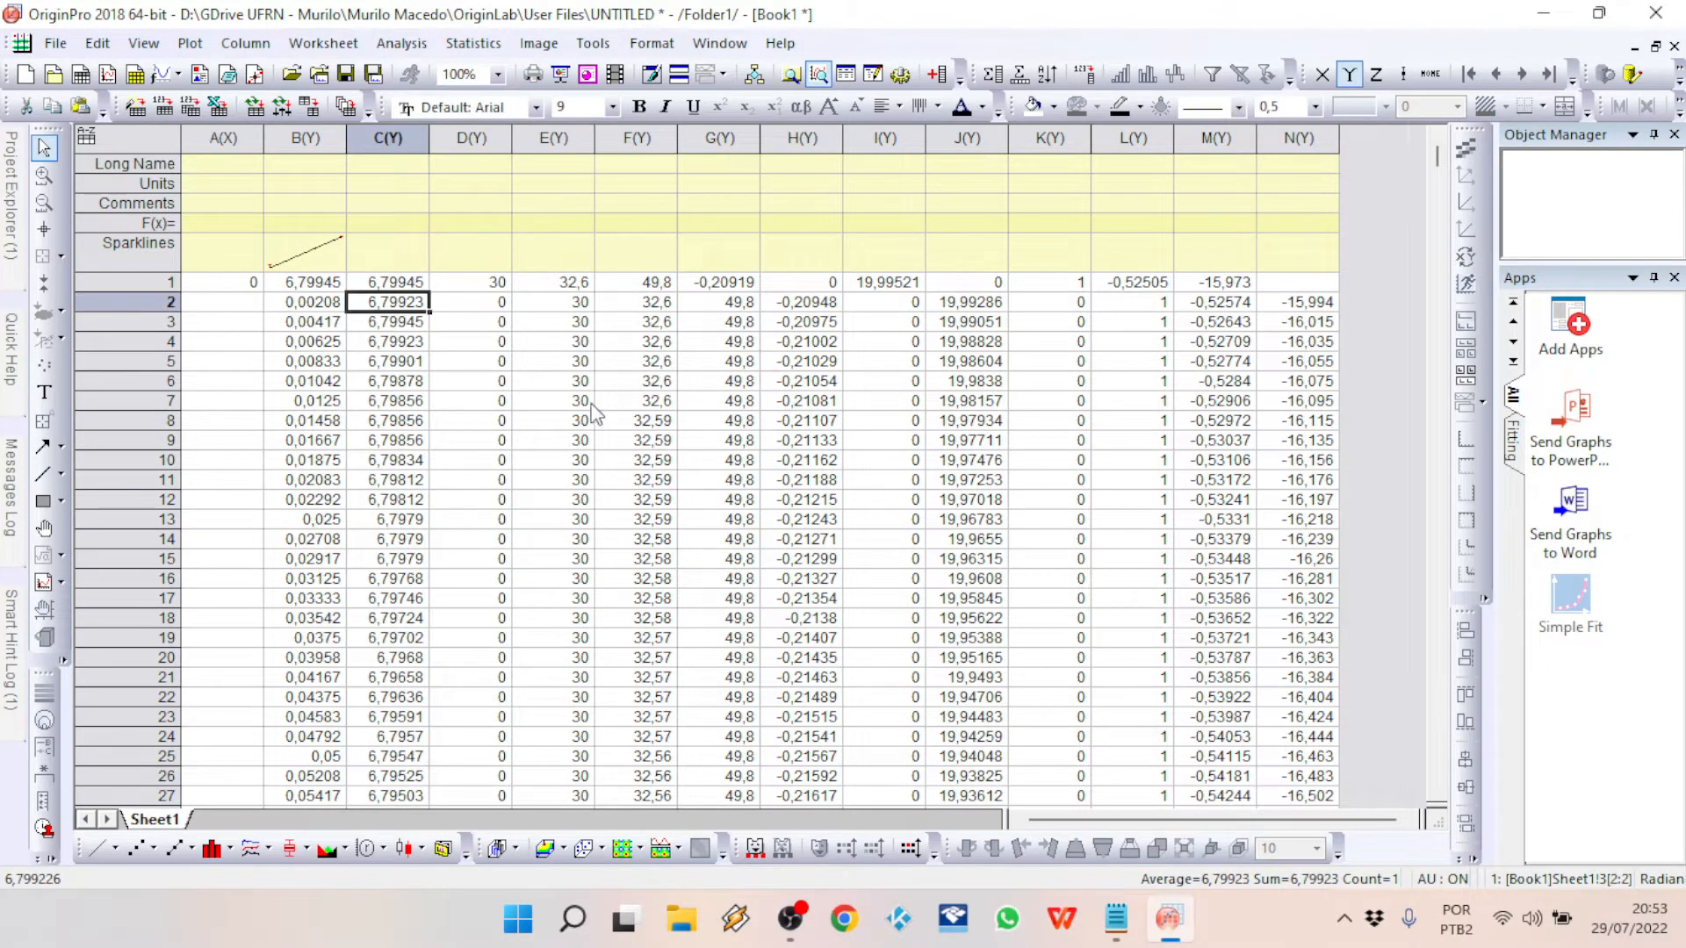
Step: Give column C the long name Massa and delete the misaligned first data row
{"action": "left_click", "coordinate": [391, 168]}
{"action": "type", "text": "Massa"}
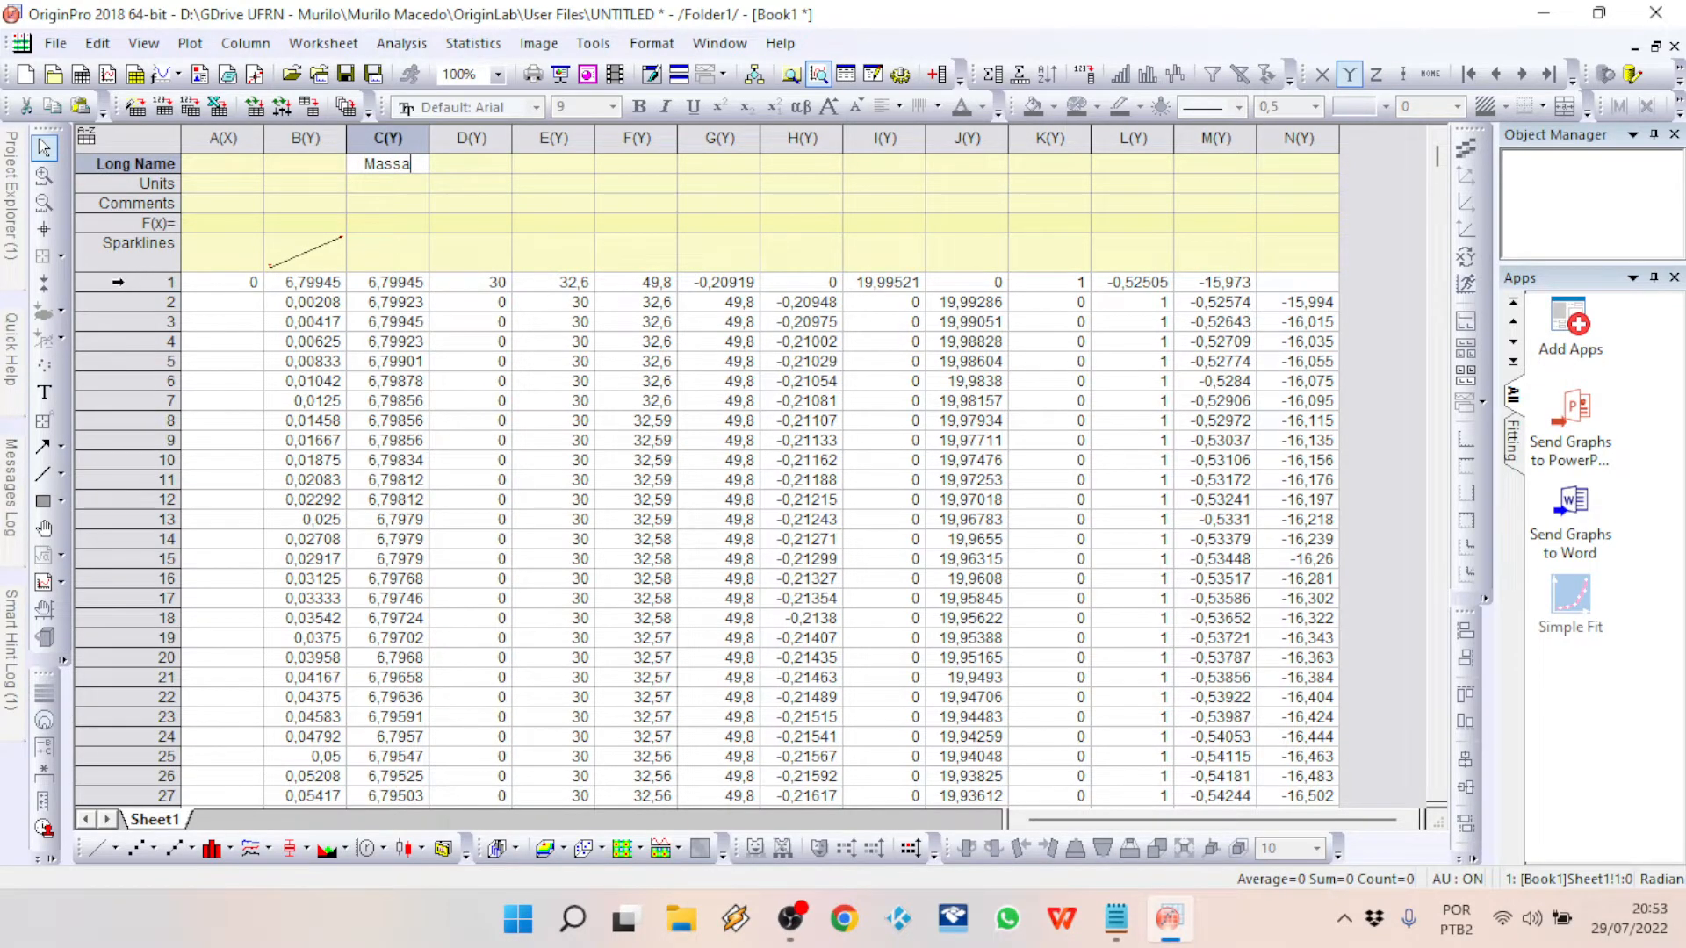
{"action": "left_click", "coordinate": [117, 282]}
{"action": "right_click", "coordinate": [129, 286]}
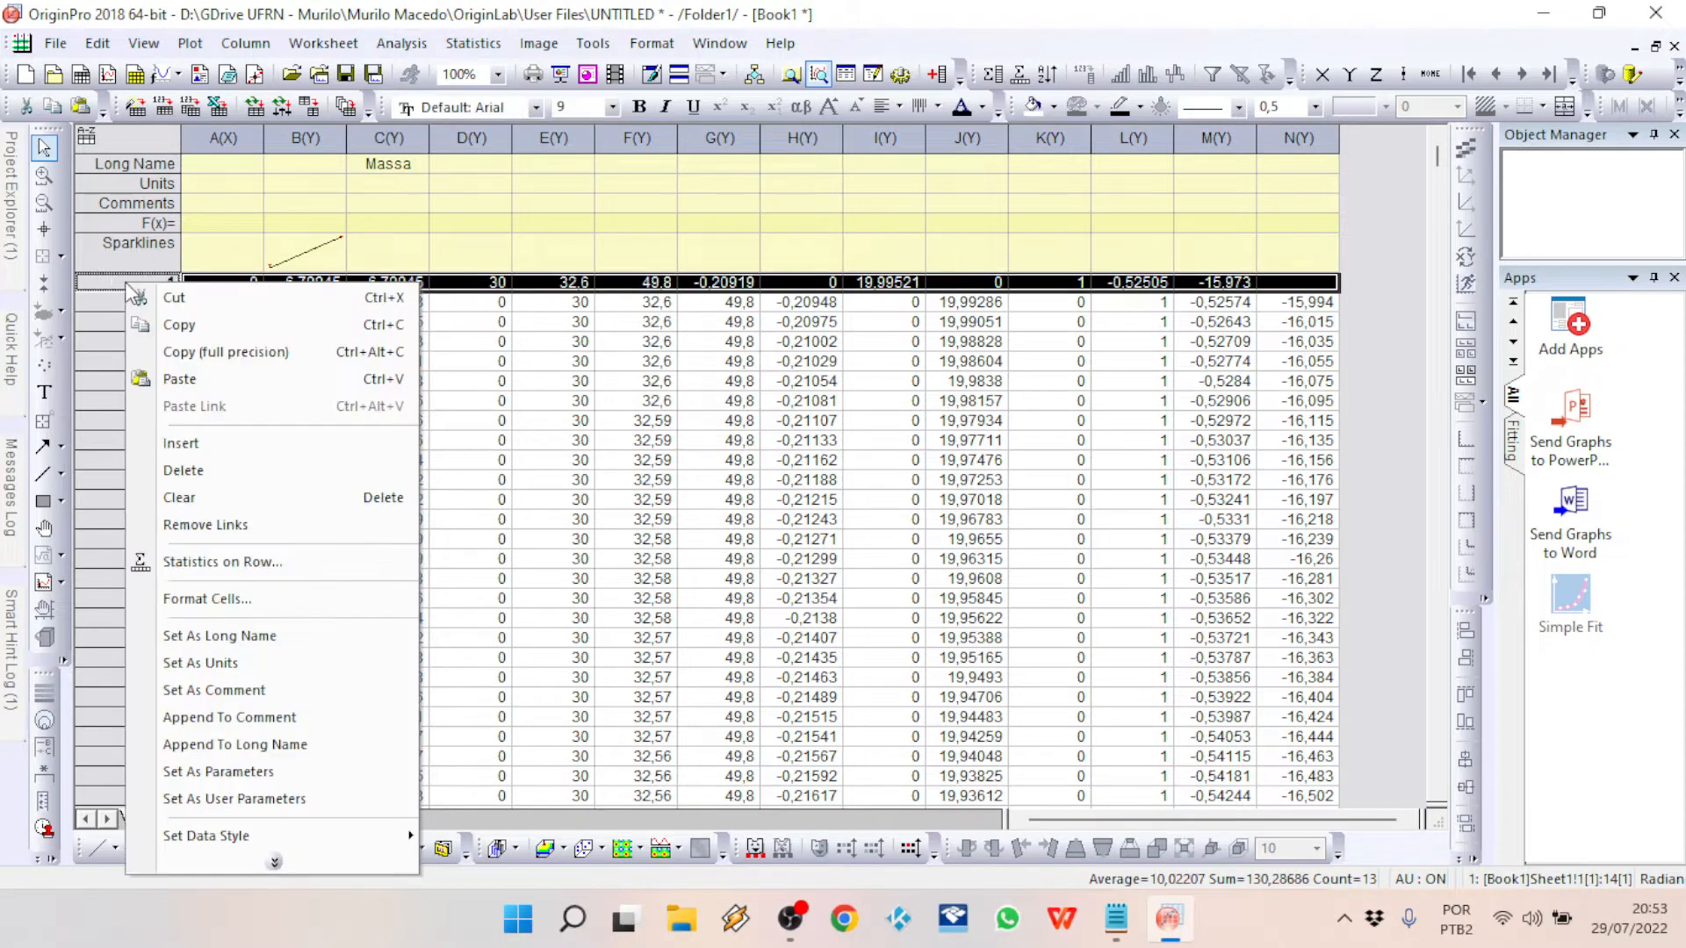
{"action": "left_click", "coordinate": [213, 470]}
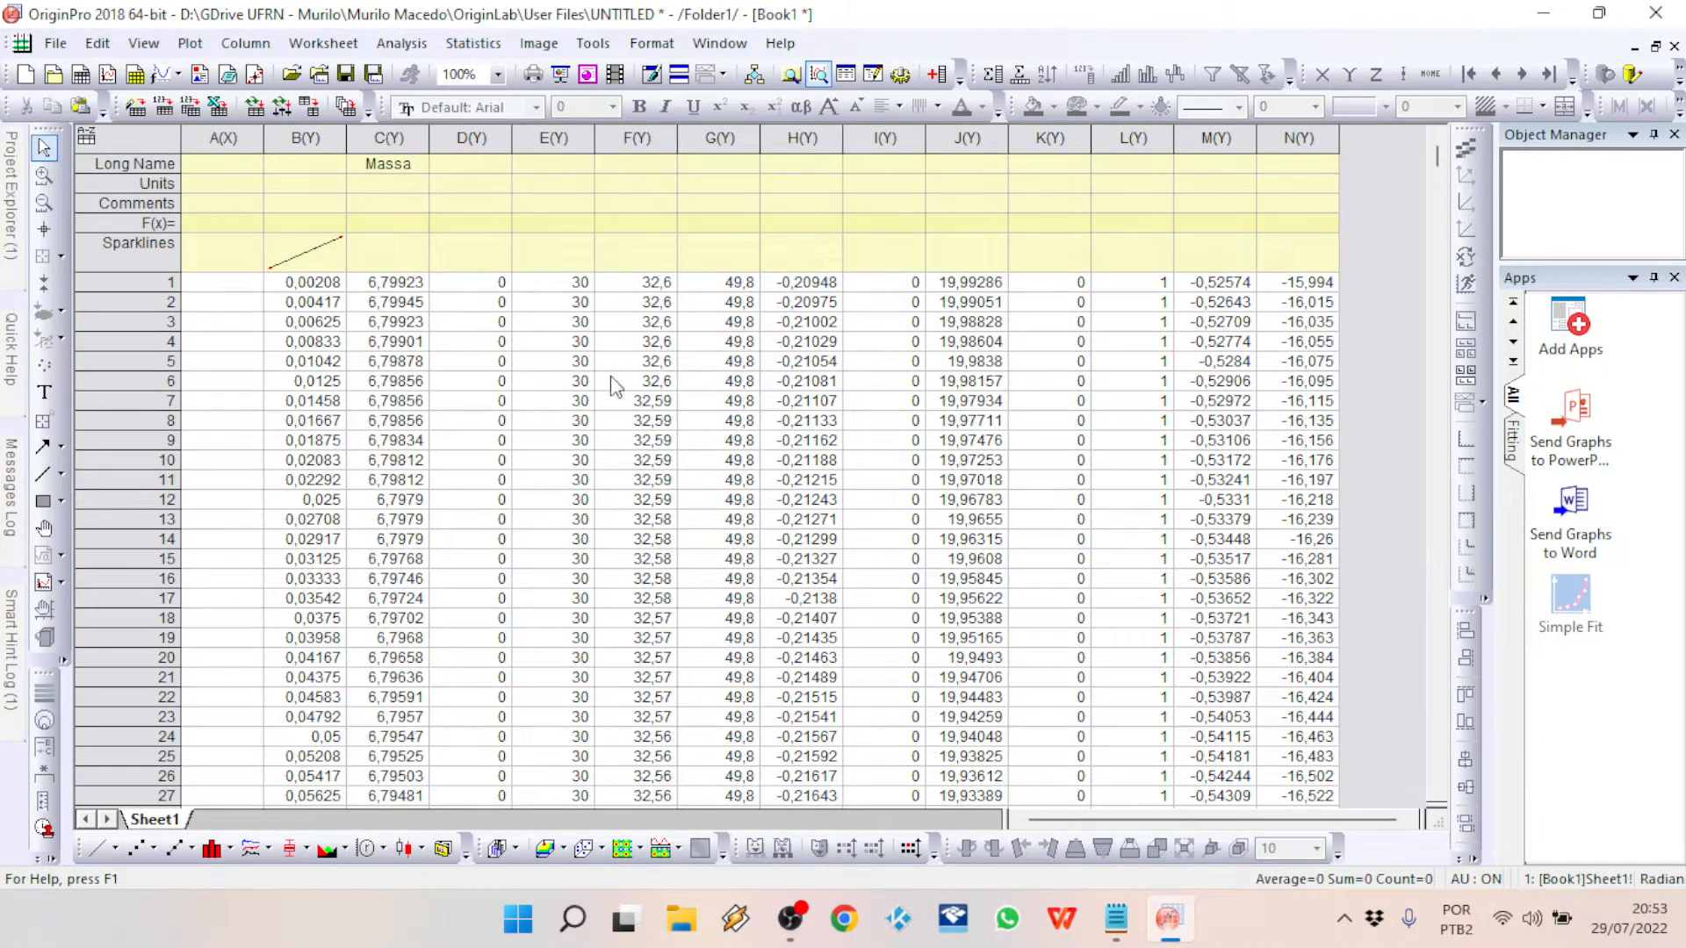
Step: Give column F the long name Temp (°C)
{"action": "double_click", "coordinate": [638, 164]}
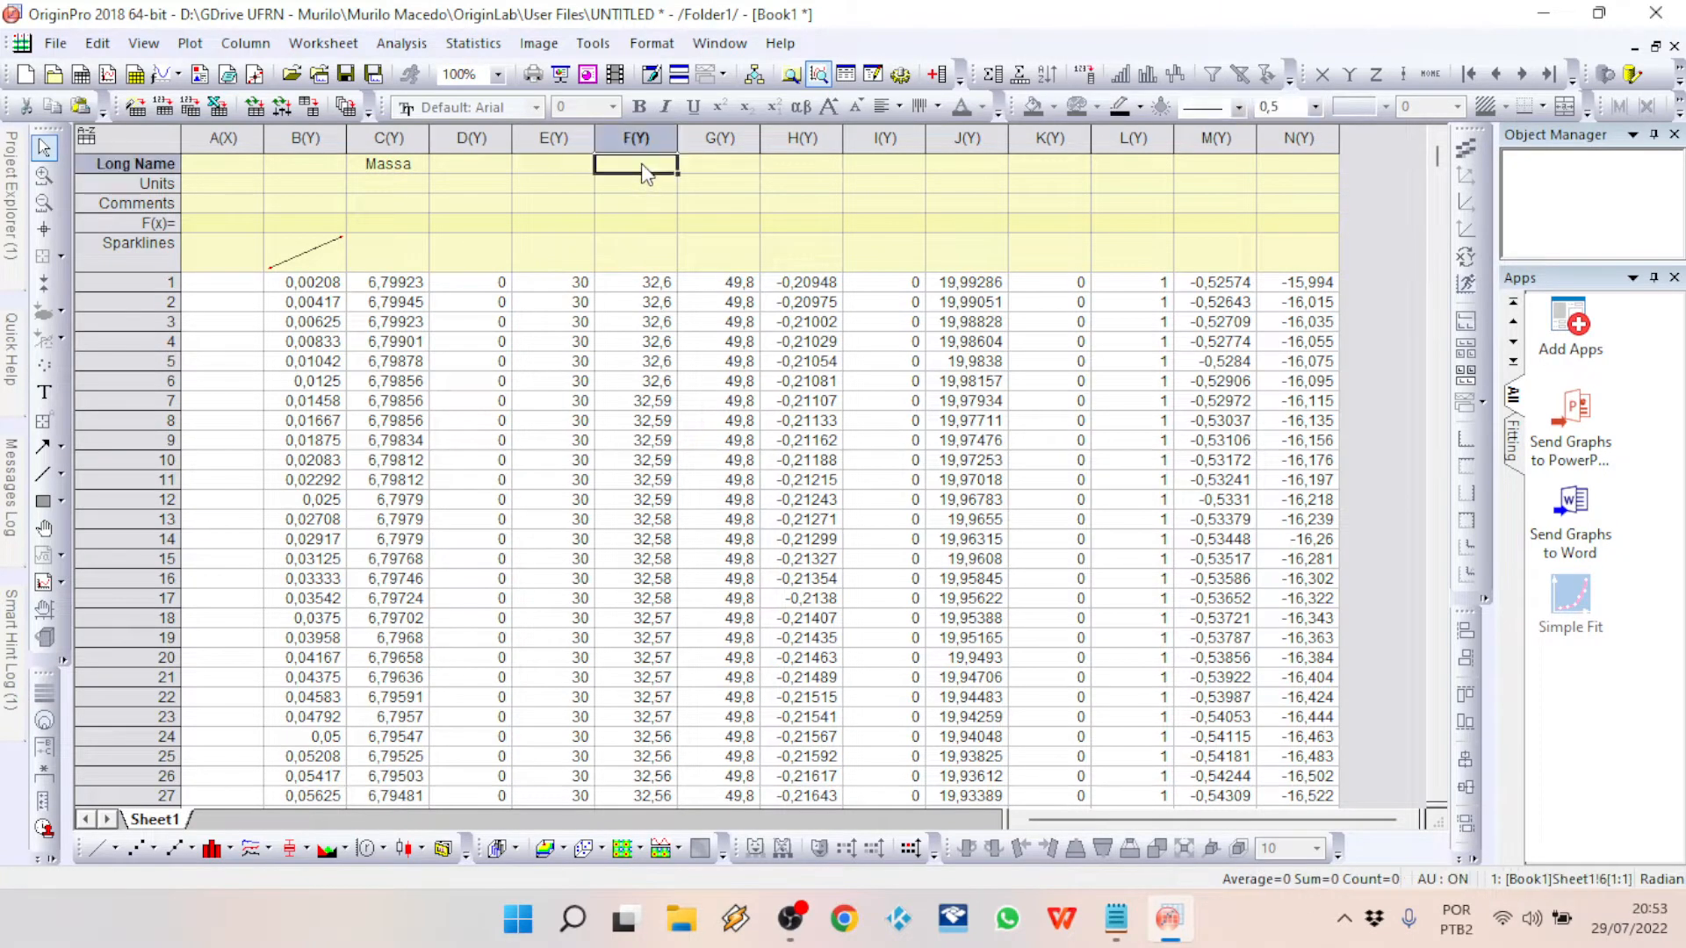
{"action": "type", "text": "Temp"}
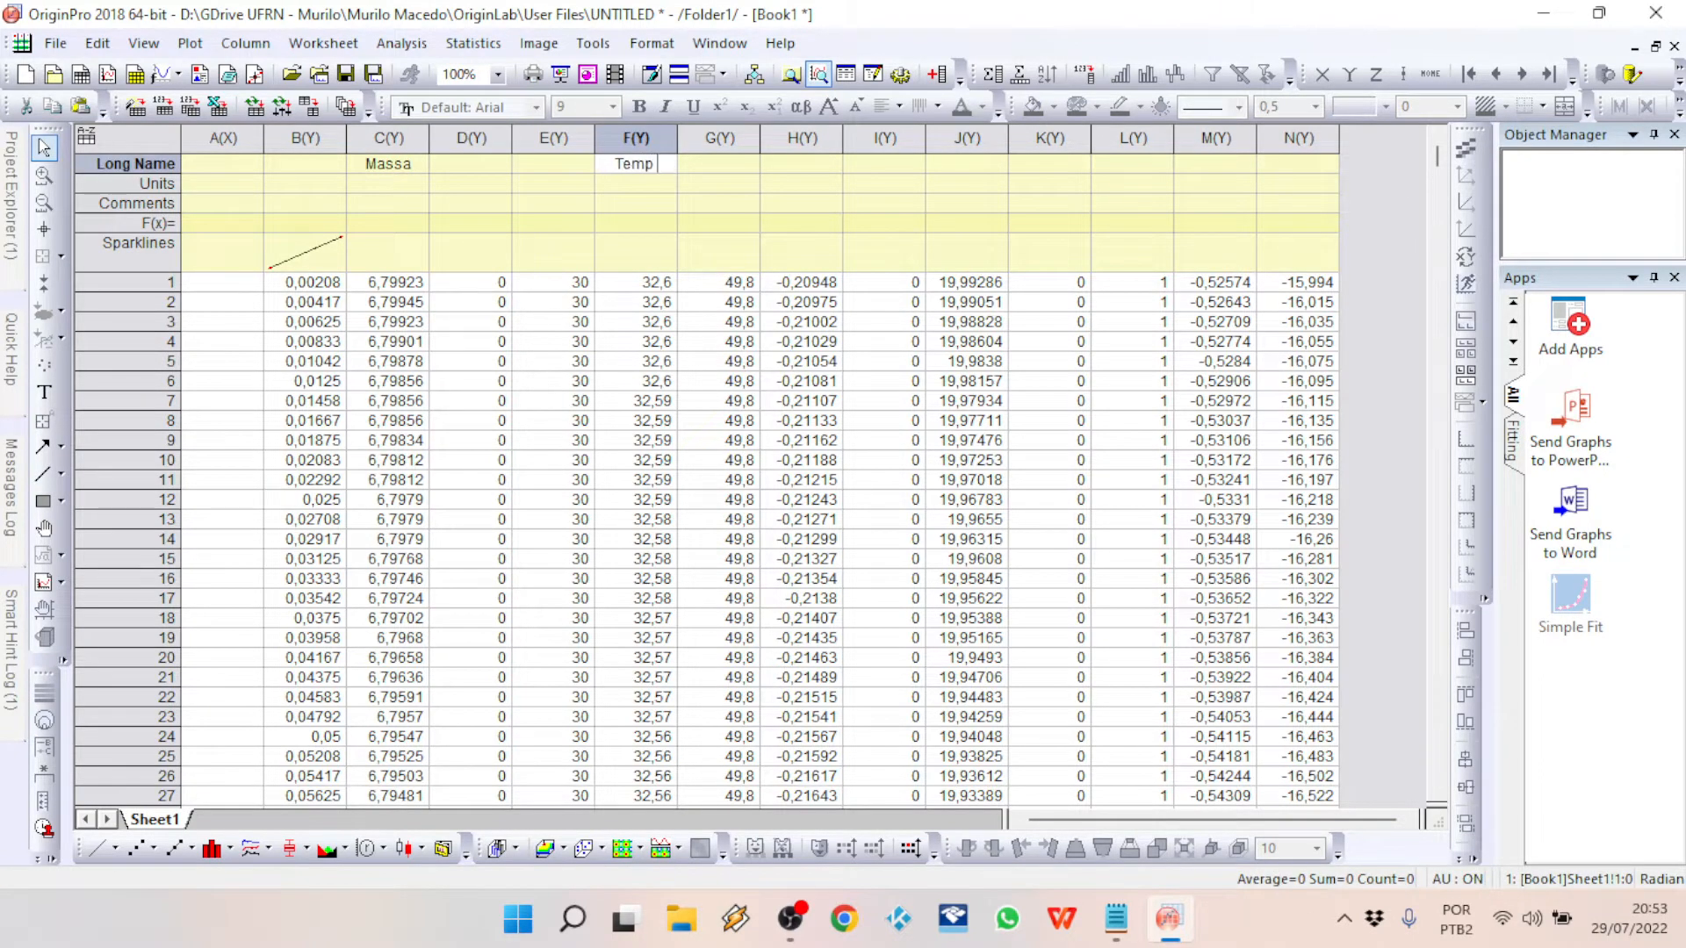
{"action": "type", "text": " (°C)"}
{"action": "key", "text": "Return"}
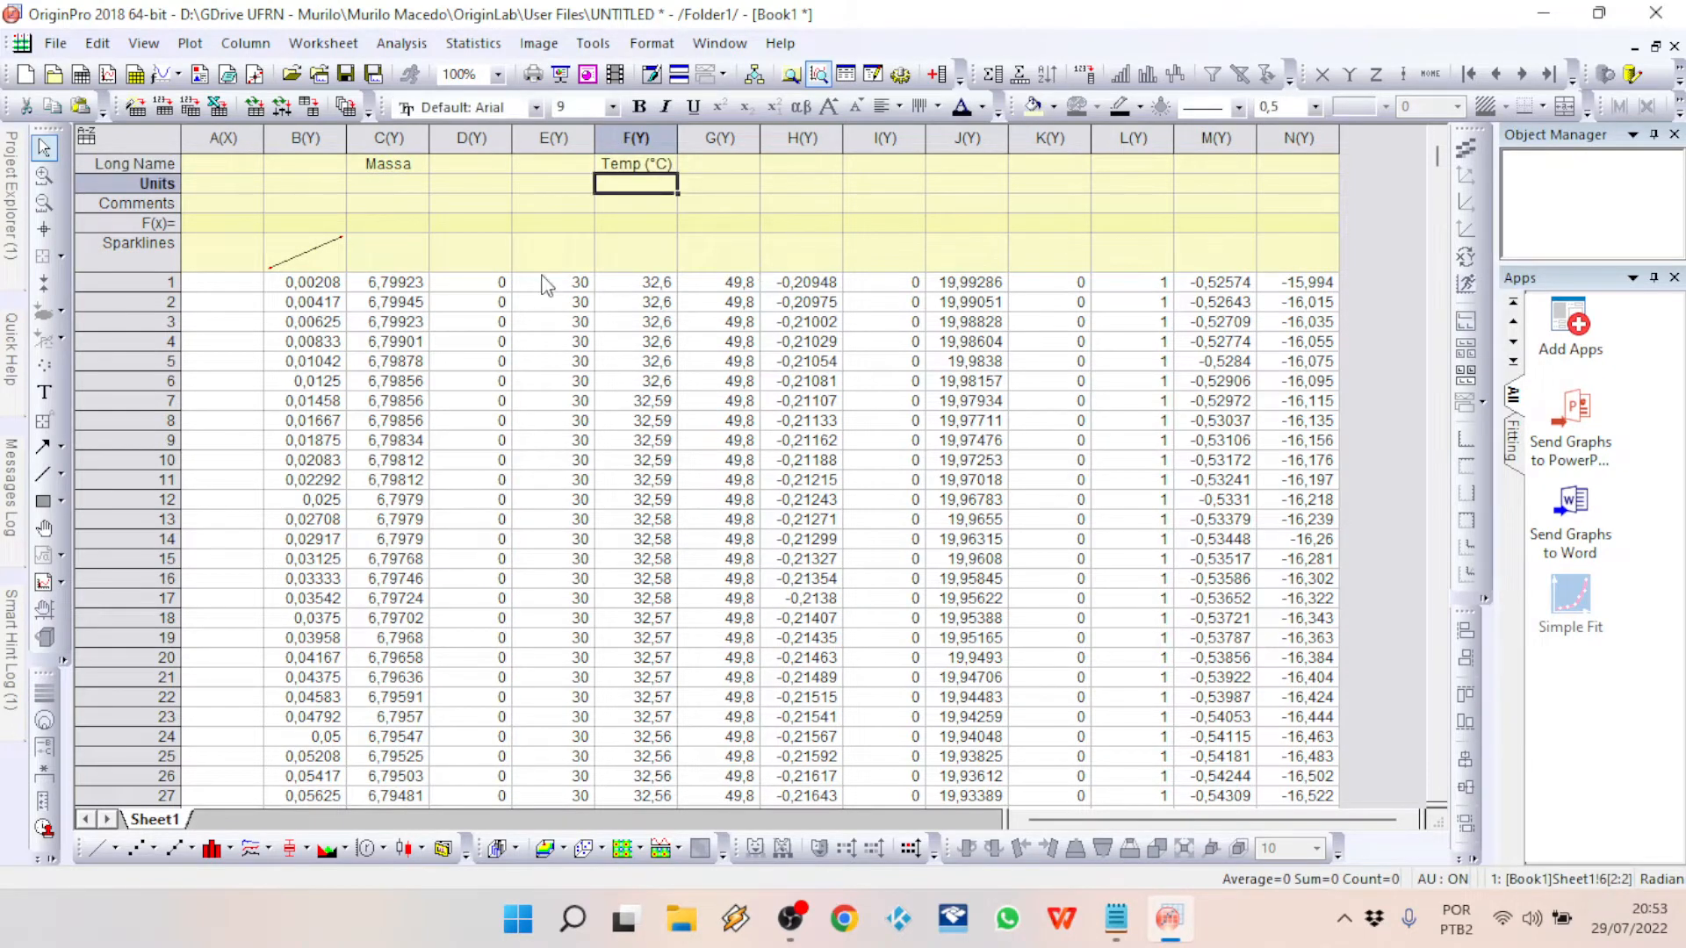
{"action": "left_click", "coordinate": [551, 138]}
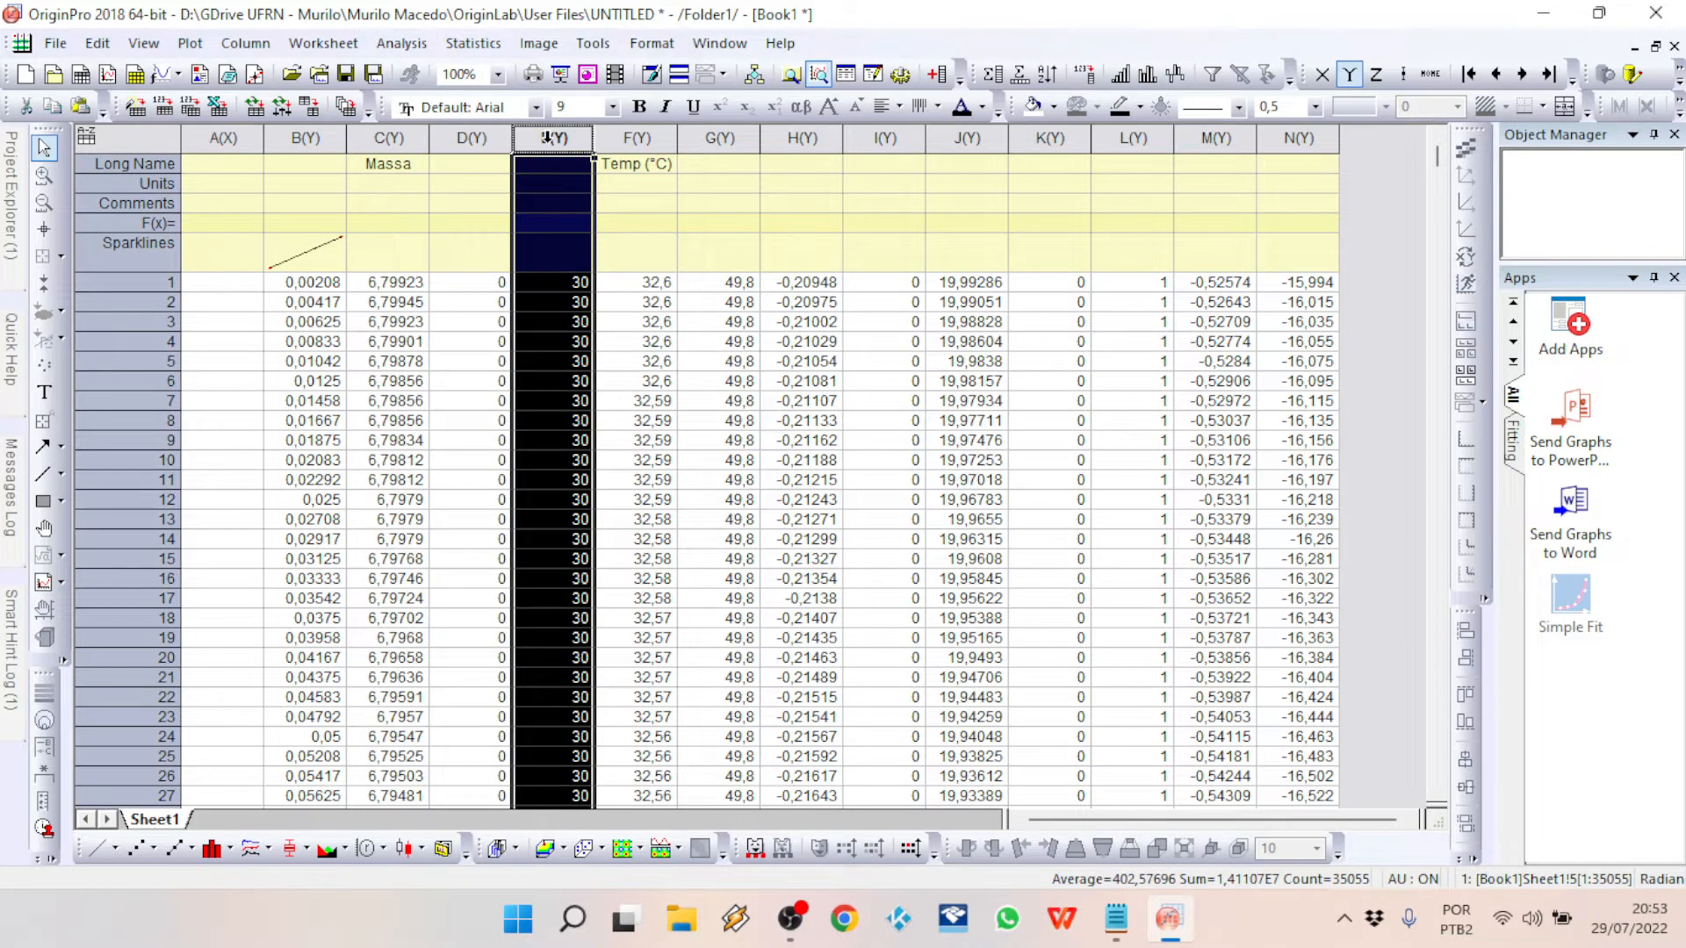
{"action": "left_click", "coordinate": [630, 138]}
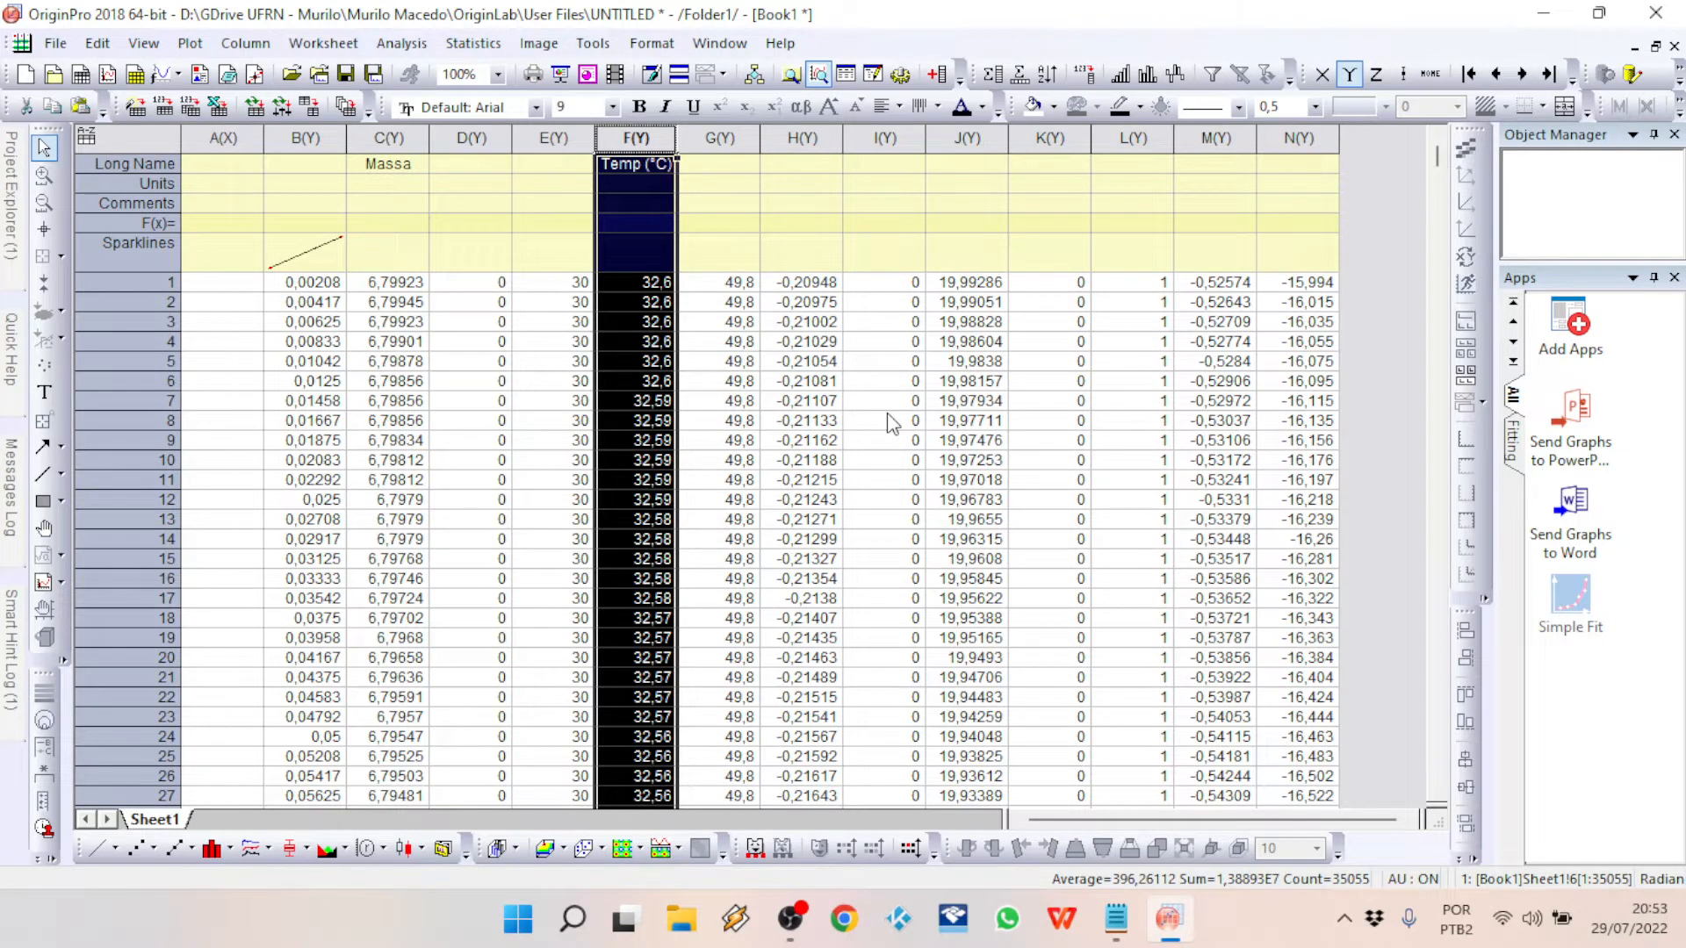
{"action": "left_click", "coordinate": [721, 137]}
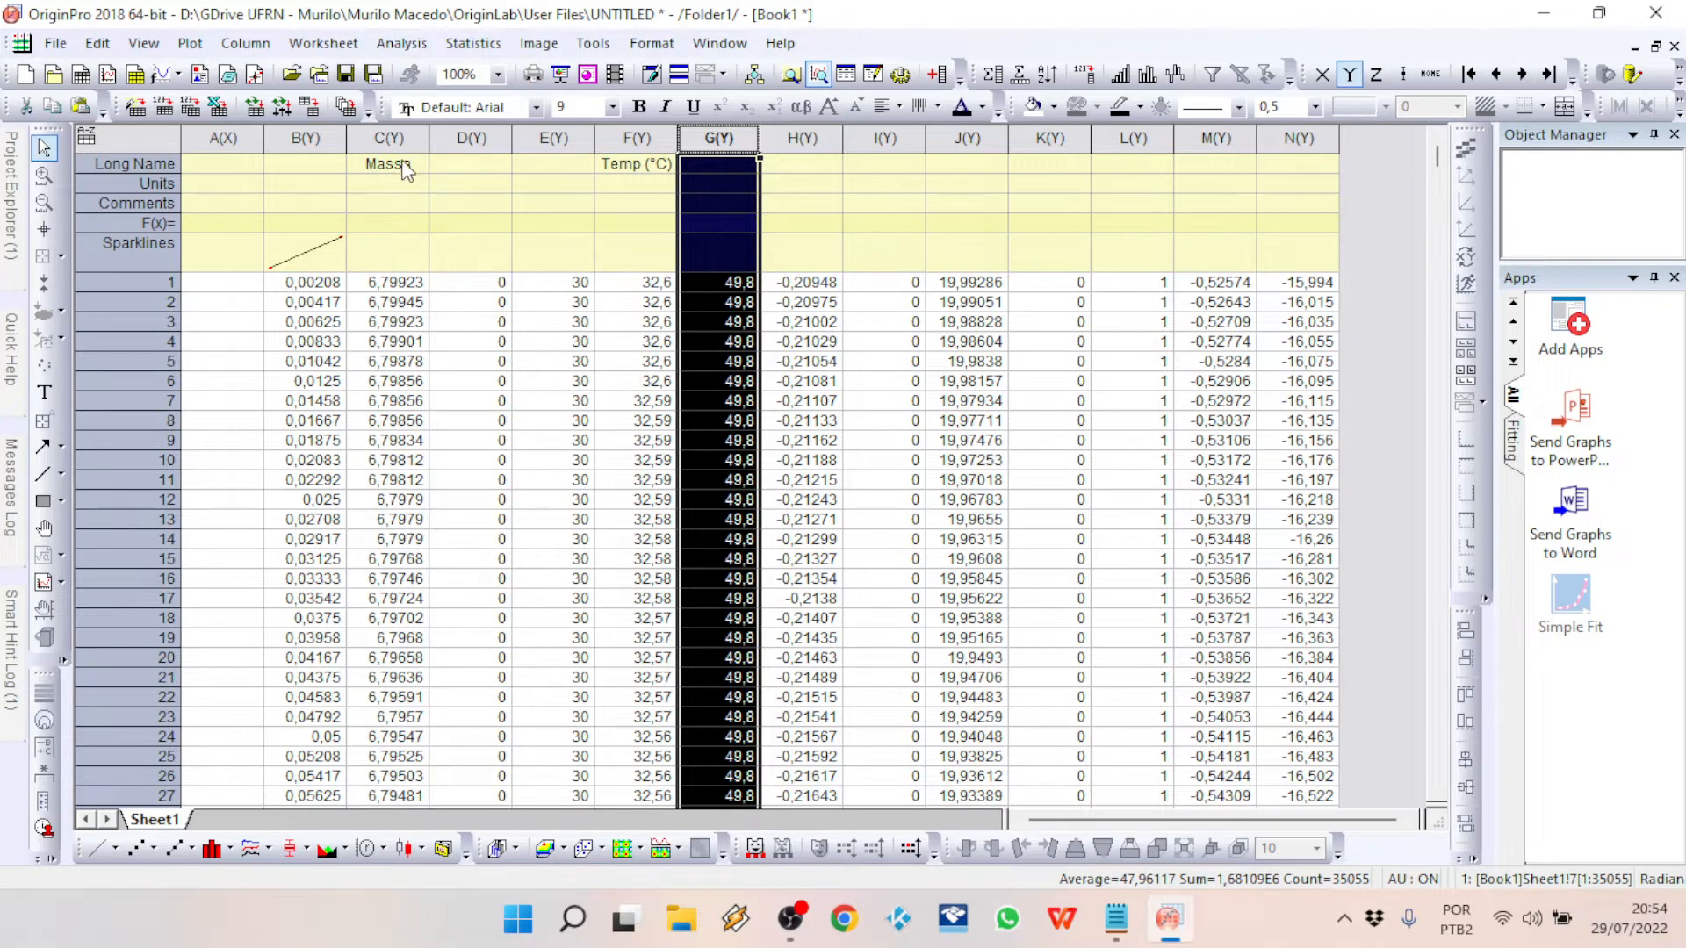
{"action": "left_click", "coordinate": [389, 138]}
{"action": "left_click", "coordinate": [638, 138], "text": "ctrl"}
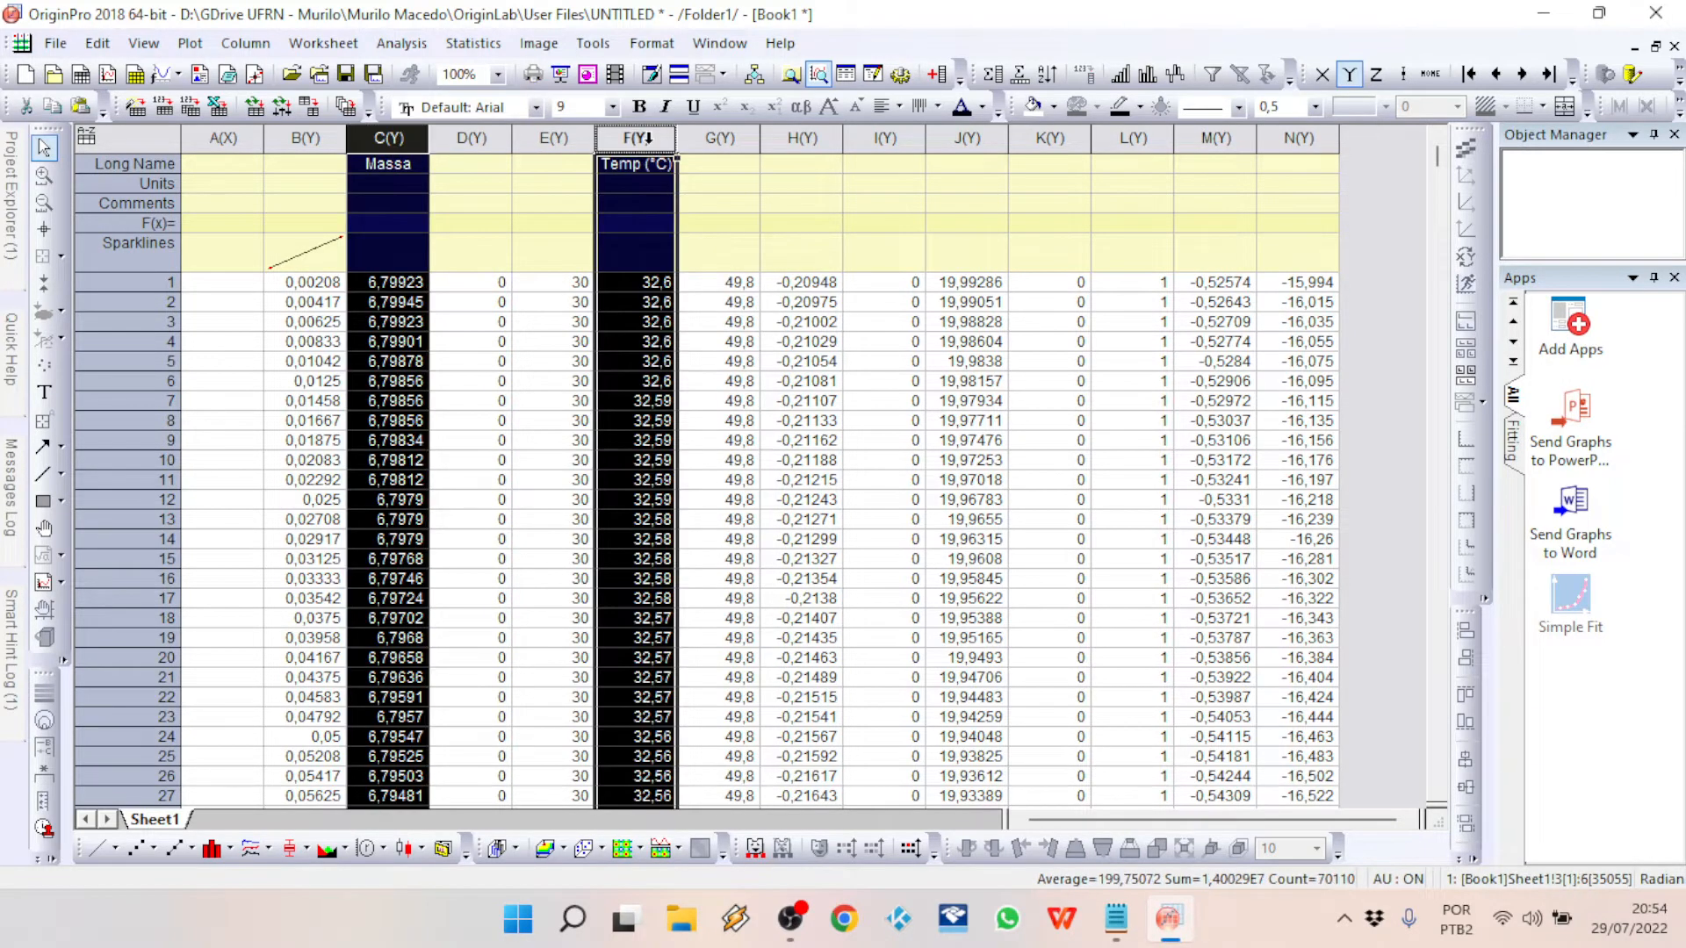
Step: Delete every worksheet column except Massa and Temp (°C)
{"action": "left_click", "coordinate": [241, 130]}
{"action": "left_click_drag", "start_coordinate": [241, 130], "coordinate": [298, 138]}
{"action": "right_click", "coordinate": [299, 138]}
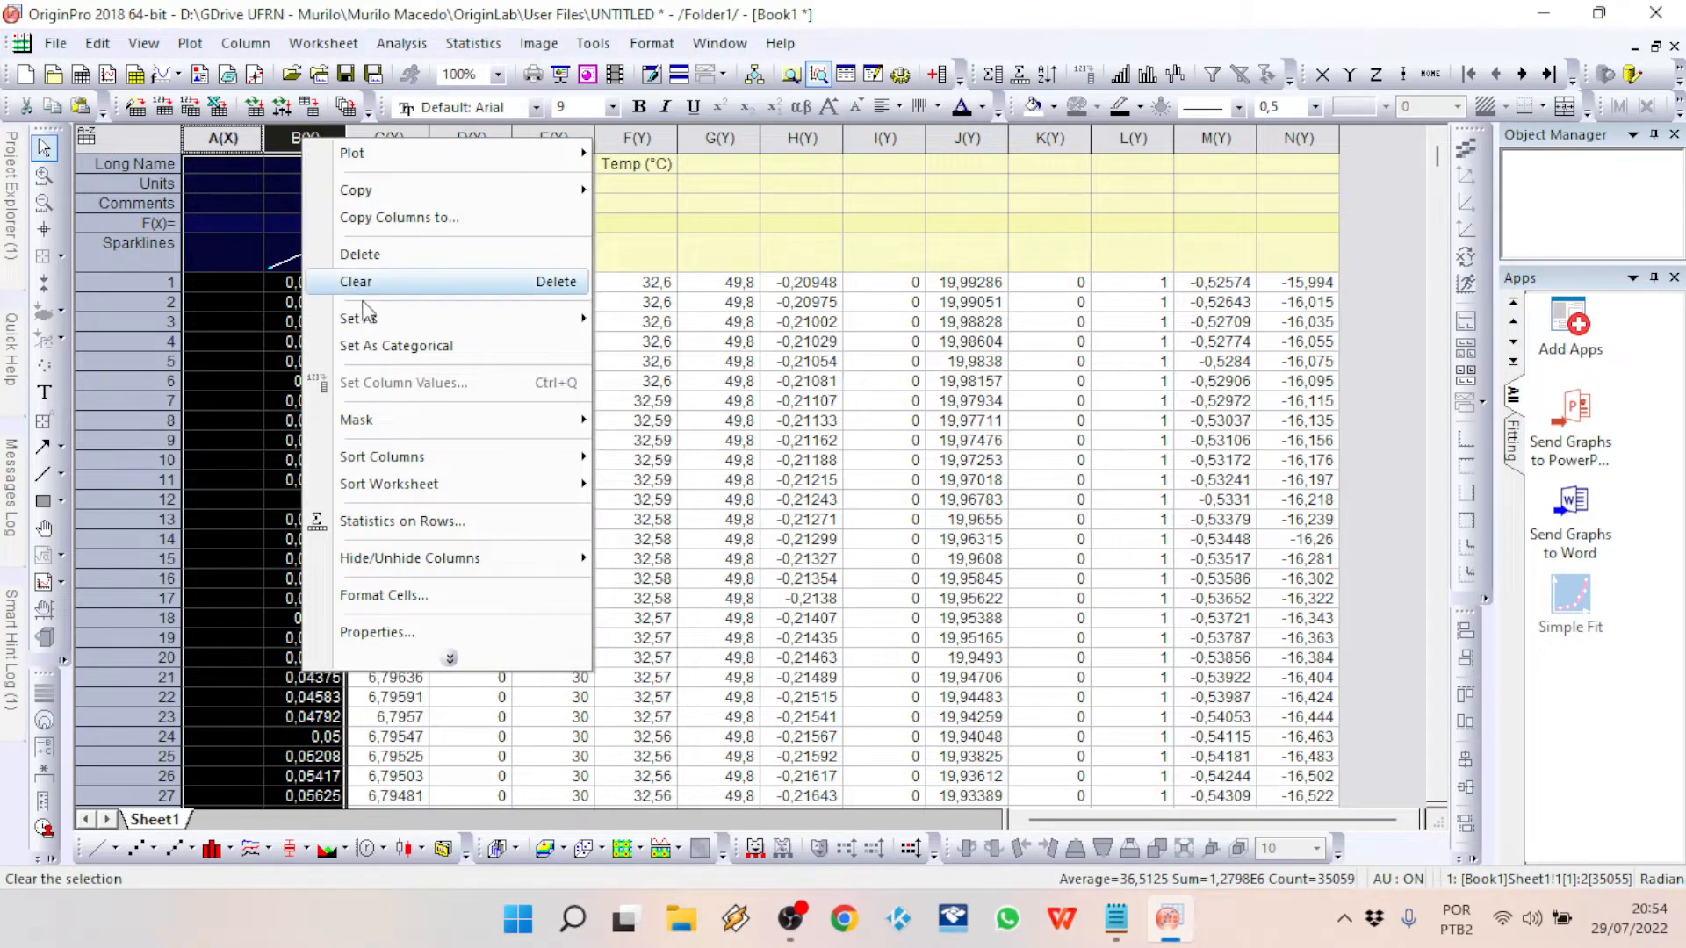
{"action": "left_click", "coordinate": [379, 256]}
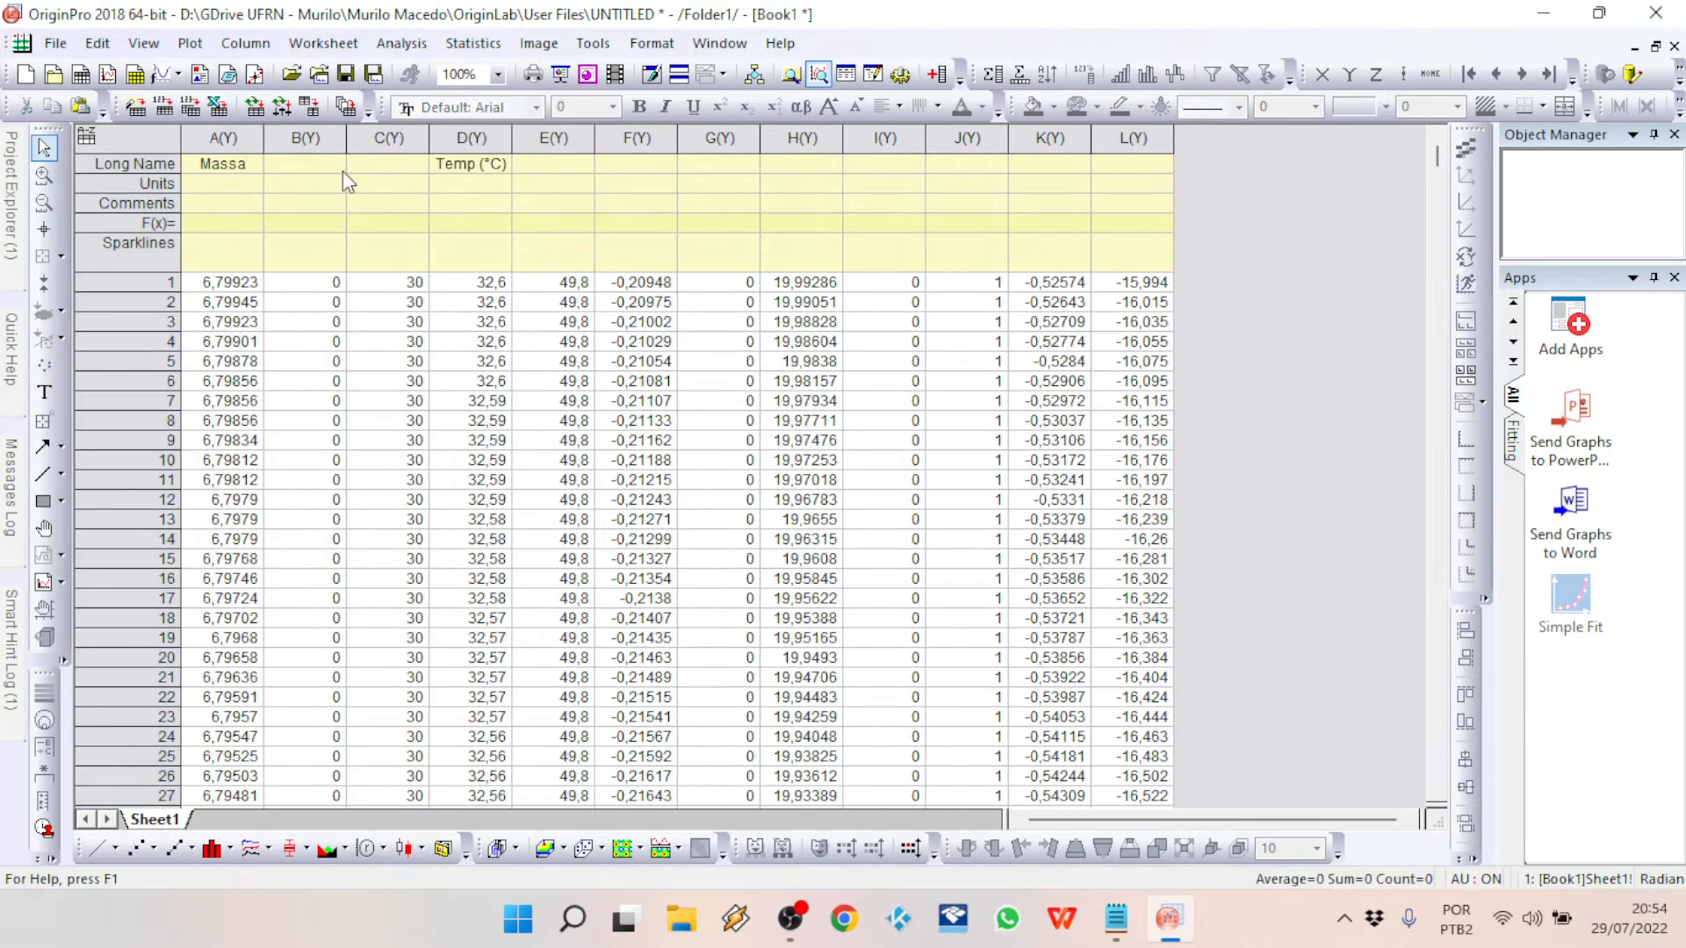
{"action": "left_click_drag", "start_coordinate": [324, 140], "coordinate": [355, 138]}
{"action": "right_click", "coordinate": [372, 136]}
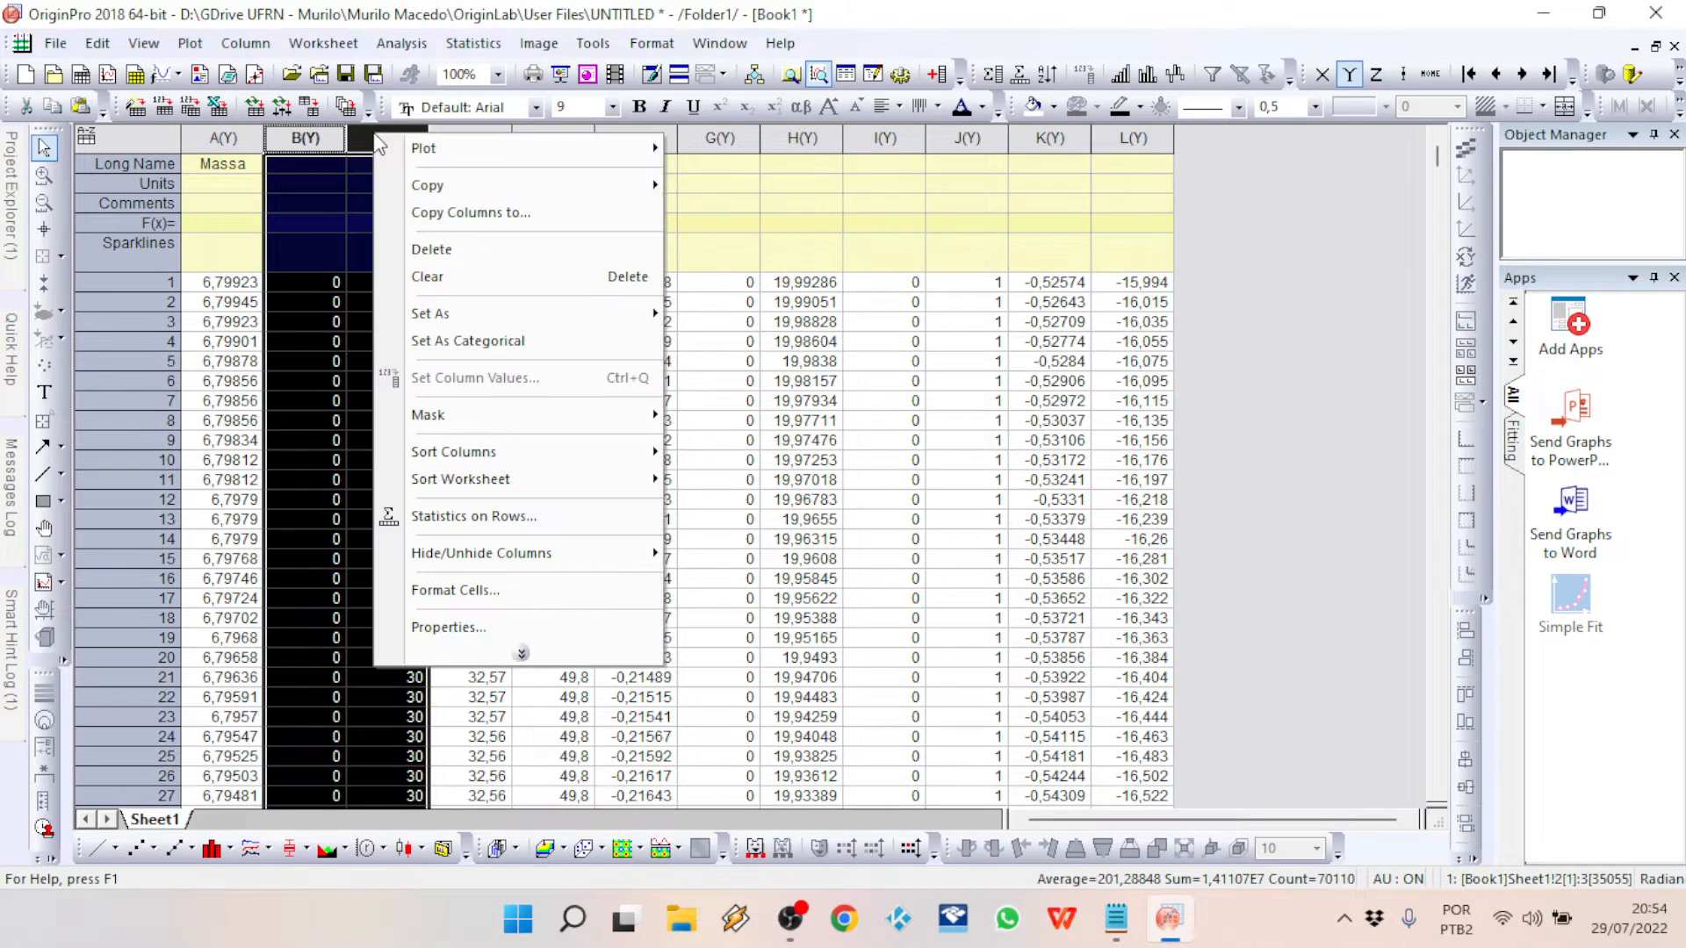
{"action": "left_click", "coordinate": [468, 255]}
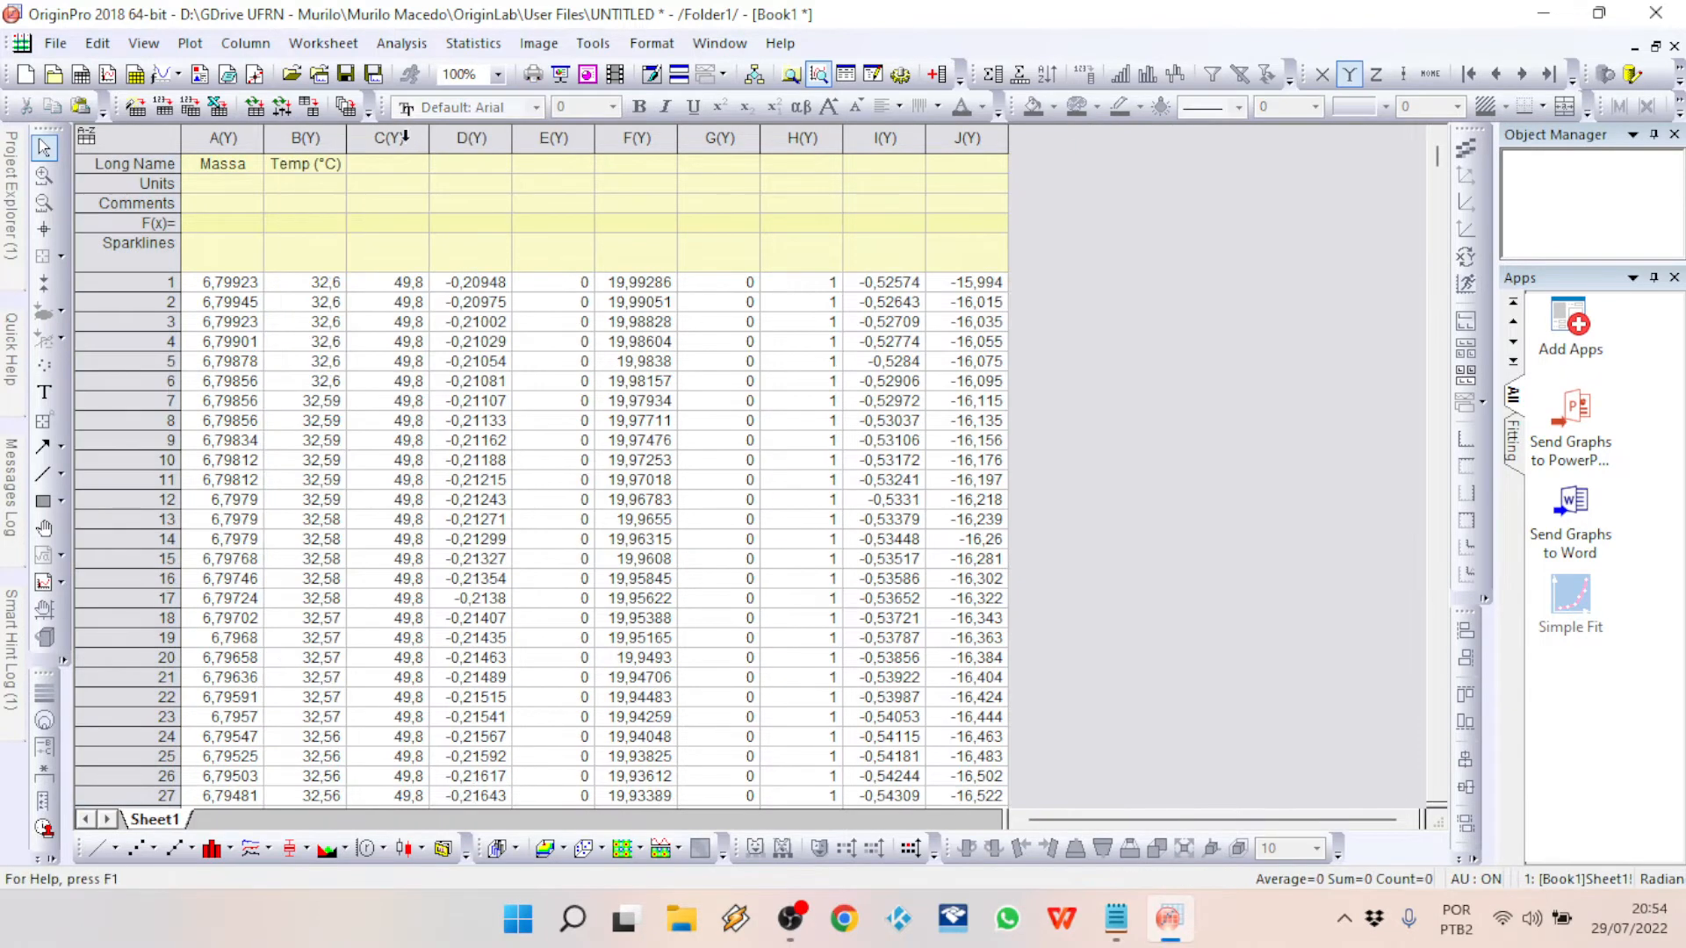
{"action": "left_click_drag", "start_coordinate": [396, 136], "coordinate": [935, 132]}
{"action": "right_click", "coordinate": [936, 131]}
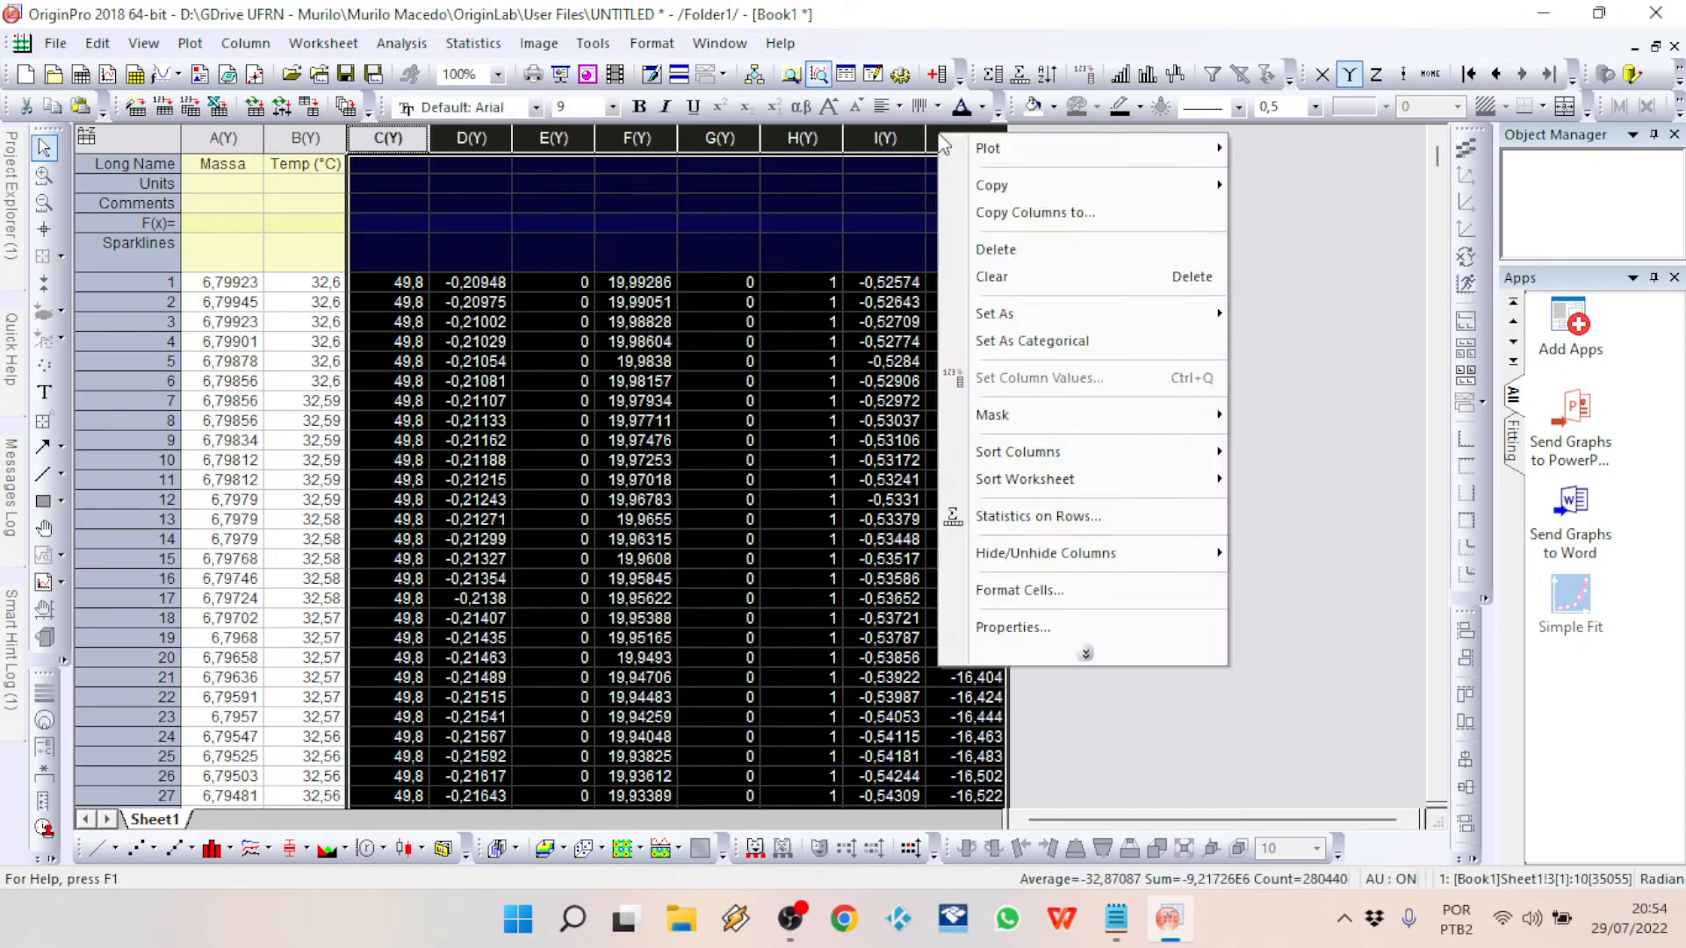
{"action": "left_click", "coordinate": [1003, 252]}
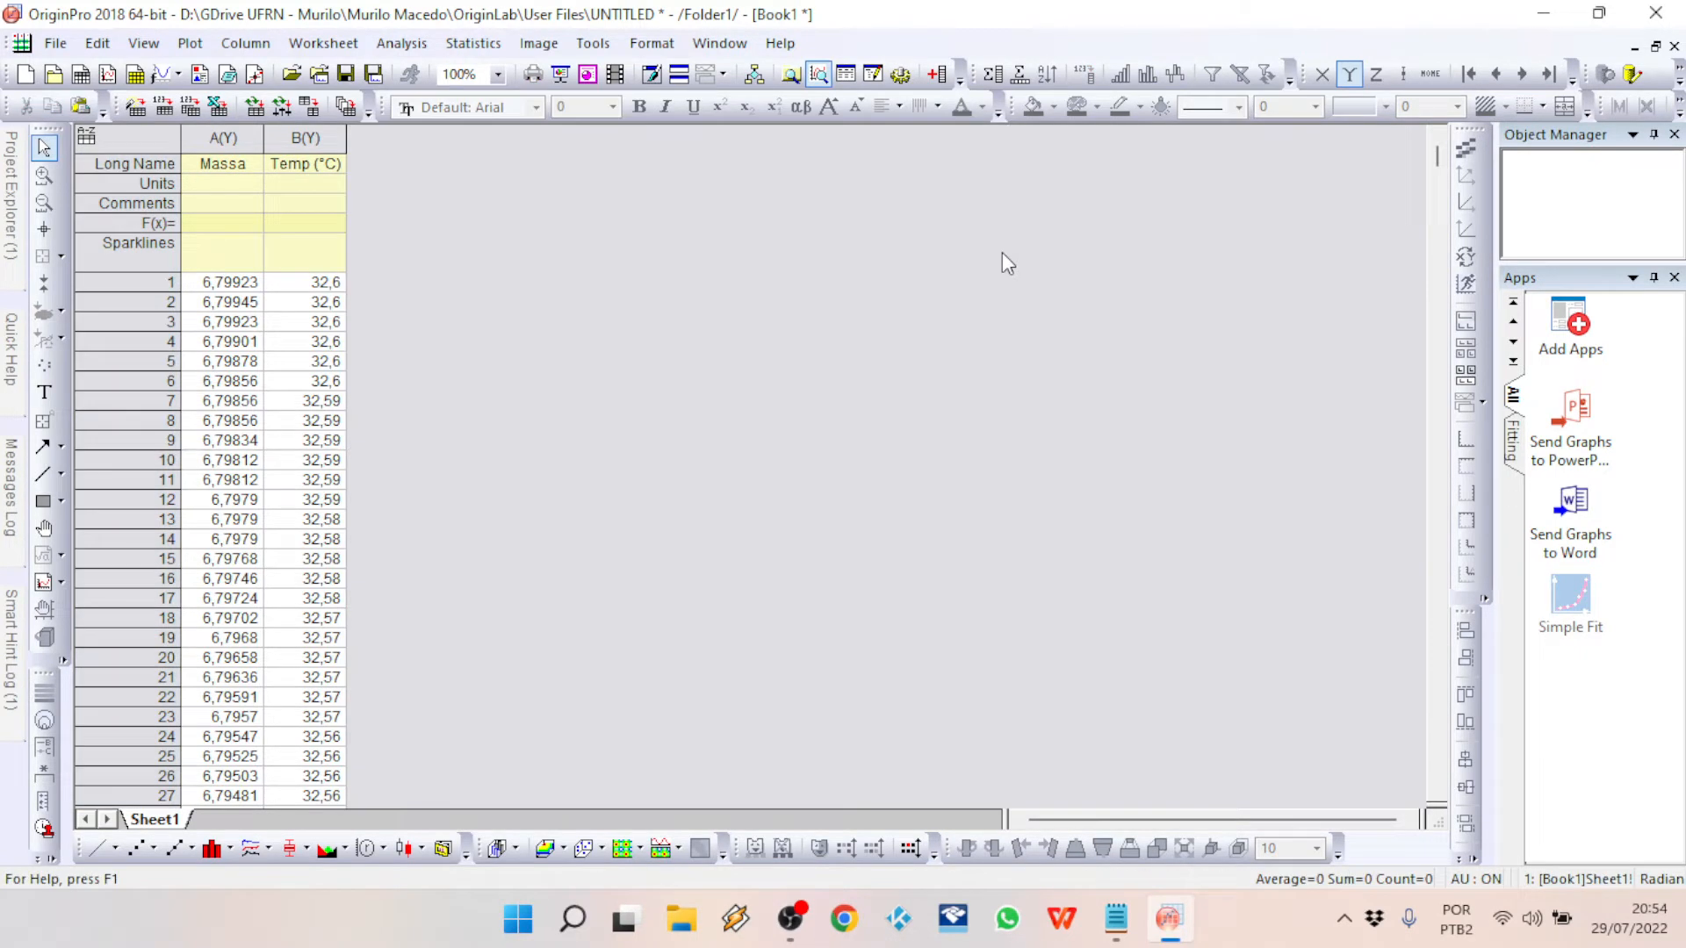
Step: Add two new empty columns to the worksheet
{"action": "right_click", "coordinate": [420, 215]}
{"action": "left_click", "coordinate": [544, 412]}
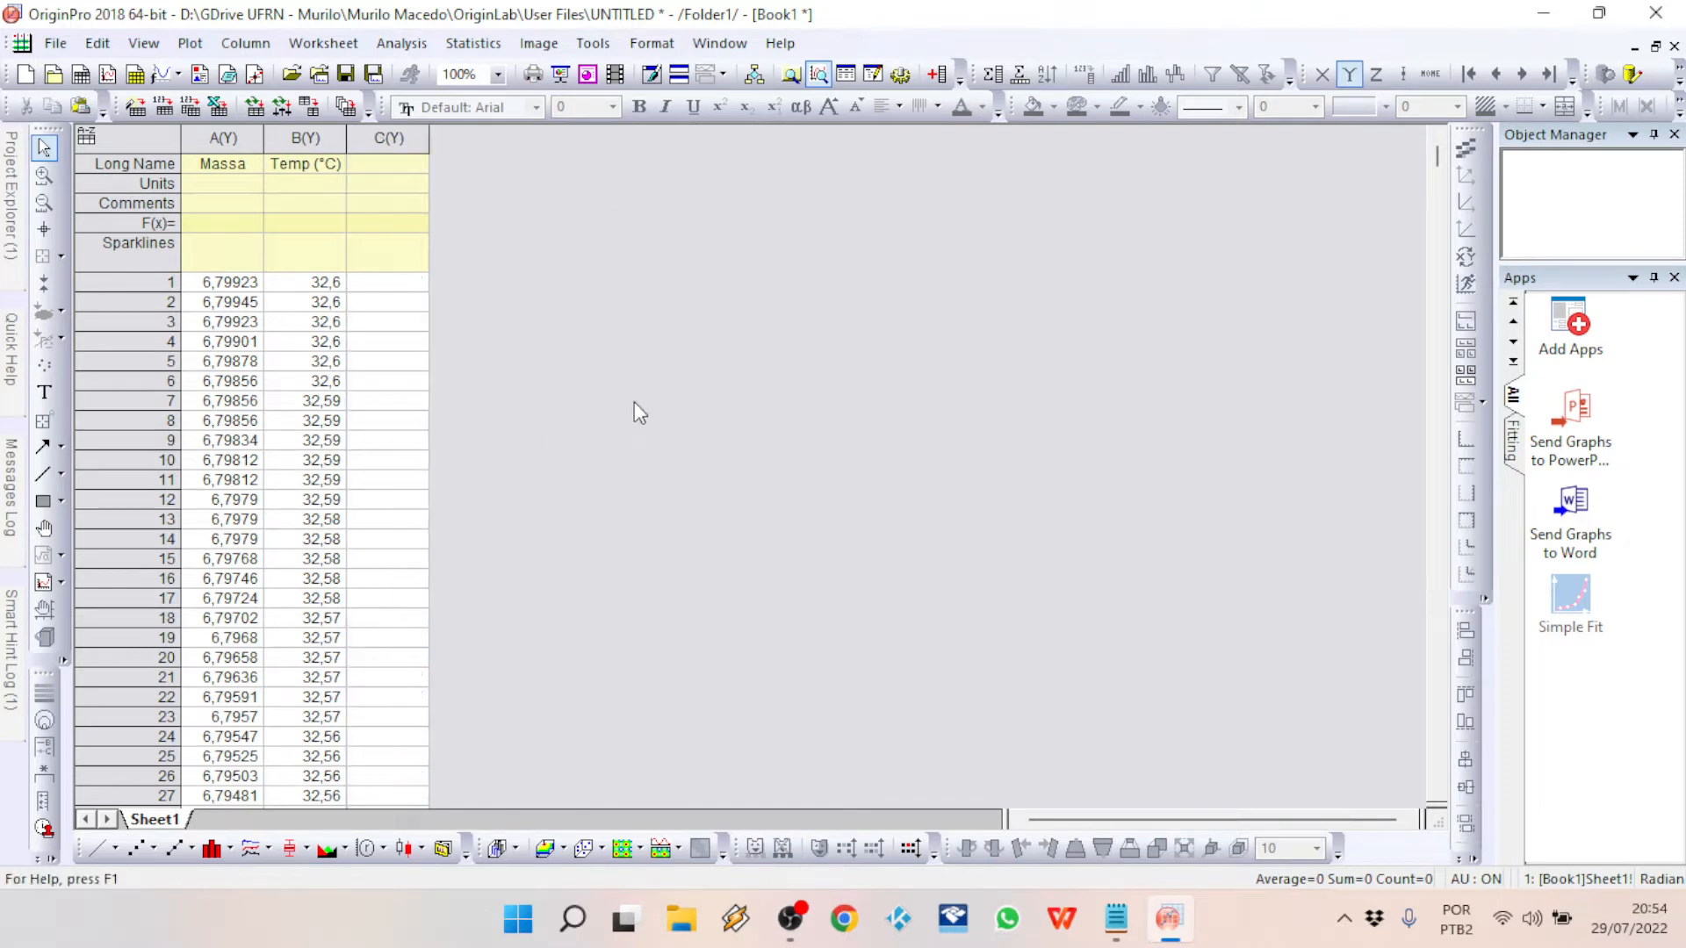
{"action": "right_click", "coordinate": [634, 402]}
{"action": "left_click", "coordinate": [725, 599]}
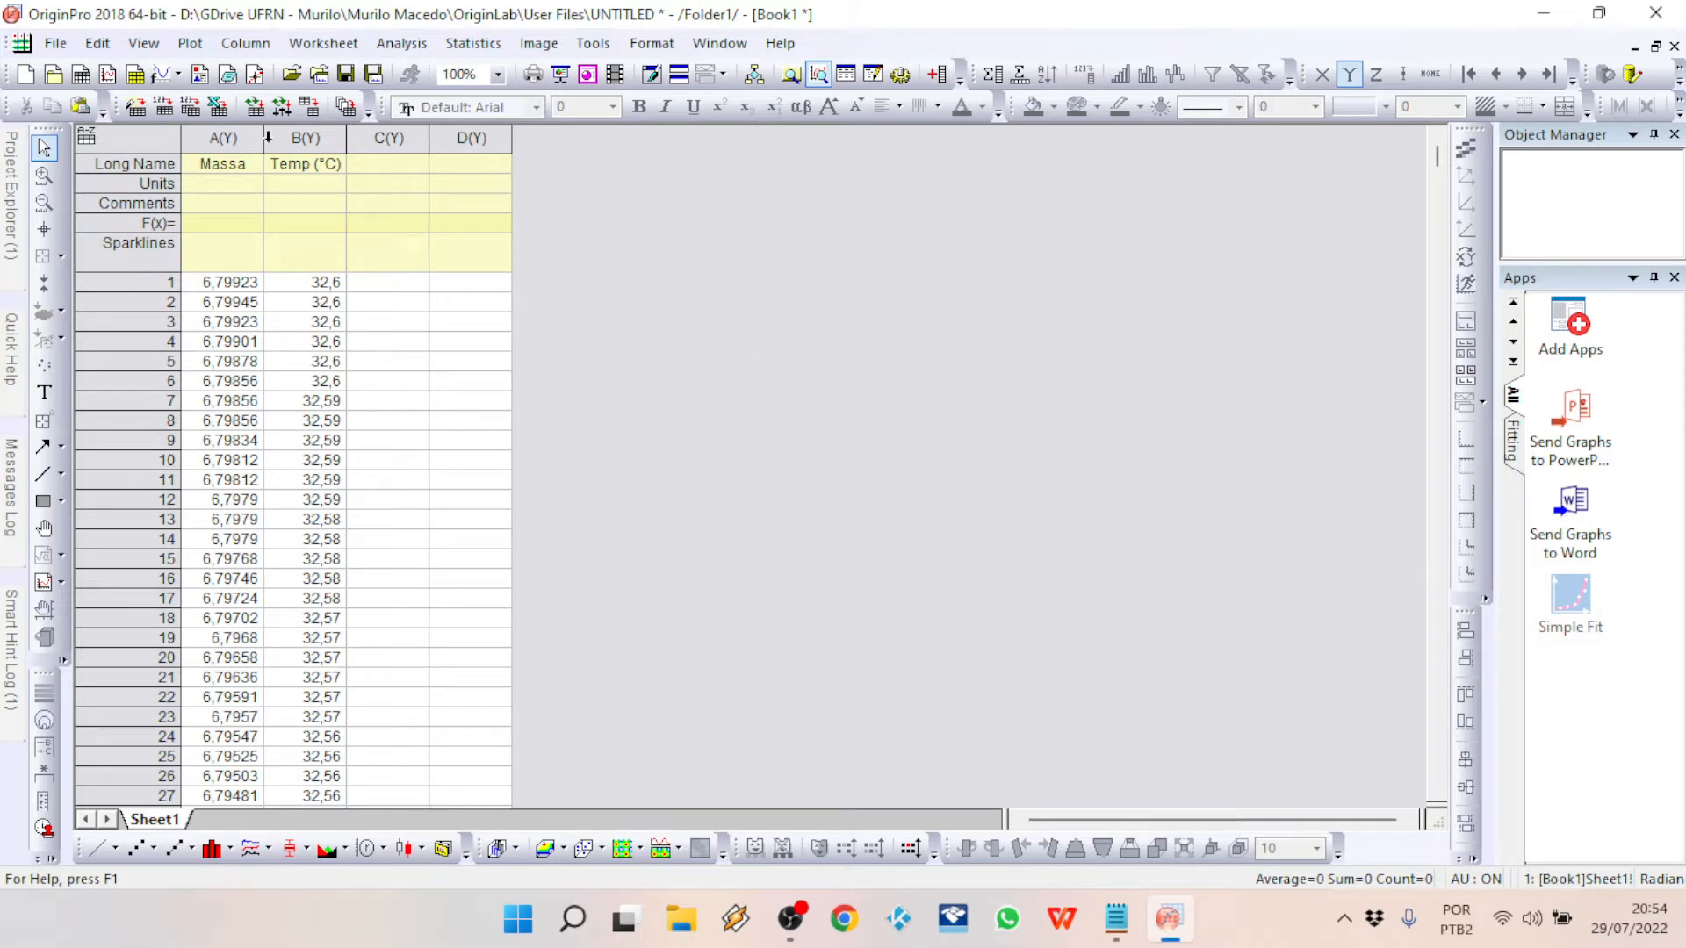
Step: Copy the Massa column's values into column C, starting at row 1
{"action": "left_click", "coordinate": [222, 138]}
{"action": "key", "text": "ctrl+c"}
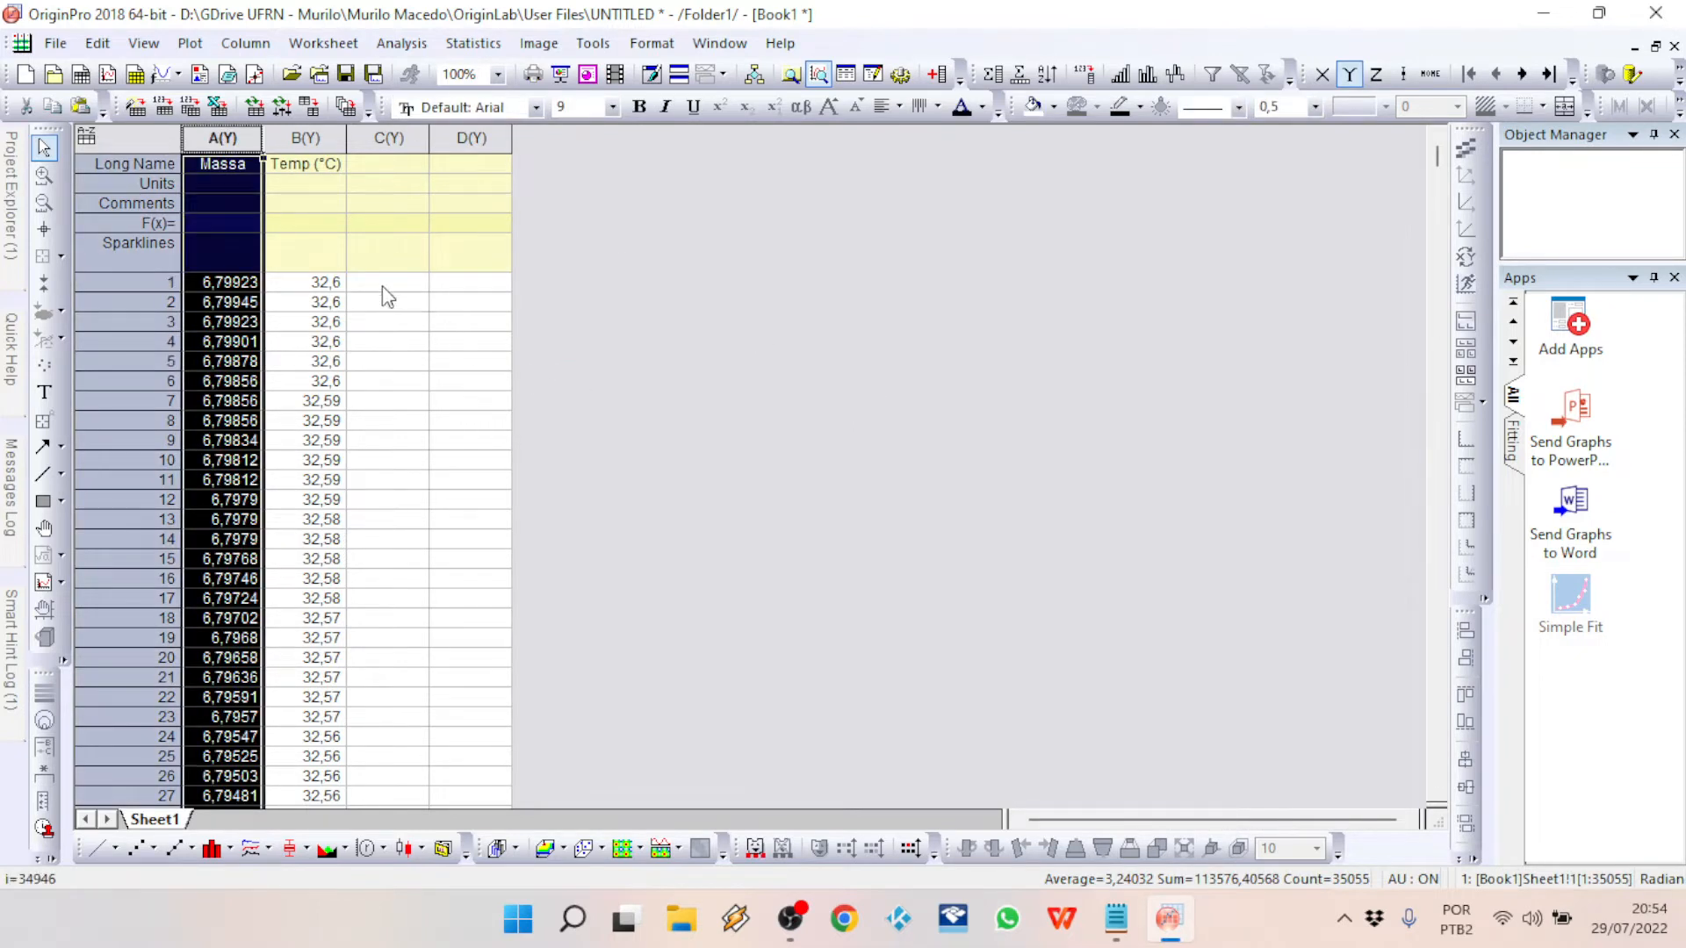
{"action": "left_click", "coordinate": [387, 282]}
{"action": "key", "text": "ctrl+v"}
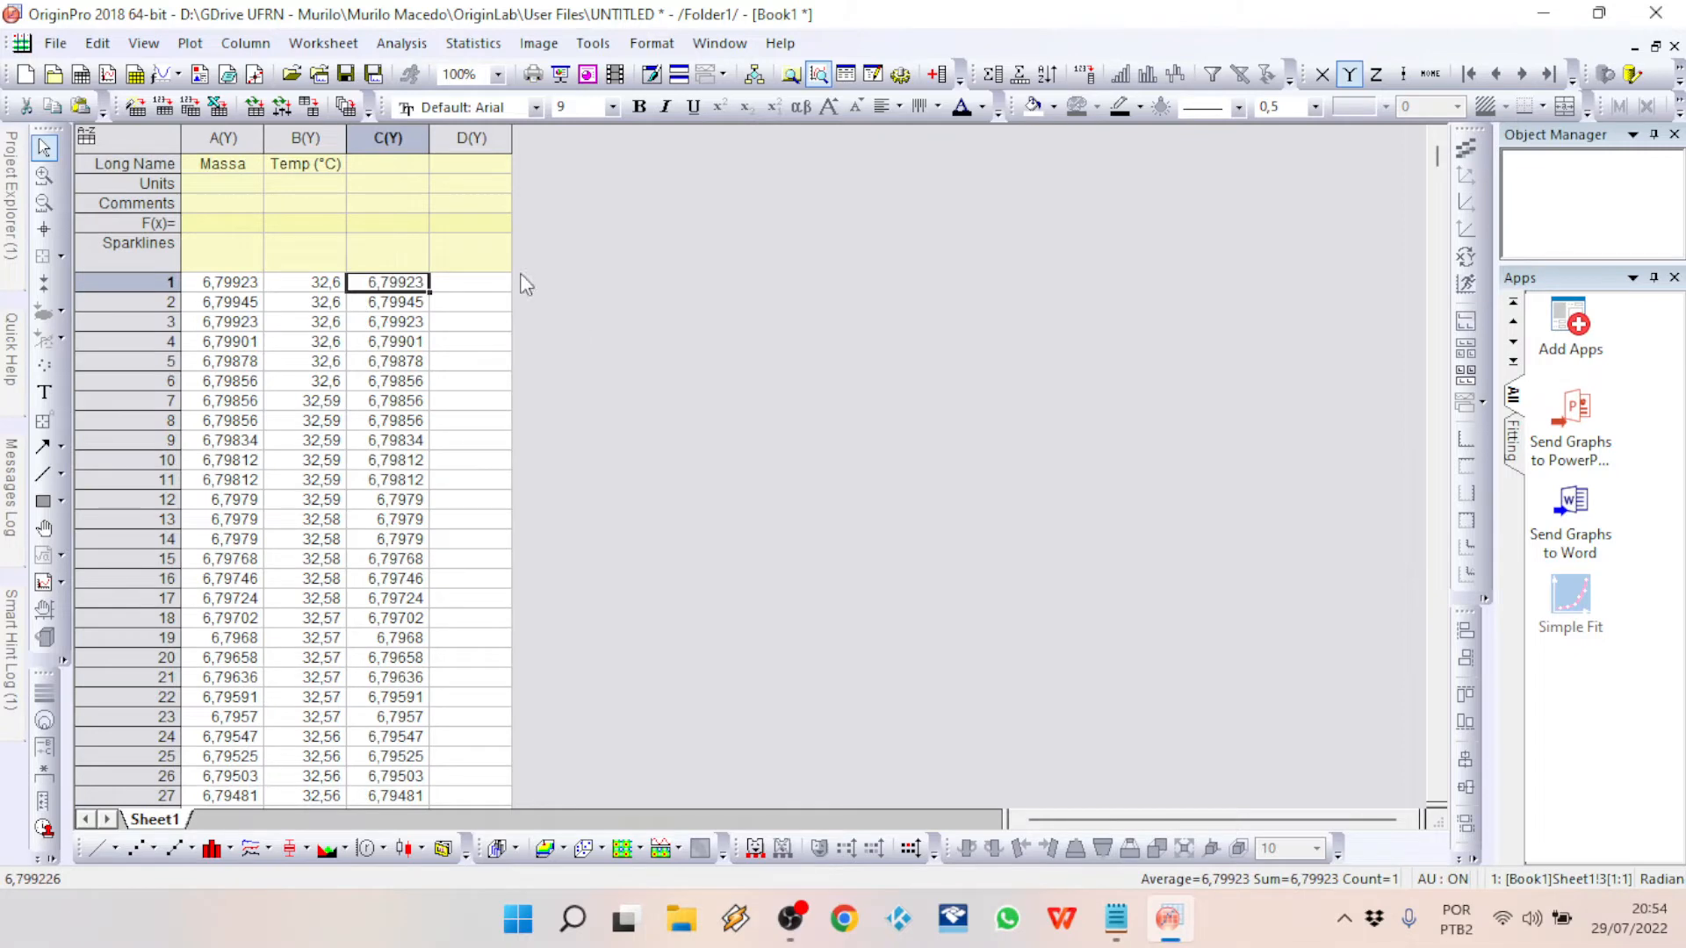
Step: Undo the last paste into column C and copy the whole Massa column into column C instead
{"action": "left_click", "coordinate": [390, 163]}
{"action": "key", "text": "ctrl+z"}
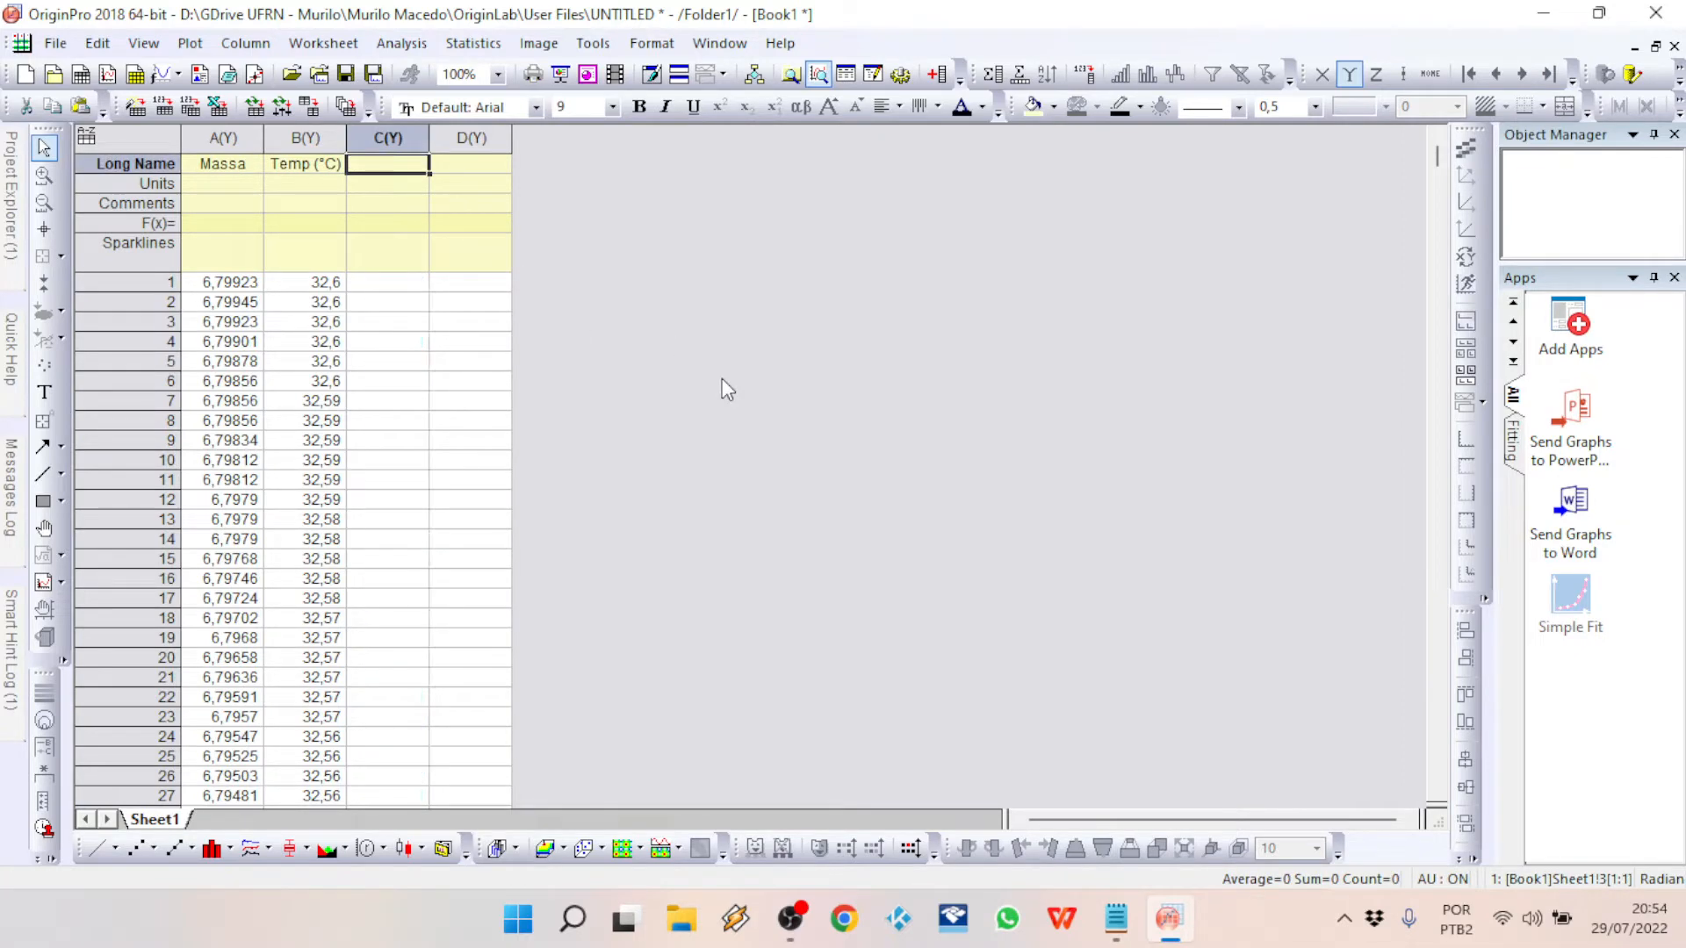
{"action": "left_click", "coordinate": [226, 137]}
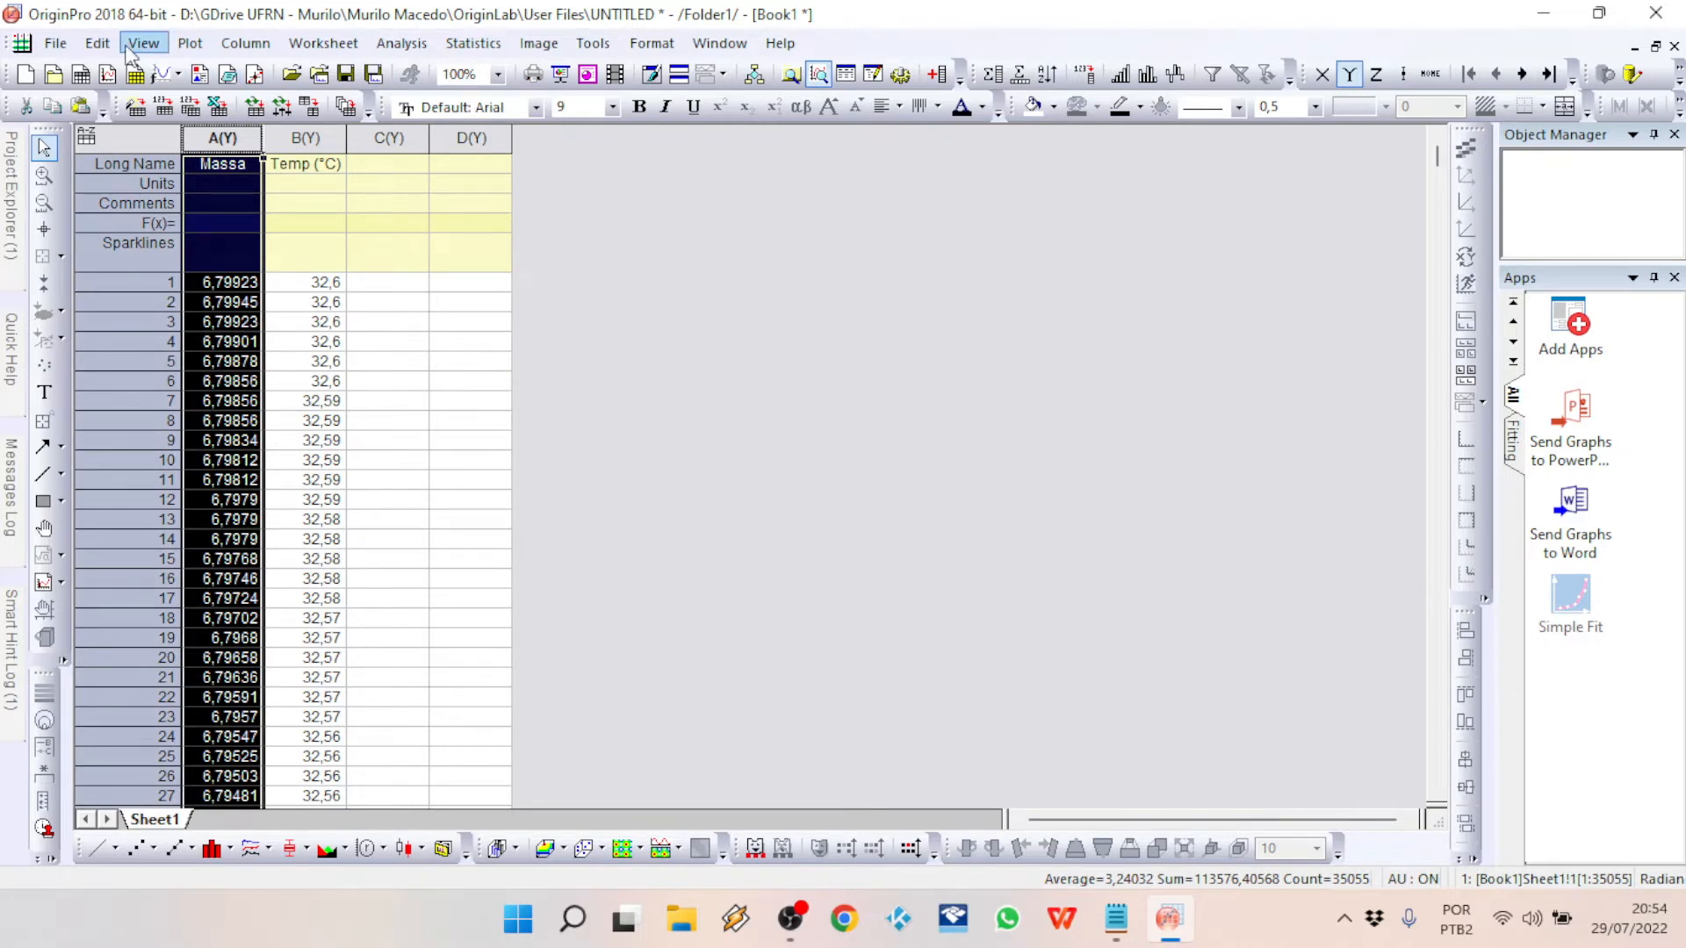
{"action": "left_click", "coordinate": [97, 43]}
{"action": "mouse_move", "coordinate": [175, 141]}
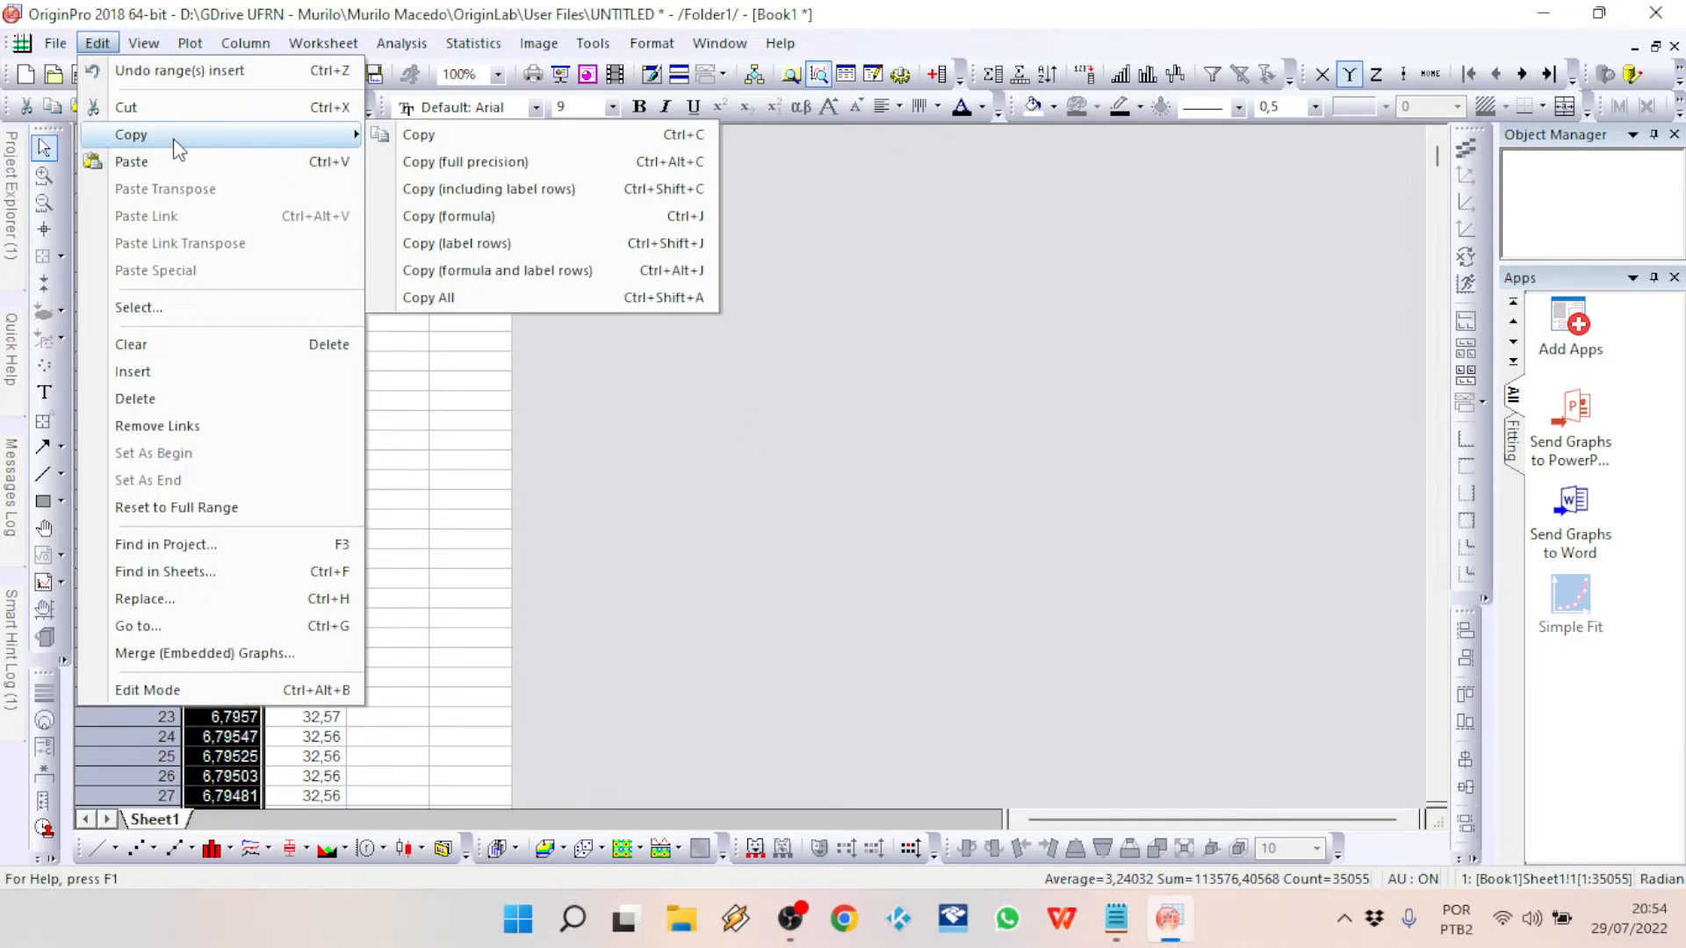
{"action": "left_click", "coordinate": [415, 134]}
{"action": "left_click", "coordinate": [389, 137]}
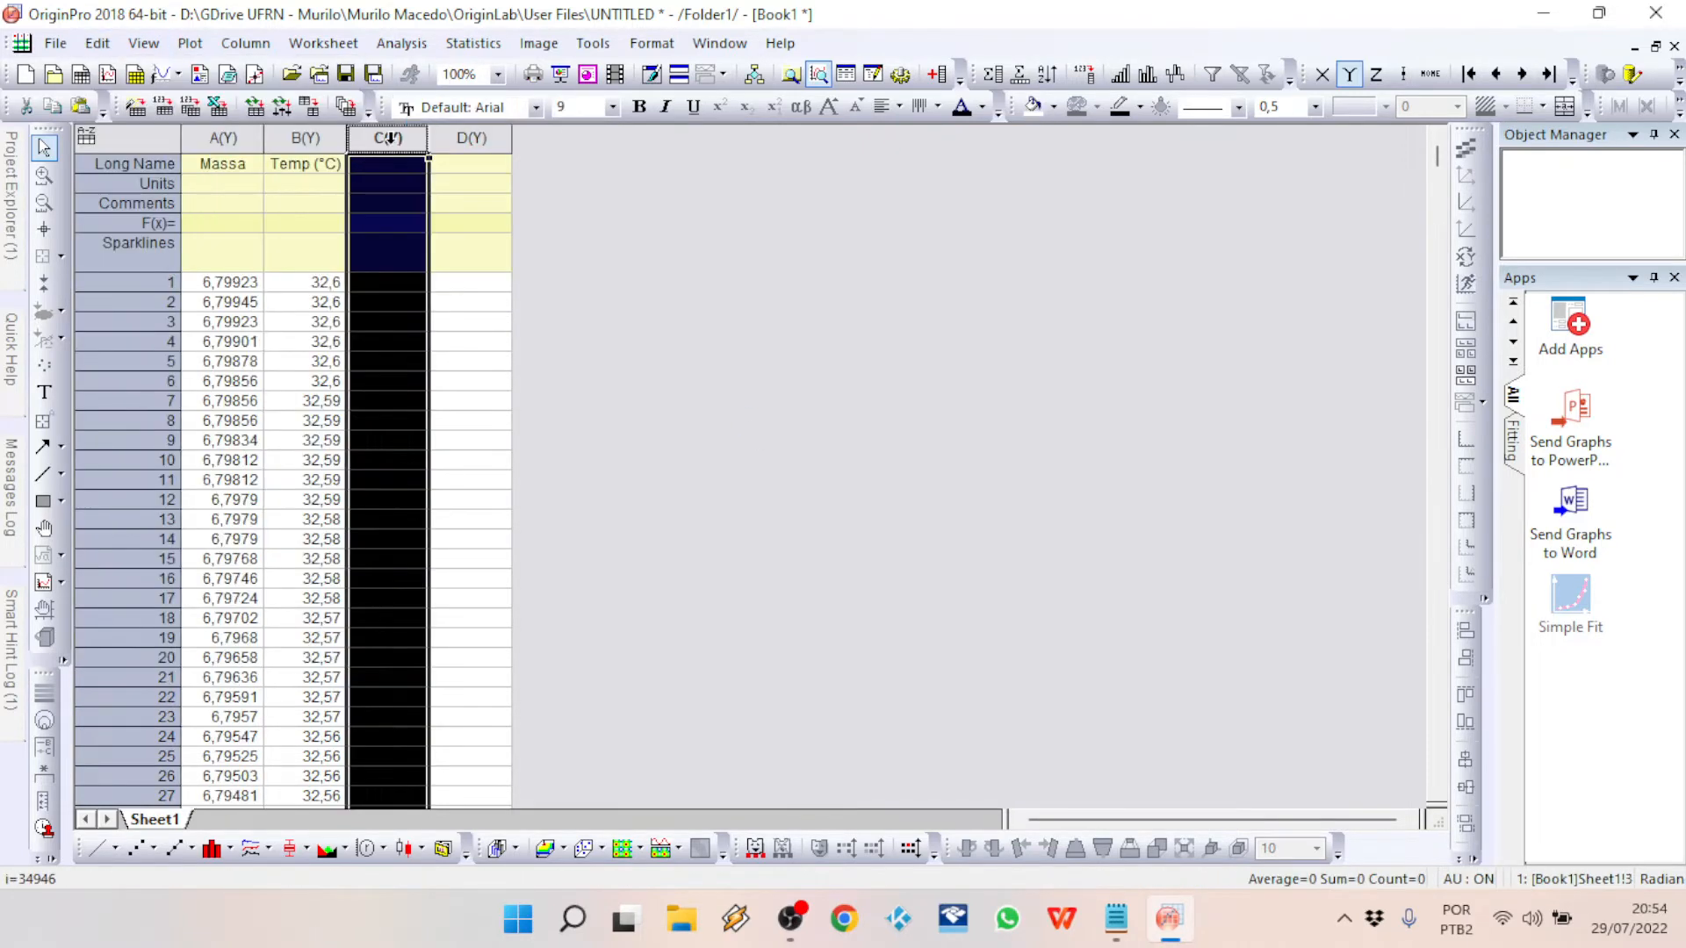
{"action": "left_click", "coordinate": [97, 43]}
{"action": "left_click", "coordinate": [132, 161]}
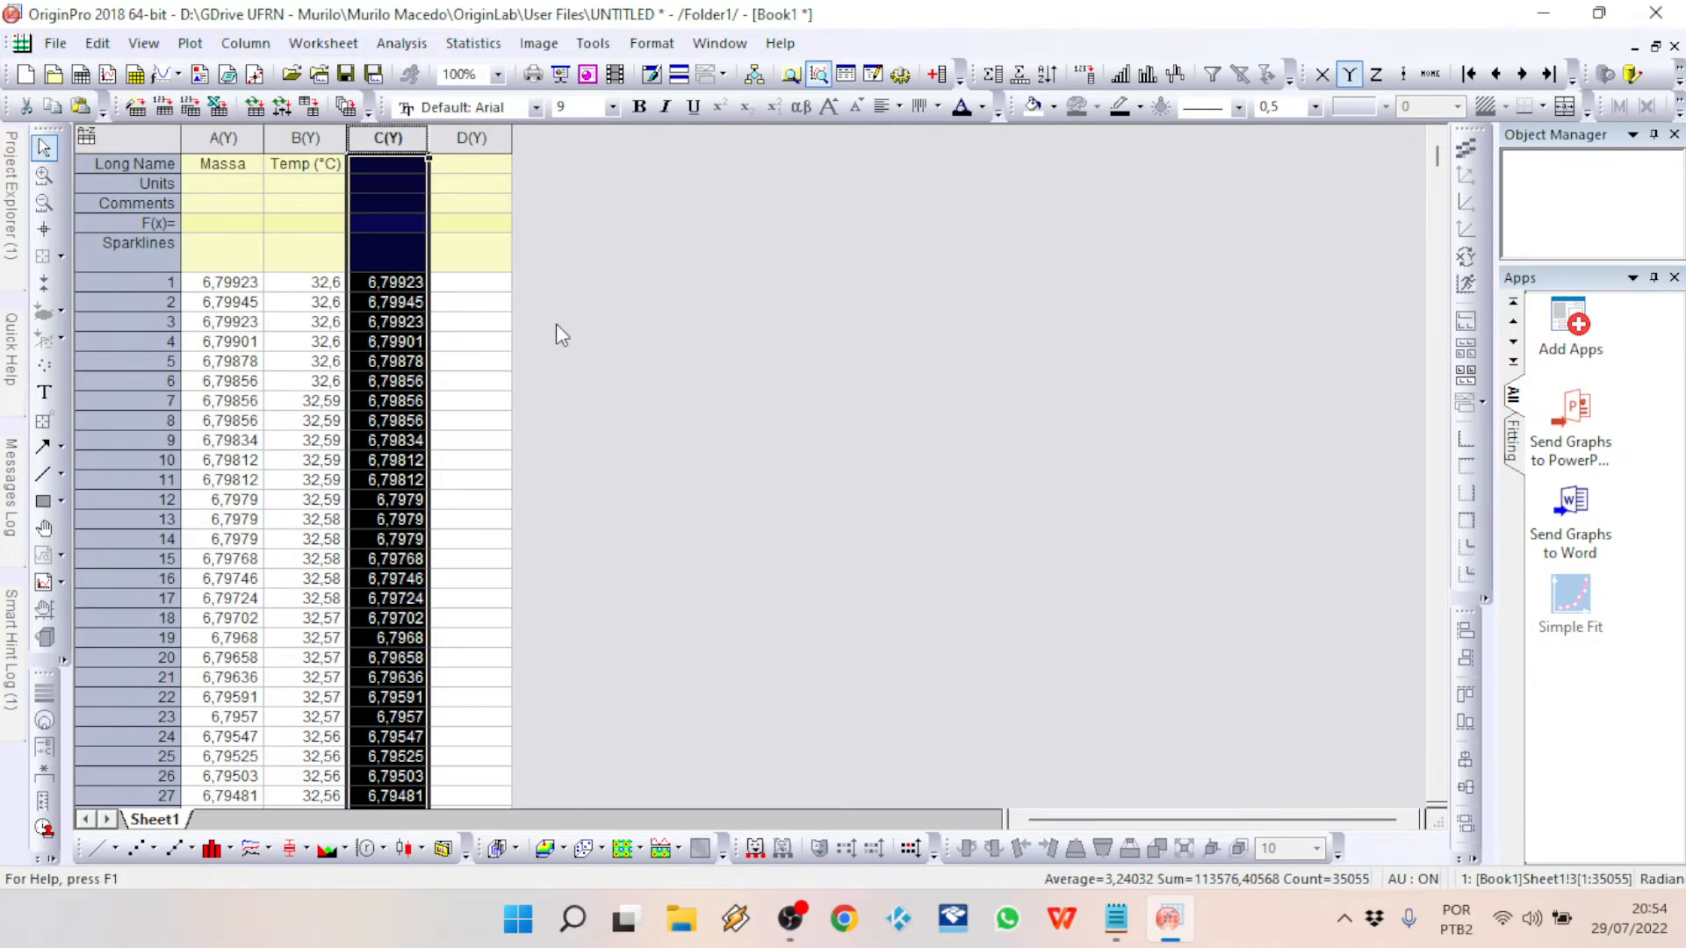
Step: Give column C the long name Massa and the unit mg
{"action": "left_click", "coordinate": [394, 167]}
{"action": "type", "text": "Mas"}
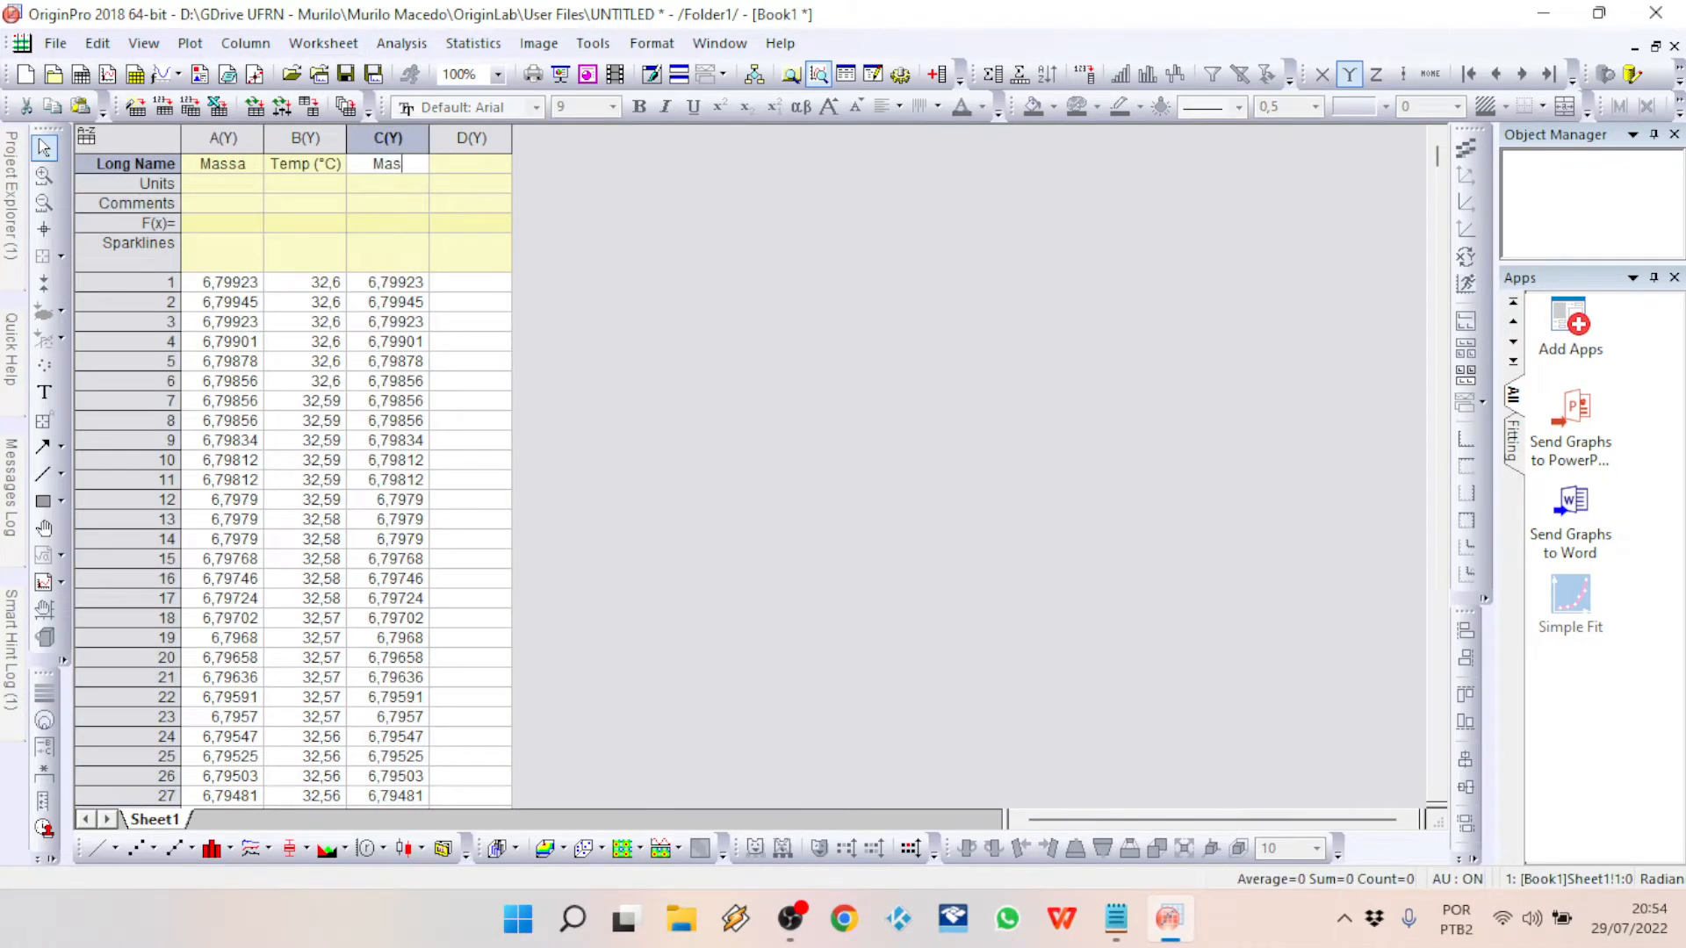
{"action": "type", "text": "sa (mg"}
{"action": "key", "text": "BackSpace"}
{"action": "key", "text": "BackSpace"}
{"action": "key", "text": "BackSpace"}
{"action": "key", "text": "BackSpace"}
{"action": "key", "text": "Return"}
{"action": "type", "text": "mg"}
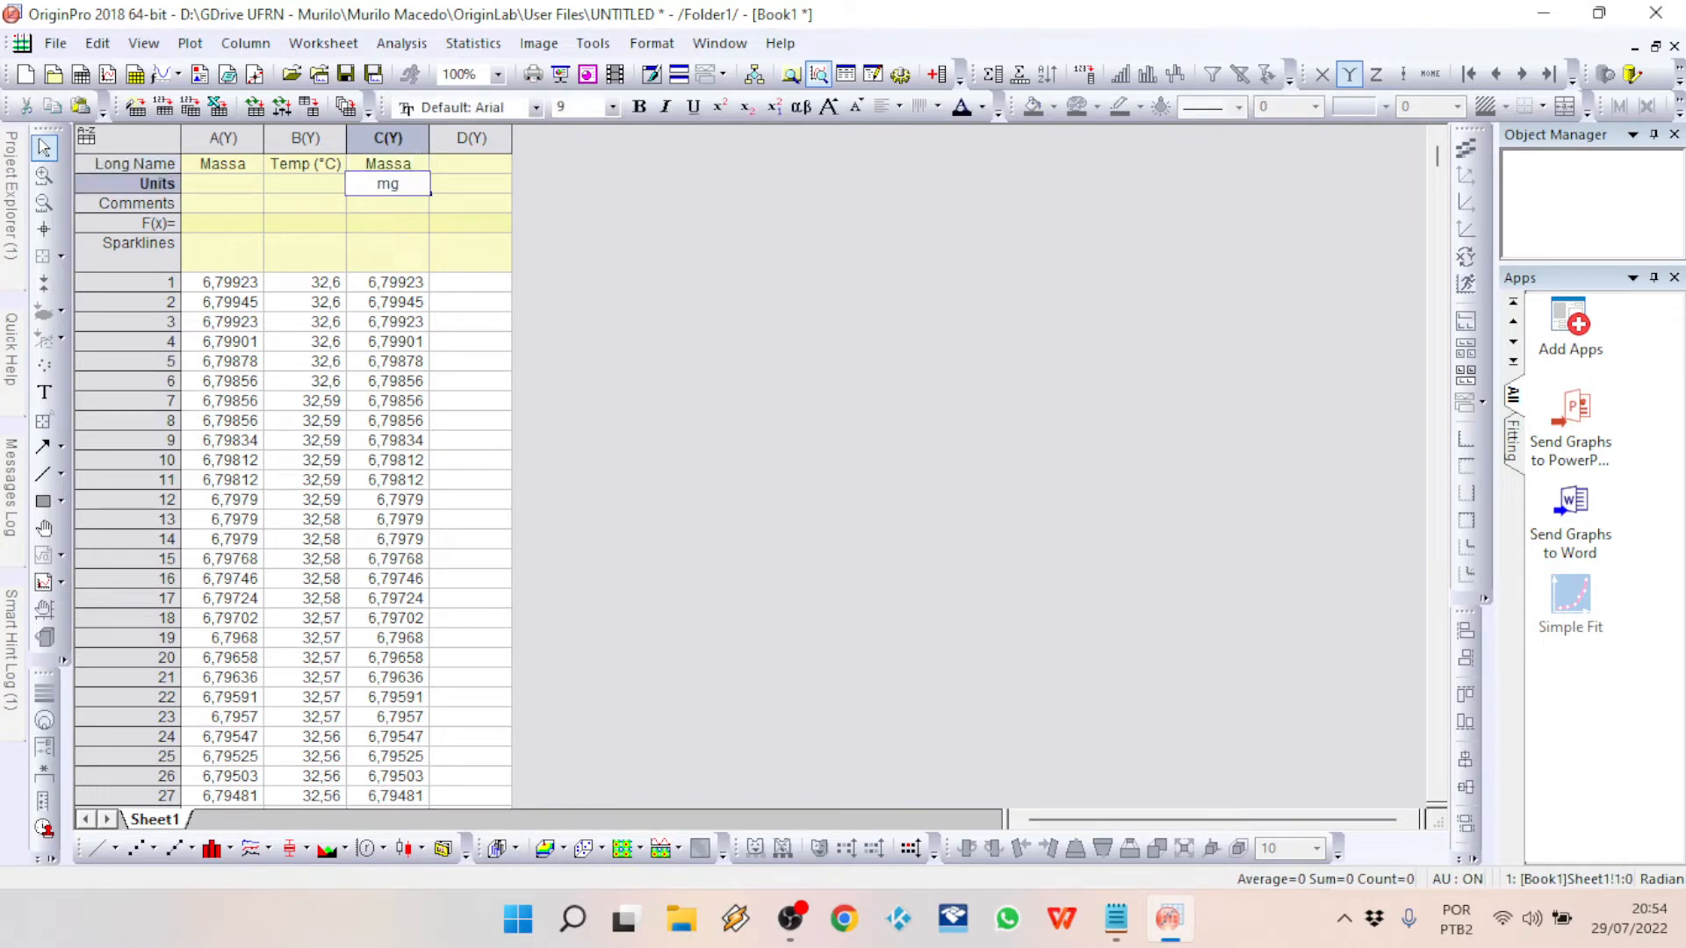
Step: Set the unit of the Temp (°C) column to °C
{"action": "left_click", "coordinate": [312, 187]}
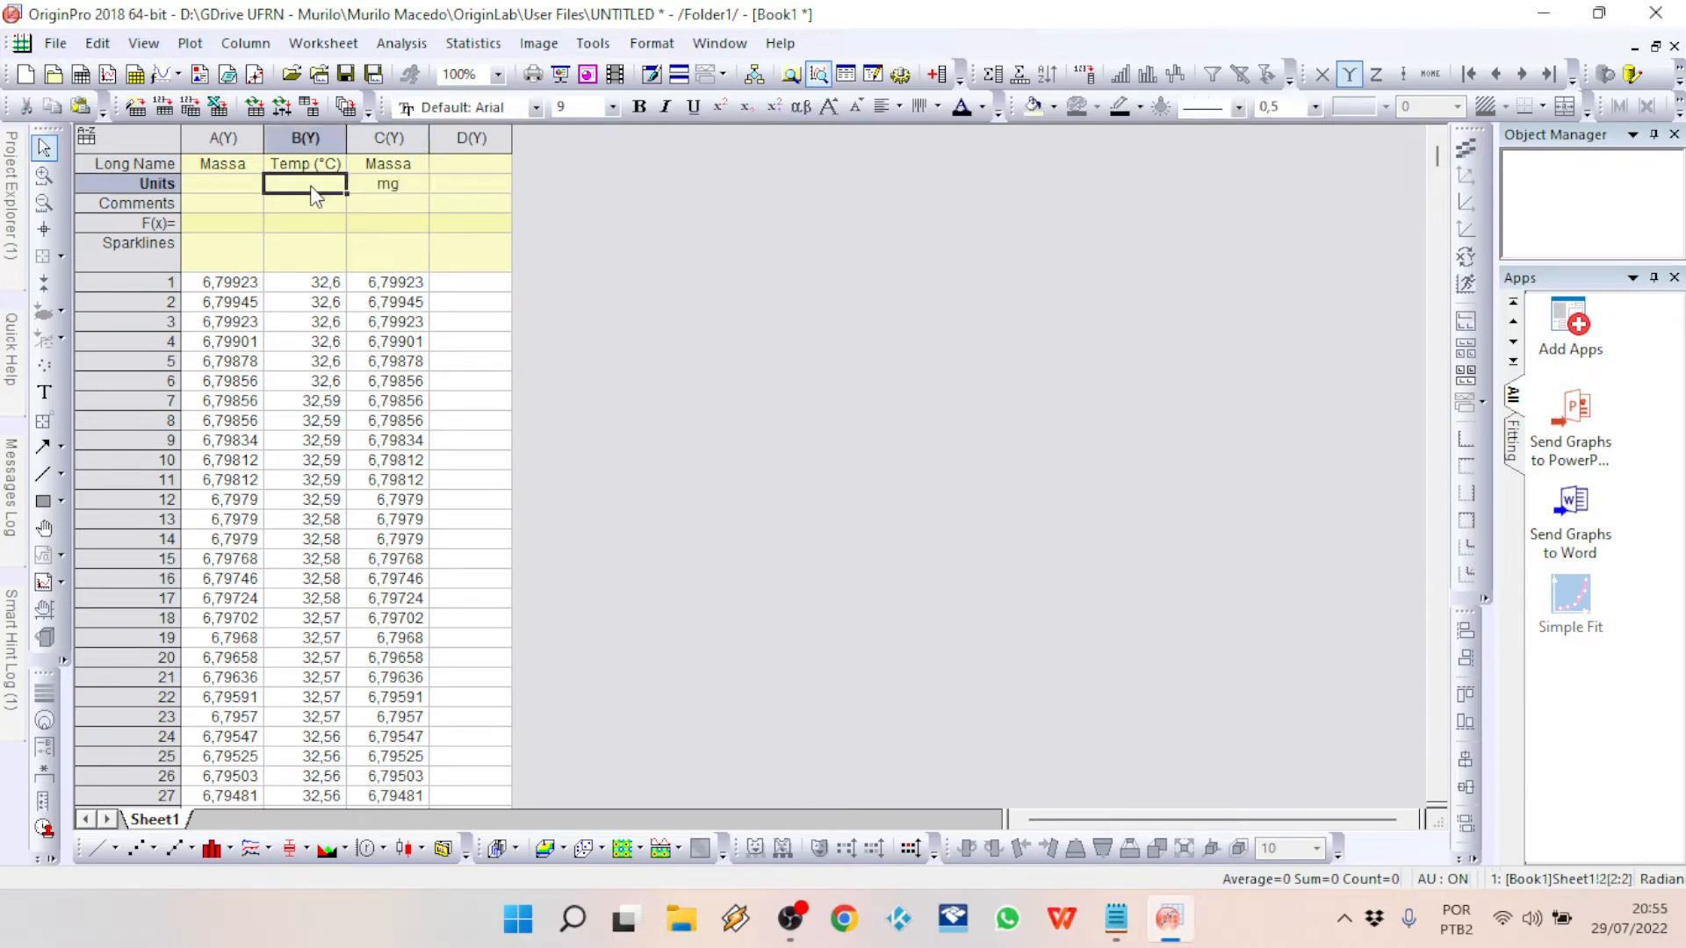
{"action": "type", "text": "°C"}
{"action": "key", "text": "Return"}
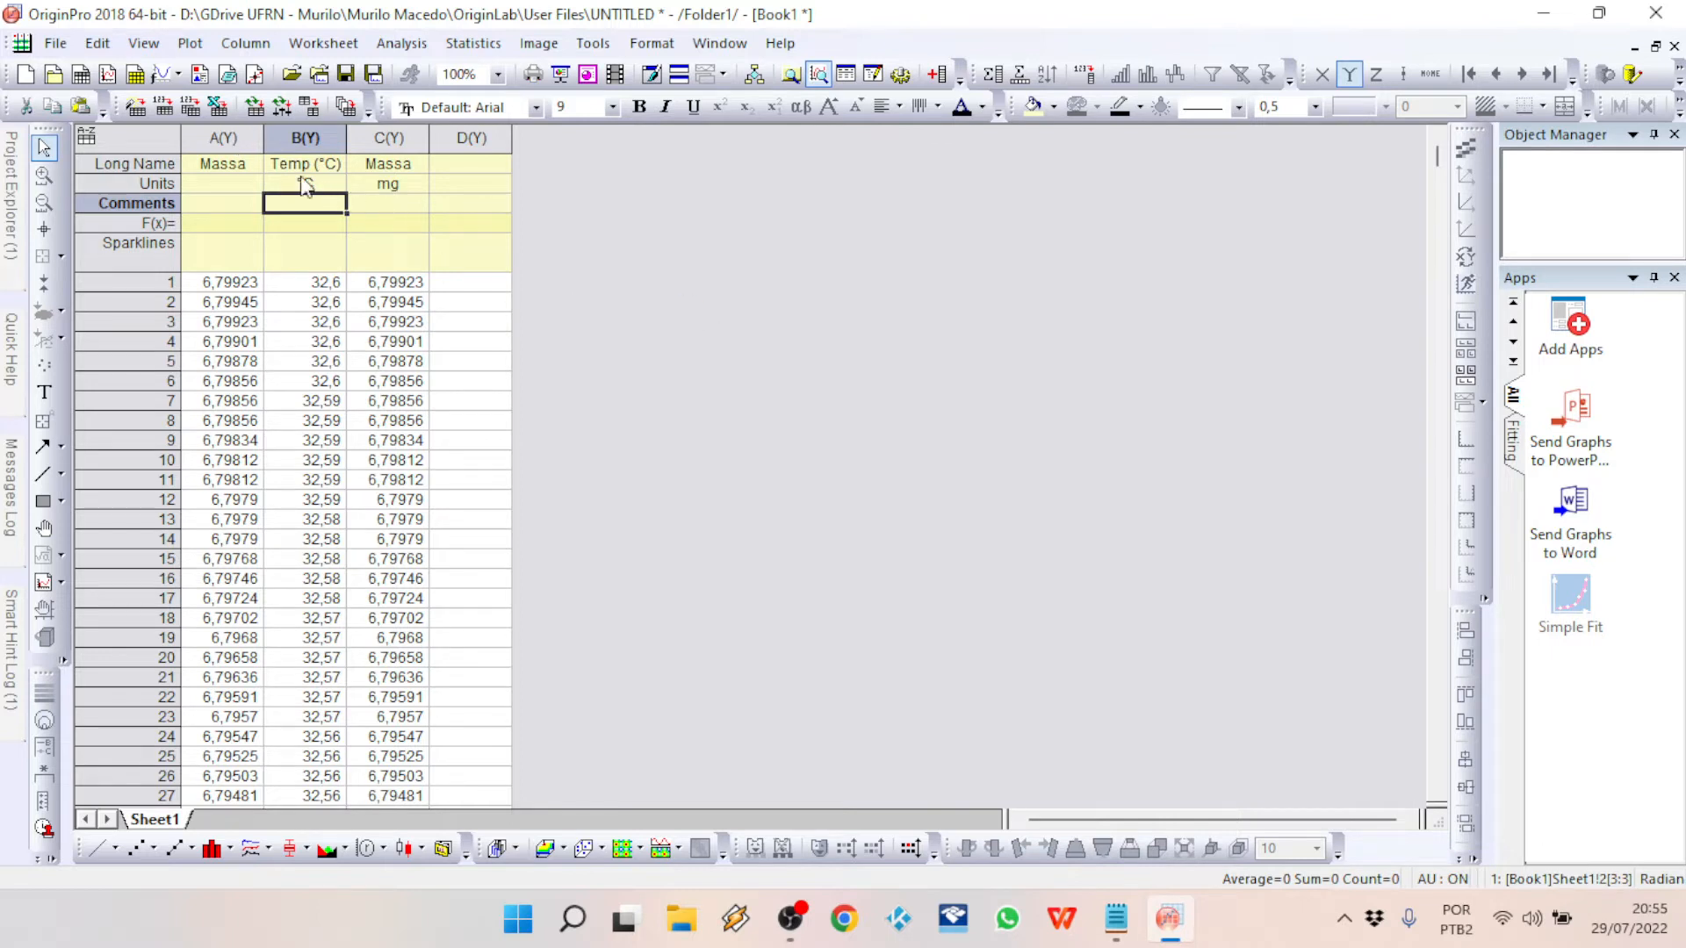
Step: Delete the original Massa column A from the worksheet
{"action": "left_click", "coordinate": [228, 138]}
{"action": "right_click", "coordinate": [227, 138]}
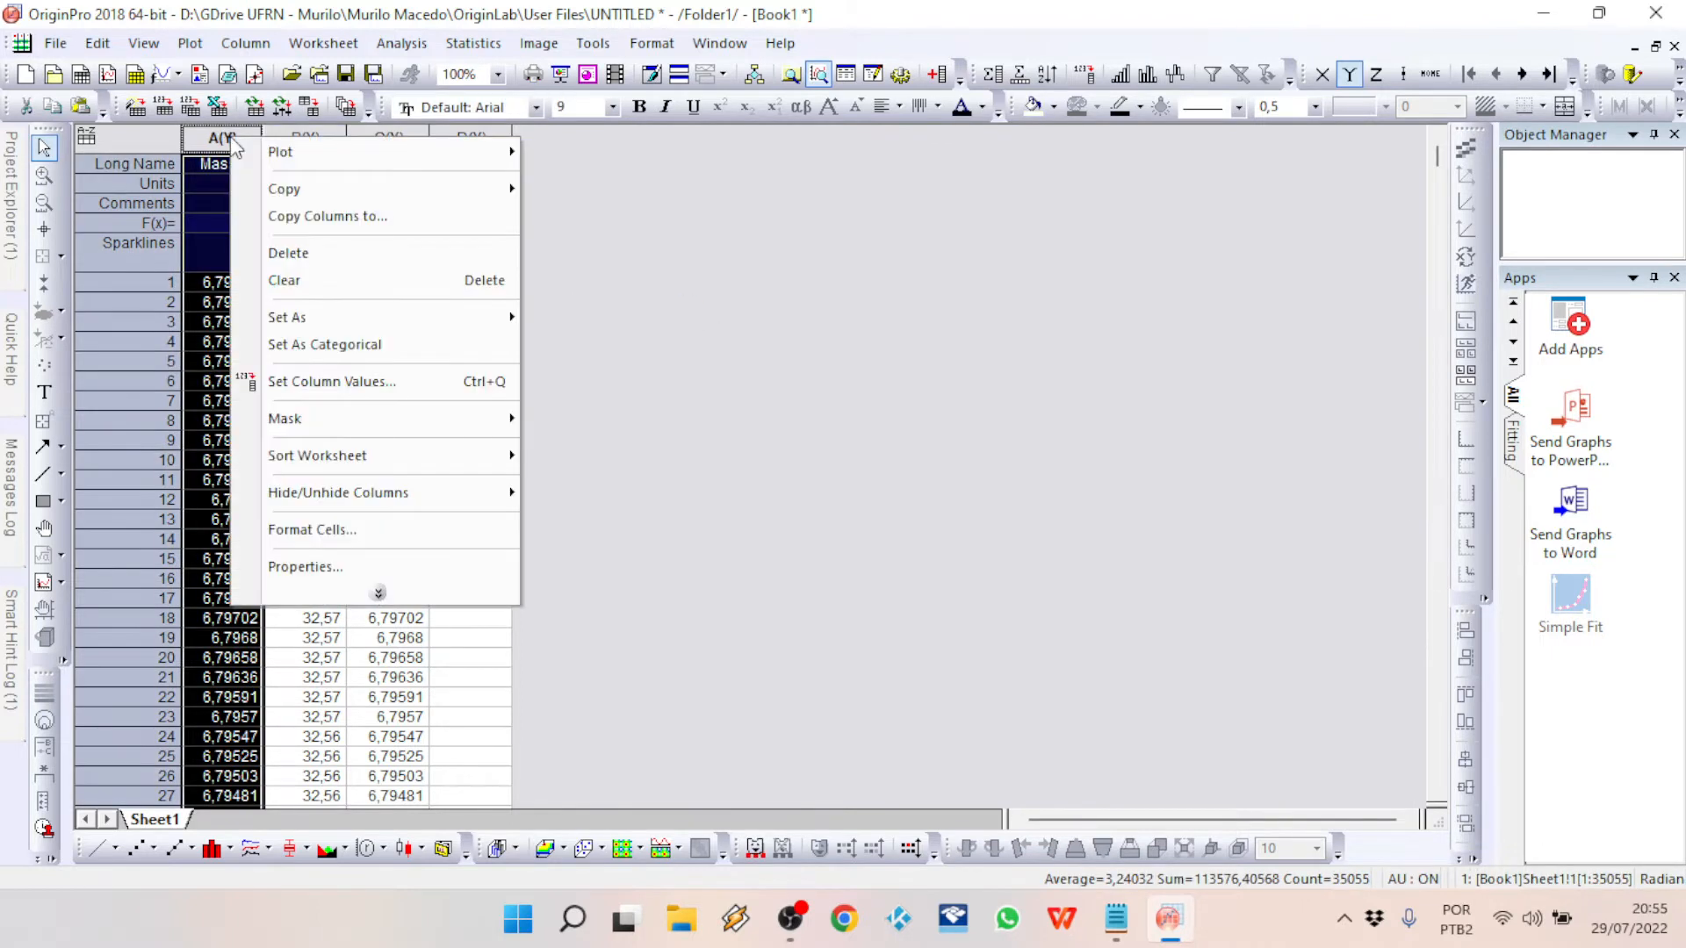
{"action": "left_click", "coordinate": [289, 254]}
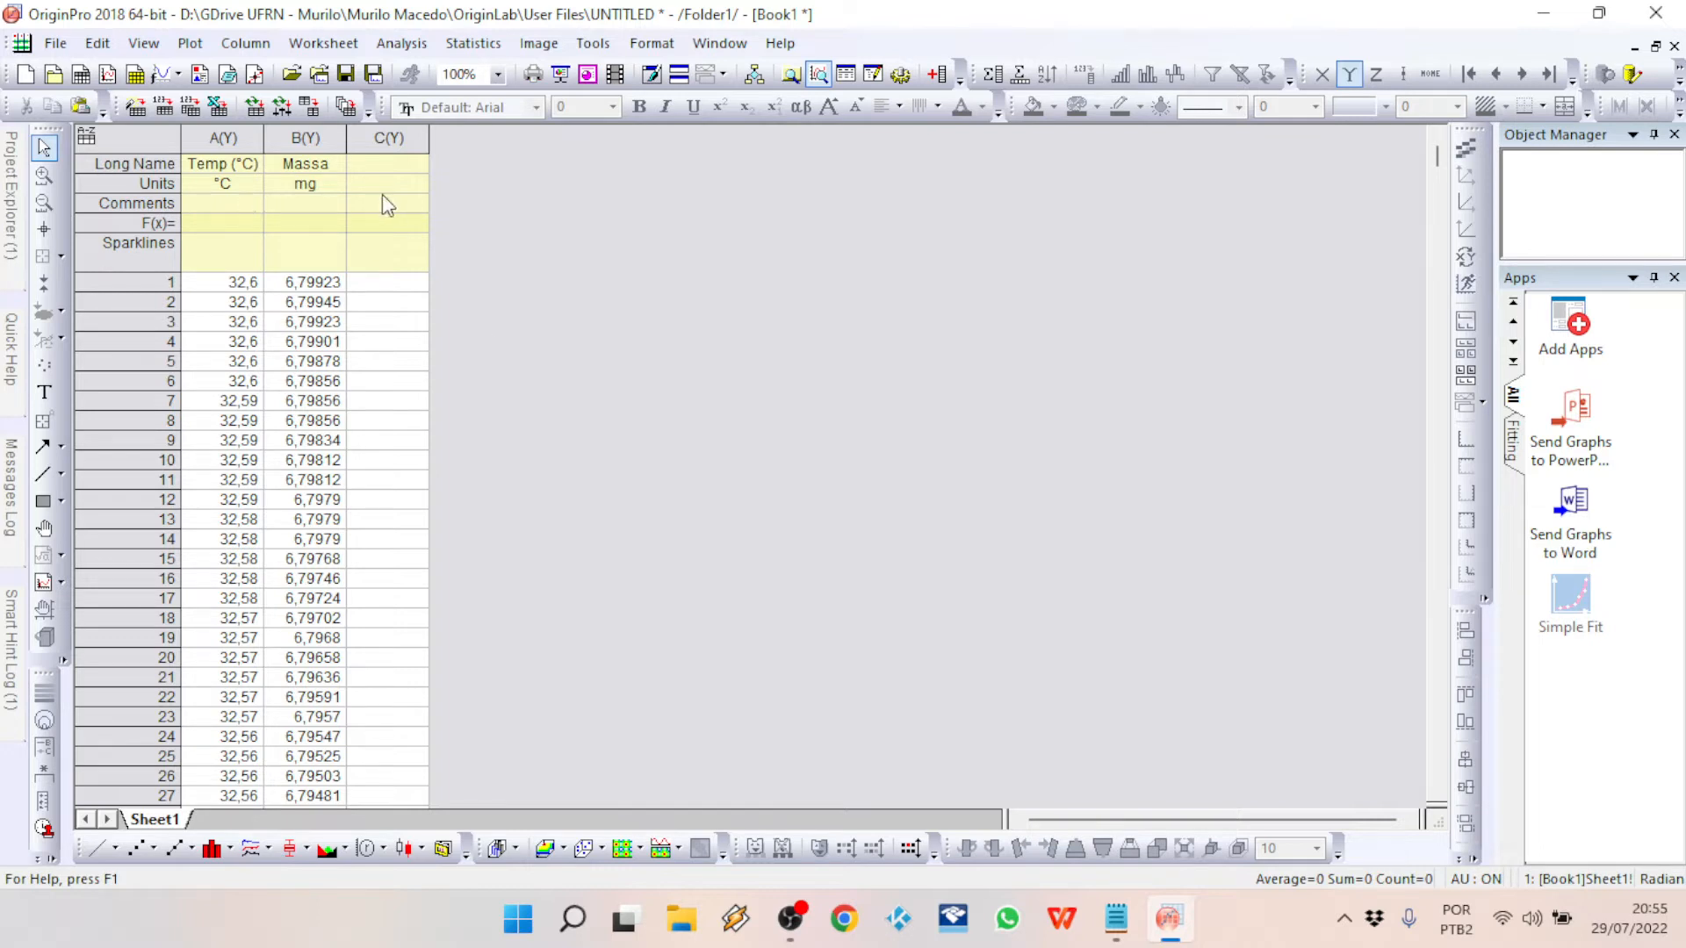
Step: Set the Temp (°C) column as the X column
{"action": "left_click", "coordinate": [220, 138]}
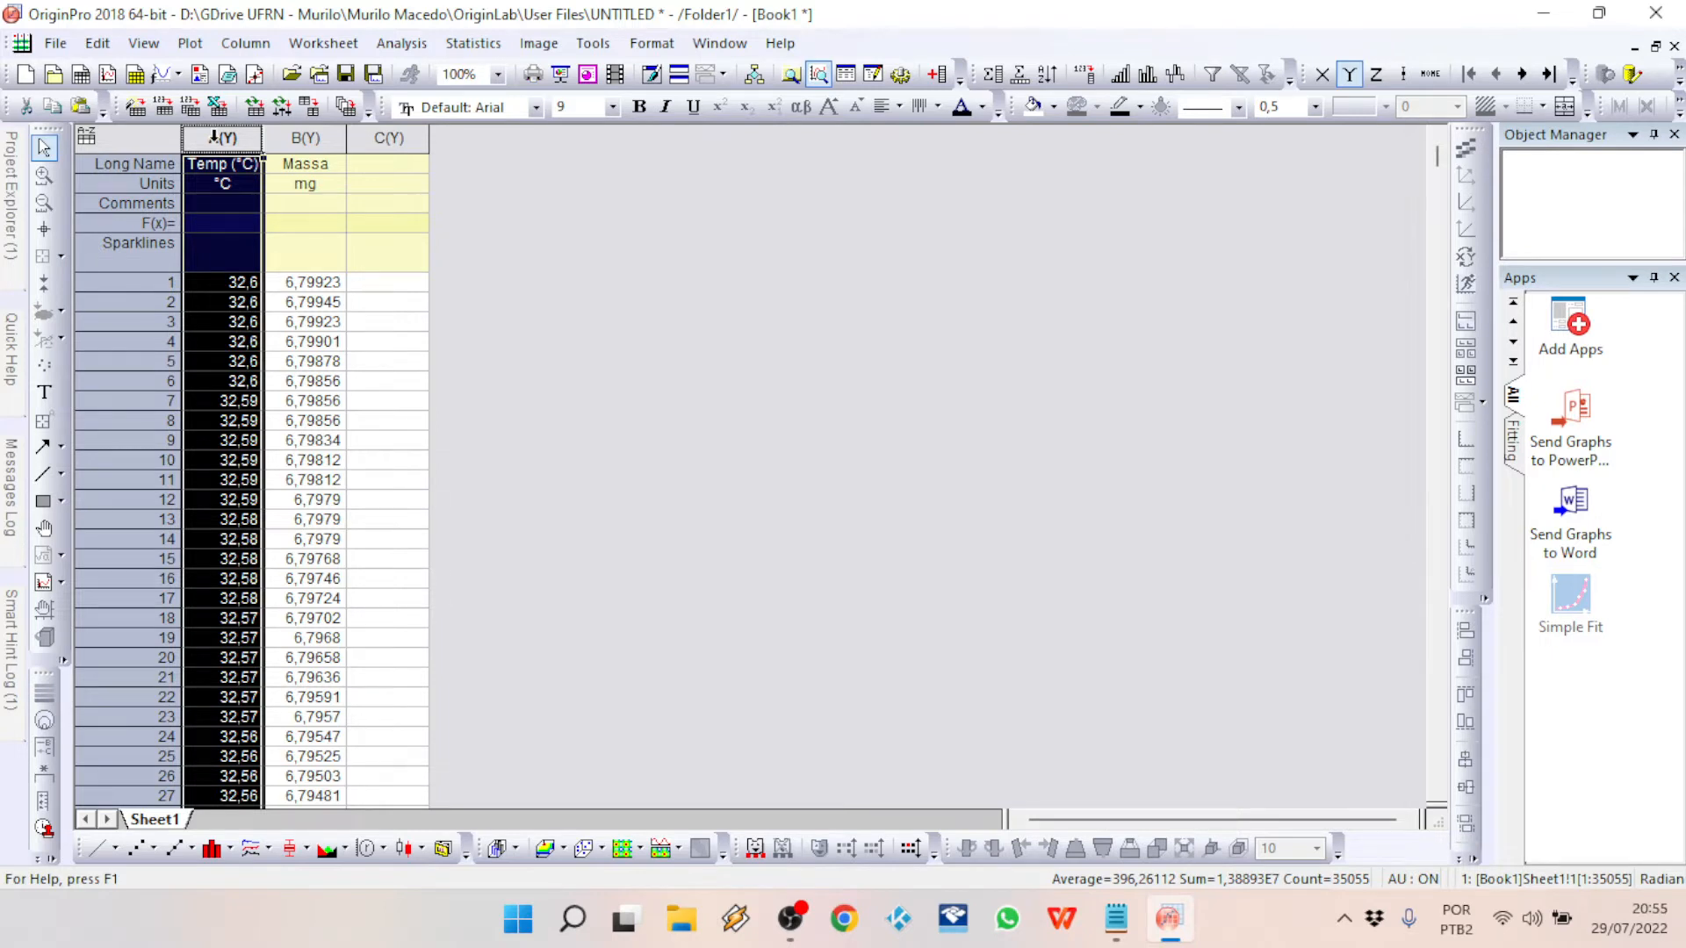
{"action": "left_click", "coordinate": [213, 138]}
{"action": "left_click", "coordinate": [200, 138]}
{"action": "right_click", "coordinate": [213, 141]}
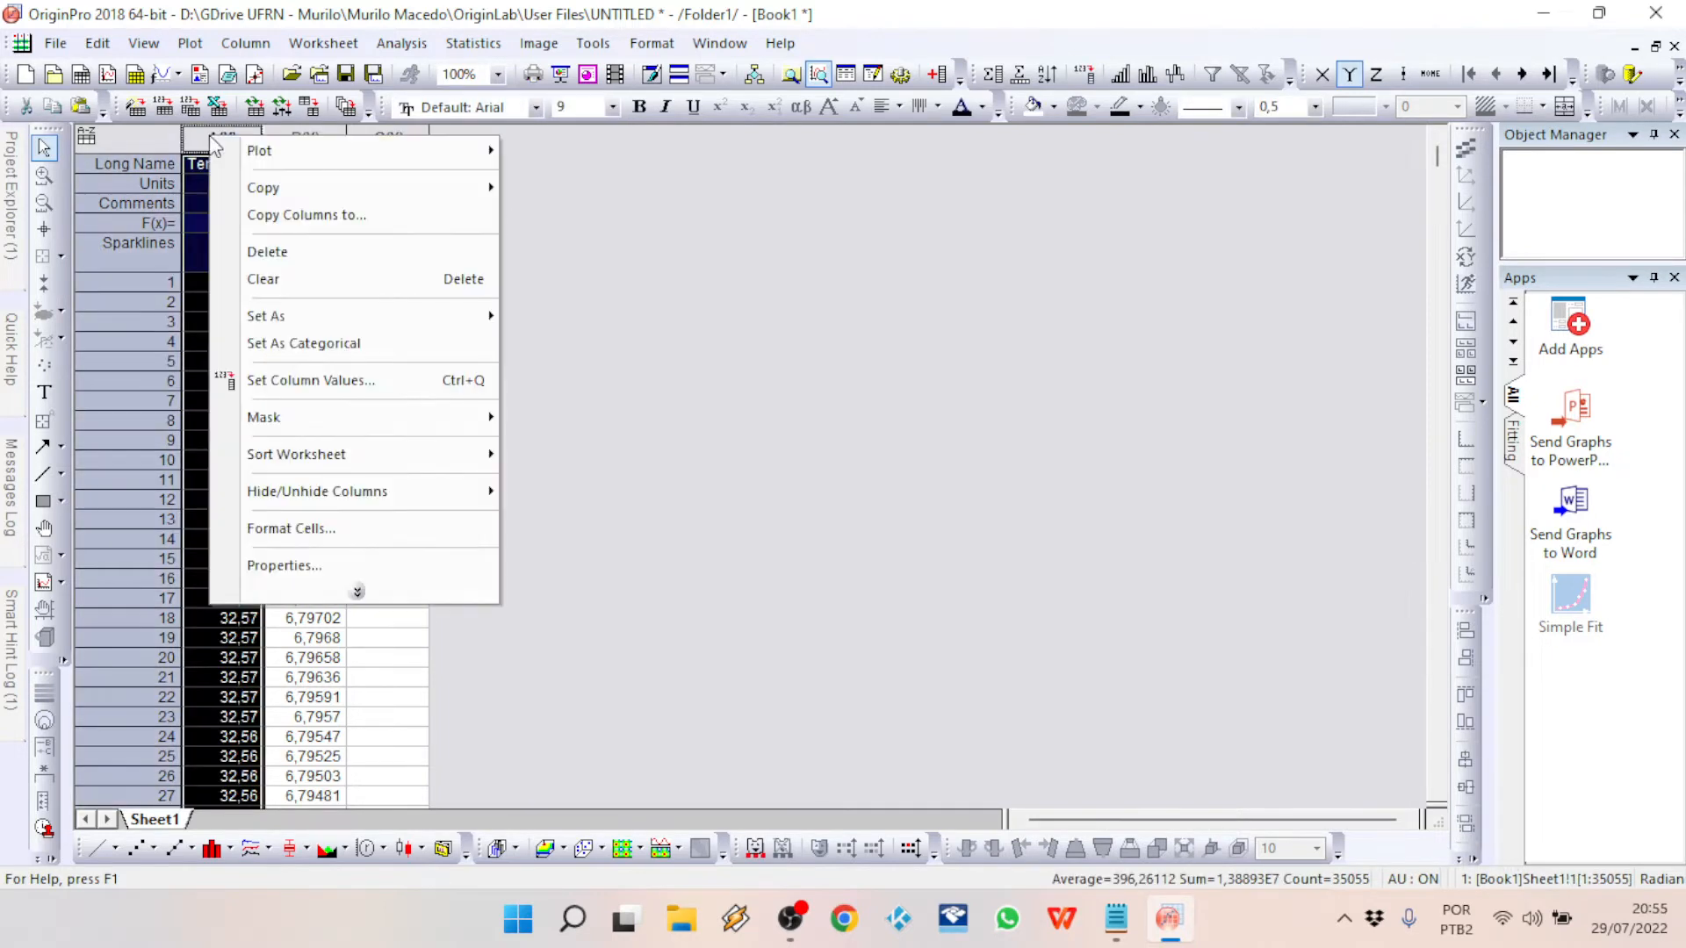
{"action": "mouse_move", "coordinate": [299, 321]}
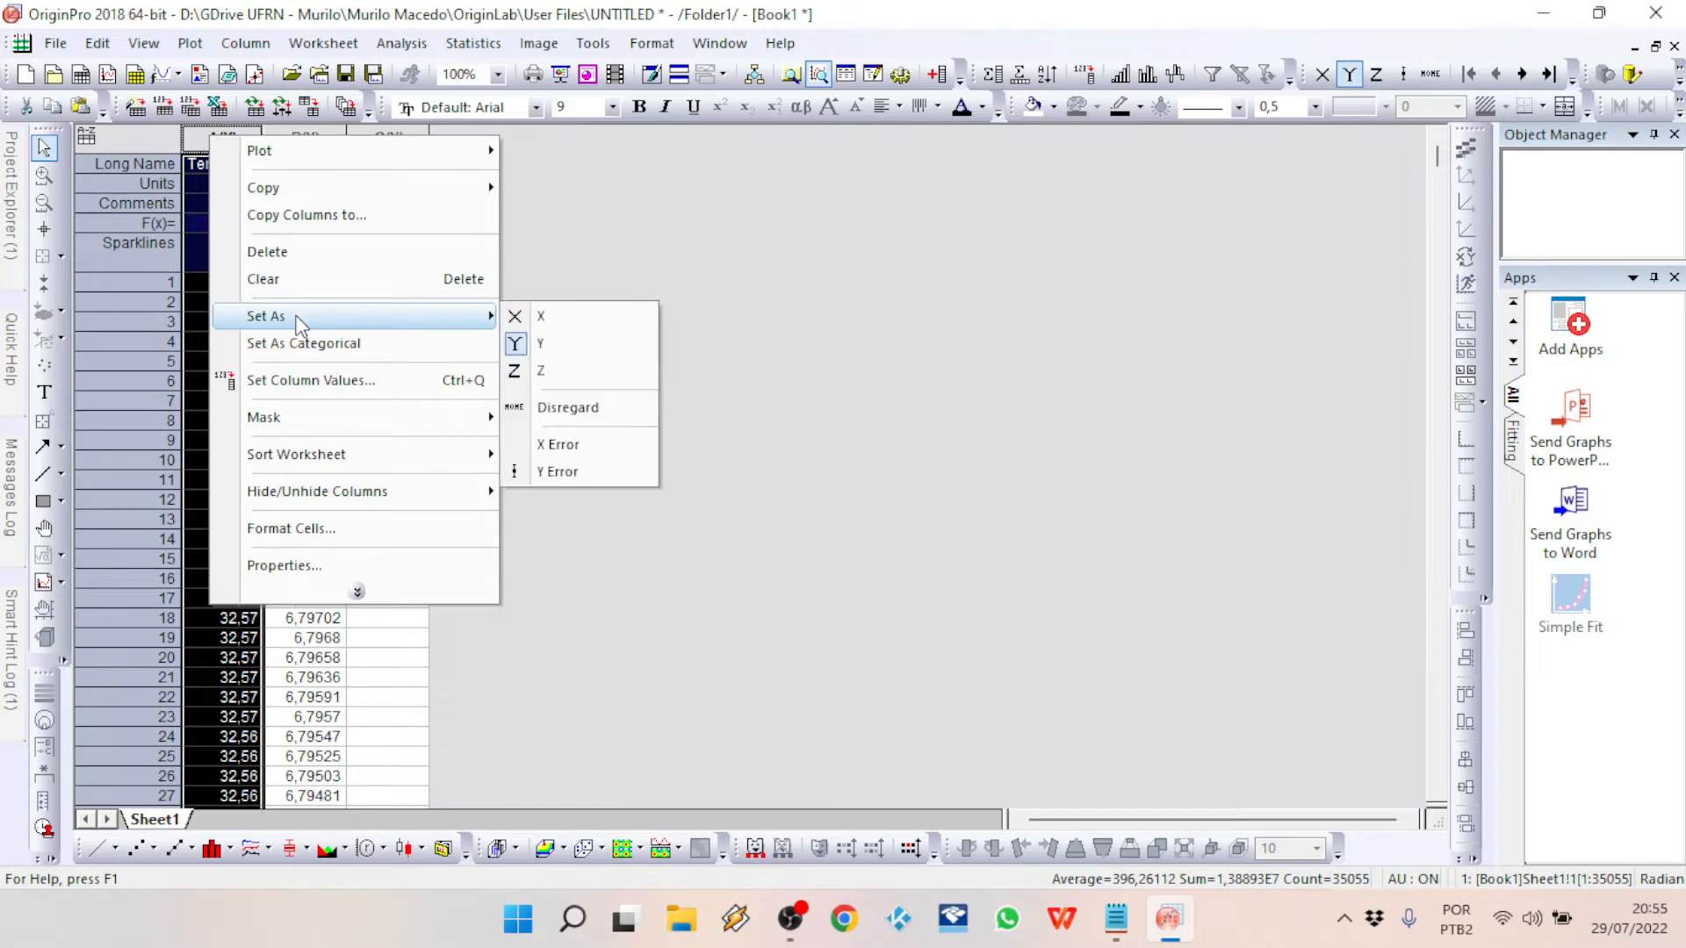
{"action": "left_click", "coordinate": [555, 320]}
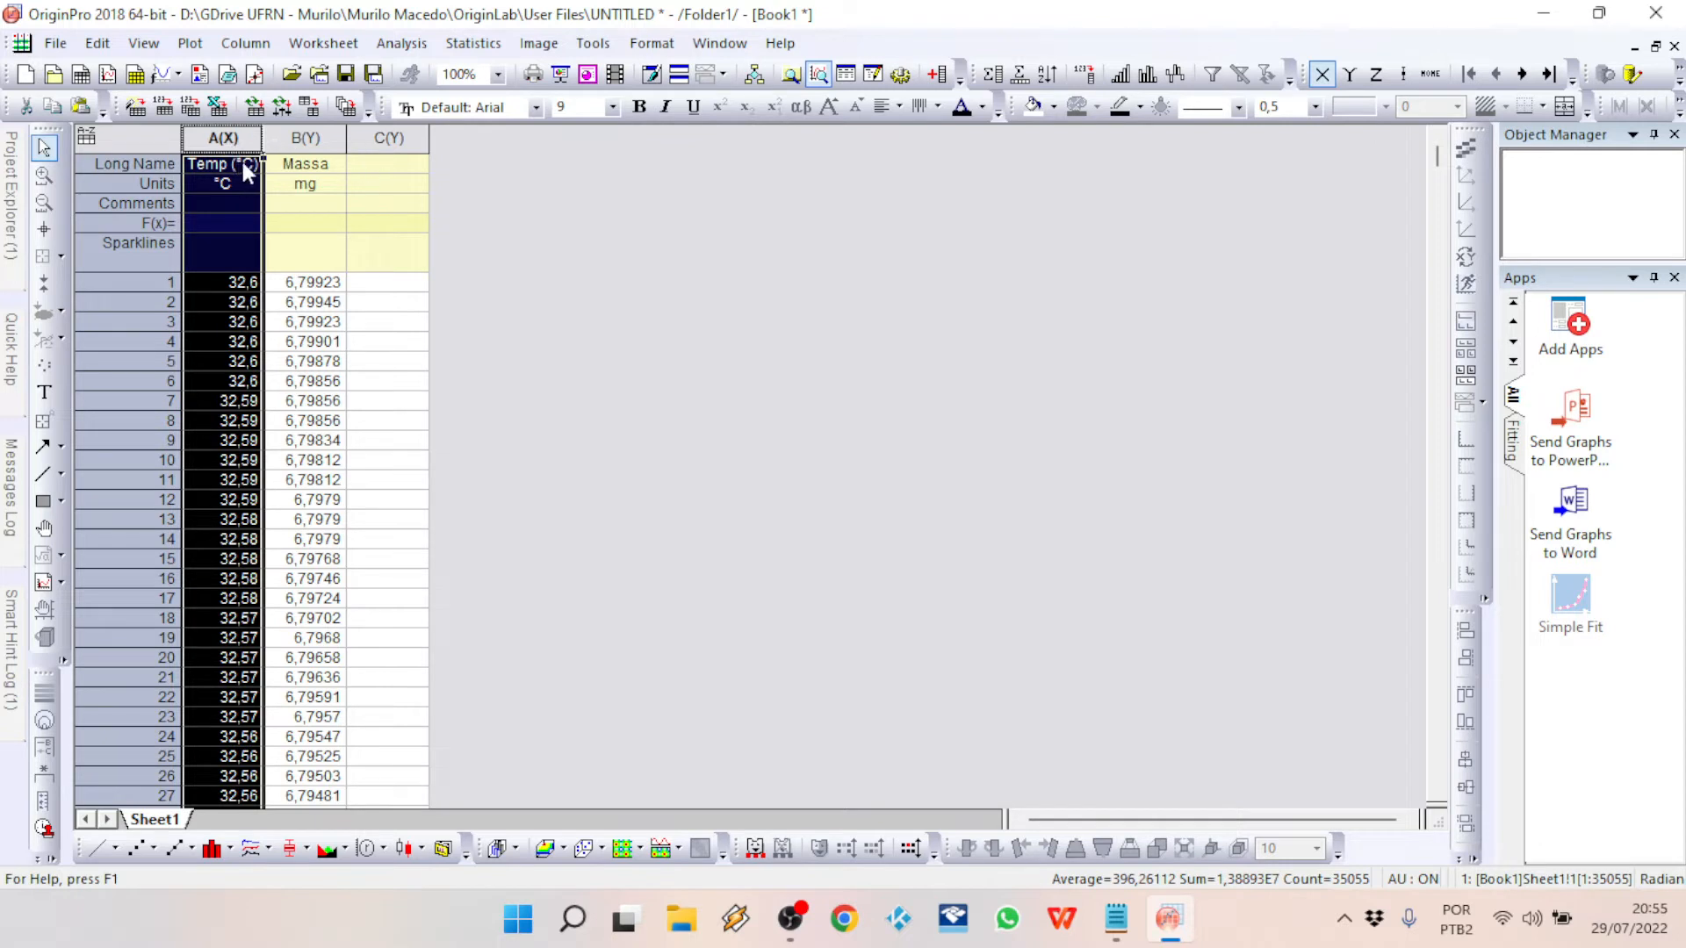
{"action": "left_click", "coordinate": [634, 354]}
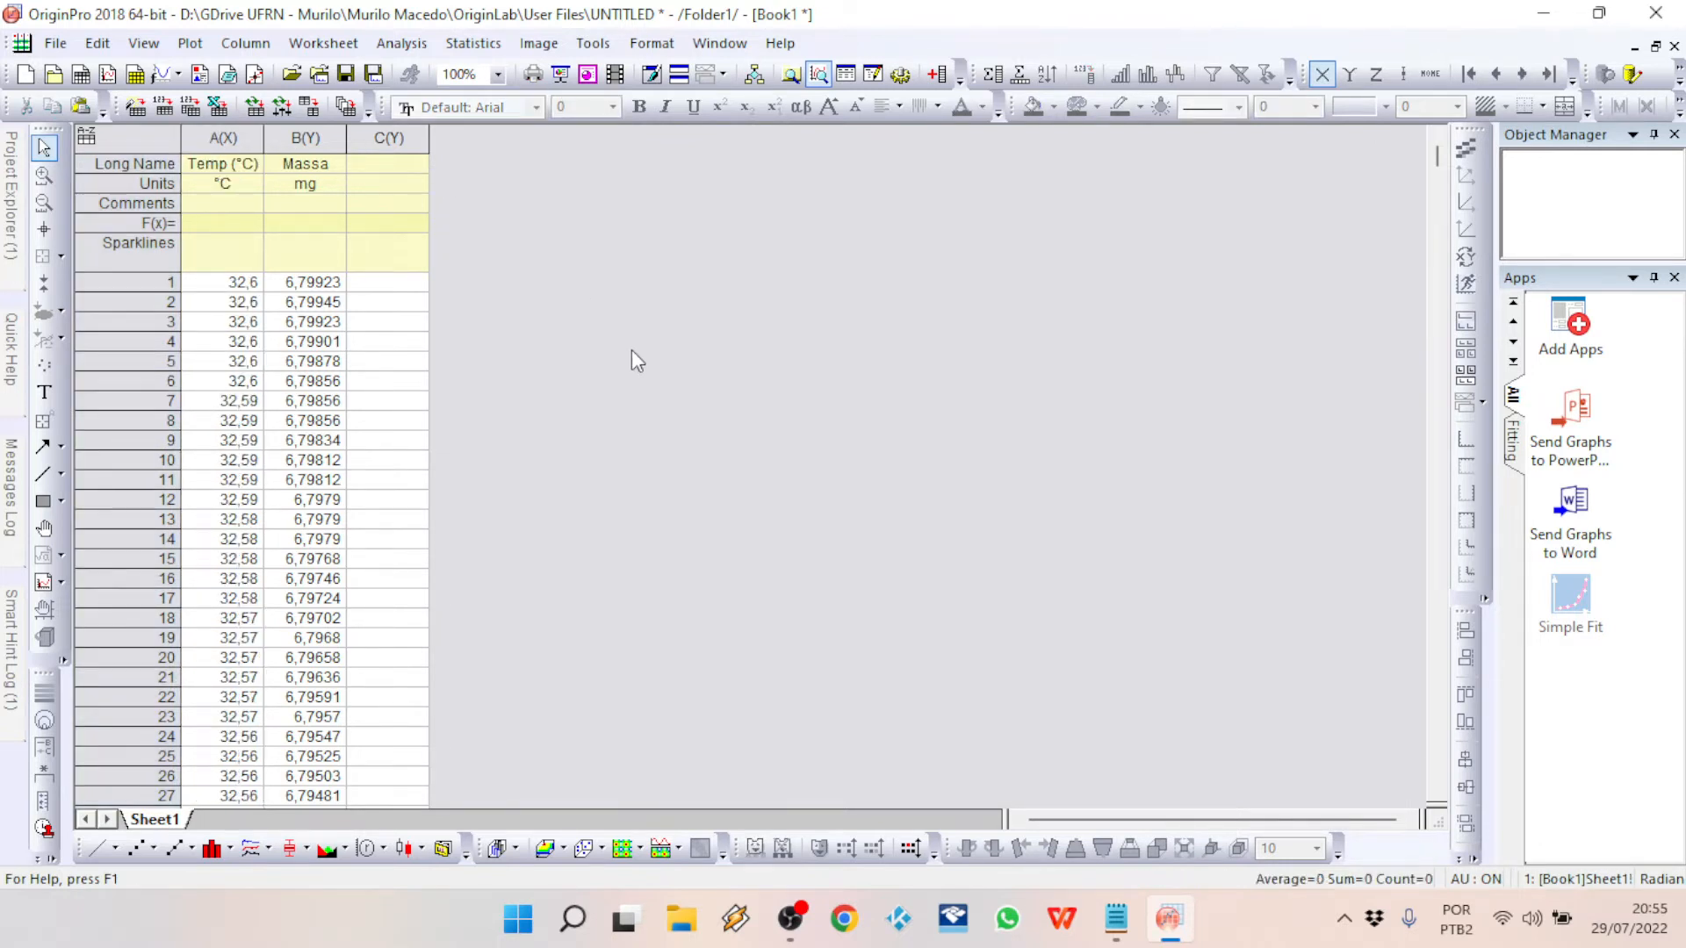
Step: Plot the Temp (°C) and Massa columns as a line graph
{"action": "left_click_drag", "start_coordinate": [223, 137], "coordinate": [307, 139]}
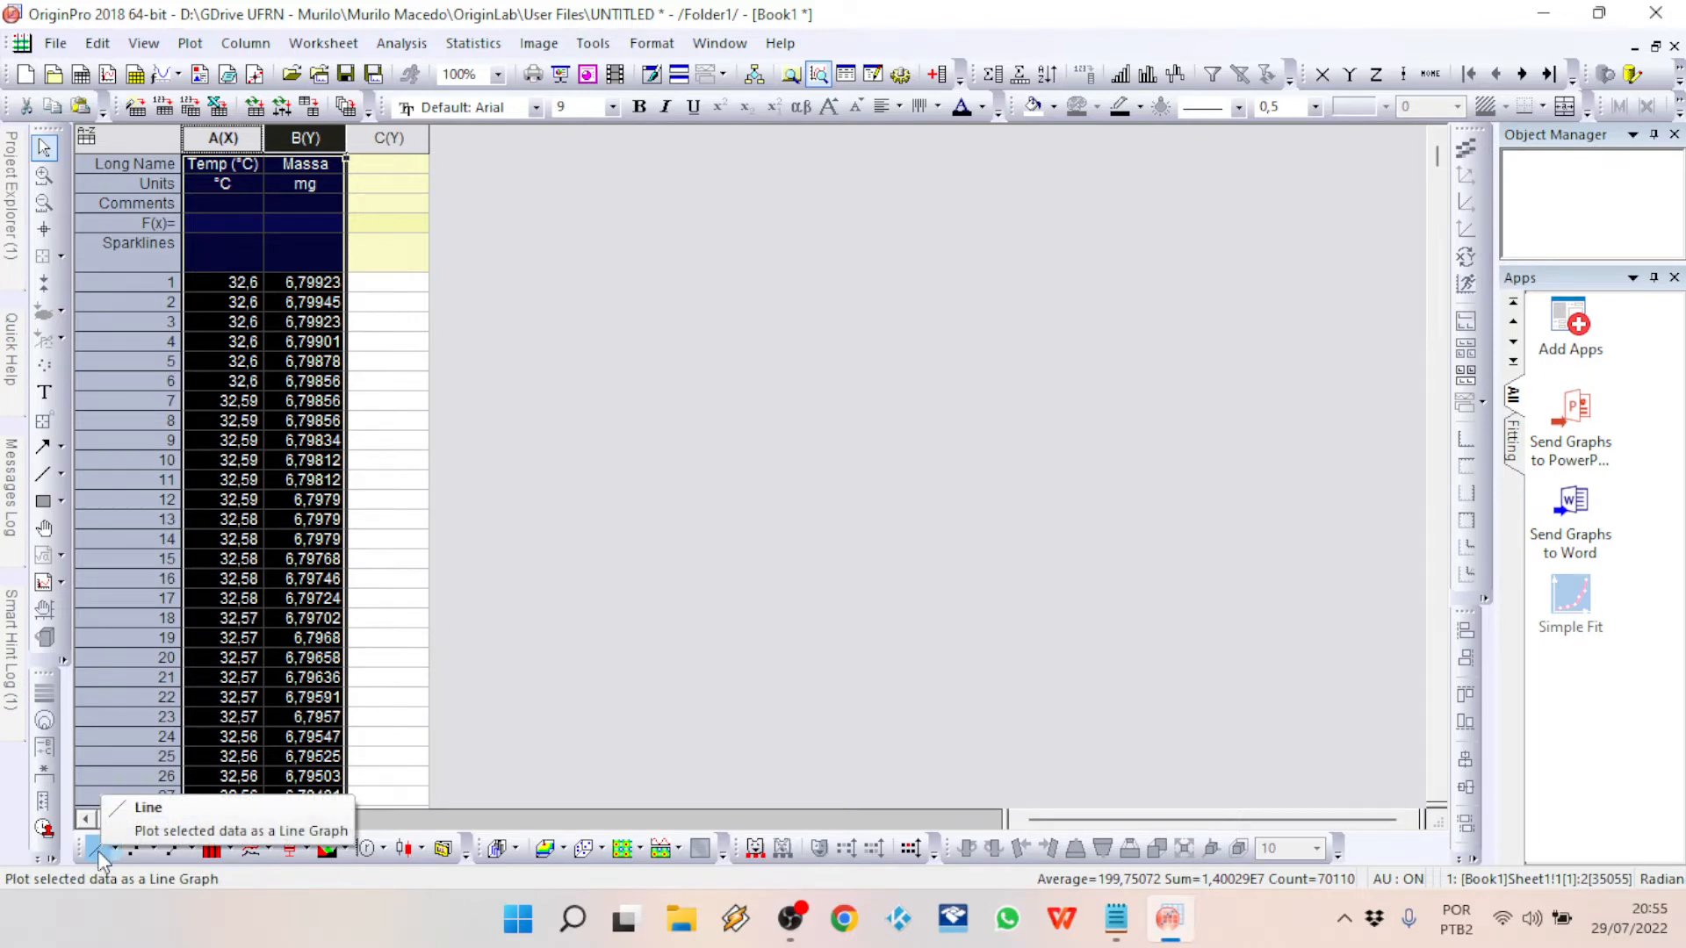
{"action": "left_click", "coordinate": [647, 350]}
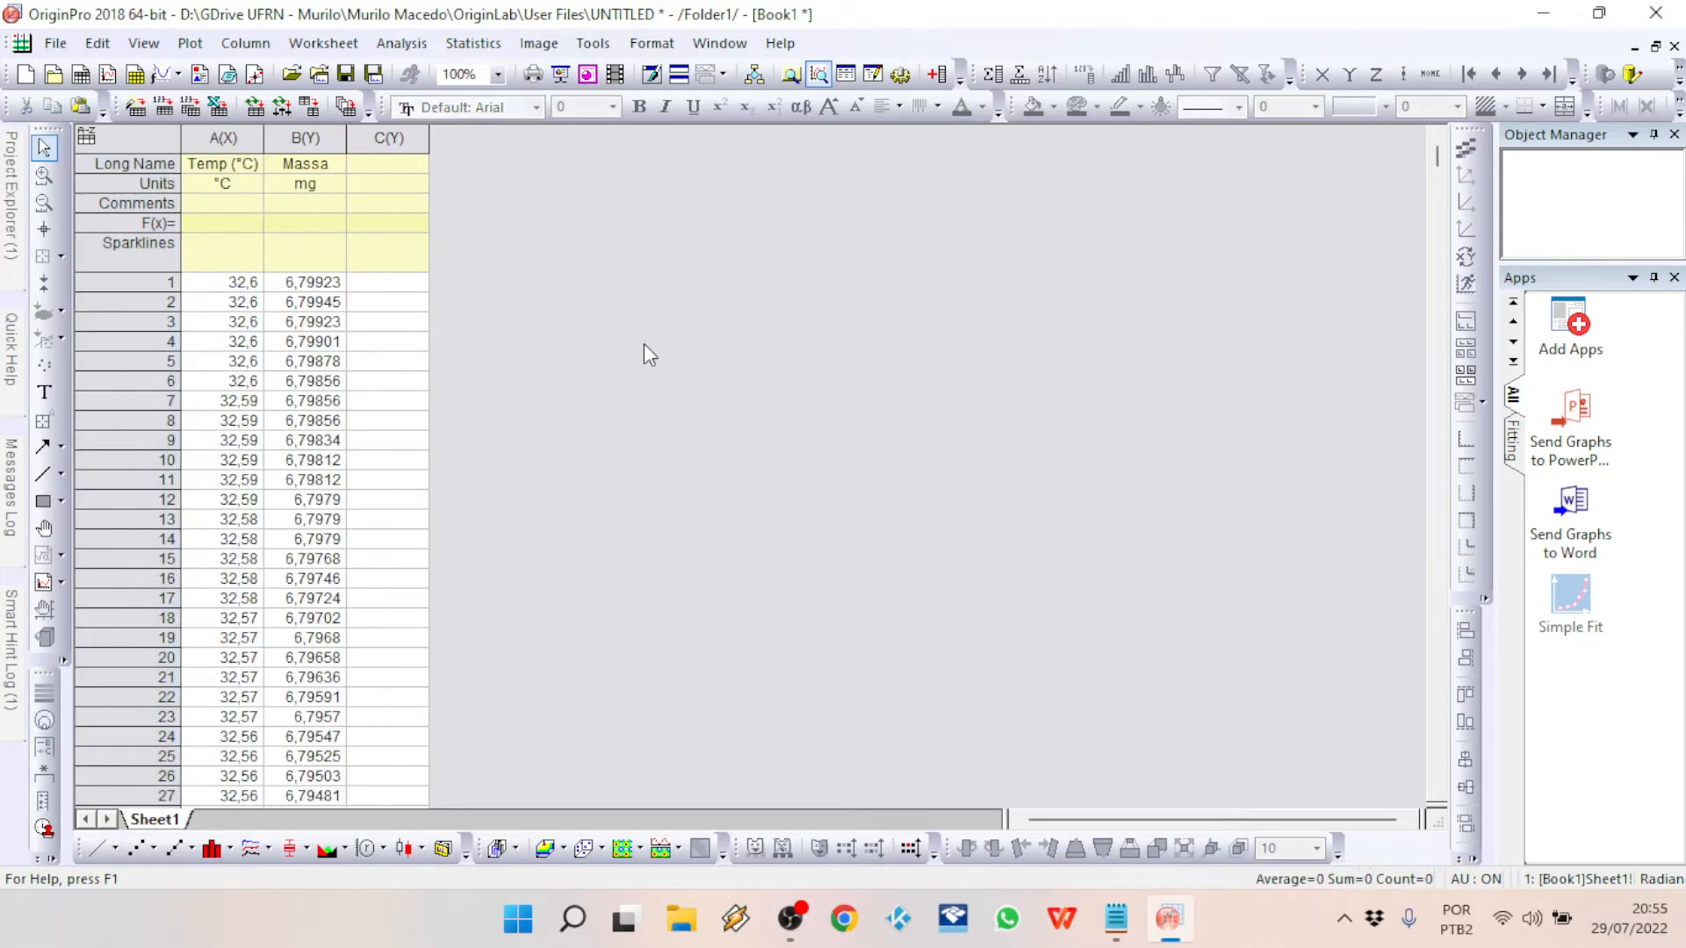
{"action": "left_click_drag", "start_coordinate": [225, 138], "coordinate": [295, 138]}
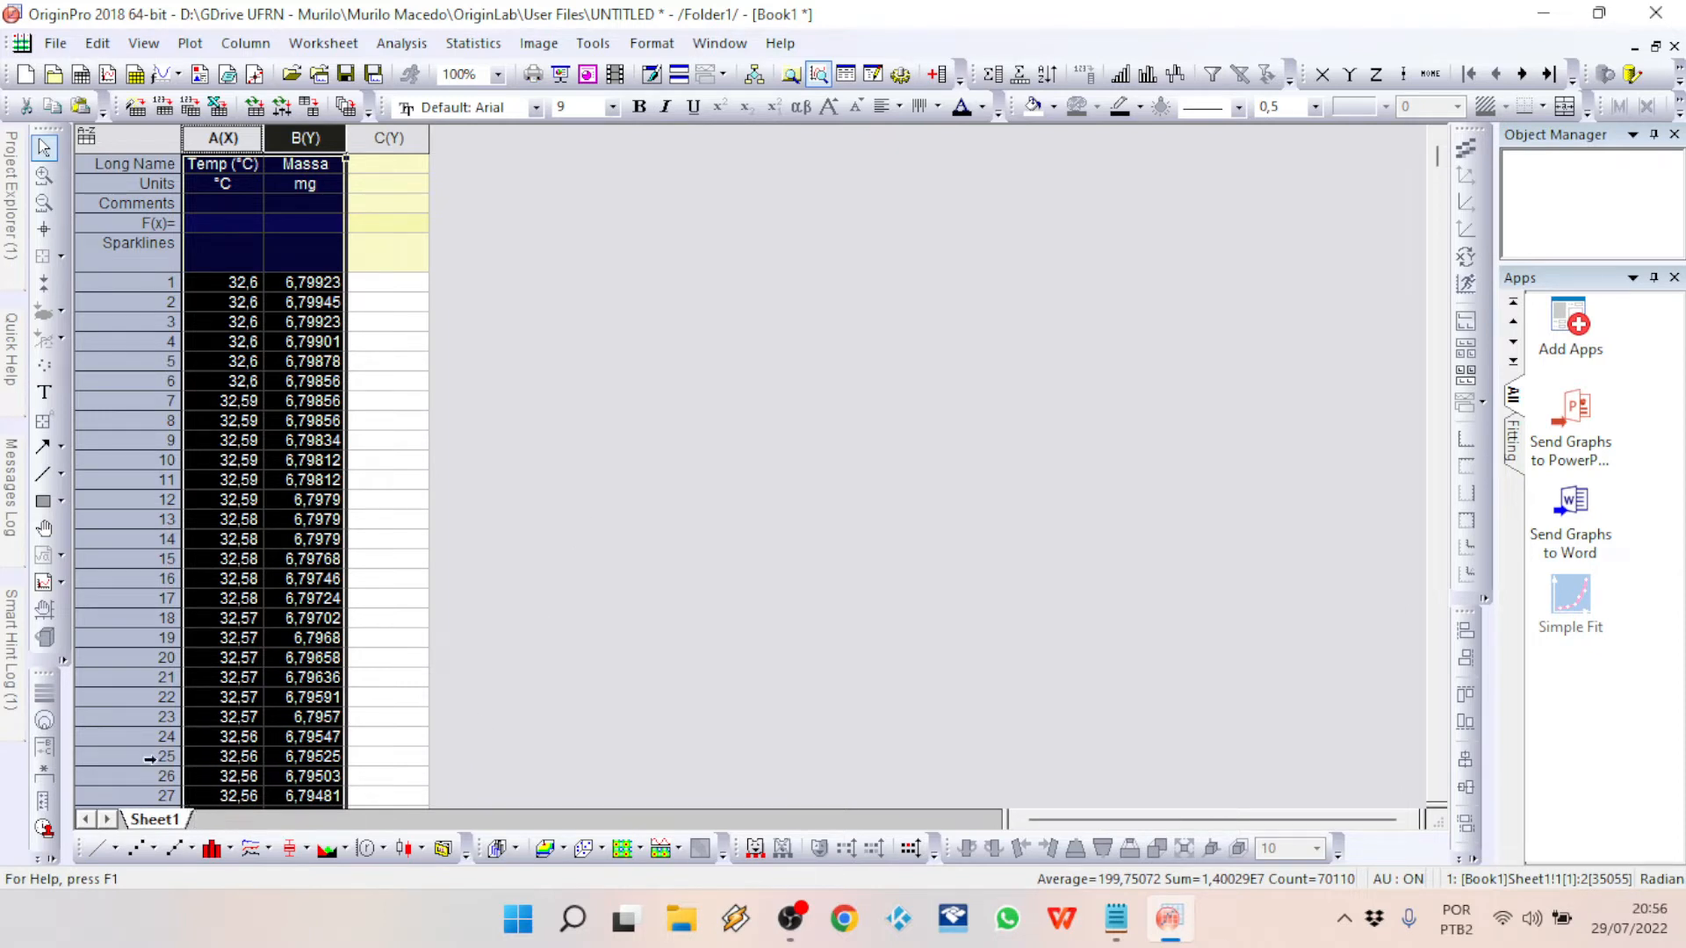
{"action": "left_click", "coordinate": [93, 846]}
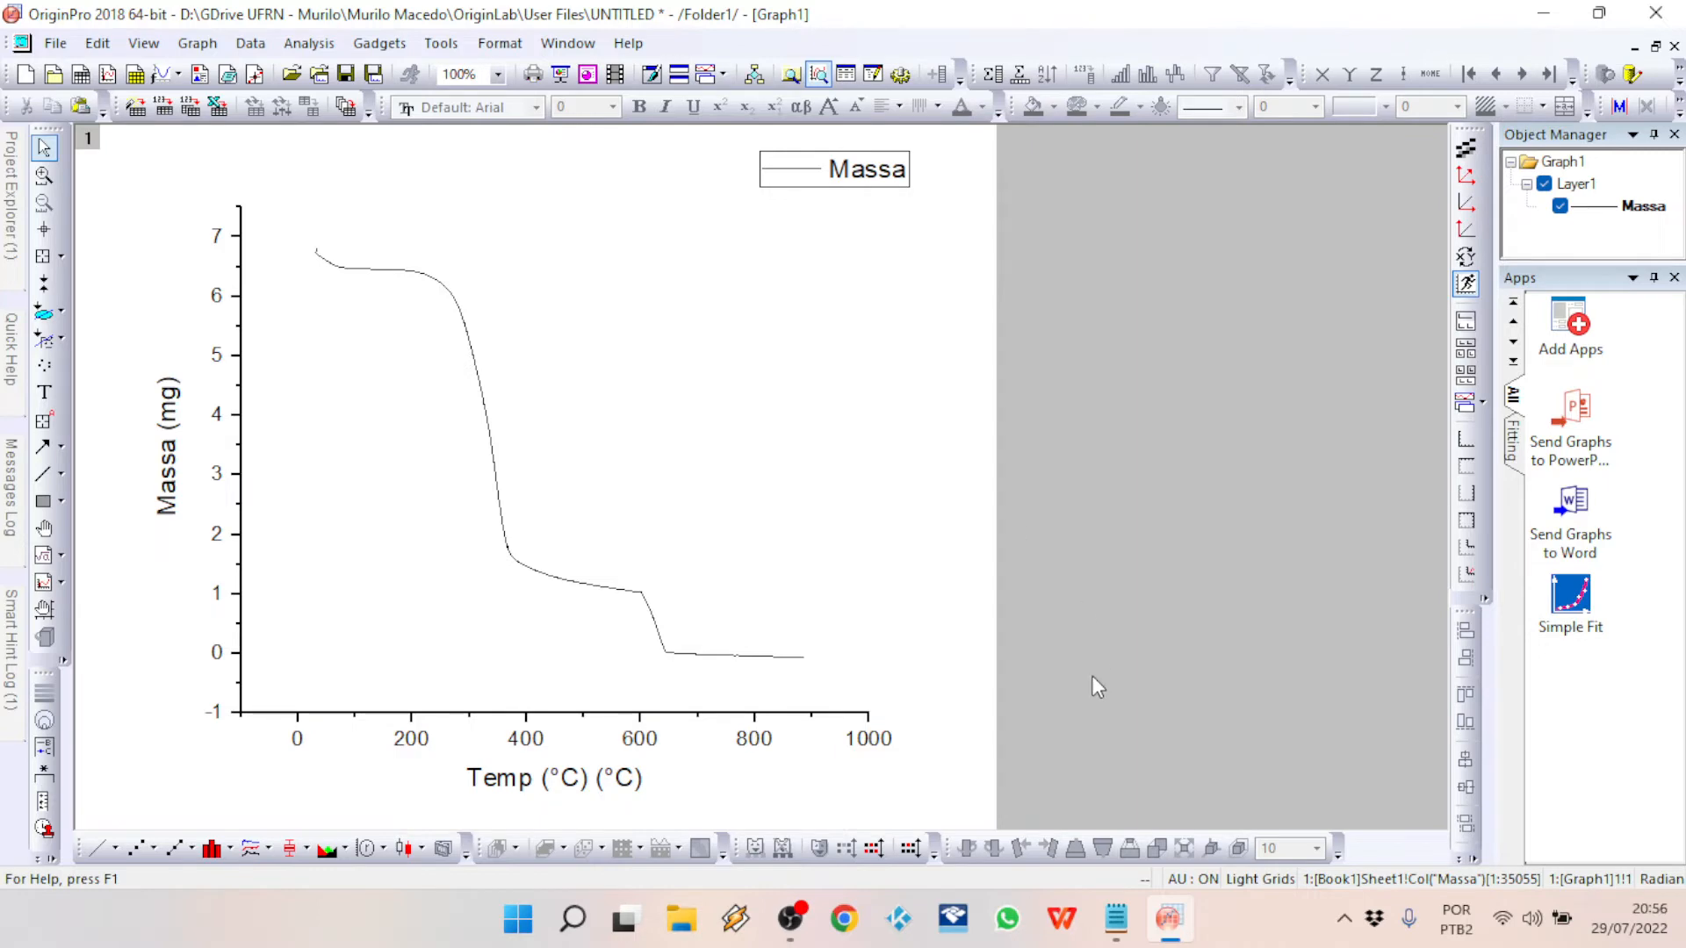
Step: Switch to the TGA - Amostra text file in Notepad and examine the heating and hold stages in its method steps
{"action": "key", "text": "alt+Tab"}
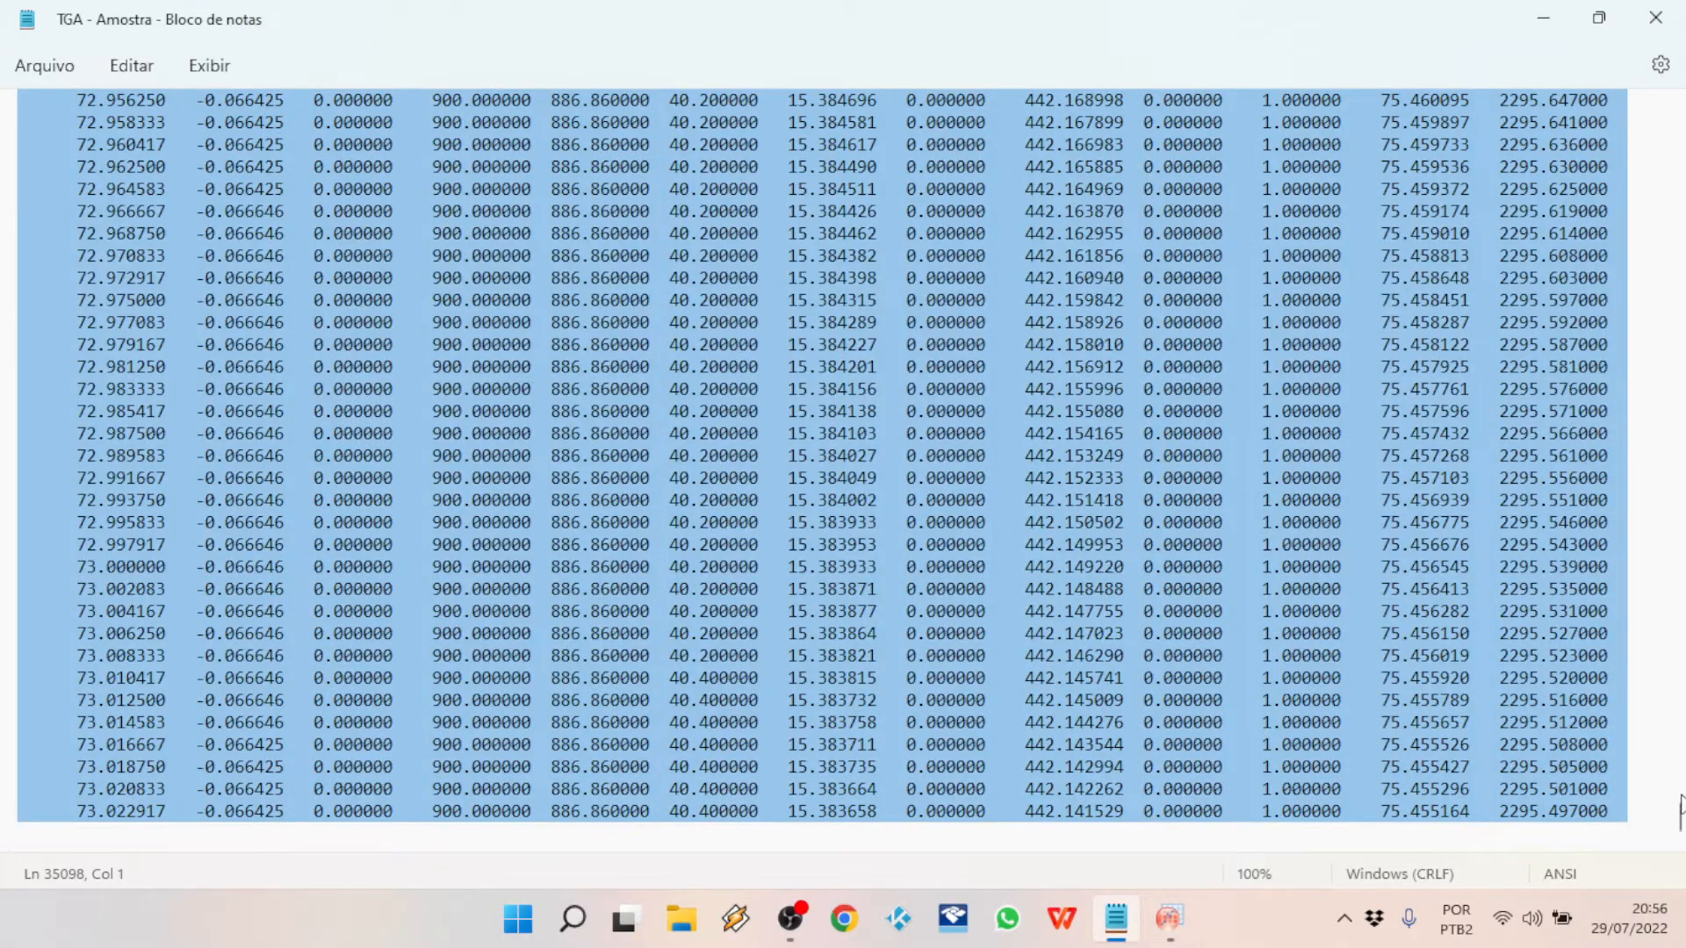
{"action": "left_click_drag", "start_coordinate": [1679, 817], "coordinate": [1679, 95]}
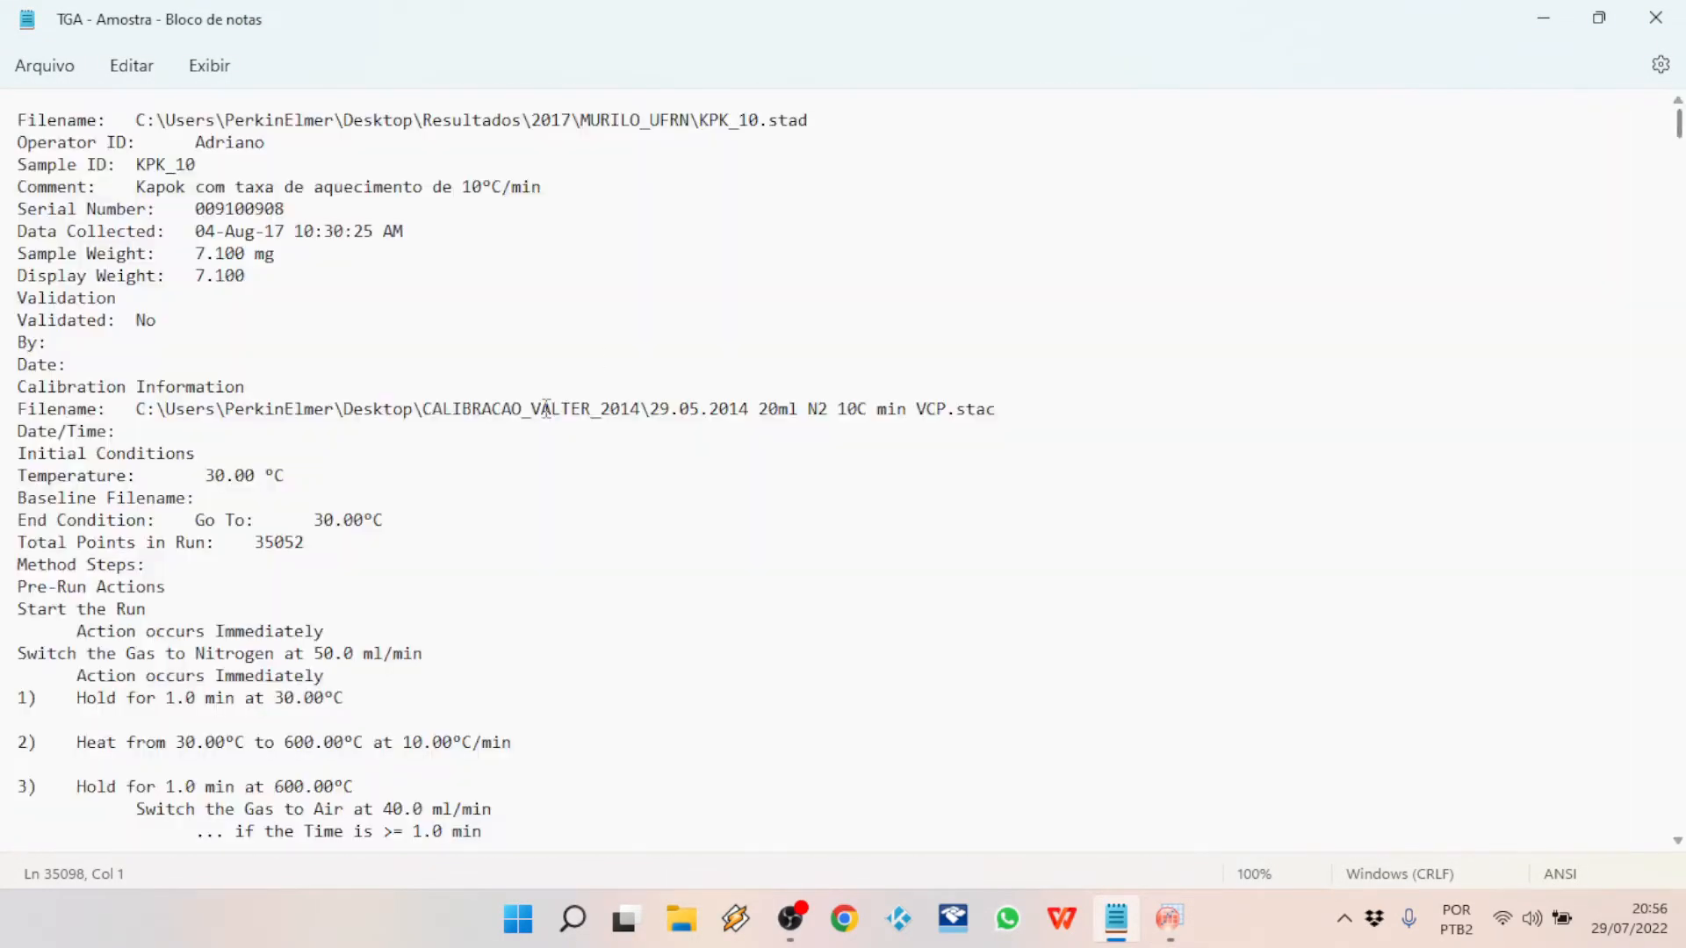
{"action": "scroll", "coordinate": [546, 407], "scroll_direction": "down", "scroll_amount": 5}
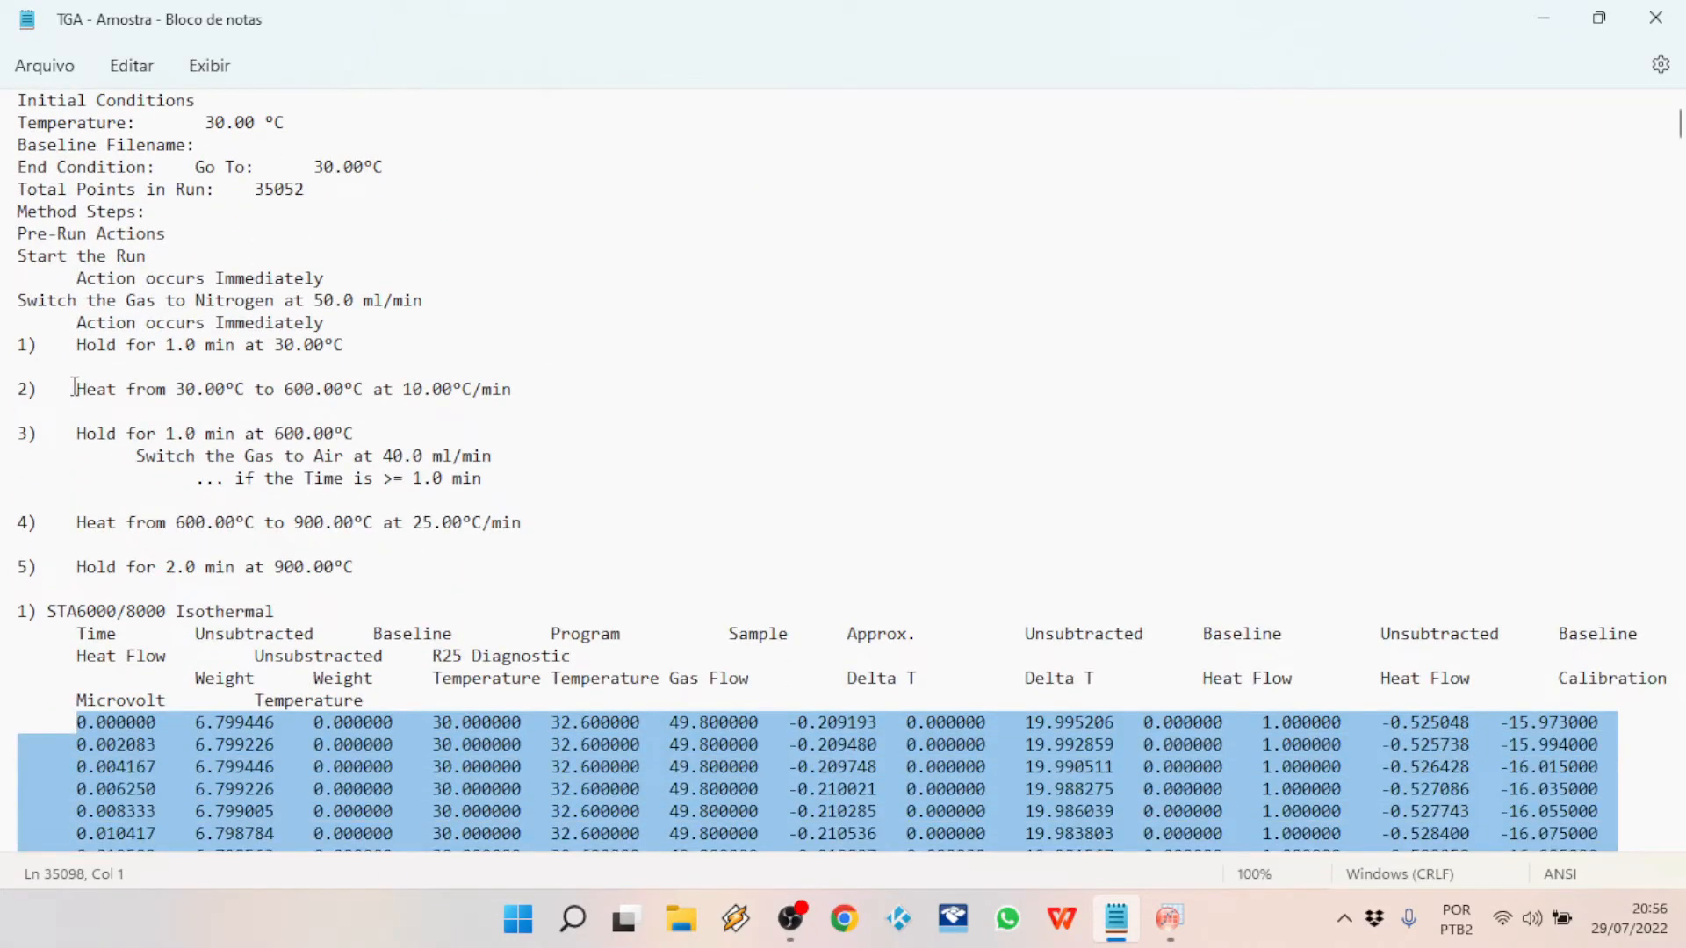
{"action": "left_click_drag", "start_coordinate": [78, 390], "coordinate": [527, 392]}
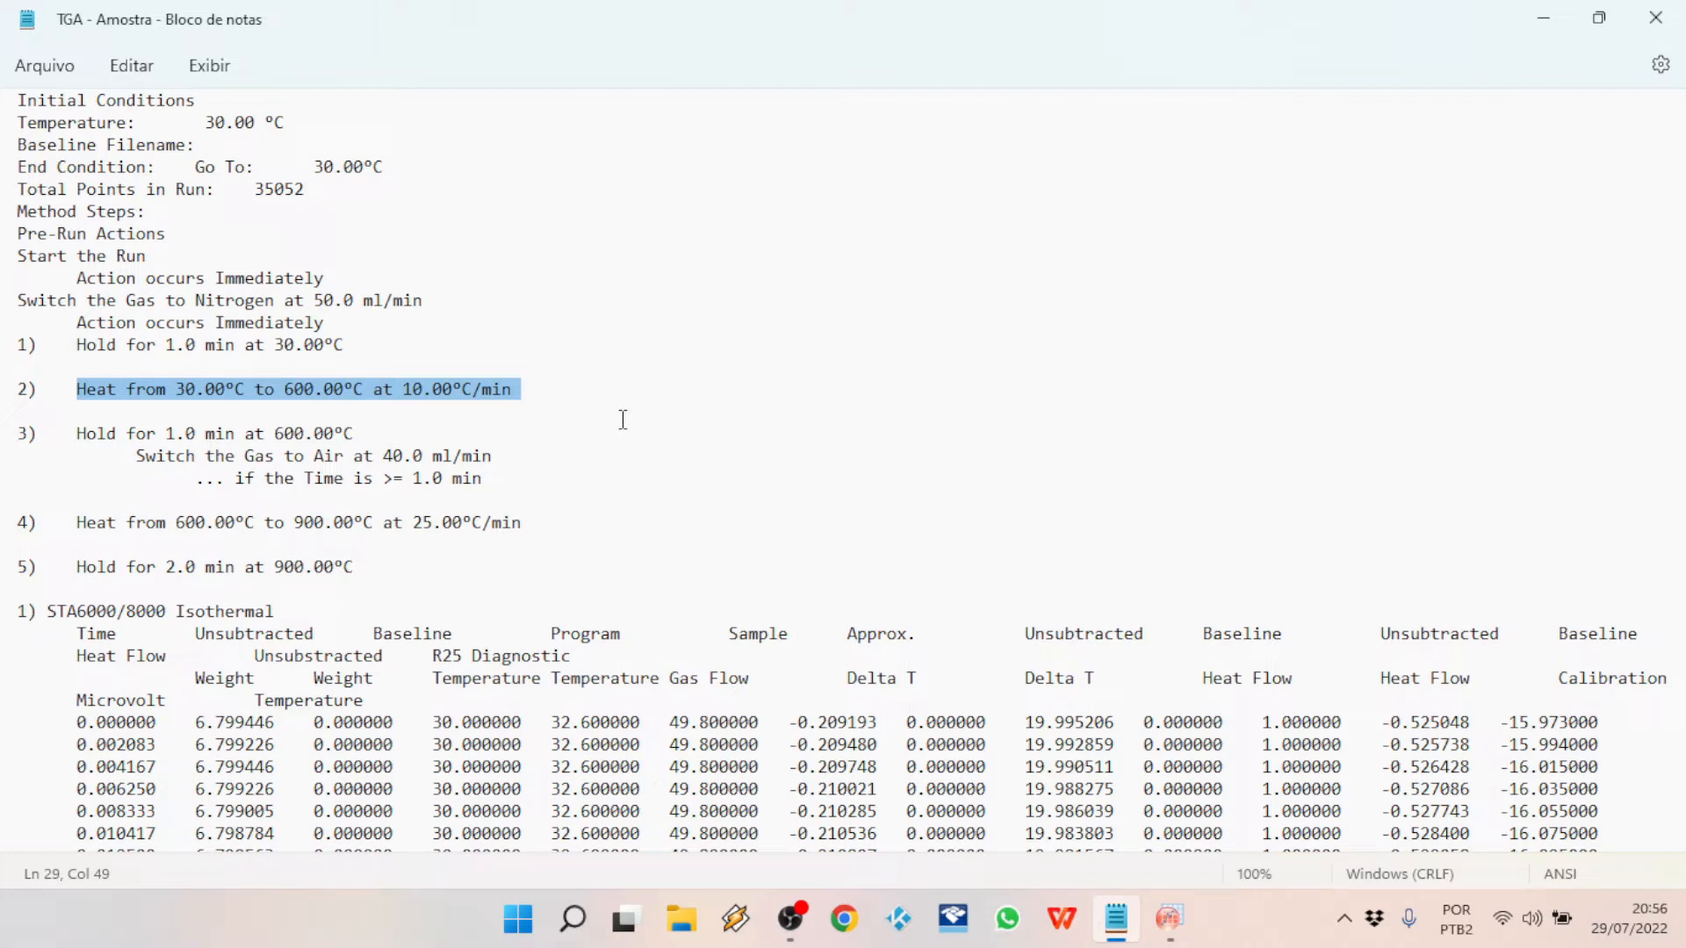
{"action": "left_click_drag", "start_coordinate": [89, 436], "coordinate": [369, 437]}
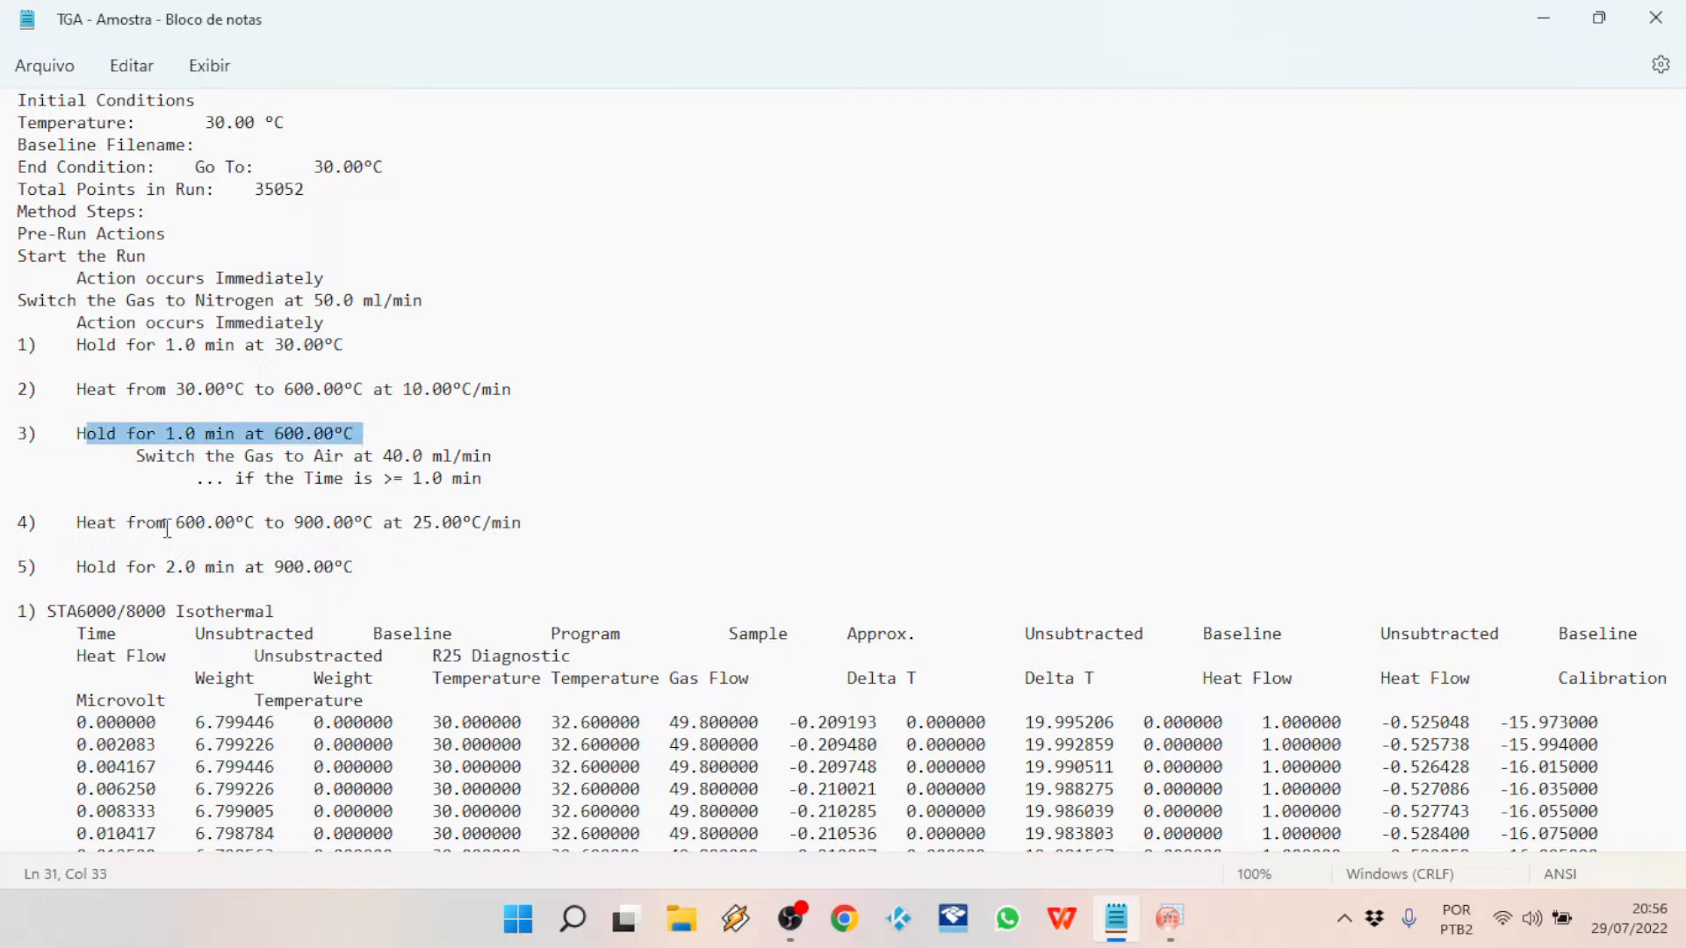
{"action": "left_click_drag", "start_coordinate": [76, 525], "coordinate": [528, 542]}
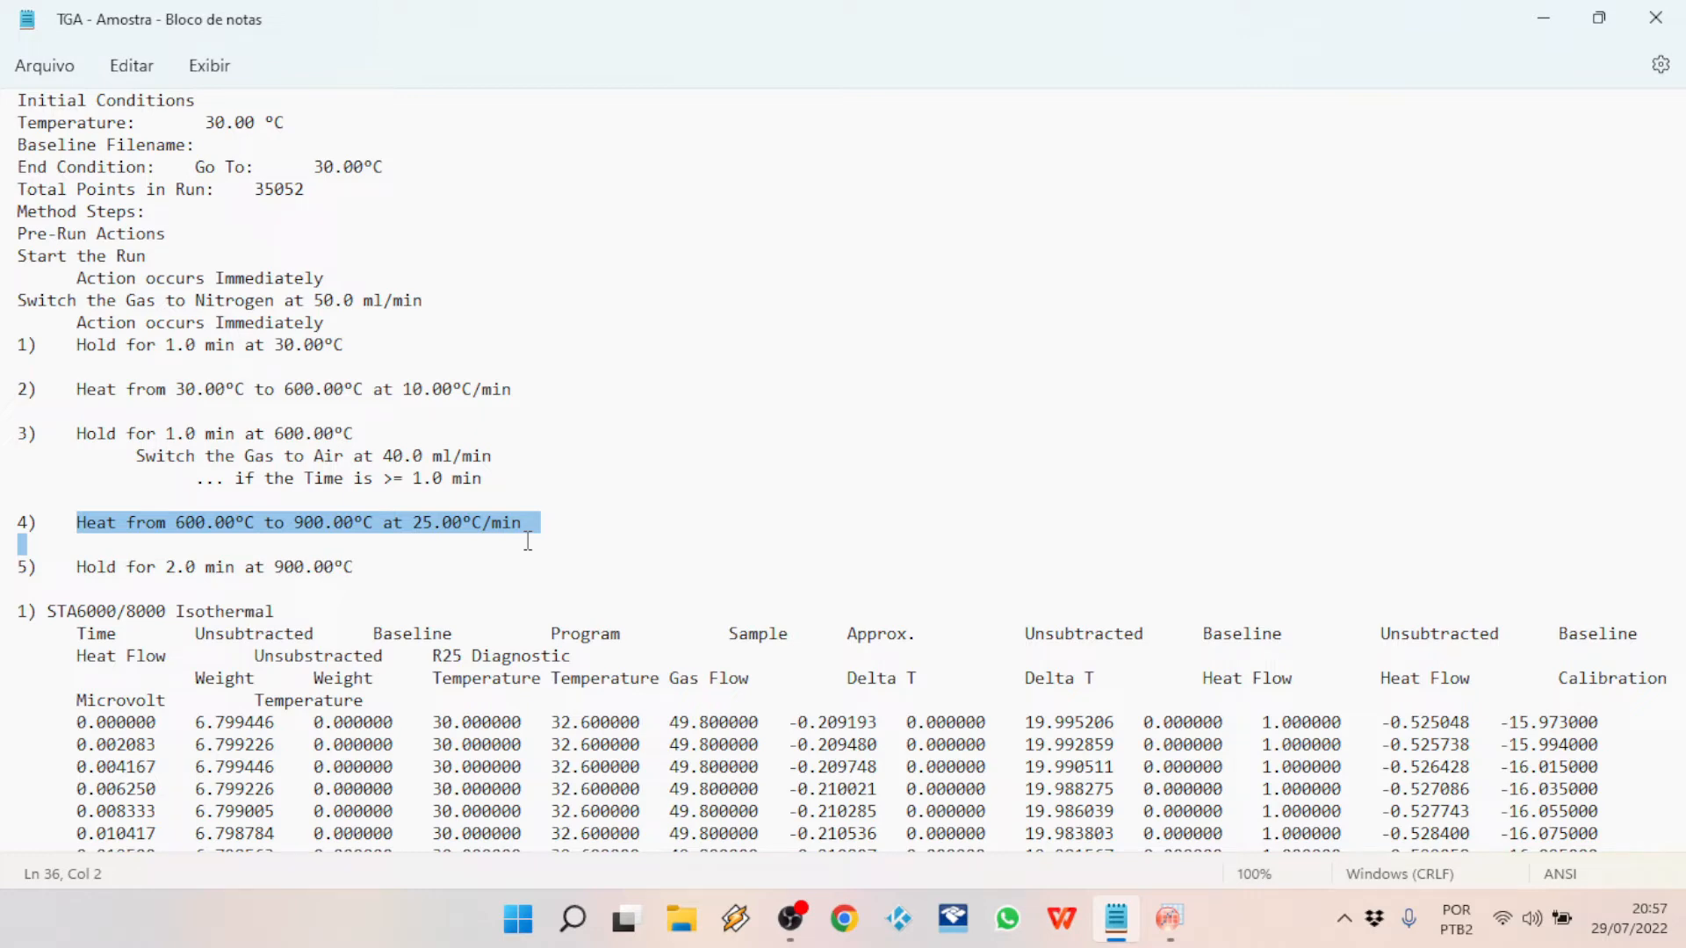
{"action": "left_click_drag", "start_coordinate": [537, 396], "coordinate": [2, 402]}
Step: Switch back to OriginPro and close the line graph window
{"action": "key", "text": "alt+Tab"}
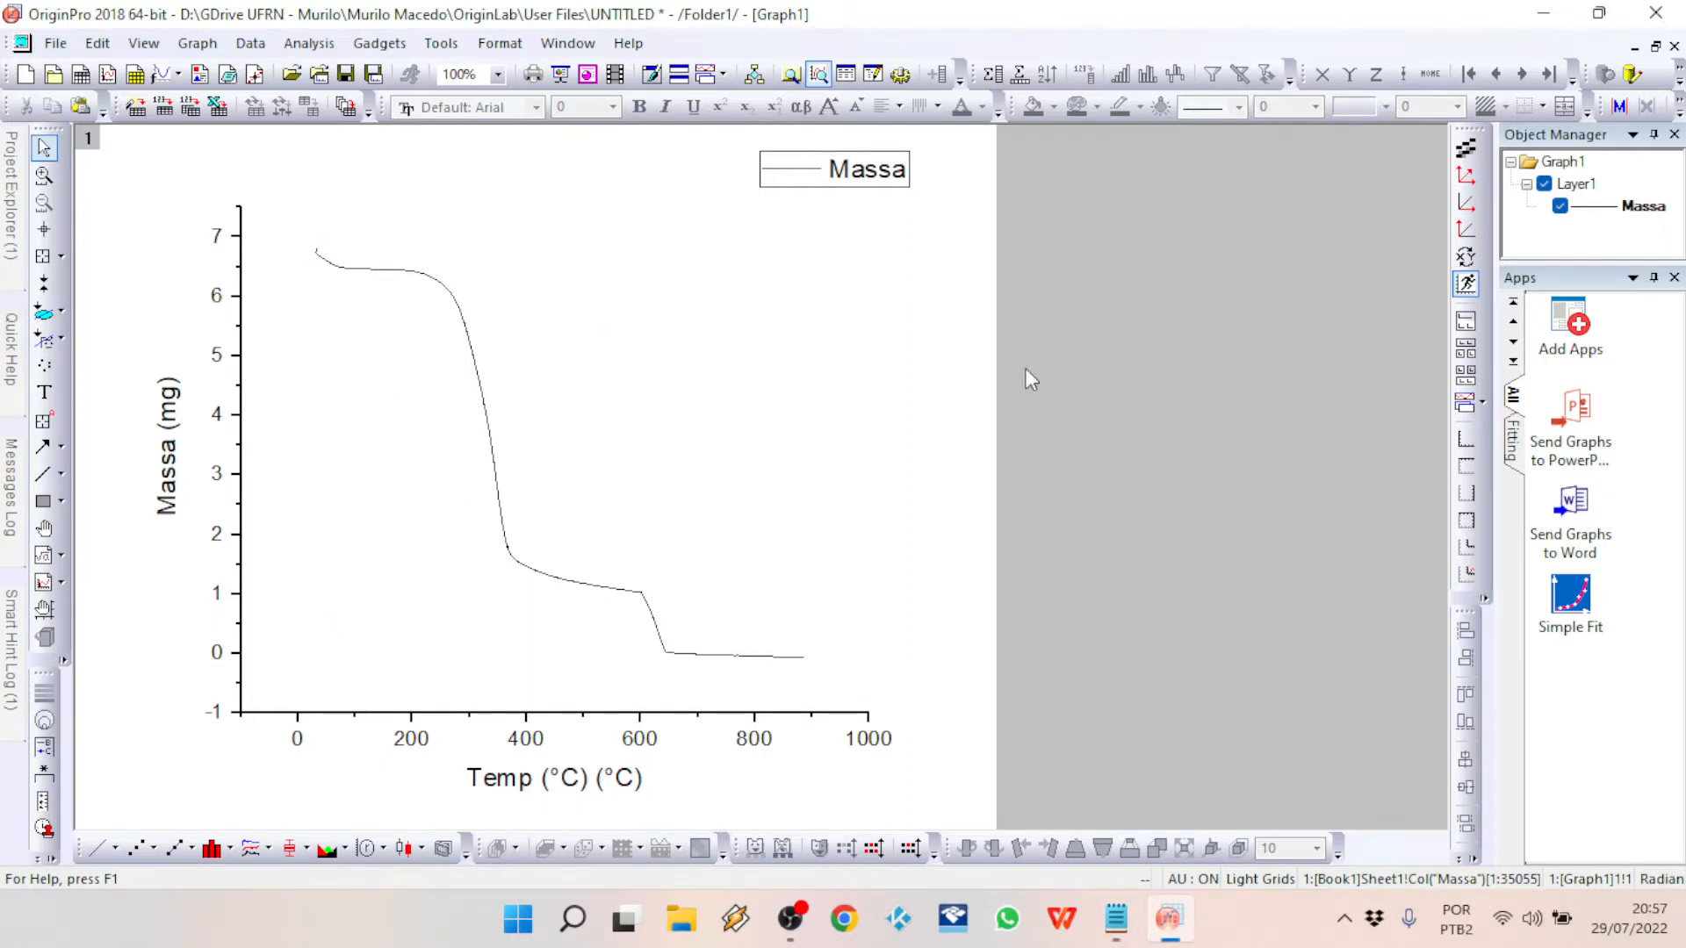
{"action": "left_click", "coordinate": [1674, 47]}
{"action": "left_click", "coordinate": [684, 508]}
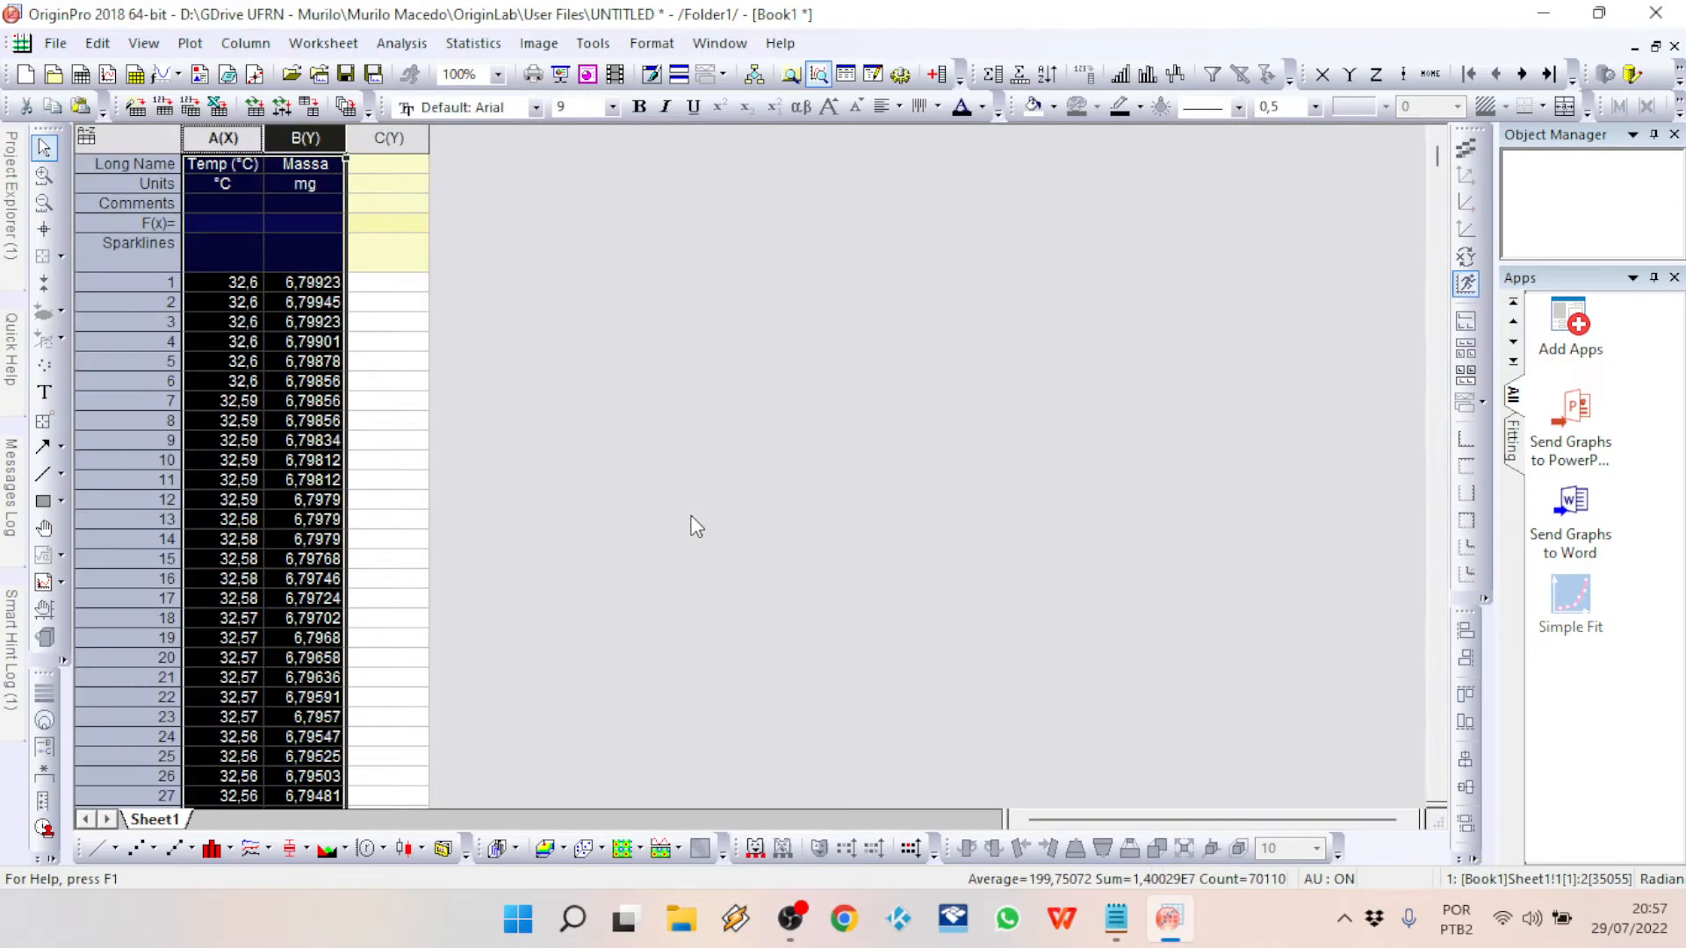
Step: Try to select the worksheet rows from row 28227, just before the temperature reaches 600 °C, downward
{"action": "left_click_drag", "start_coordinate": [1436, 149], "coordinate": [1398, 644]}
{"action": "scroll", "coordinate": [263, 547], "scroll_direction": "up", "scroll_amount": 7}
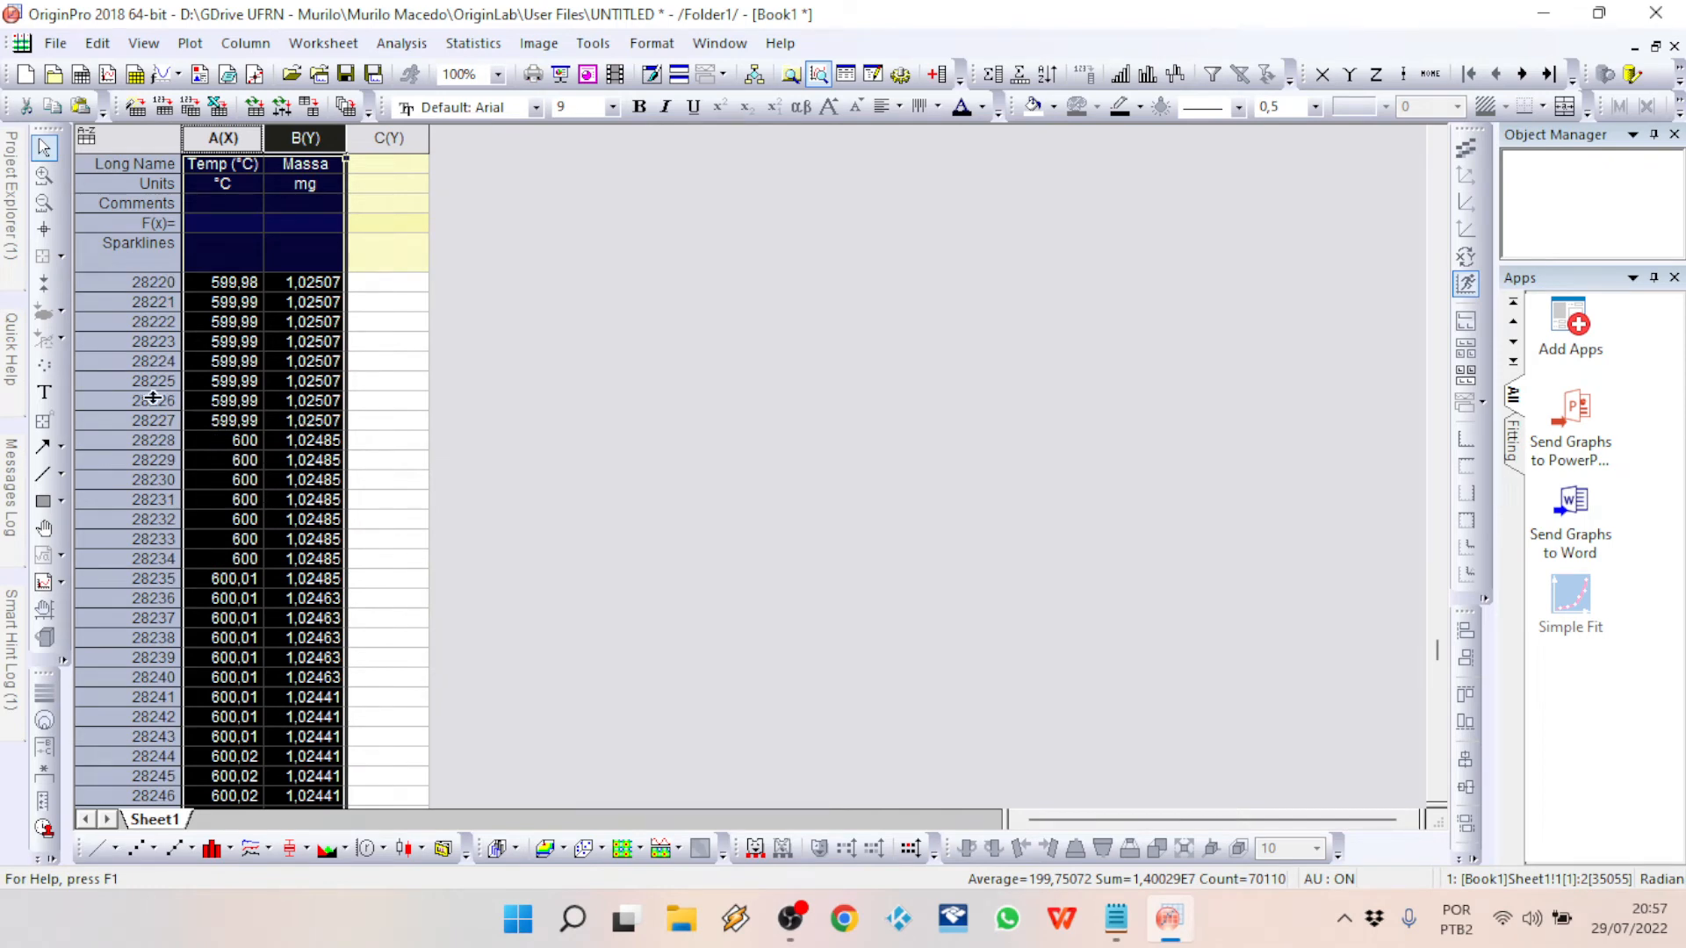
{"action": "left_click", "coordinate": [646, 419]}
{"action": "left_click_drag", "start_coordinate": [122, 421], "coordinate": [132, 450]}
{"action": "left_click", "coordinate": [133, 450]}
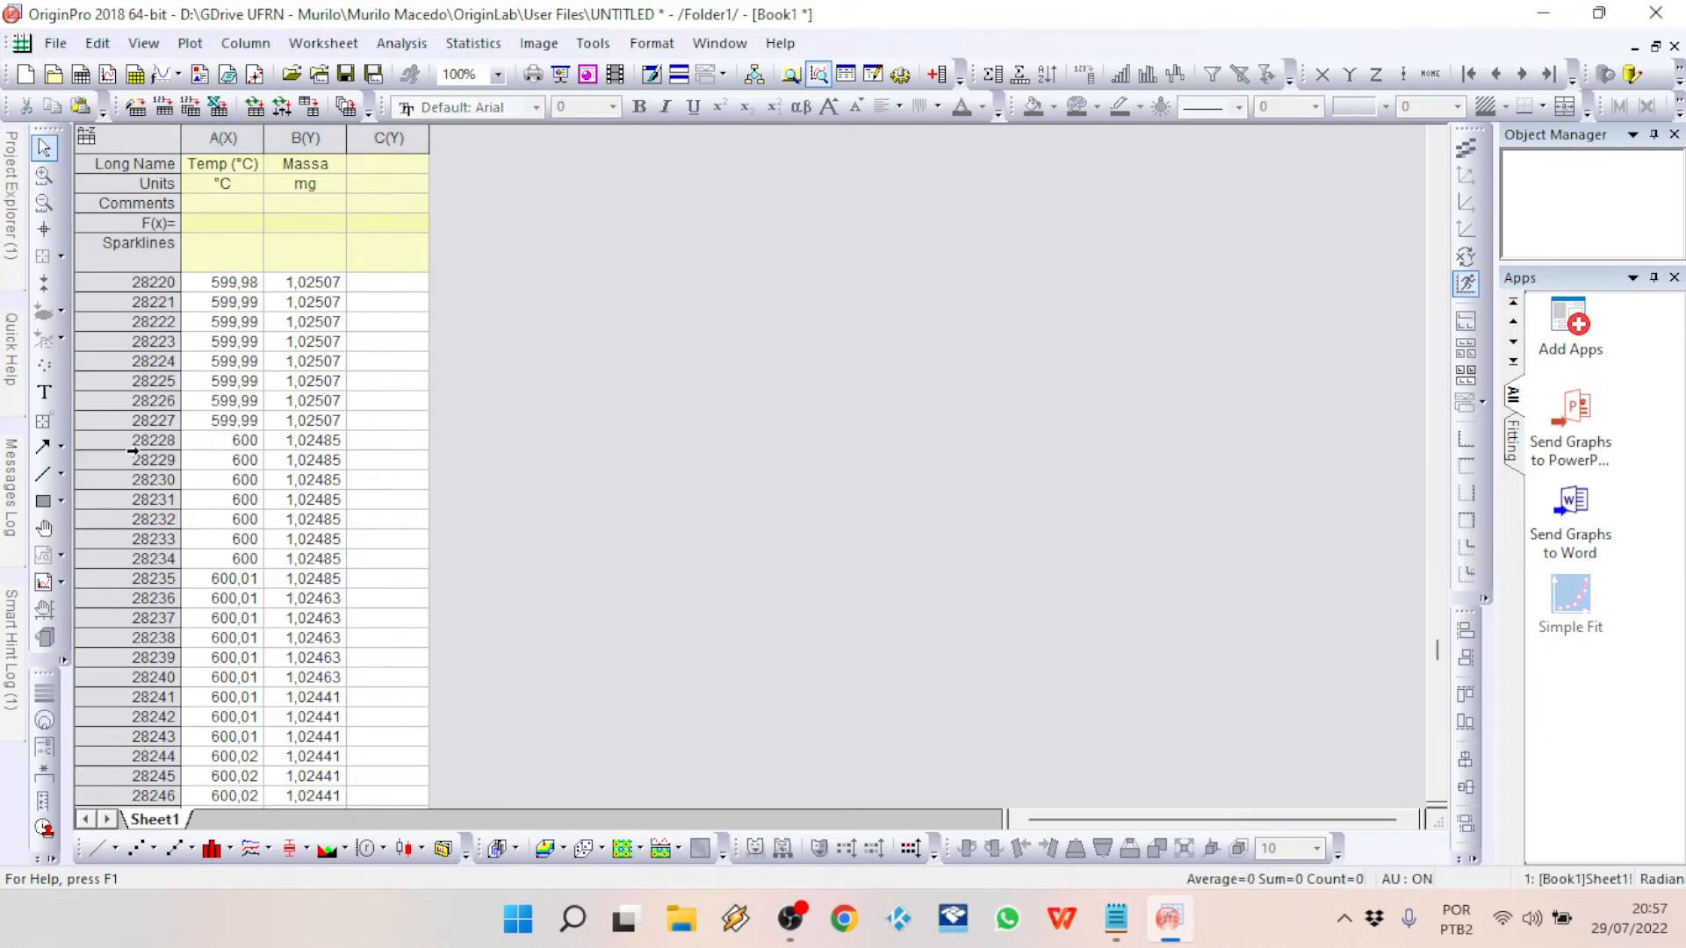
{"action": "left_click_drag", "start_coordinate": [163, 420], "coordinate": [283, 480]}
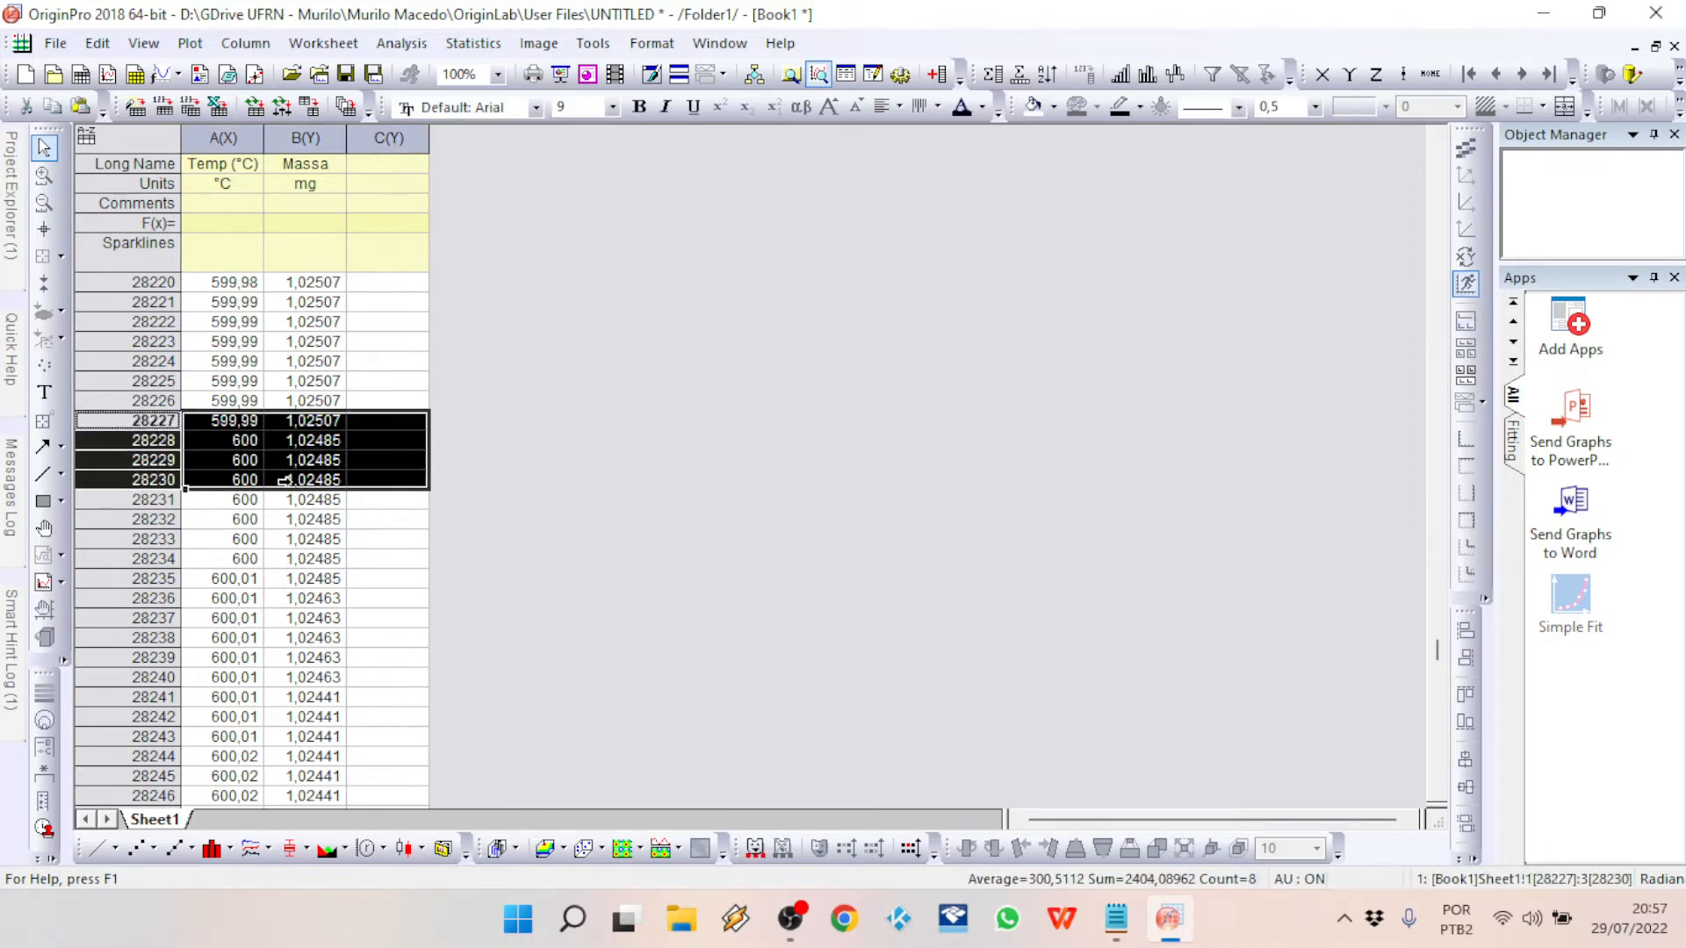
{"action": "left_click", "coordinate": [283, 480]}
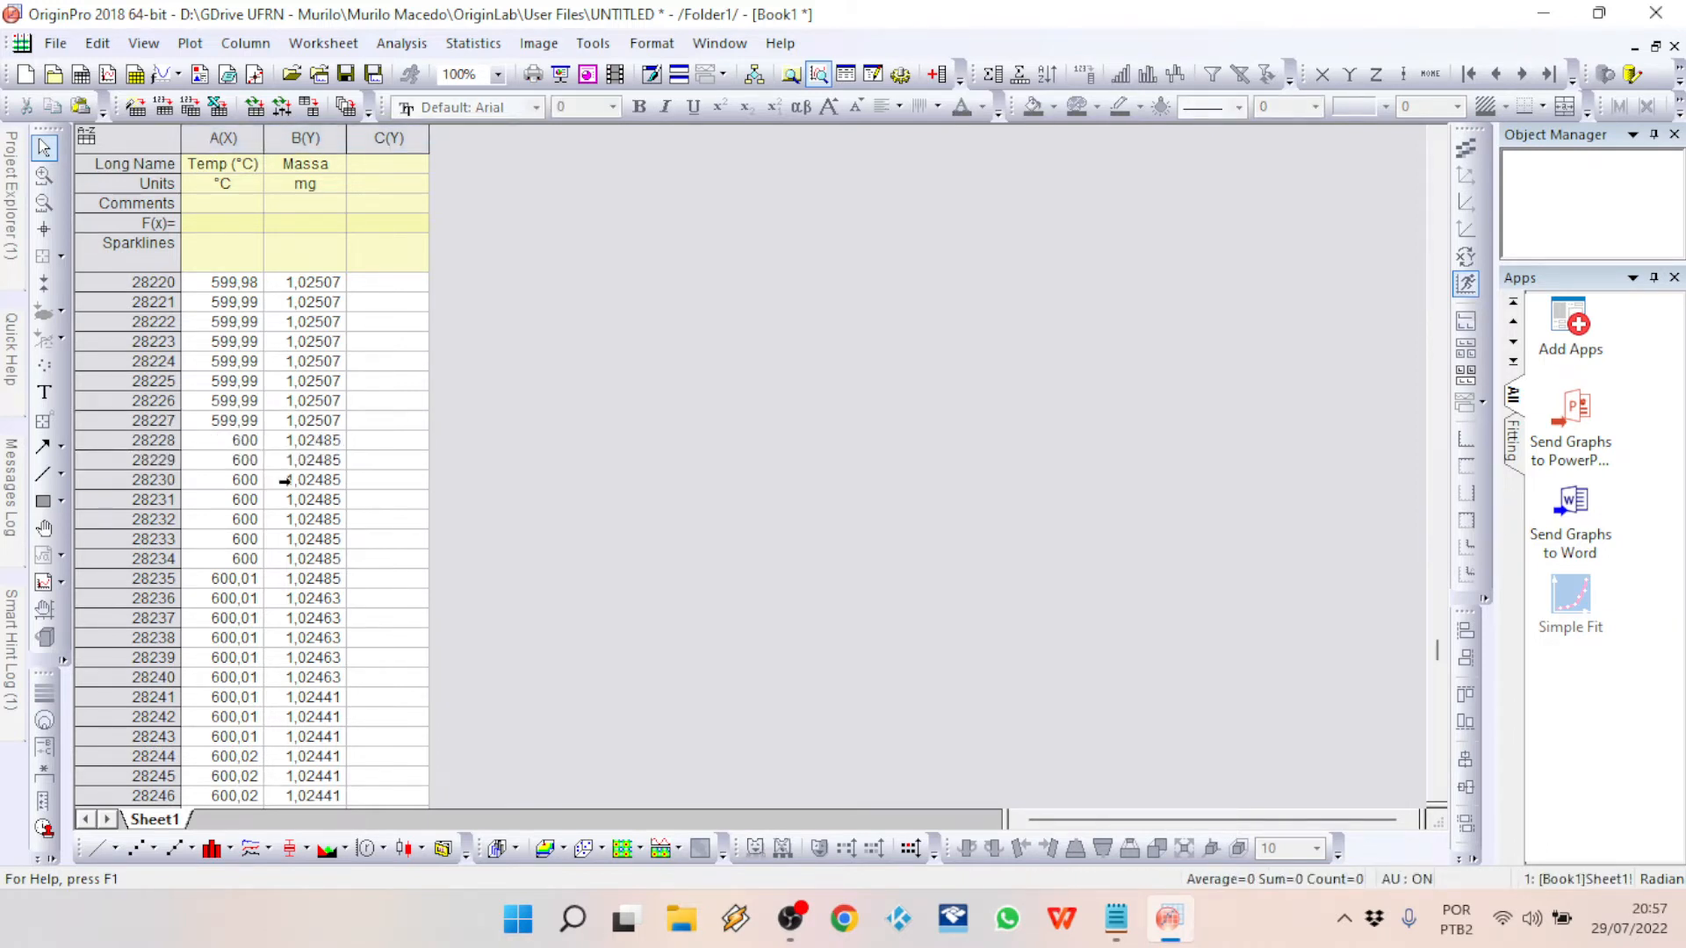
{"action": "left_click_drag", "start_coordinate": [123, 423], "coordinate": [1053, 945]}
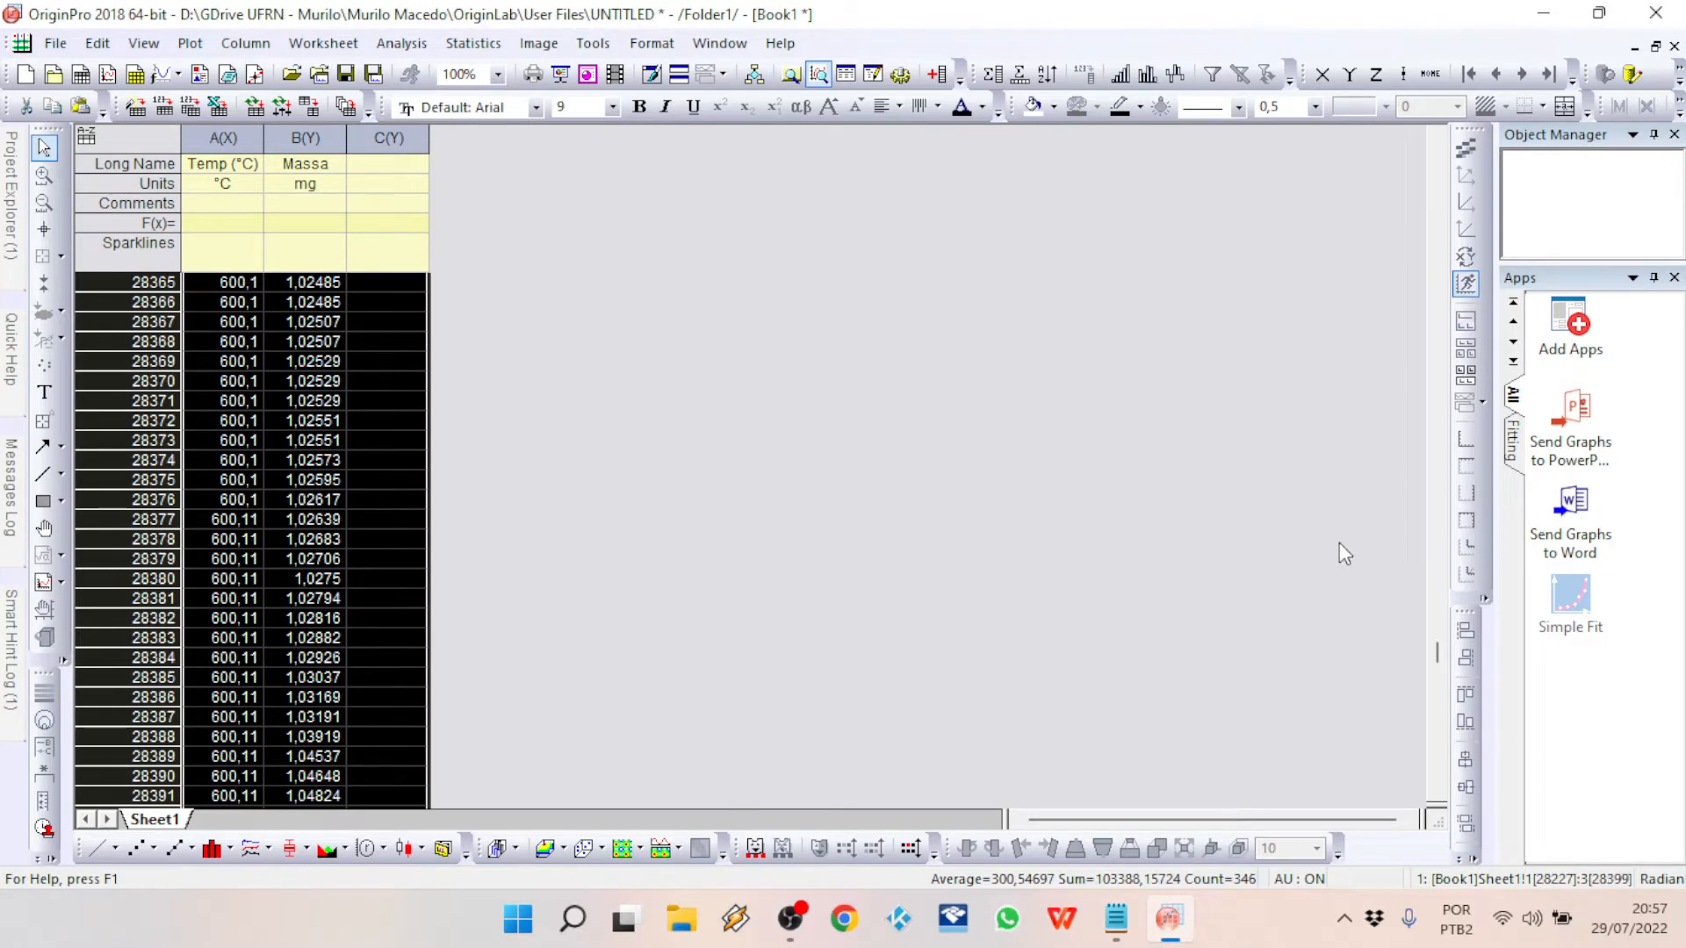
{"action": "left_click", "coordinate": [616, 596]}
Step: Try to select the worksheet rows from row 28227 downward and delete them
{"action": "scroll", "coordinate": [617, 598], "scroll_direction": "up", "scroll_amount": 20}
{"action": "scroll", "coordinate": [617, 598], "scroll_direction": "up", "scroll_amount": 11}
{"action": "scroll", "coordinate": [617, 598], "scroll_direction": "down", "scroll_amount": 5}
{"action": "scroll", "coordinate": [617, 598], "scroll_direction": "up", "scroll_amount": 2}
{"action": "scroll", "coordinate": [617, 598], "scroll_direction": "down", "scroll_amount": 4}
{"action": "scroll", "coordinate": [617, 598], "scroll_direction": "up", "scroll_amount": 2}
{"action": "left_click_drag", "start_coordinate": [220, 441], "coordinate": [360, 481]}
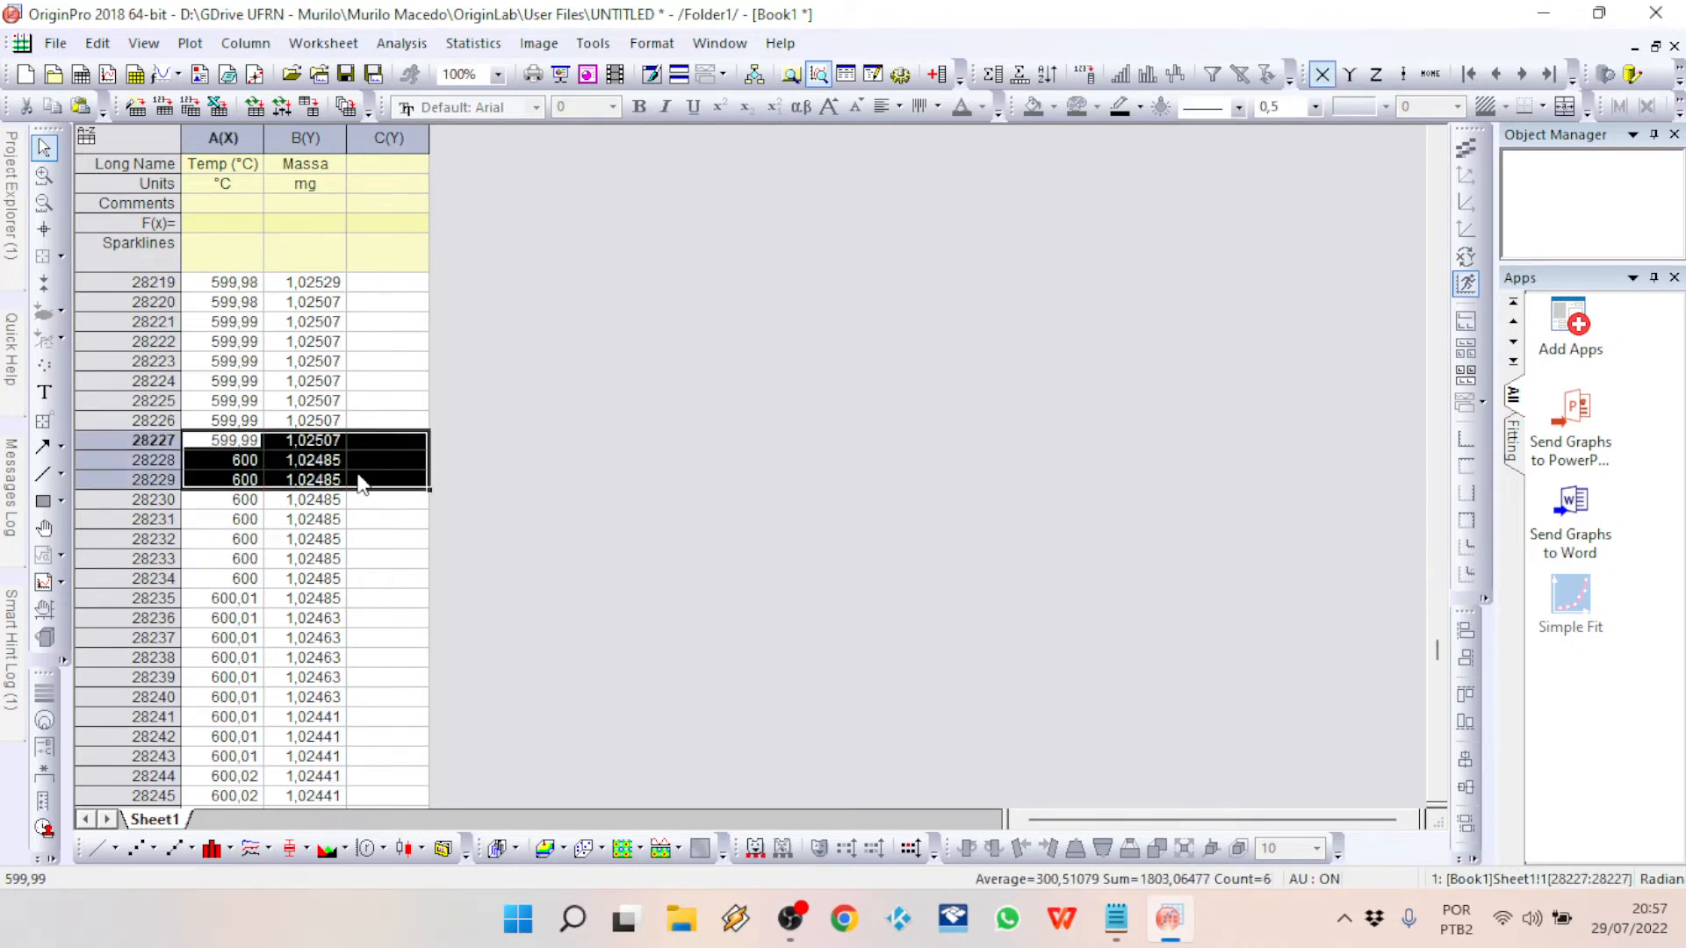
{"action": "key", "text": "ctrl+shift+Down"}
{"action": "key", "text": "shift+Right"}
{"action": "key", "text": "shift+Right"}
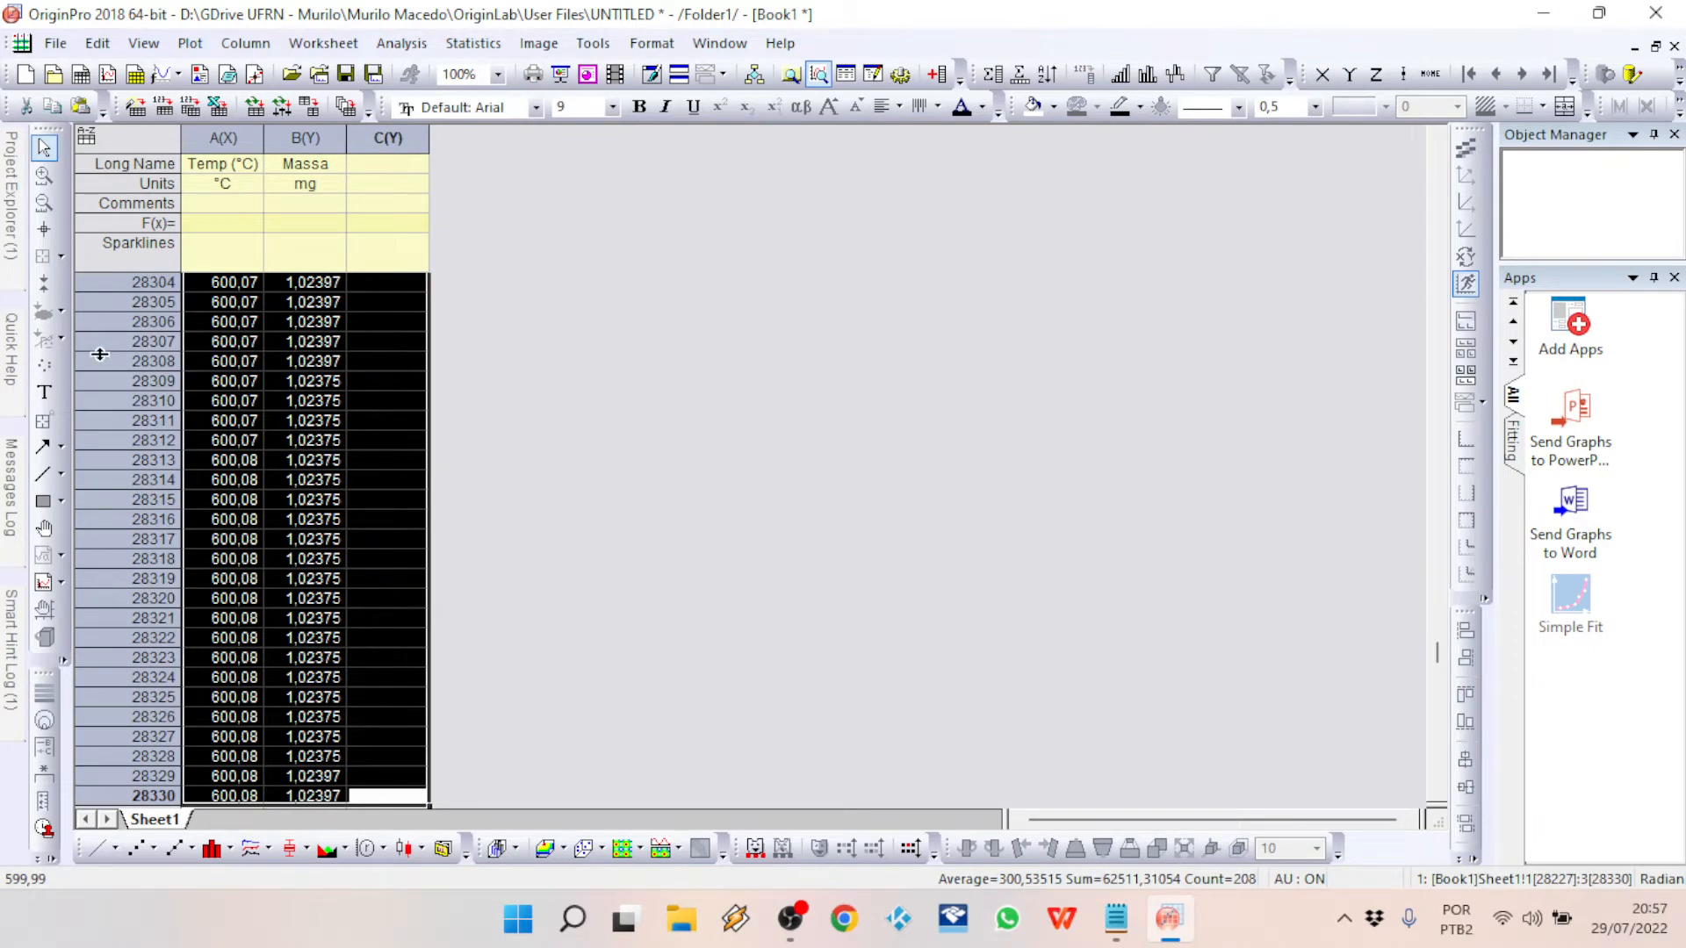
{"action": "right_click", "coordinate": [161, 422]}
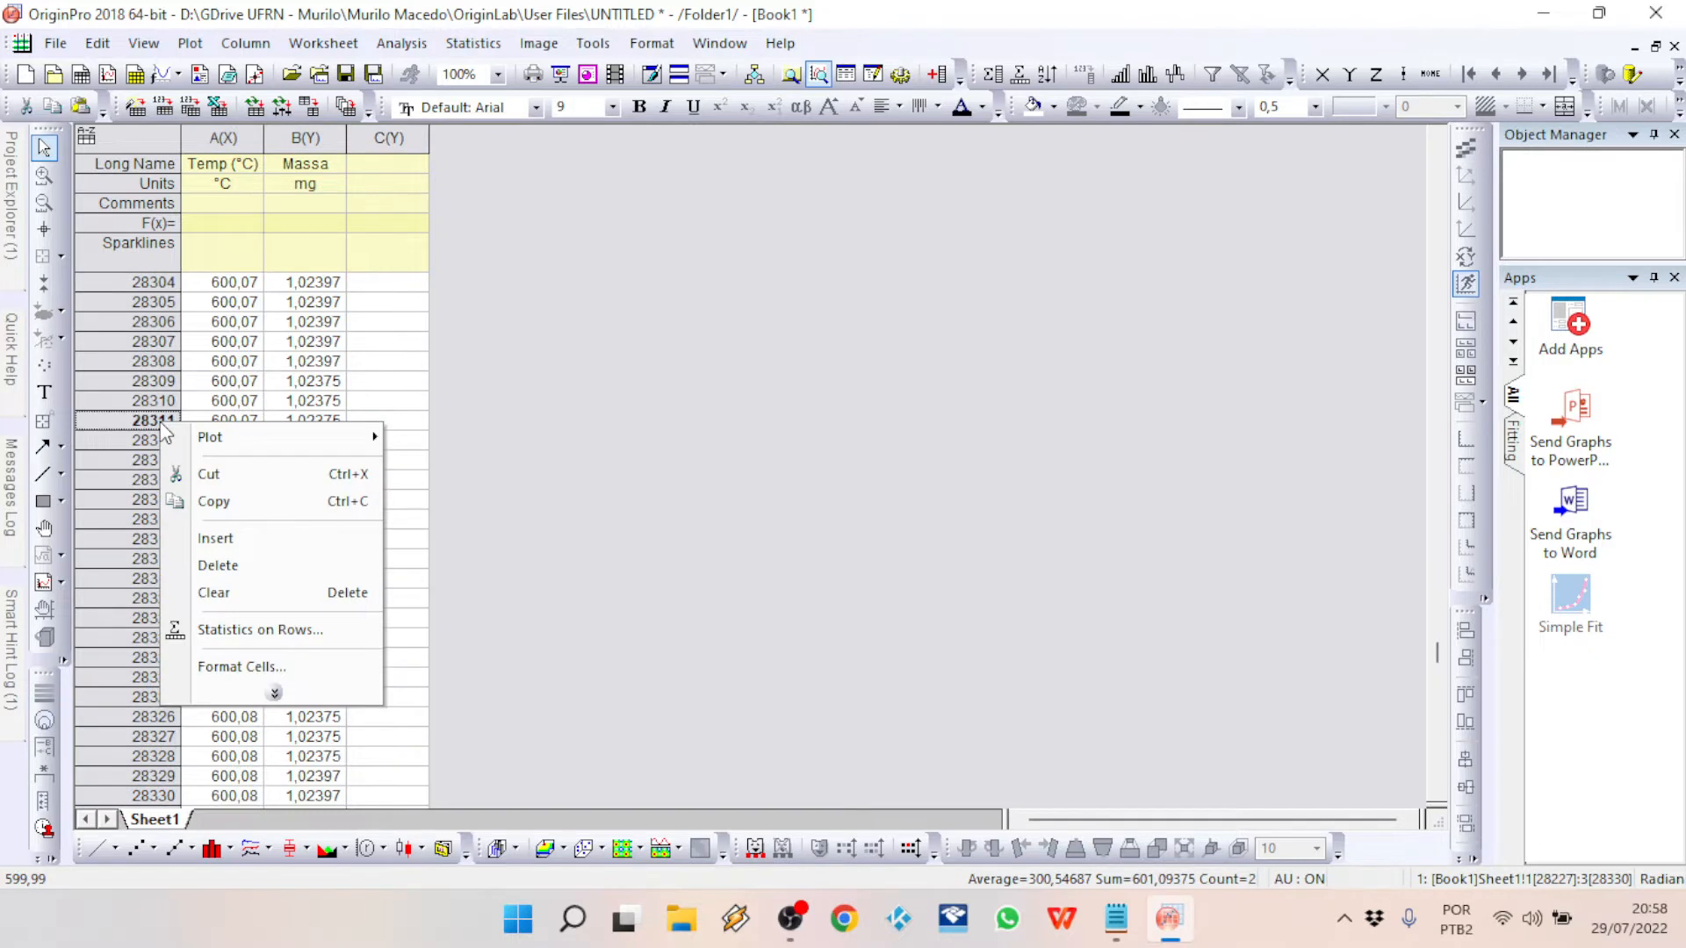
{"action": "left_click", "coordinate": [230, 565]}
Step: Clear the cells of columns A to C from row 28330 to row 35058, then return to the first row
{"action": "scroll", "coordinate": [550, 629], "scroll_direction": "down", "scroll_amount": 11}
{"action": "scroll", "coordinate": [549, 629], "scroll_direction": "up", "scroll_amount": 4}
{"action": "scroll", "coordinate": [550, 629], "scroll_direction": "down", "scroll_amount": 1}
{"action": "left_click", "coordinate": [164, 322]}
{"action": "left_click_drag", "start_coordinate": [241, 322], "coordinate": [397, 473]}
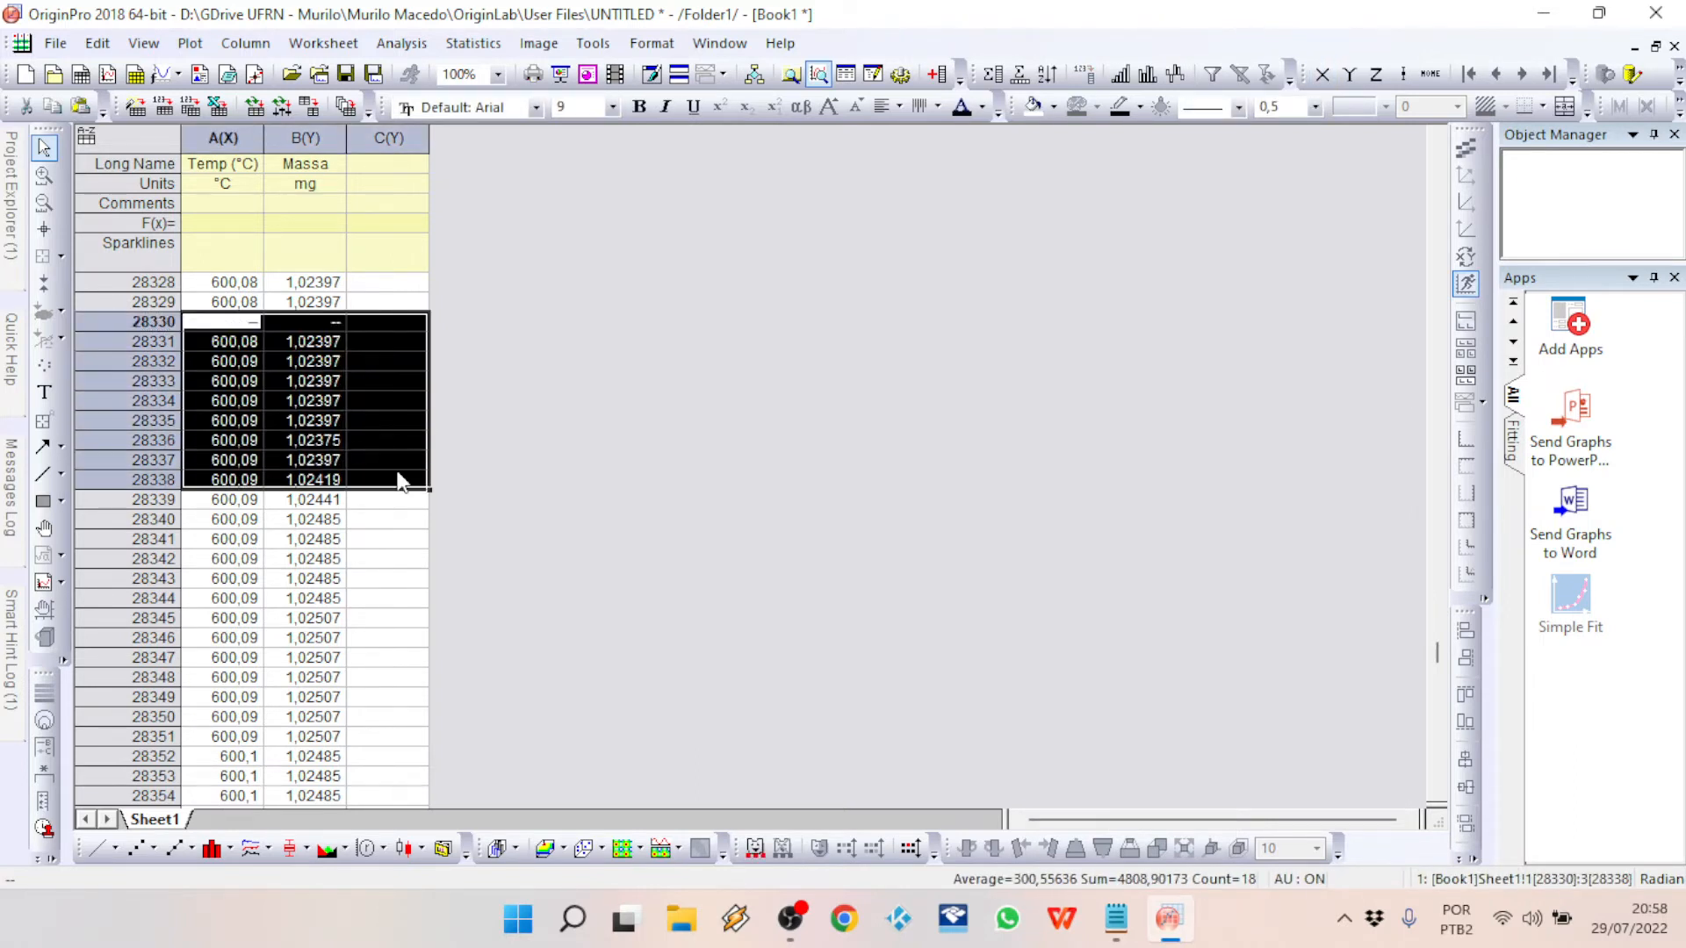
{"action": "key", "text": "shift+Down"}
{"action": "key", "text": "shift+Right"}
{"action": "key", "text": "shift+Right"}
{"action": "key", "text": "ctrl+shift+Down"}
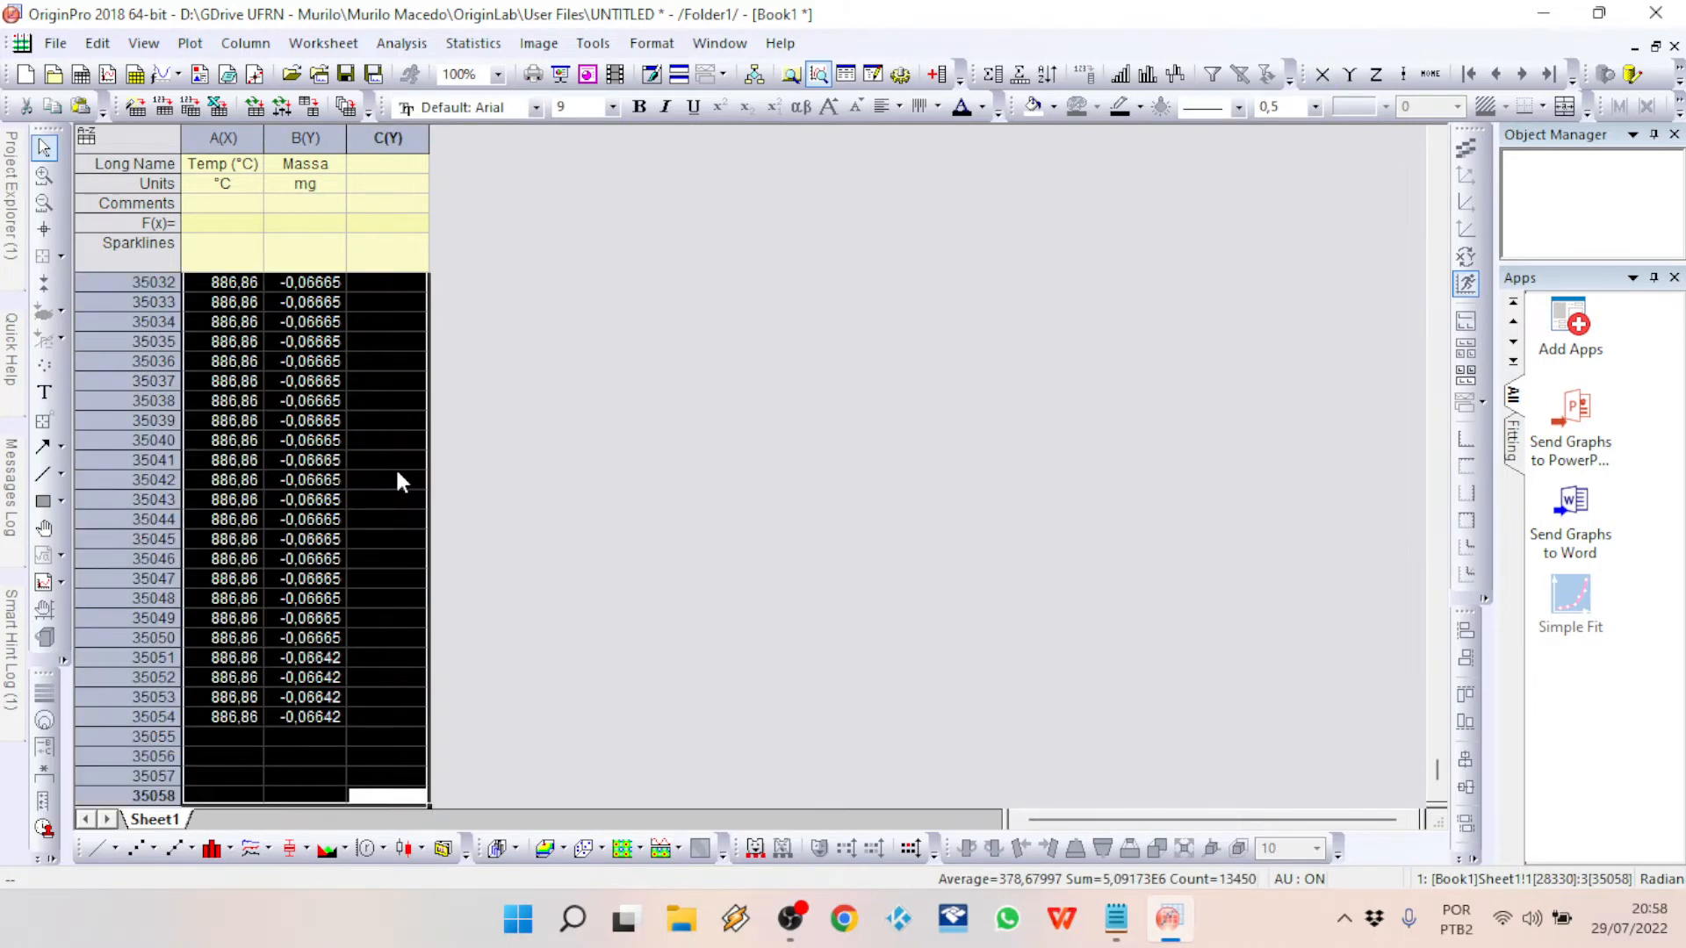
{"action": "key", "text": "Delete"}
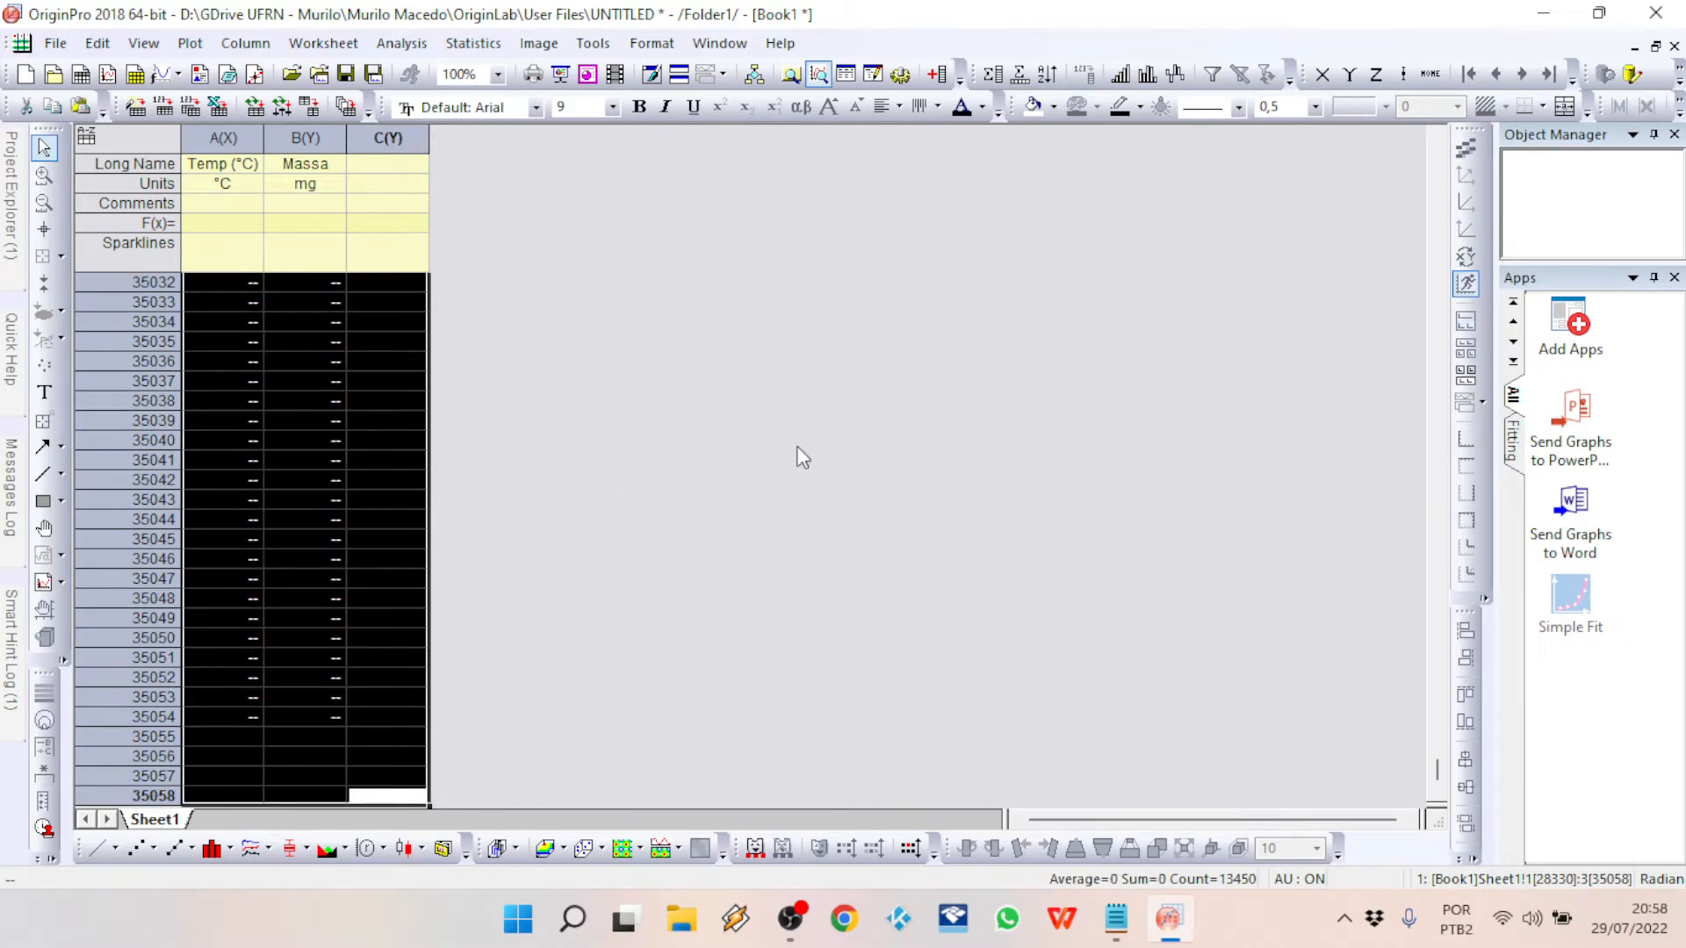
{"action": "left_click", "coordinate": [698, 366]}
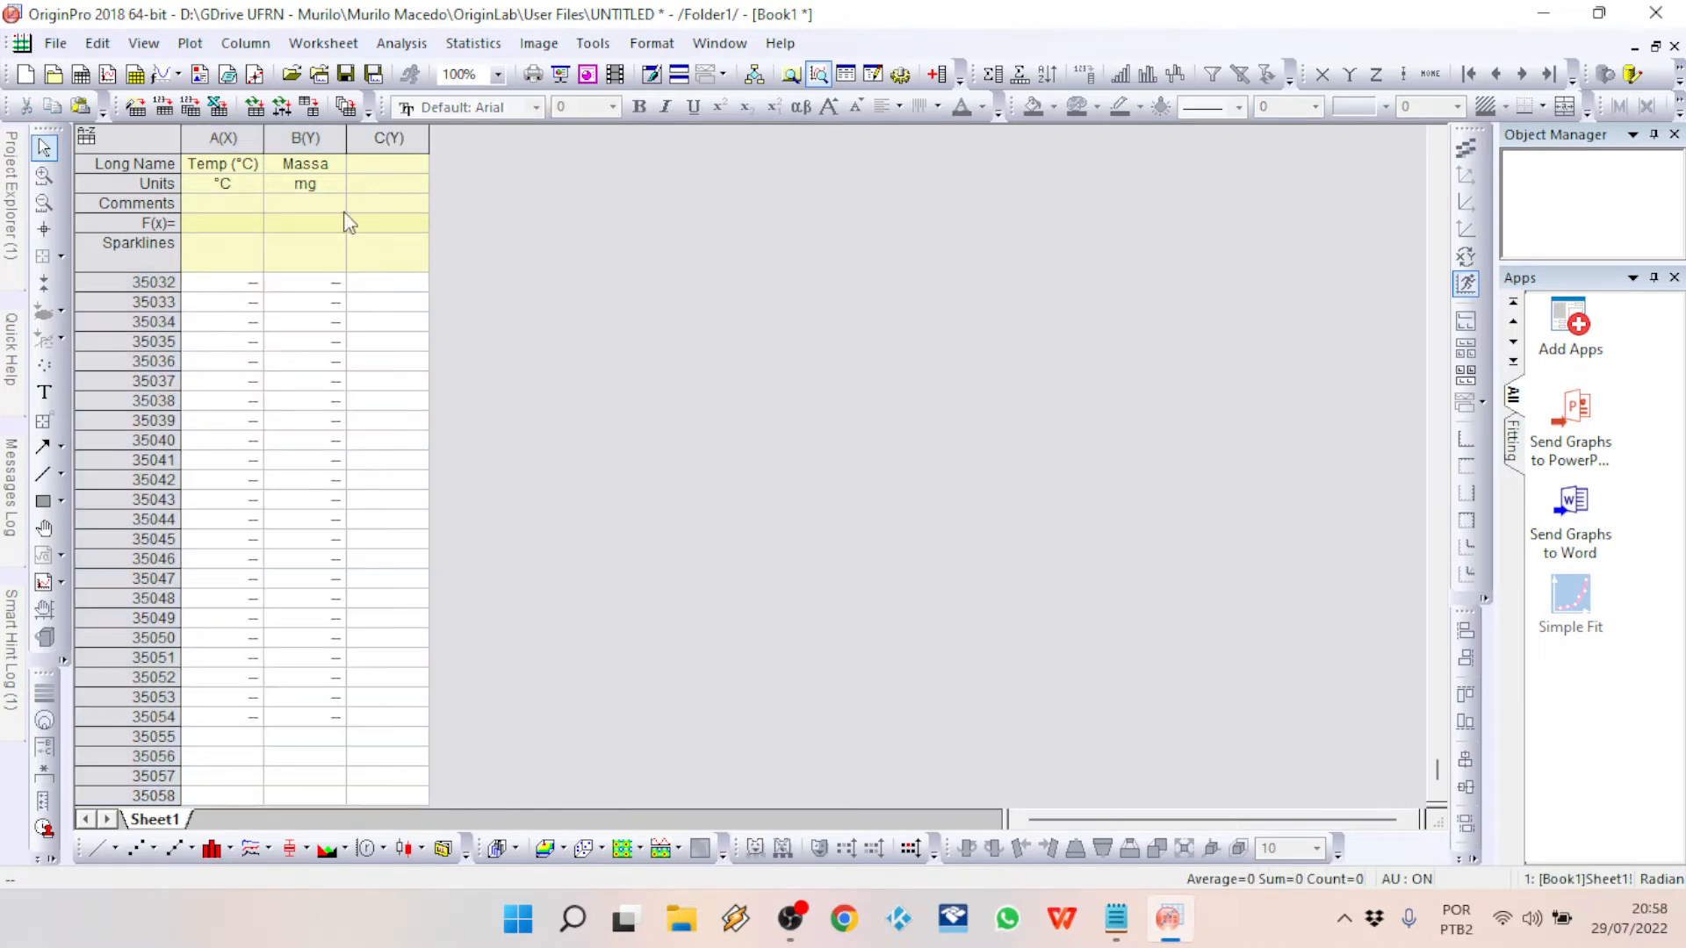
{"action": "left_click_drag", "start_coordinate": [1438, 771], "coordinate": [1419, 139]}
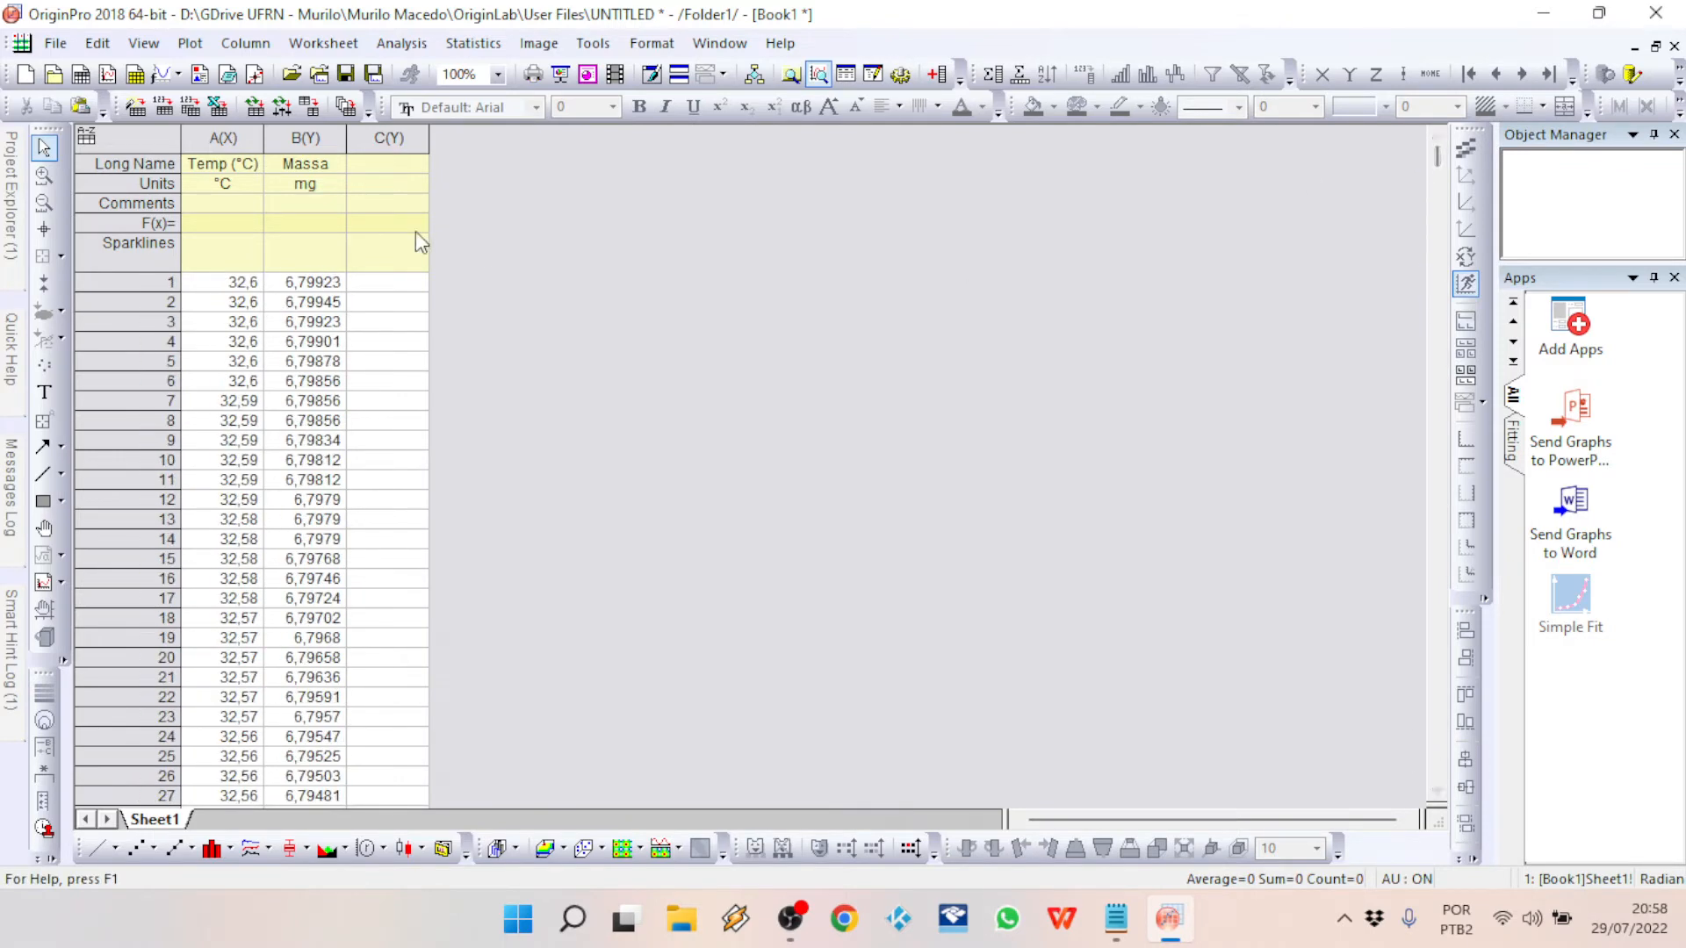
{"action": "left_click", "coordinate": [246, 138]}
{"action": "left_click", "coordinate": [305, 138], "text": "shift"}
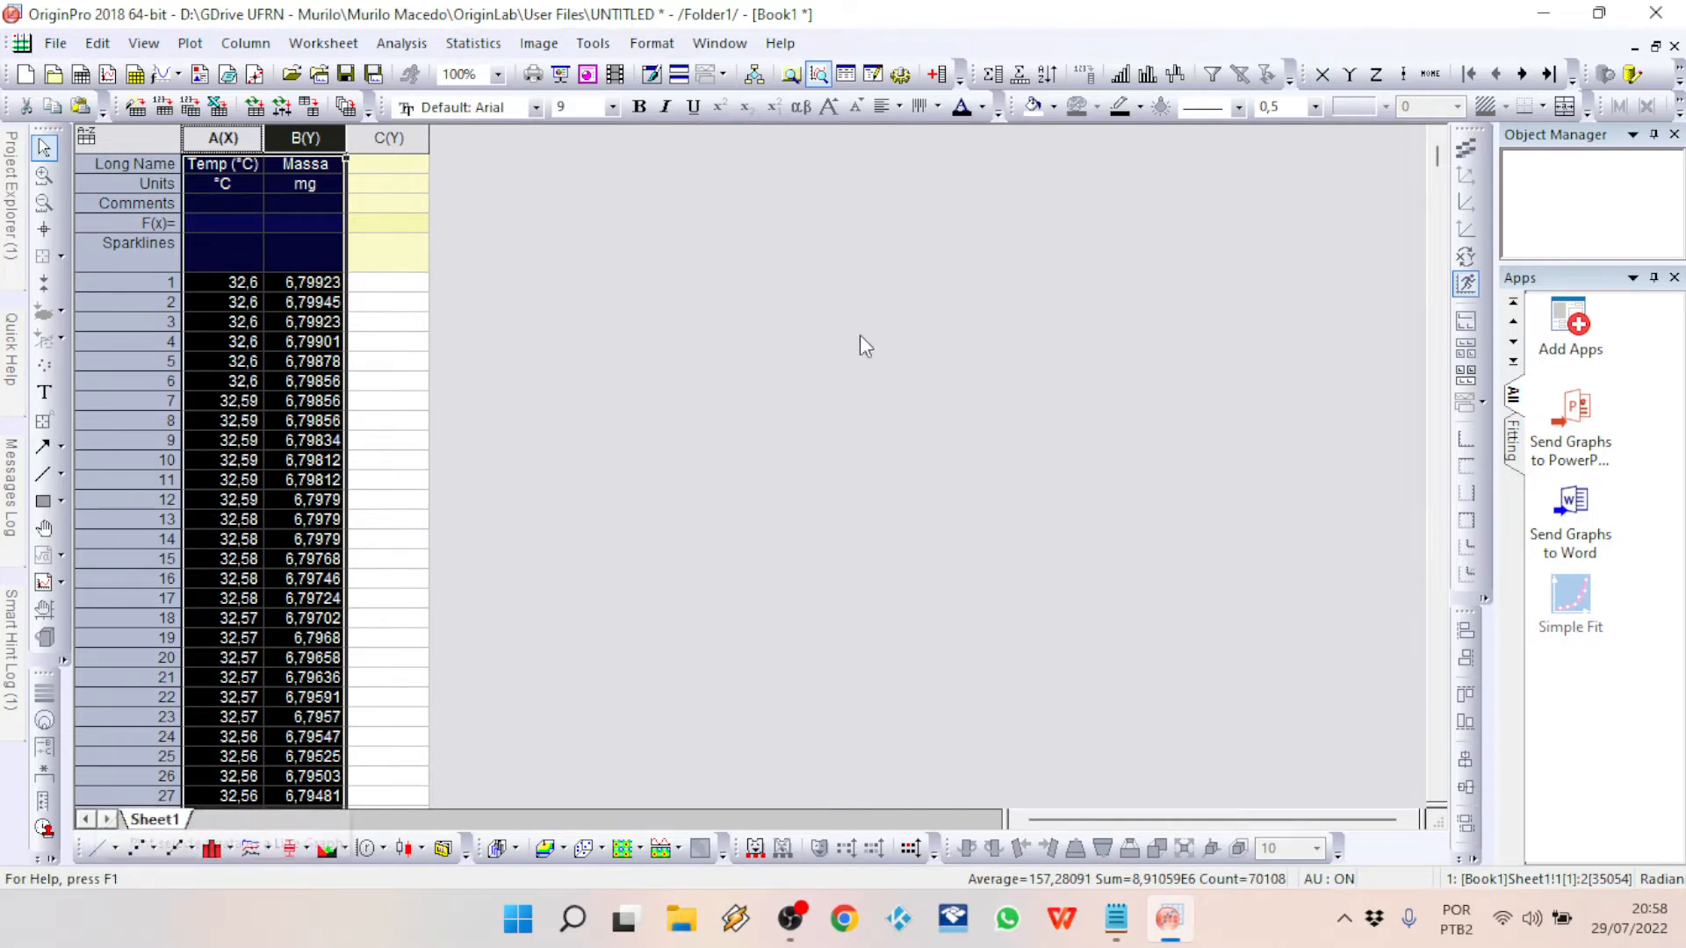
{"action": "left_click", "coordinate": [190, 44]}
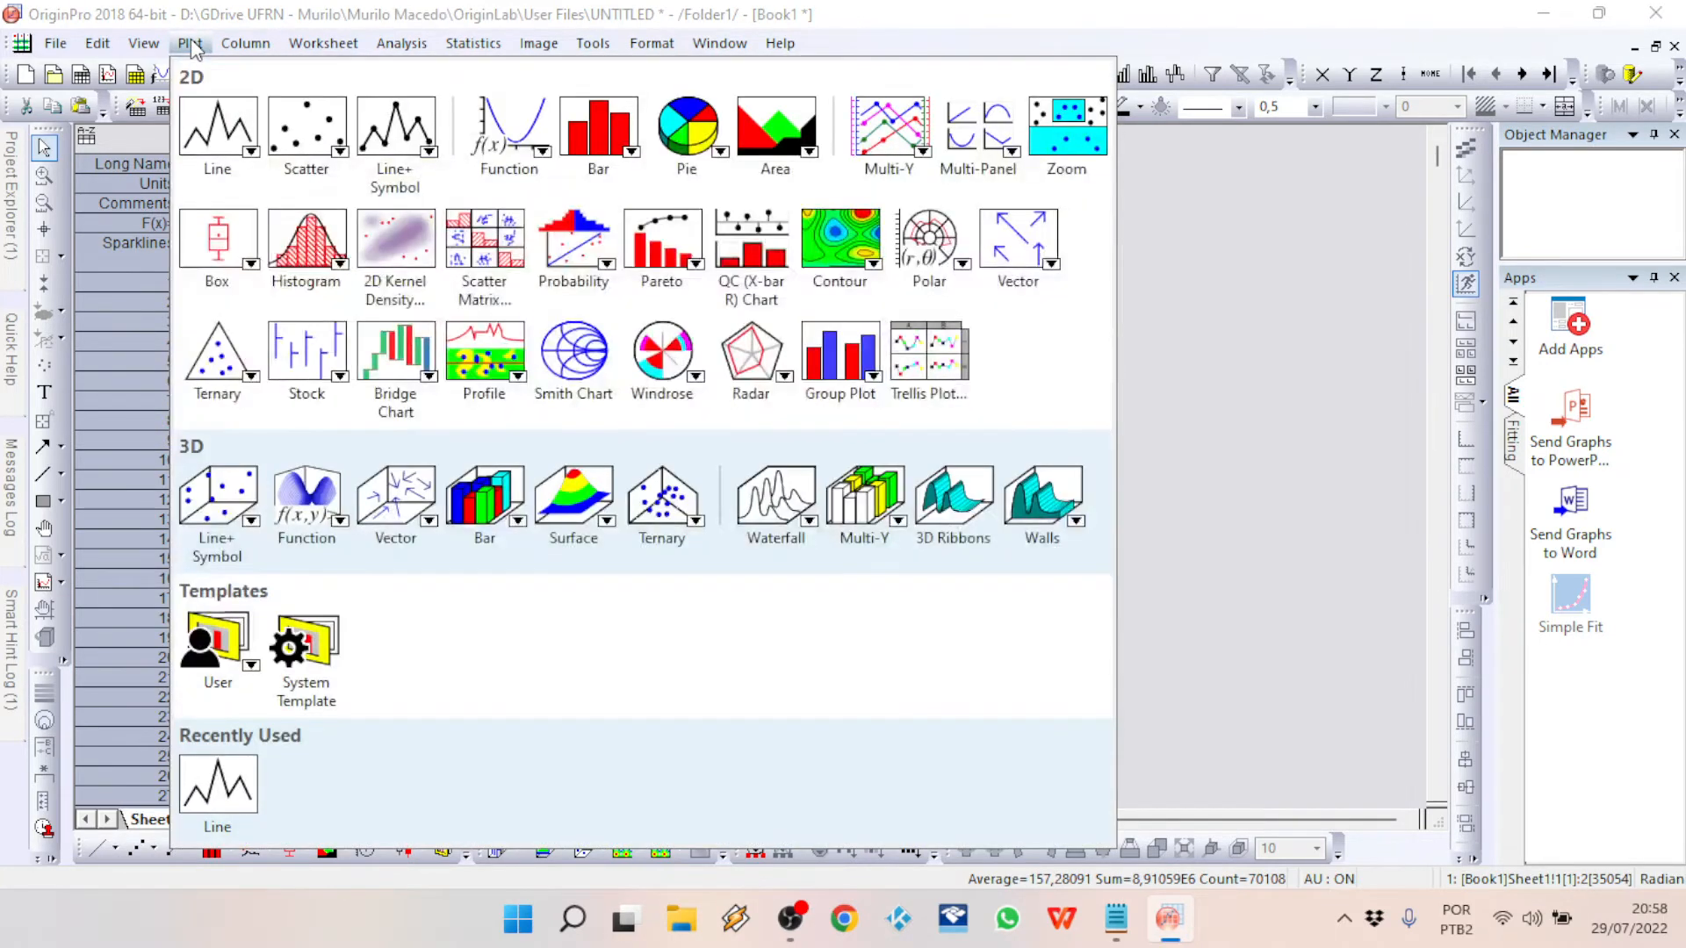
{"action": "mouse_move", "coordinate": [243, 134]}
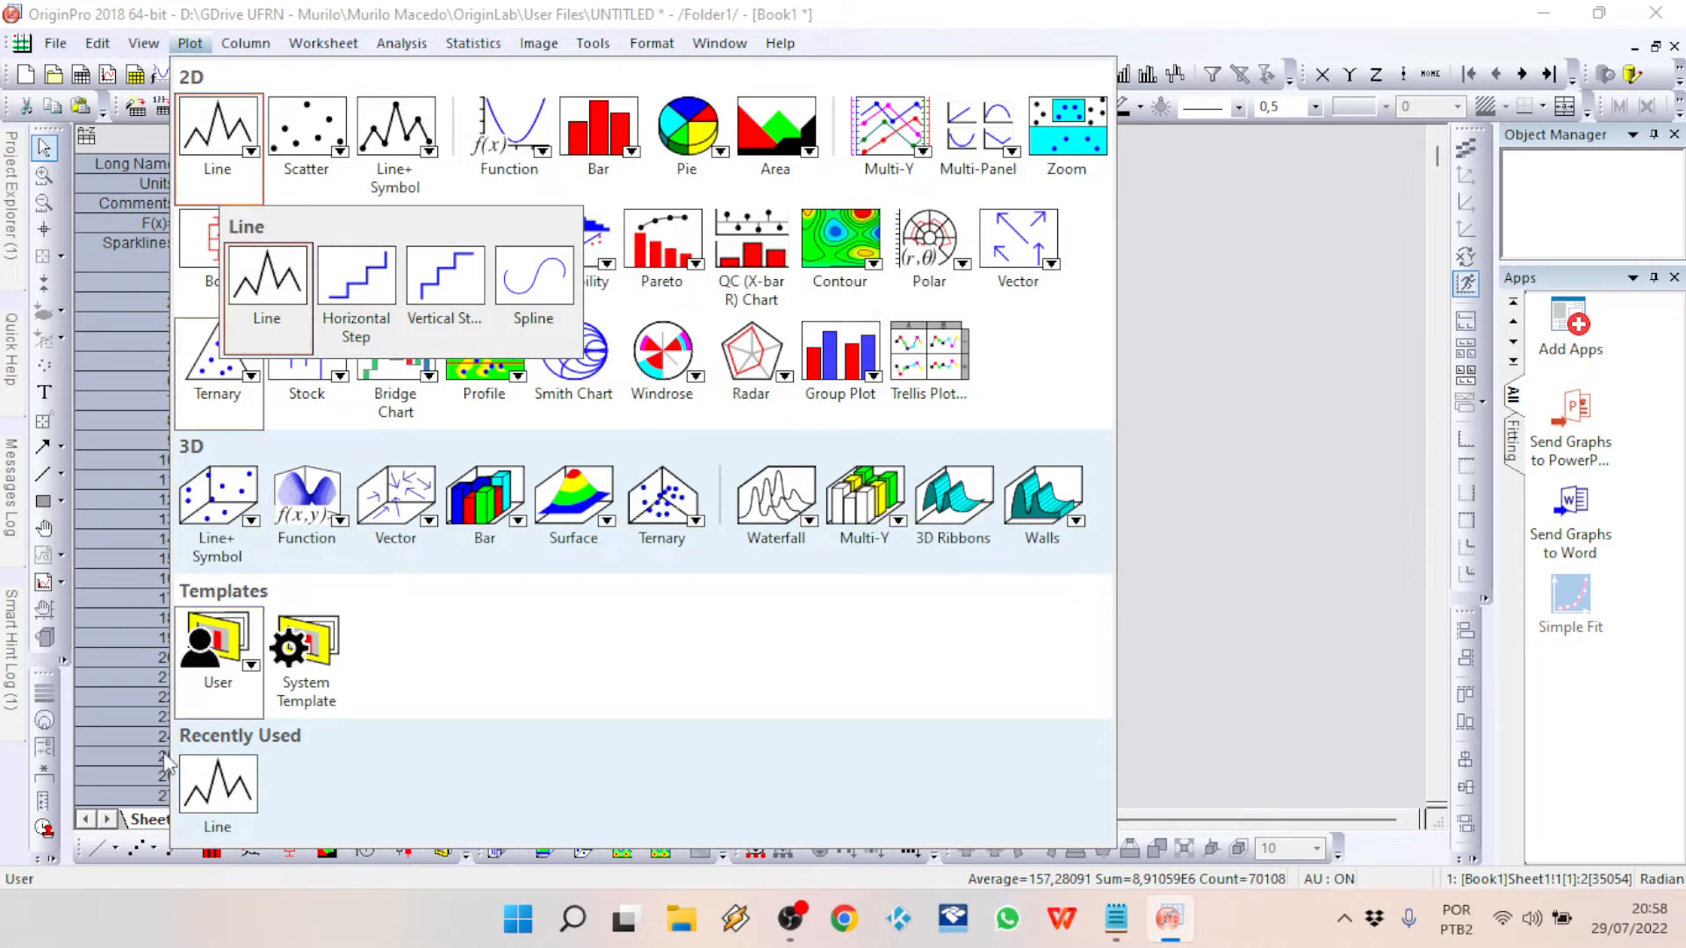
{"action": "left_click", "coordinate": [1220, 418]}
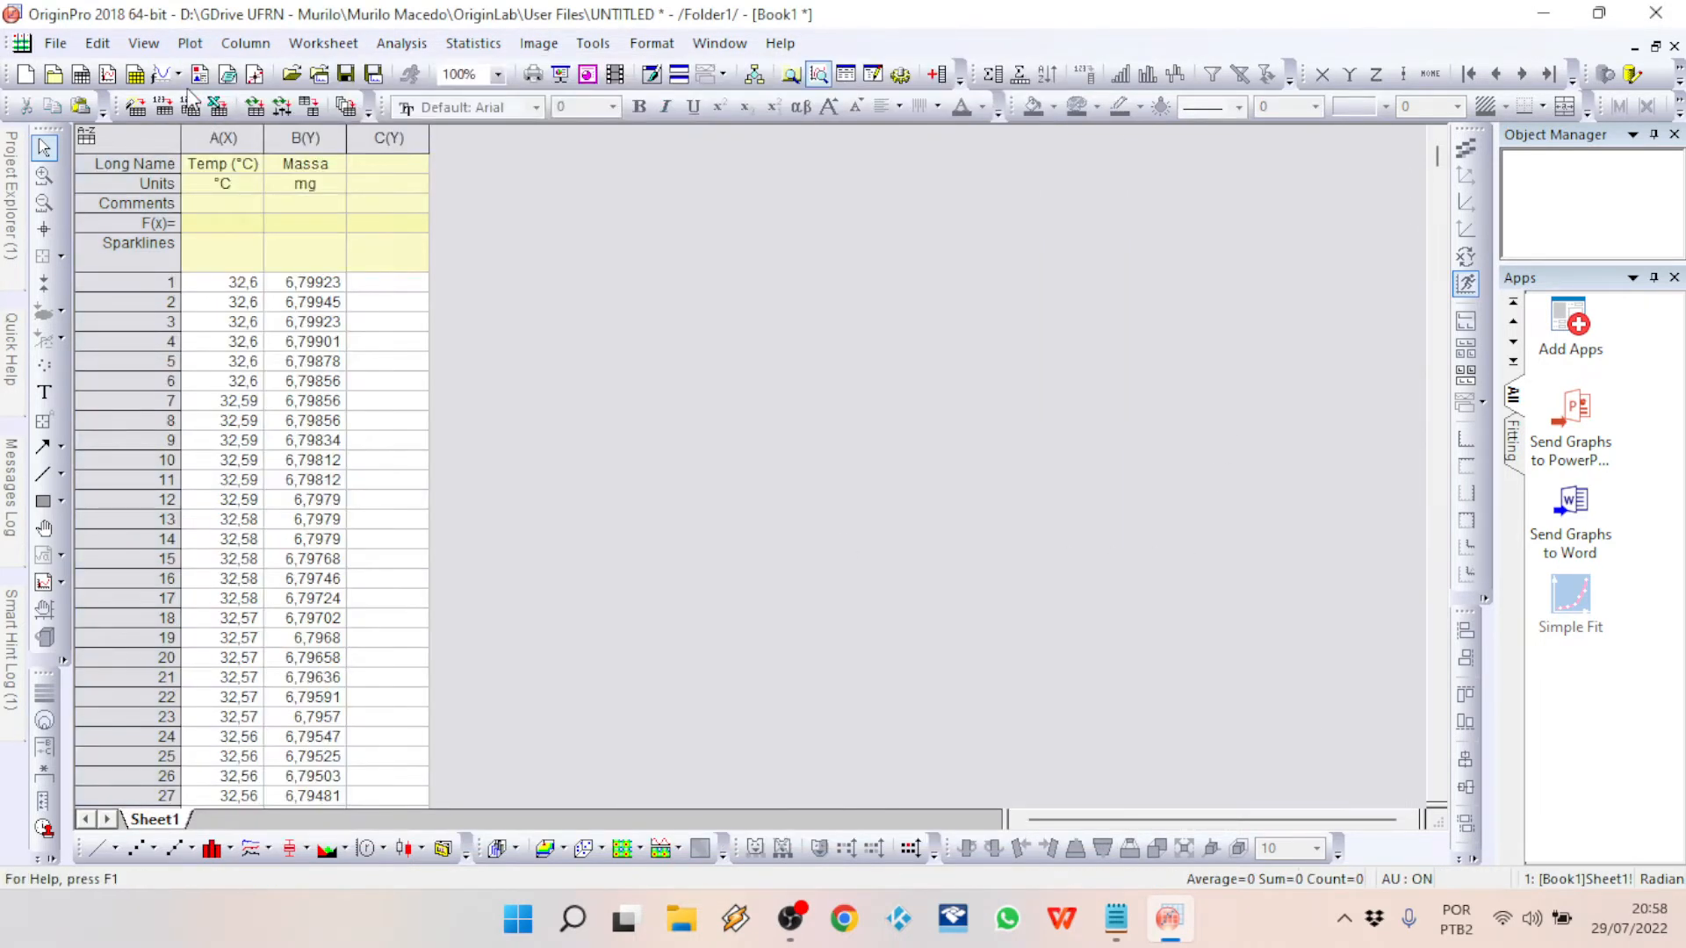
Step: Plot the Temp (°C) and Massa columns of the trimmed worksheet as a line graph
{"action": "left_click_drag", "start_coordinate": [235, 143], "coordinate": [285, 171]}
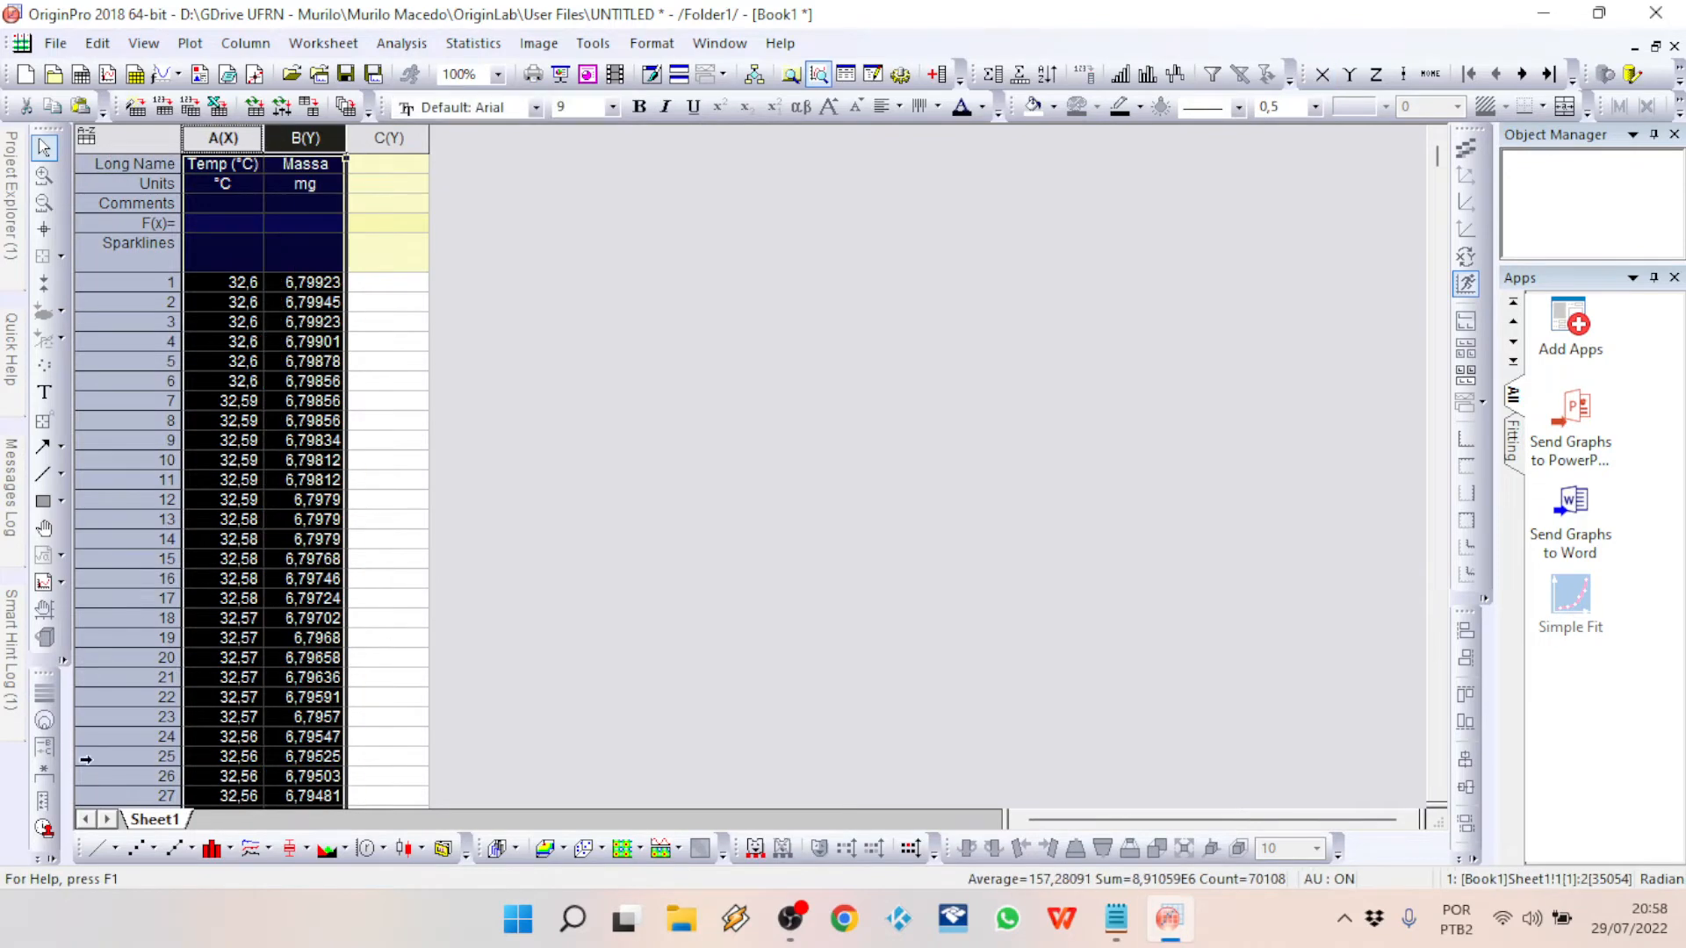
{"action": "left_click", "coordinate": [99, 850]}
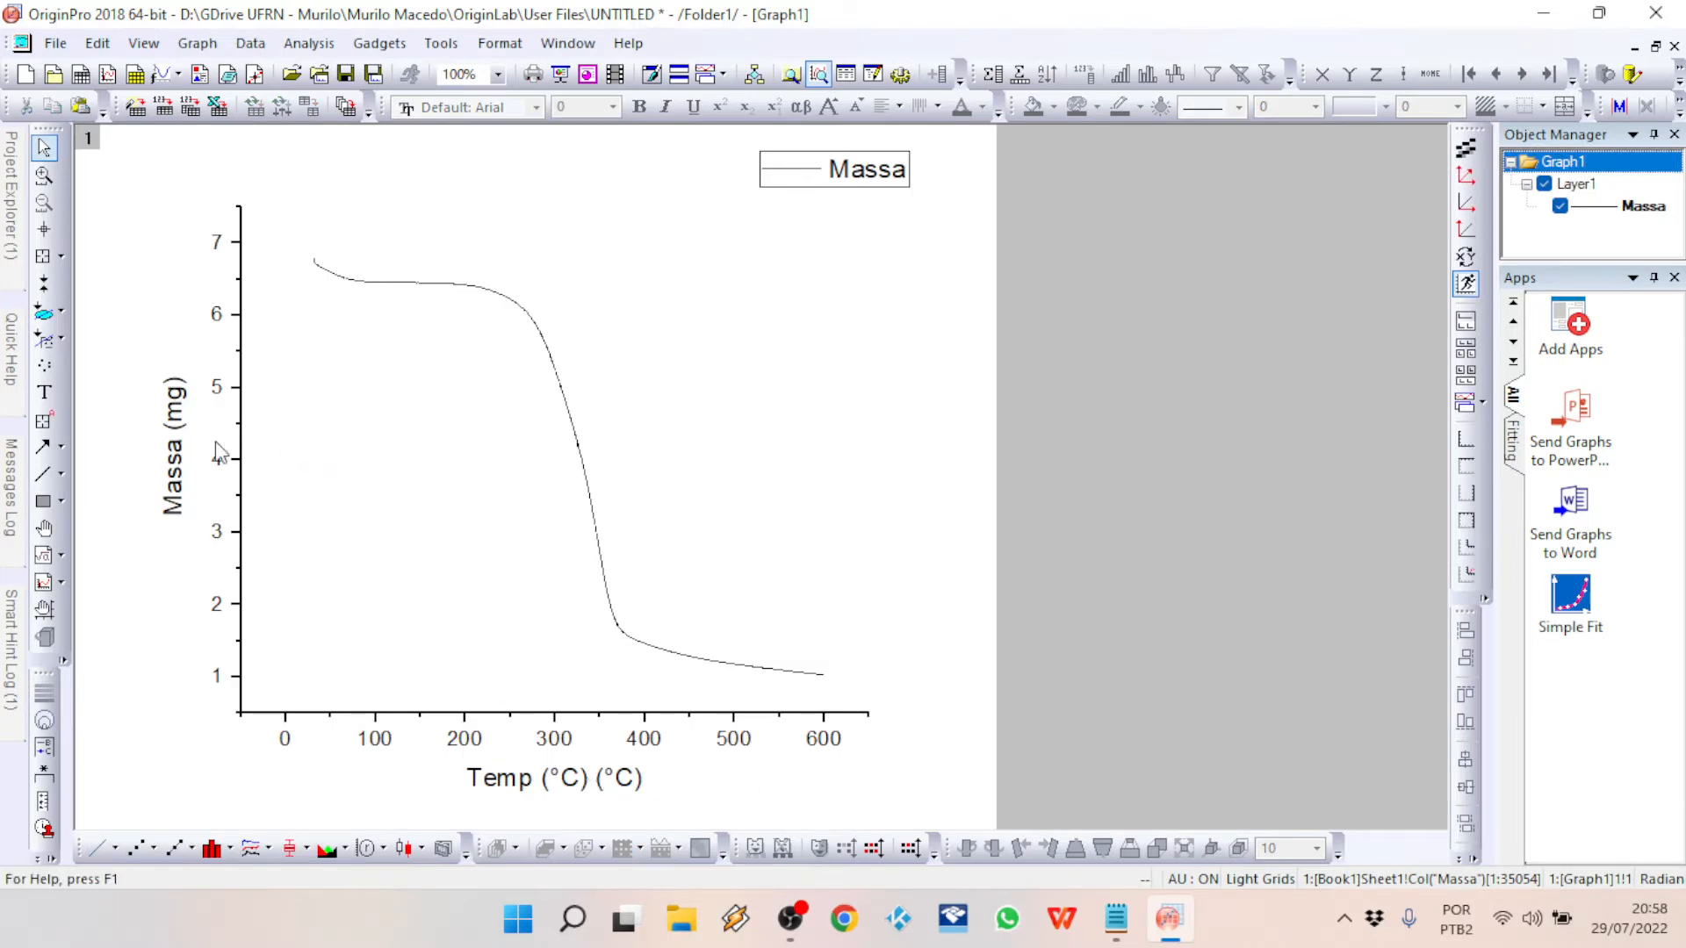
Step: Try to edit the axis titles directly on the graph
{"action": "left_click", "coordinate": [176, 457]}
{"action": "double_click", "coordinate": [175, 456]}
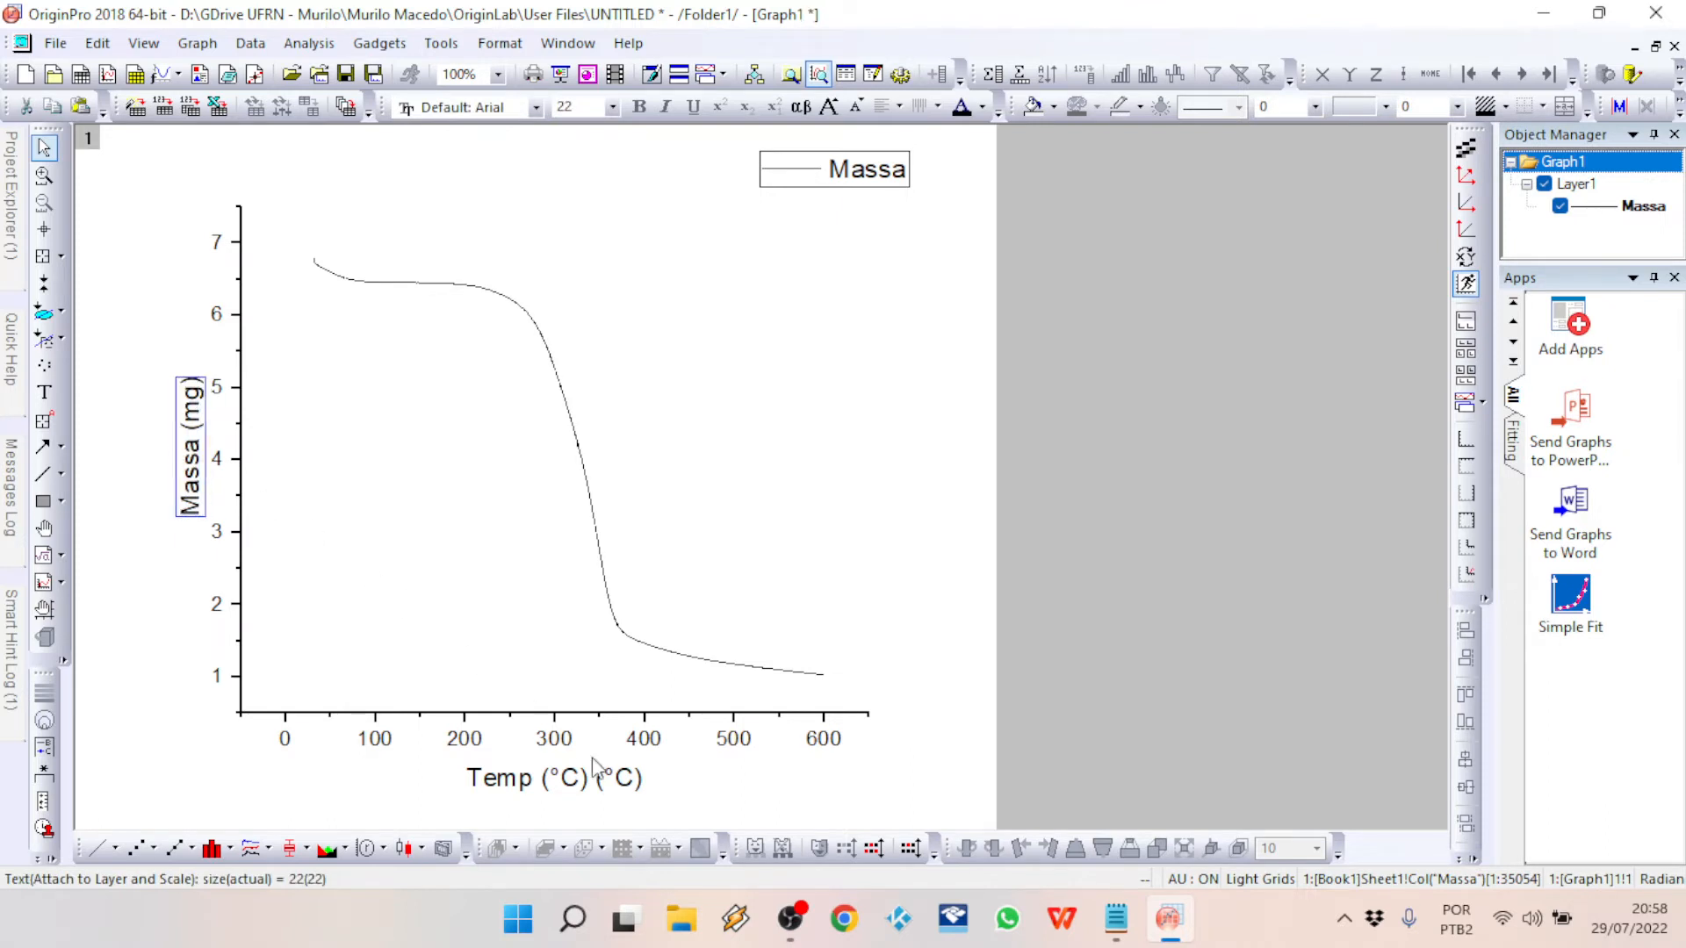
{"action": "left_click", "coordinate": [537, 782]}
{"action": "double_click", "coordinate": [539, 784]}
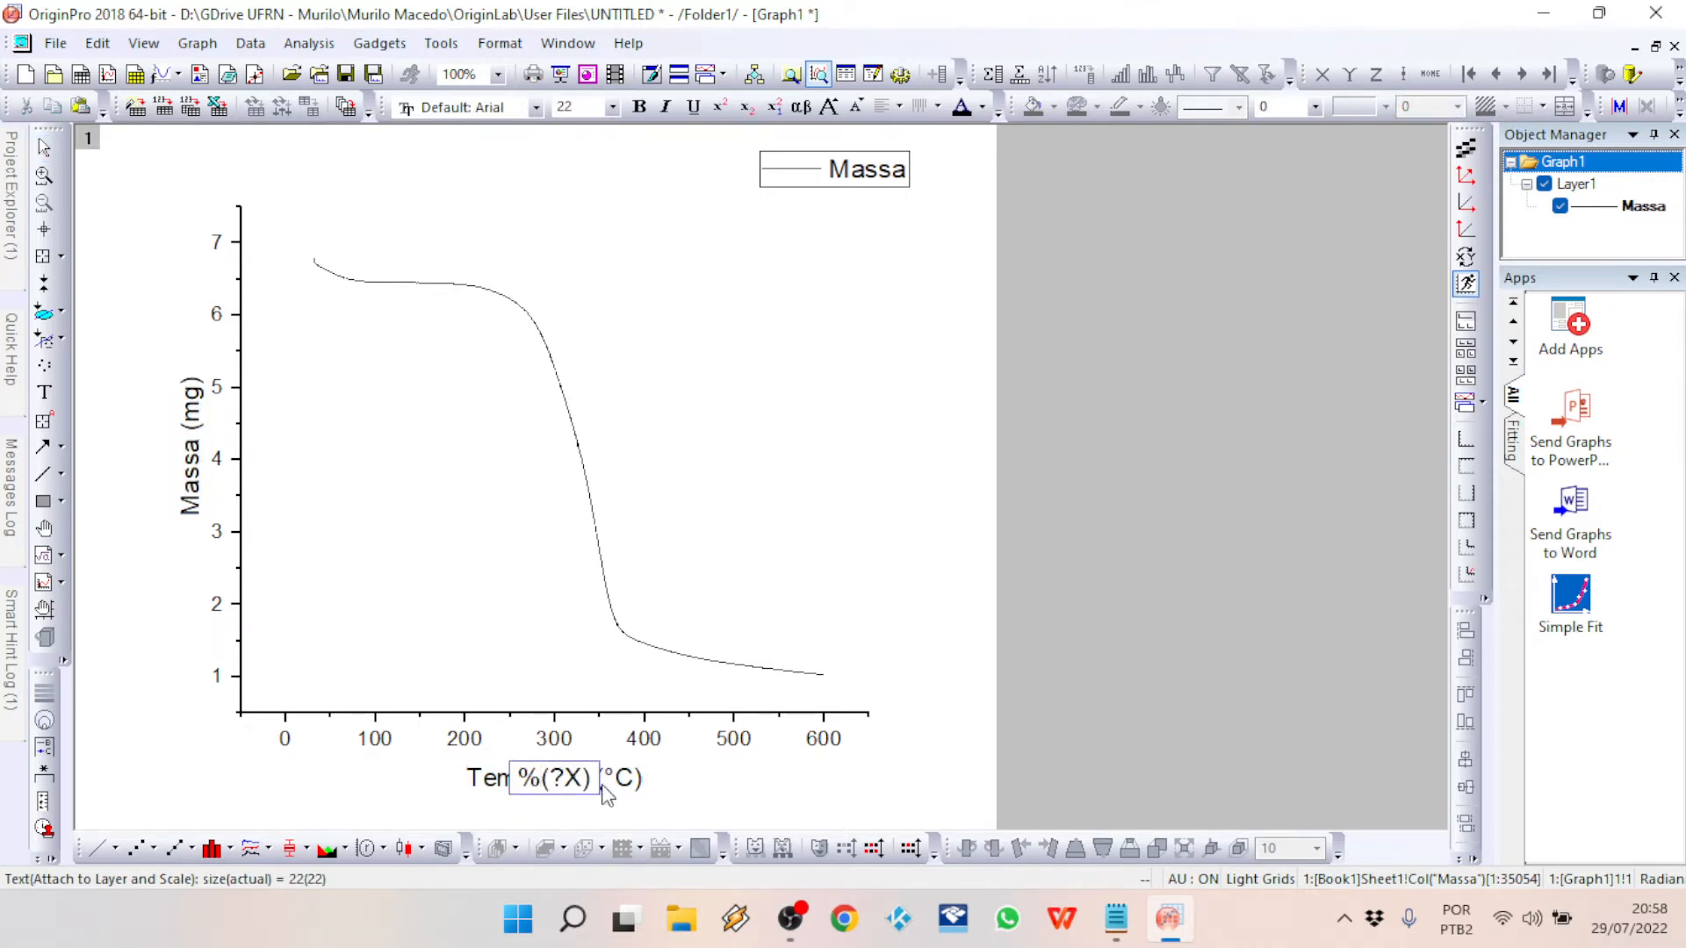
{"action": "left_click_drag", "start_coordinate": [595, 790], "coordinate": [481, 788]}
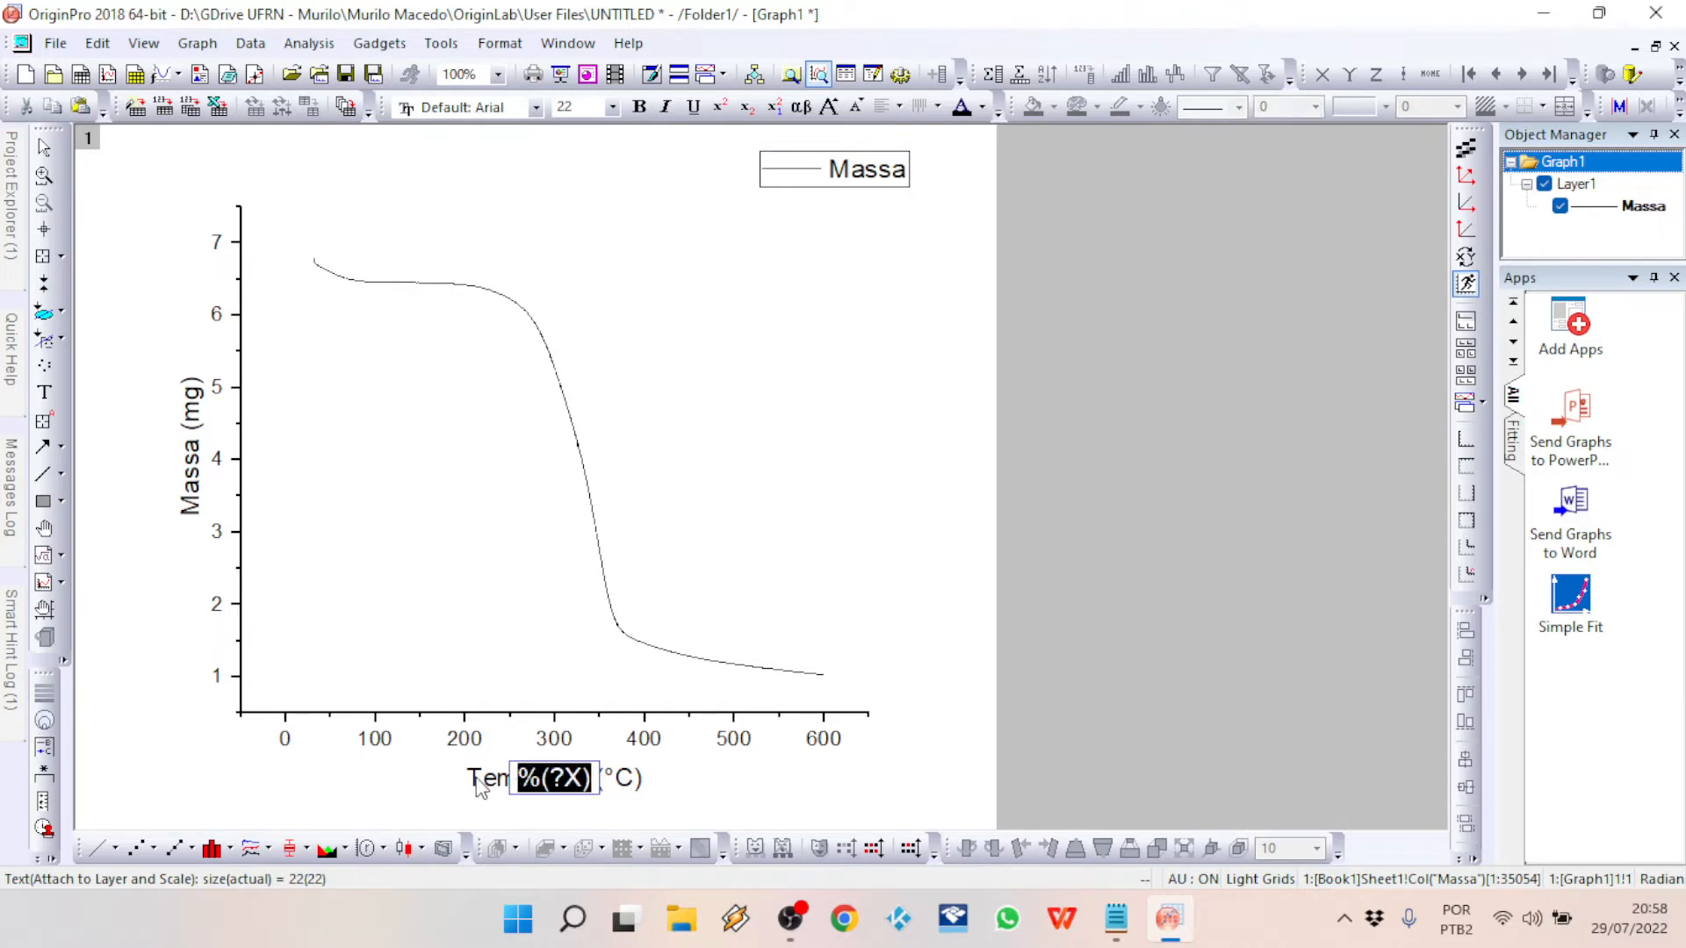
{"action": "left_click", "coordinate": [861, 604]}
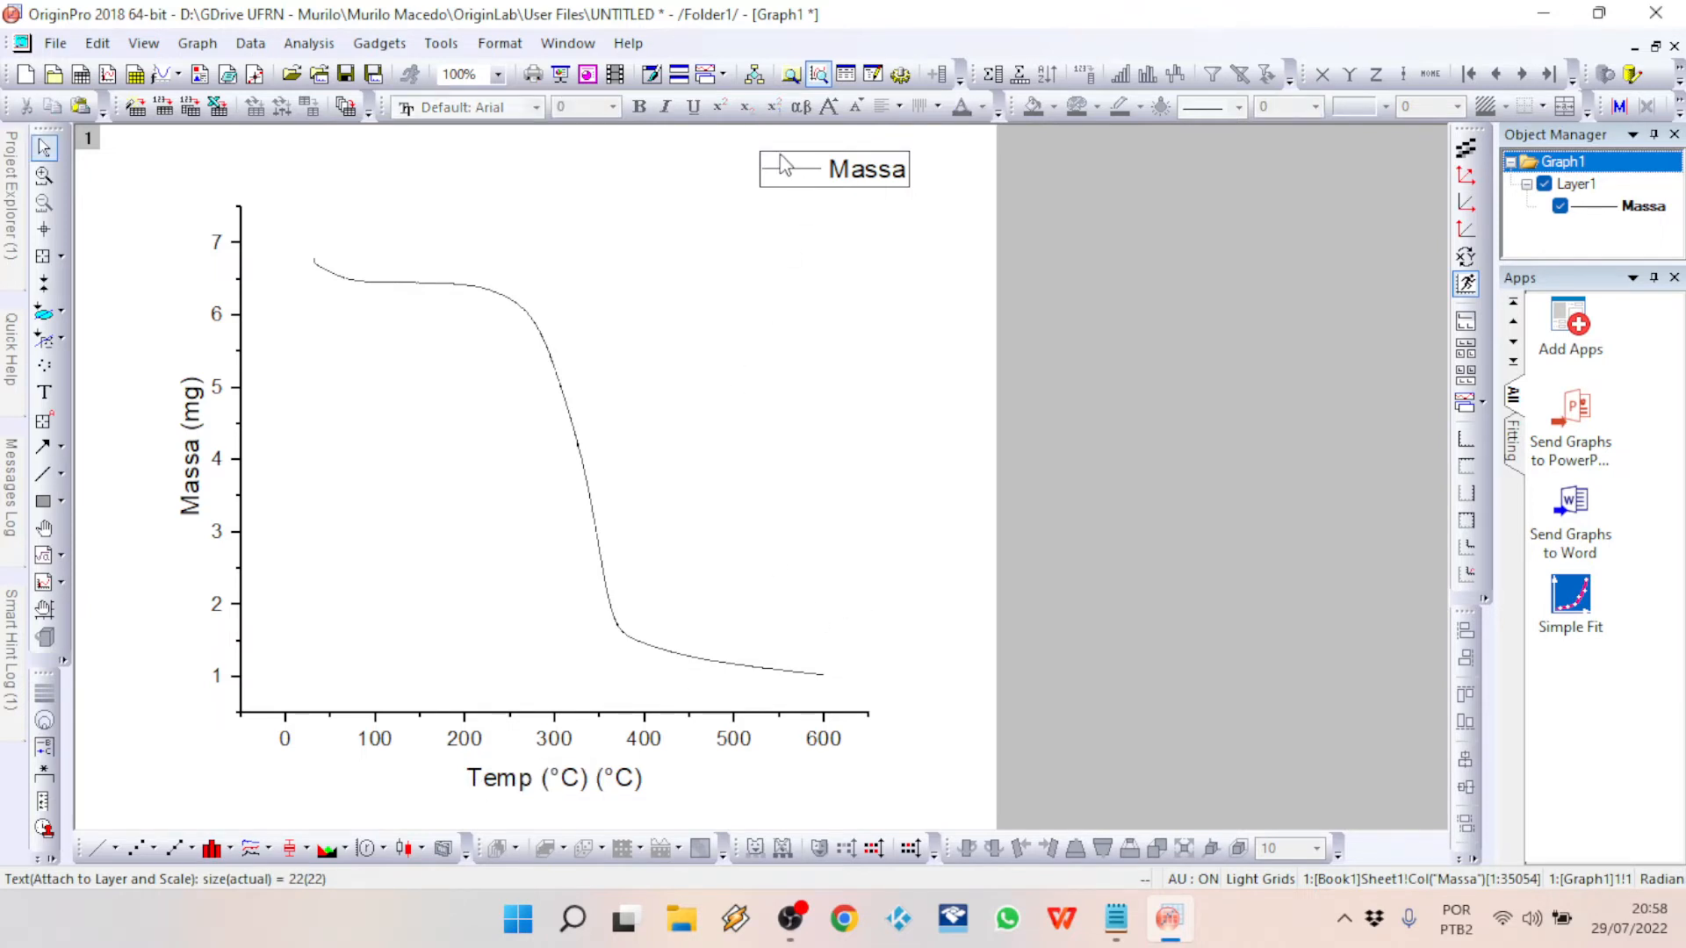
Step: Shorten column A's long name to Temp in the Book1 worksheet and return to Graph1
{"action": "left_click", "coordinate": [568, 43]}
{"action": "left_click", "coordinate": [619, 457]}
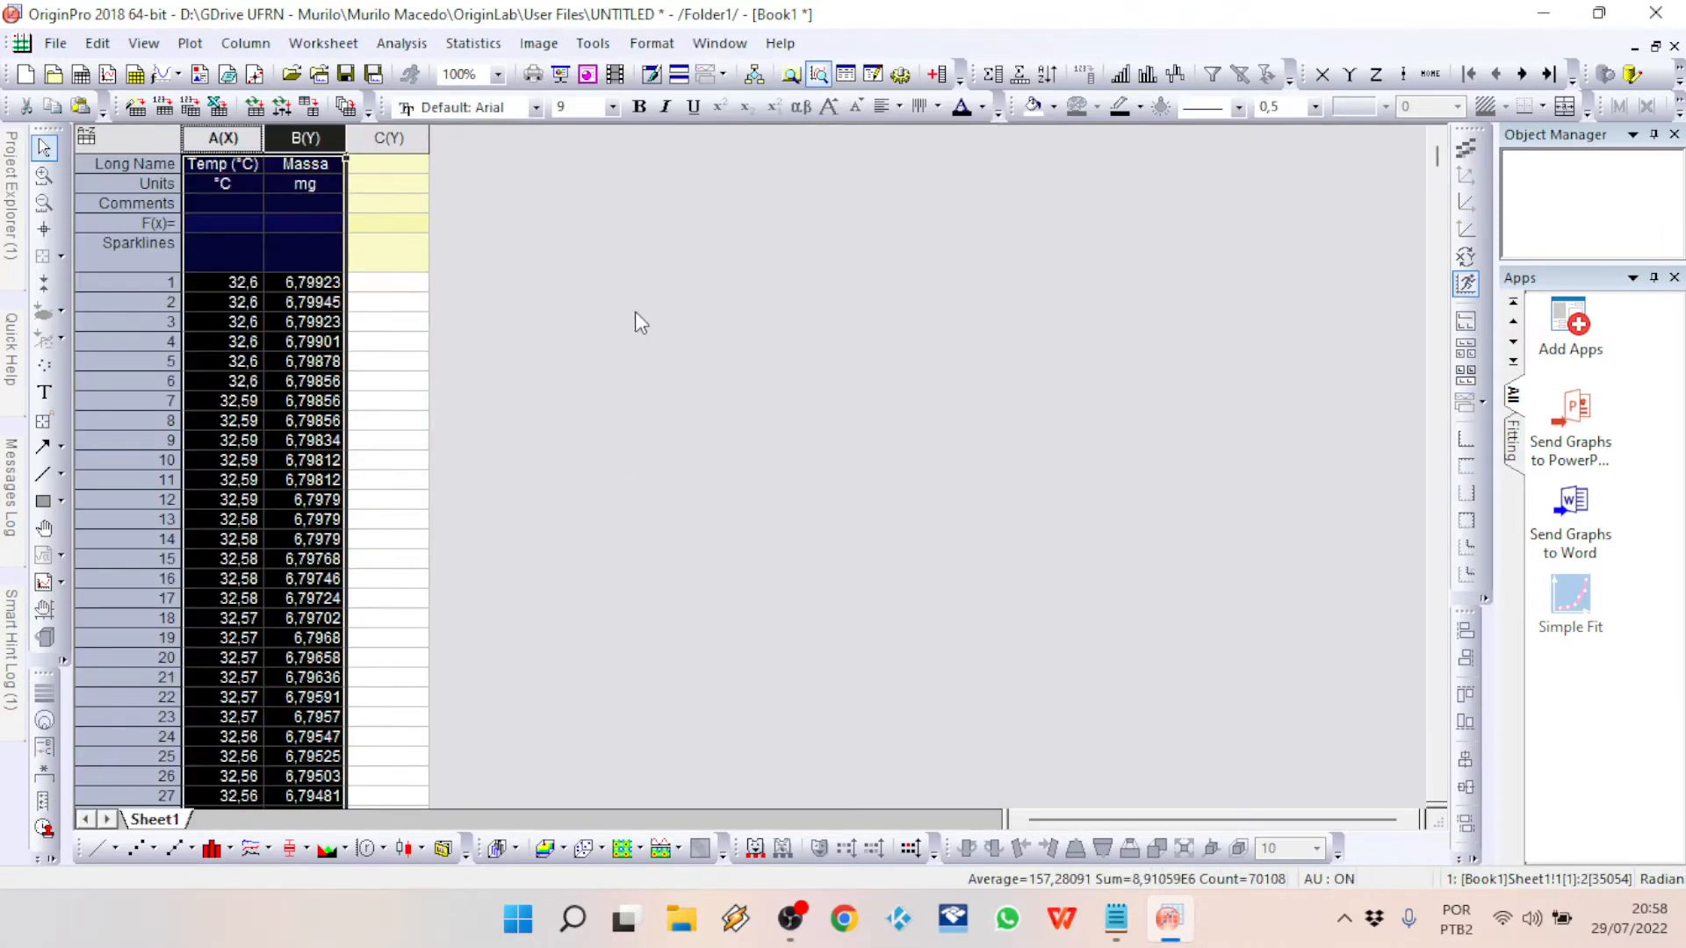
{"action": "double_click", "coordinate": [255, 166]}
{"action": "key", "text": "BackSpace"}
{"action": "key", "text": "BackSpace"}
{"action": "key", "text": "BackSpace"}
{"action": "key", "text": "BackSpace"}
{"action": "key", "text": "BackSpace"}
{"action": "key", "text": "Return"}
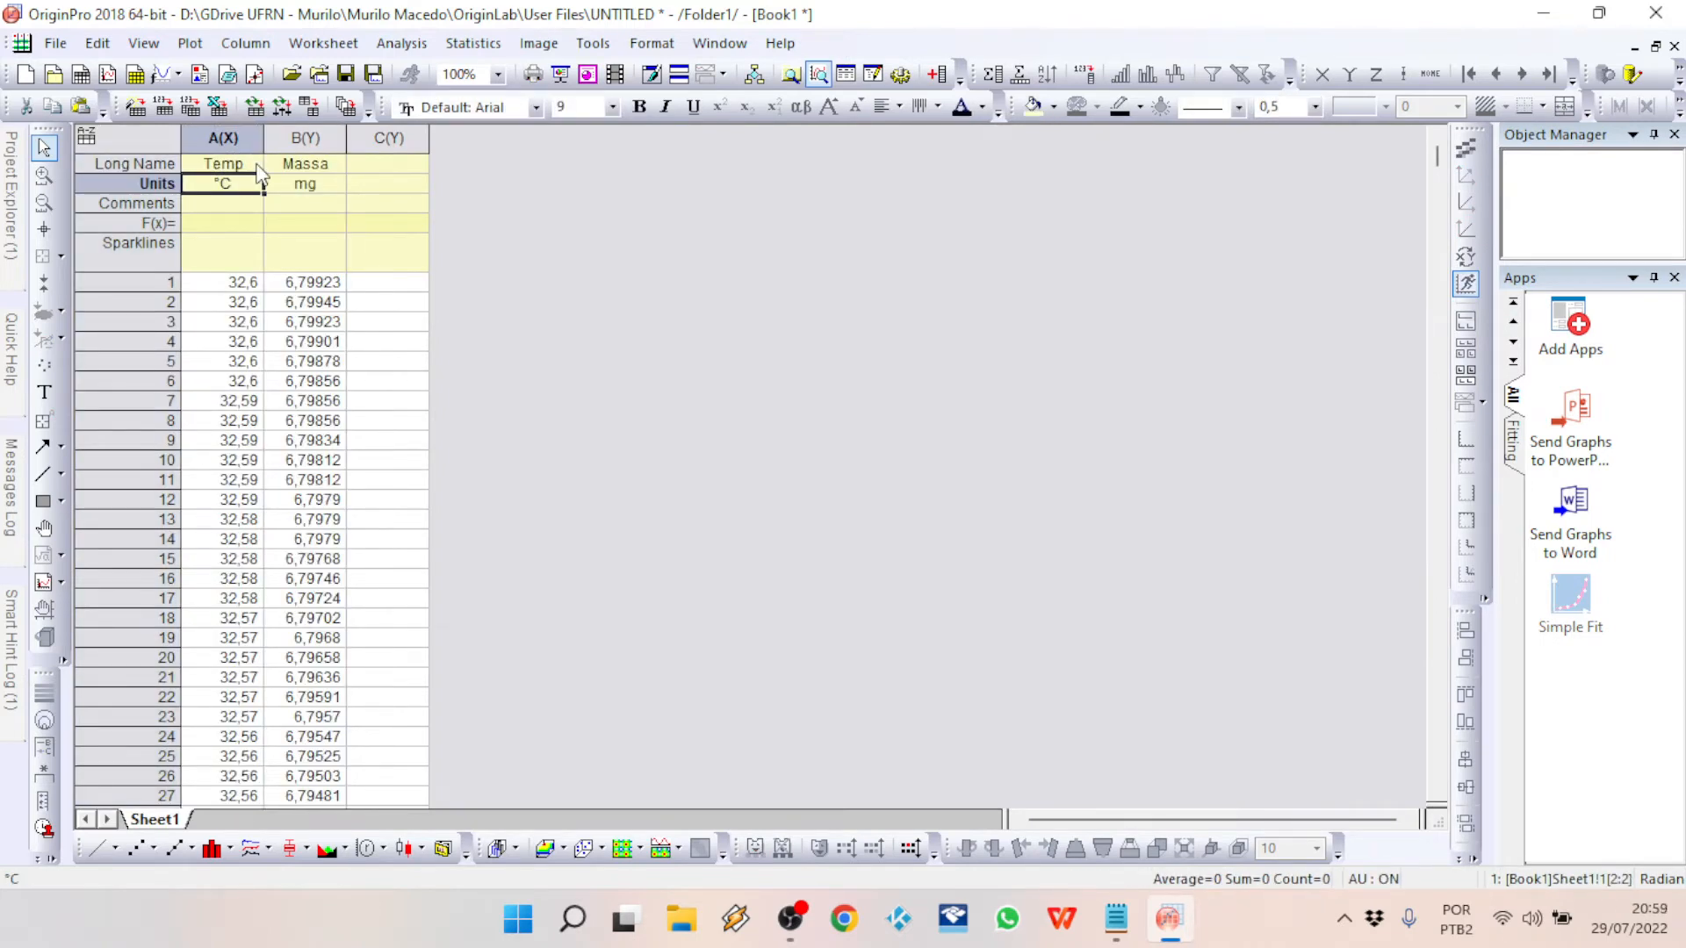
{"action": "left_click", "coordinate": [719, 43]}
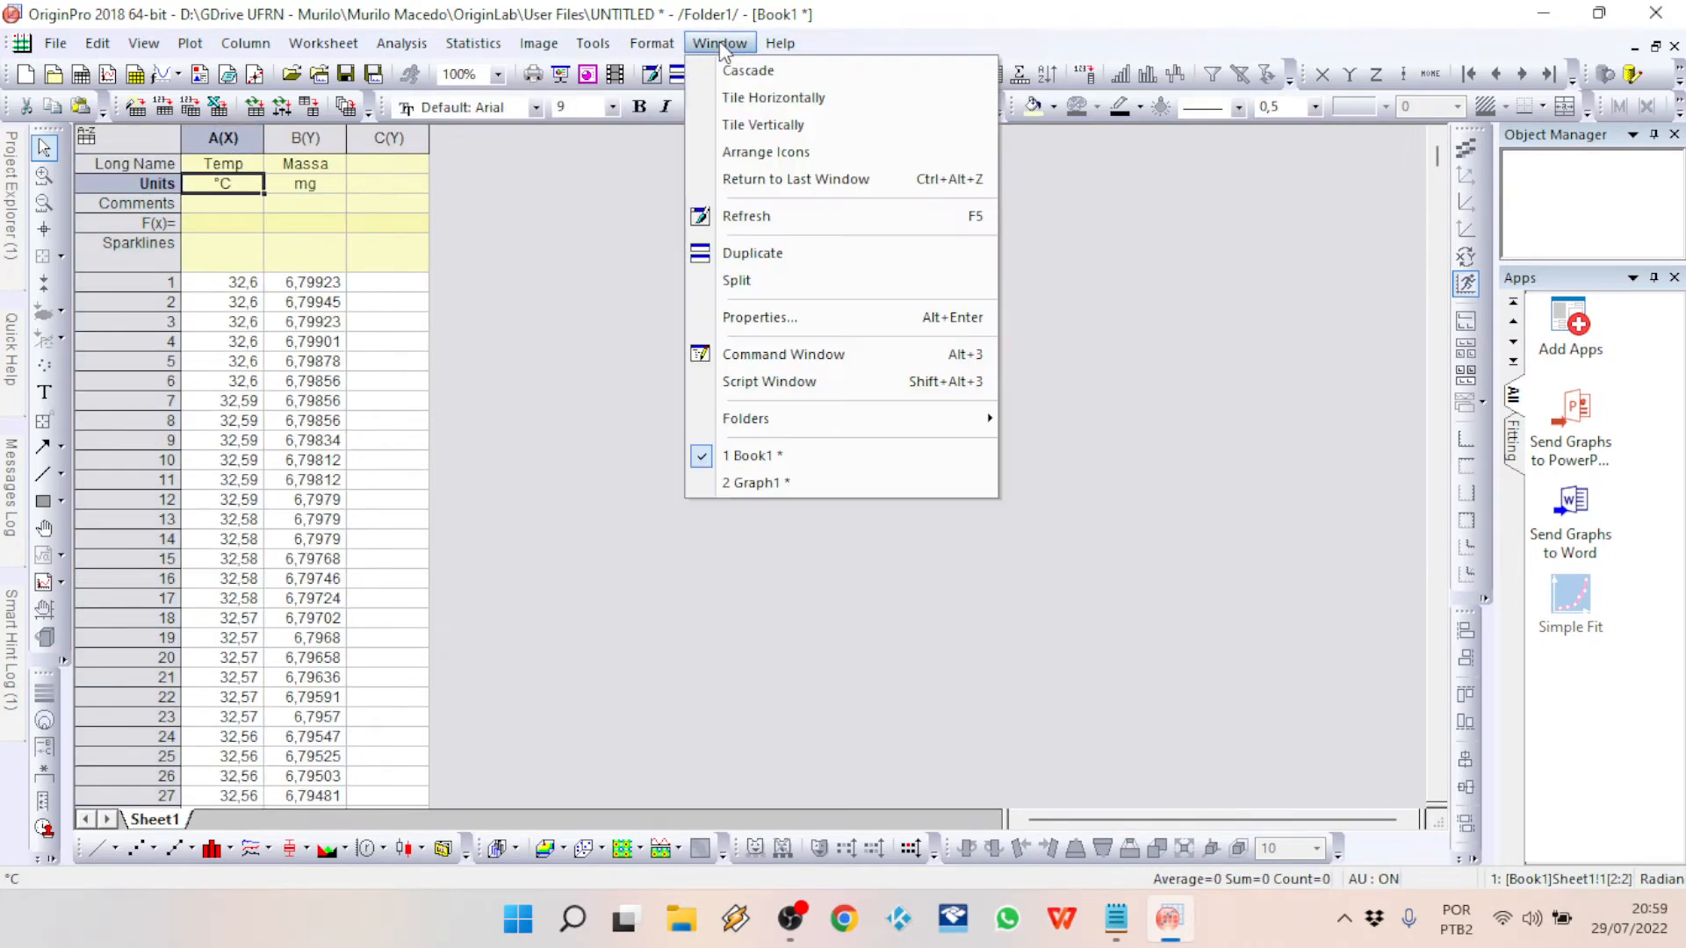
{"action": "left_click", "coordinate": [752, 482]}
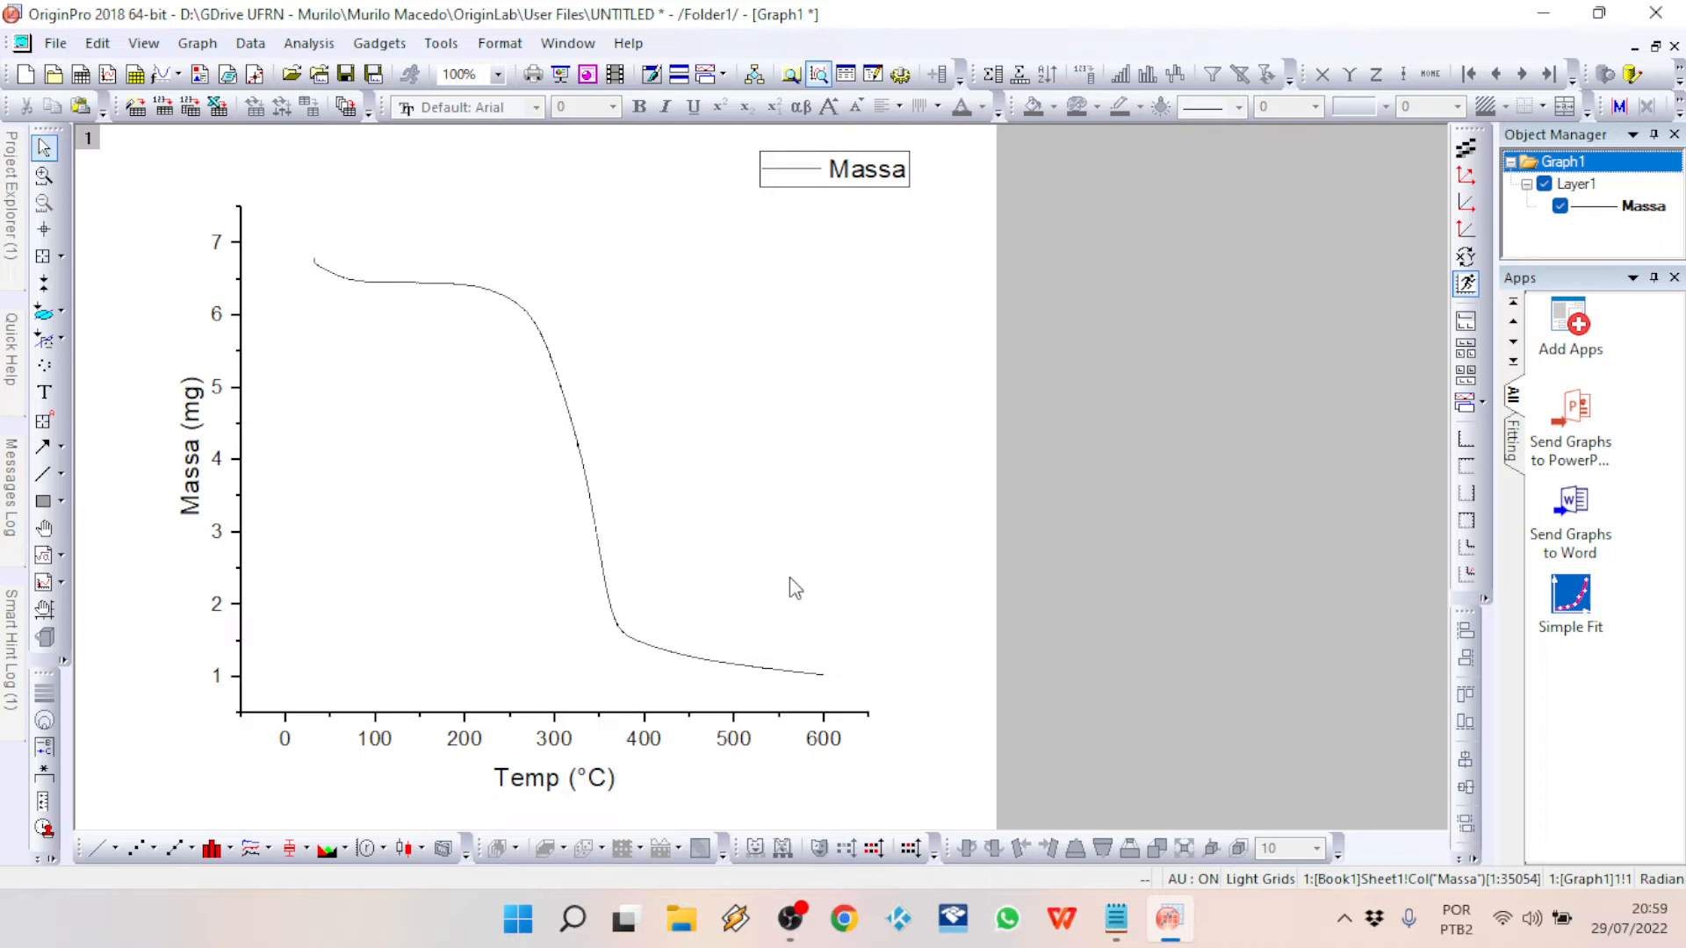
Step: In the Book1 worksheet, set column C's long name to Massa and its units to %
{"action": "left_click", "coordinate": [567, 43]}
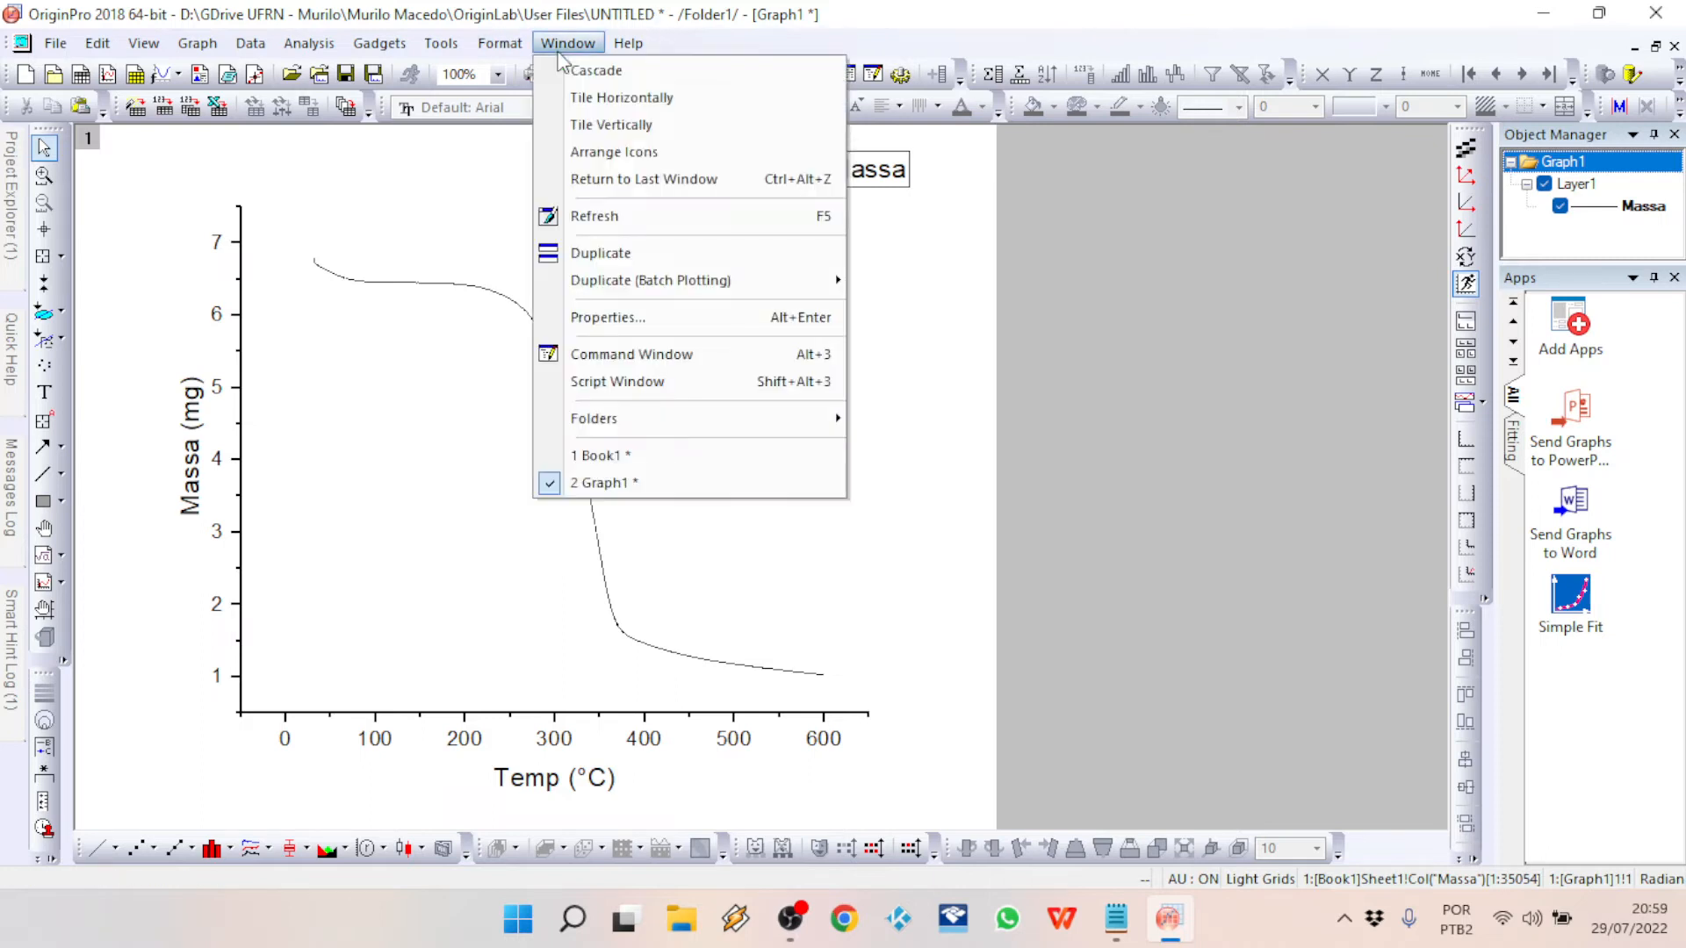
{"action": "left_click", "coordinate": [650, 454]}
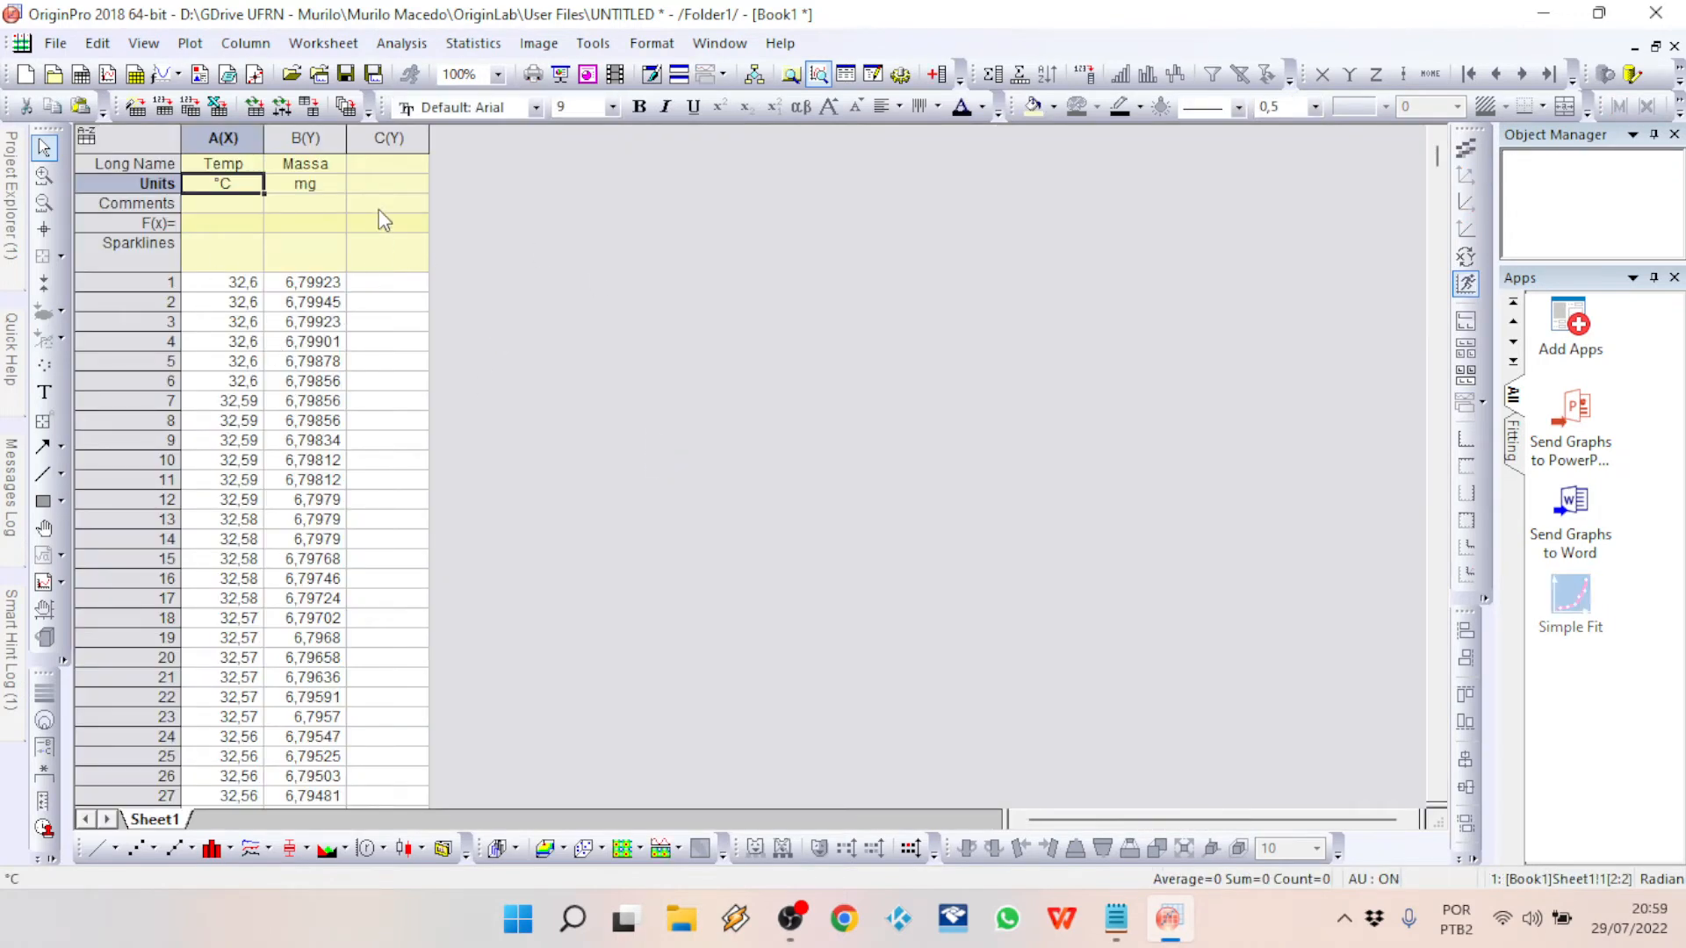
{"action": "left_click", "coordinate": [389, 165]}
{"action": "type", "text": "Massa"}
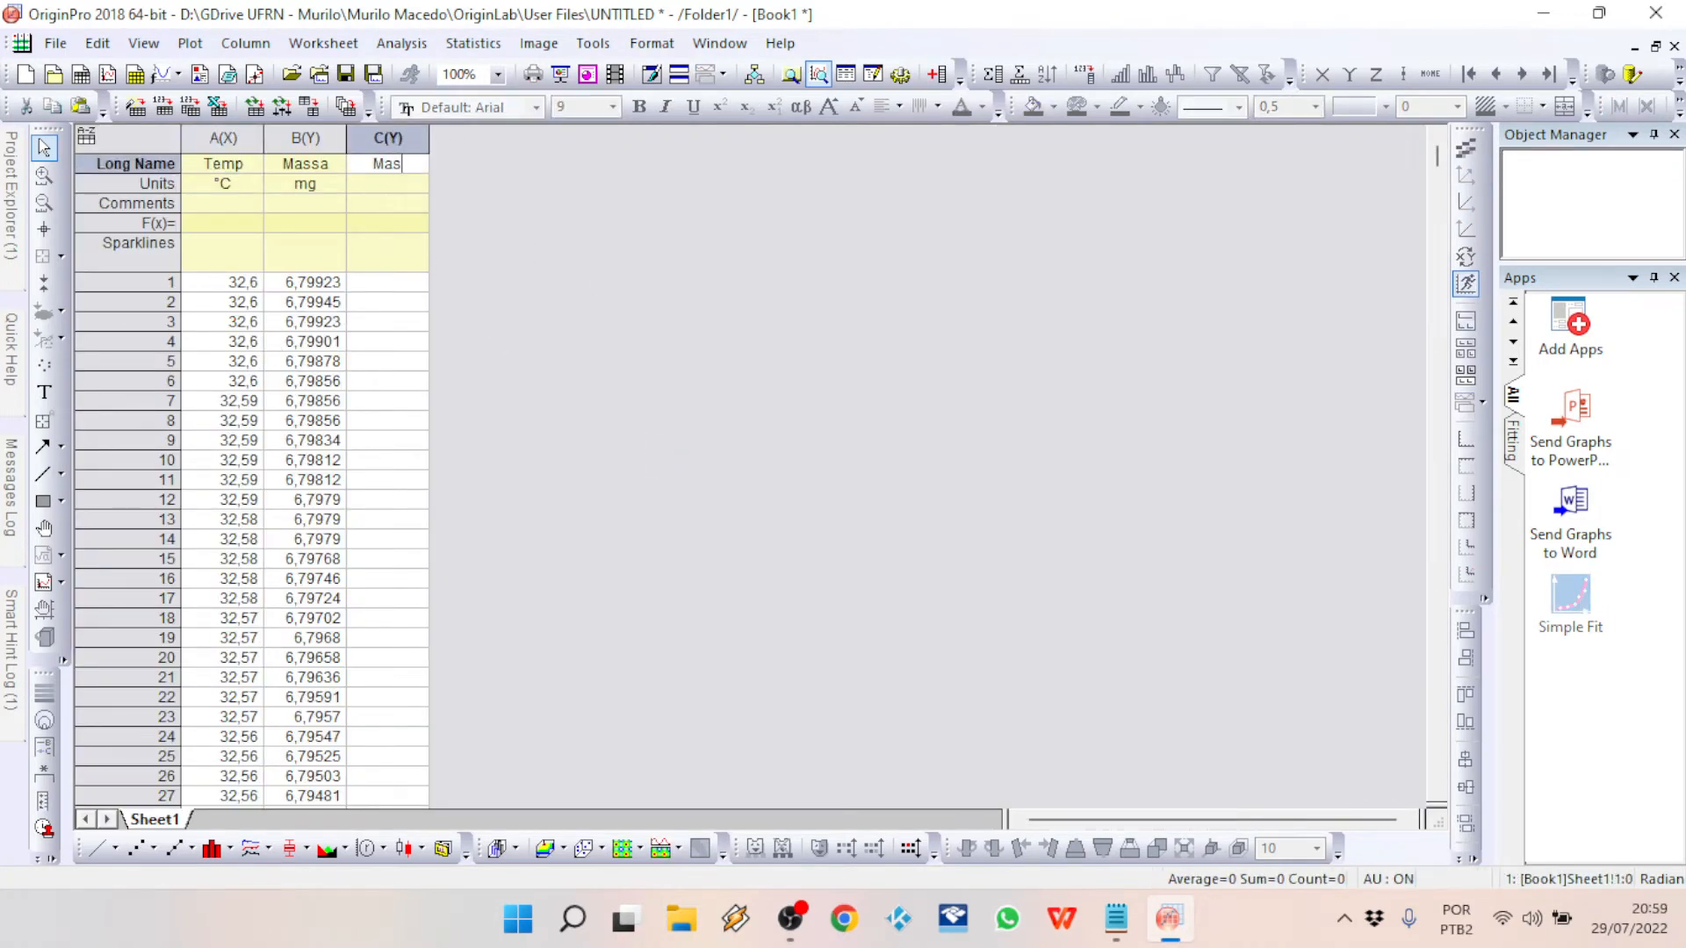
{"action": "key", "text": "Return"}
{"action": "type", "text": "%"}
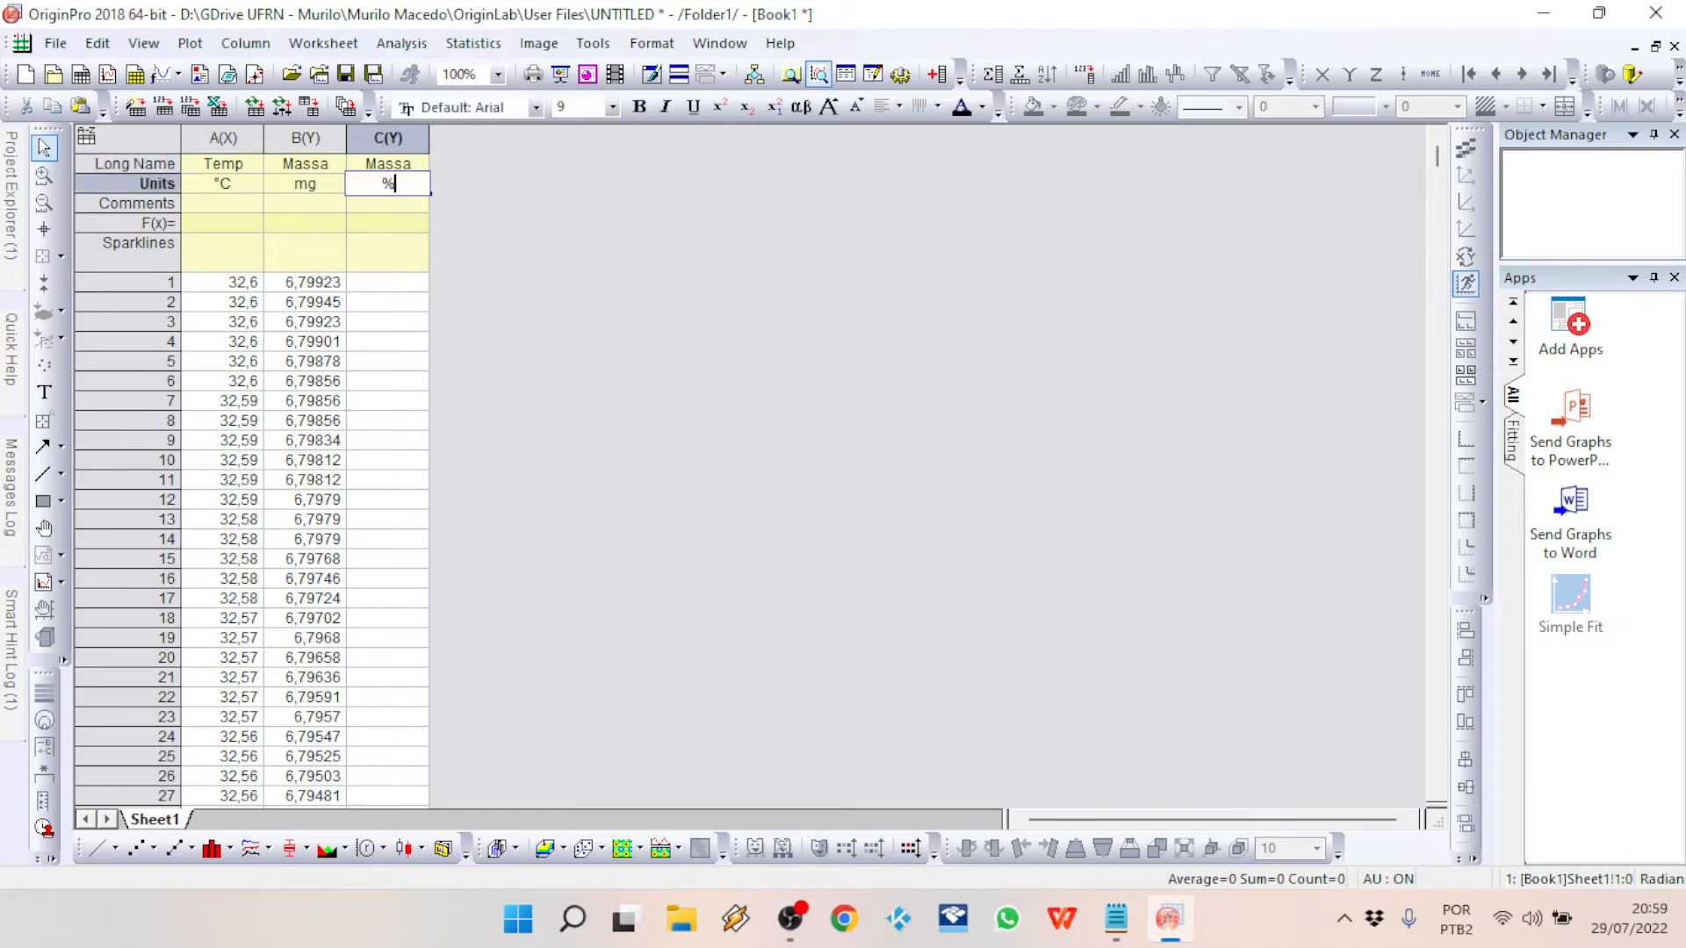
{"action": "key", "text": "Return"}
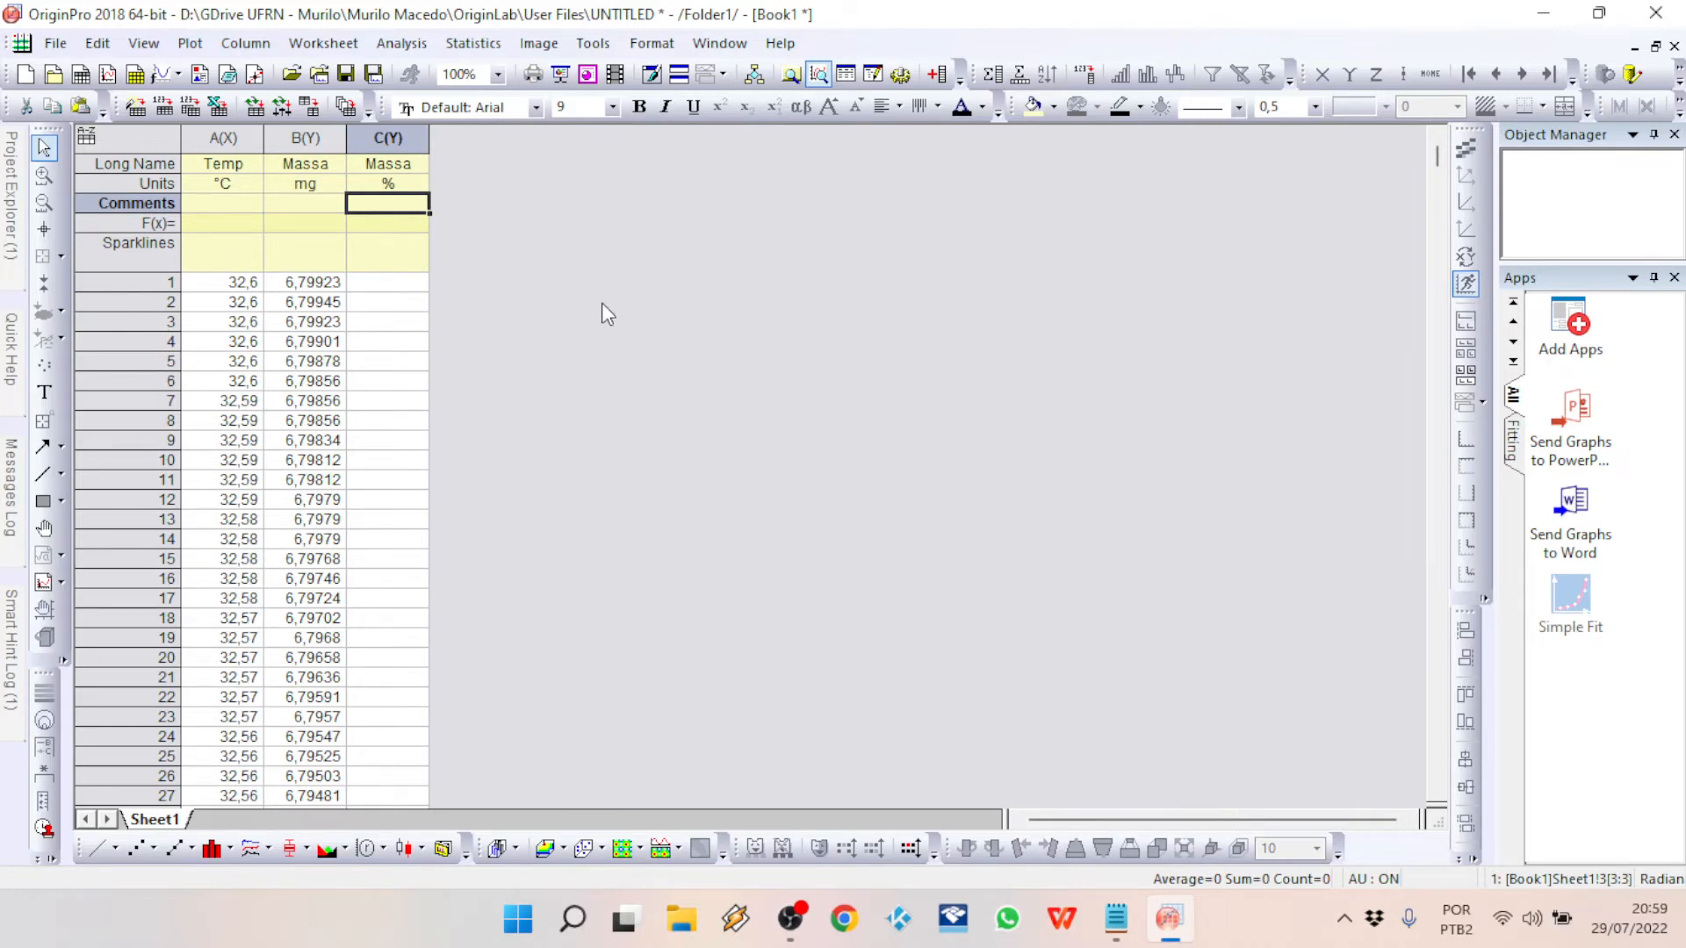
Step: Add a new column to the worksheet after the Massa (%) column
{"action": "left_click", "coordinate": [387, 282]}
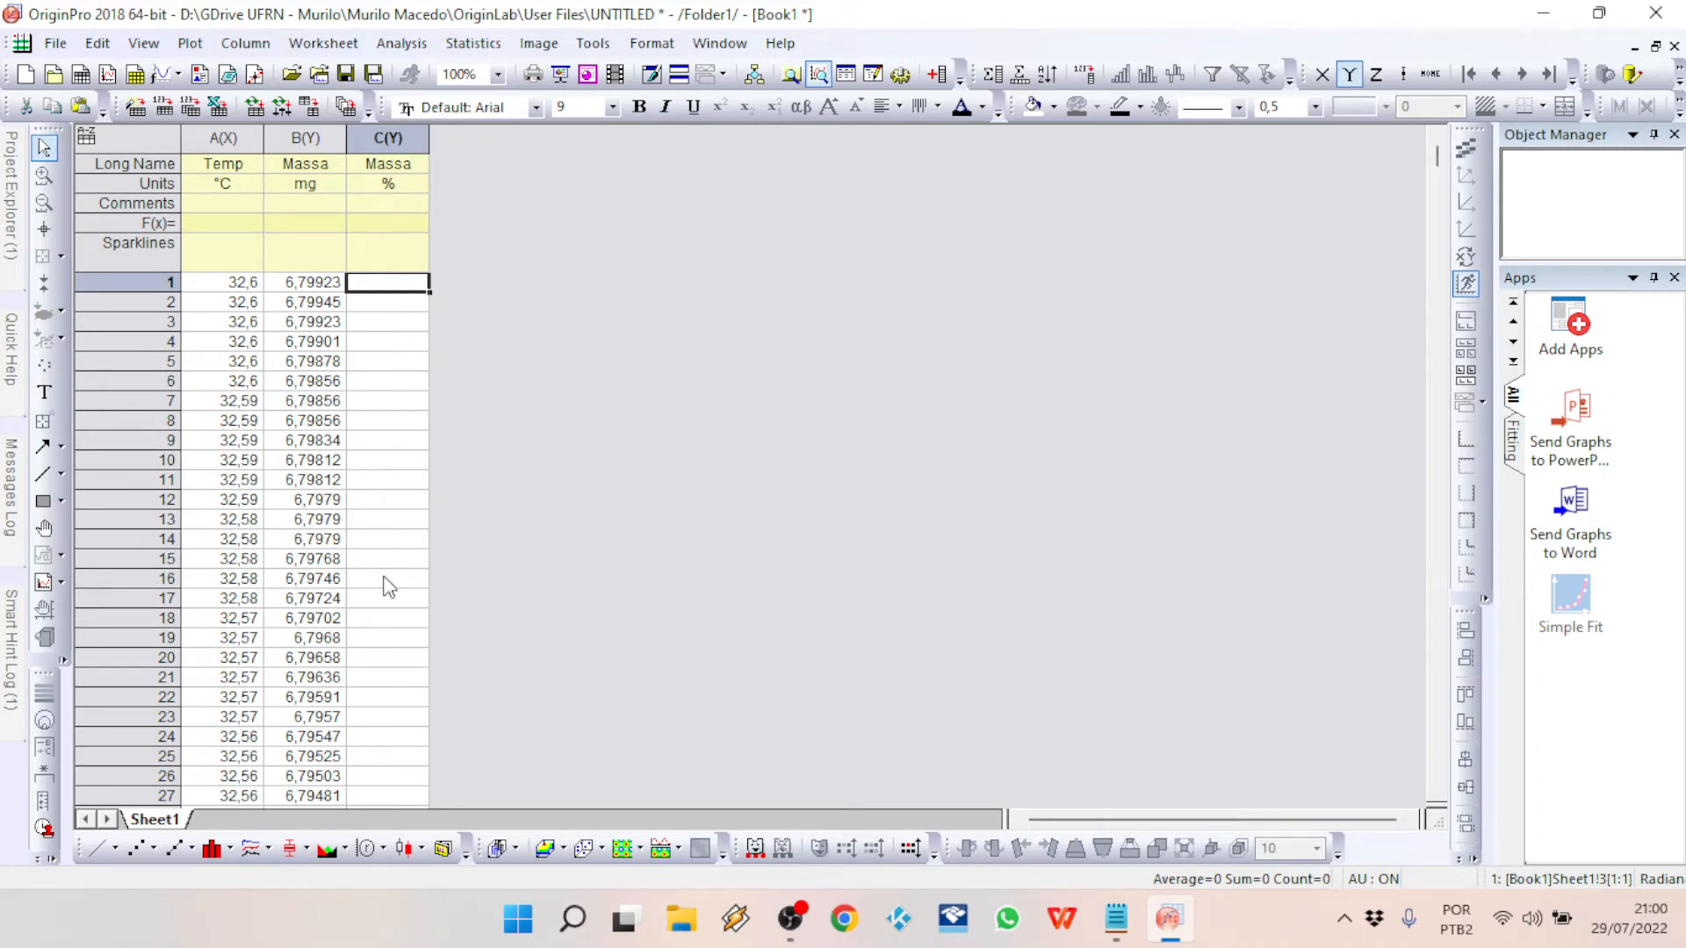
{"action": "left_click", "coordinate": [390, 224]}
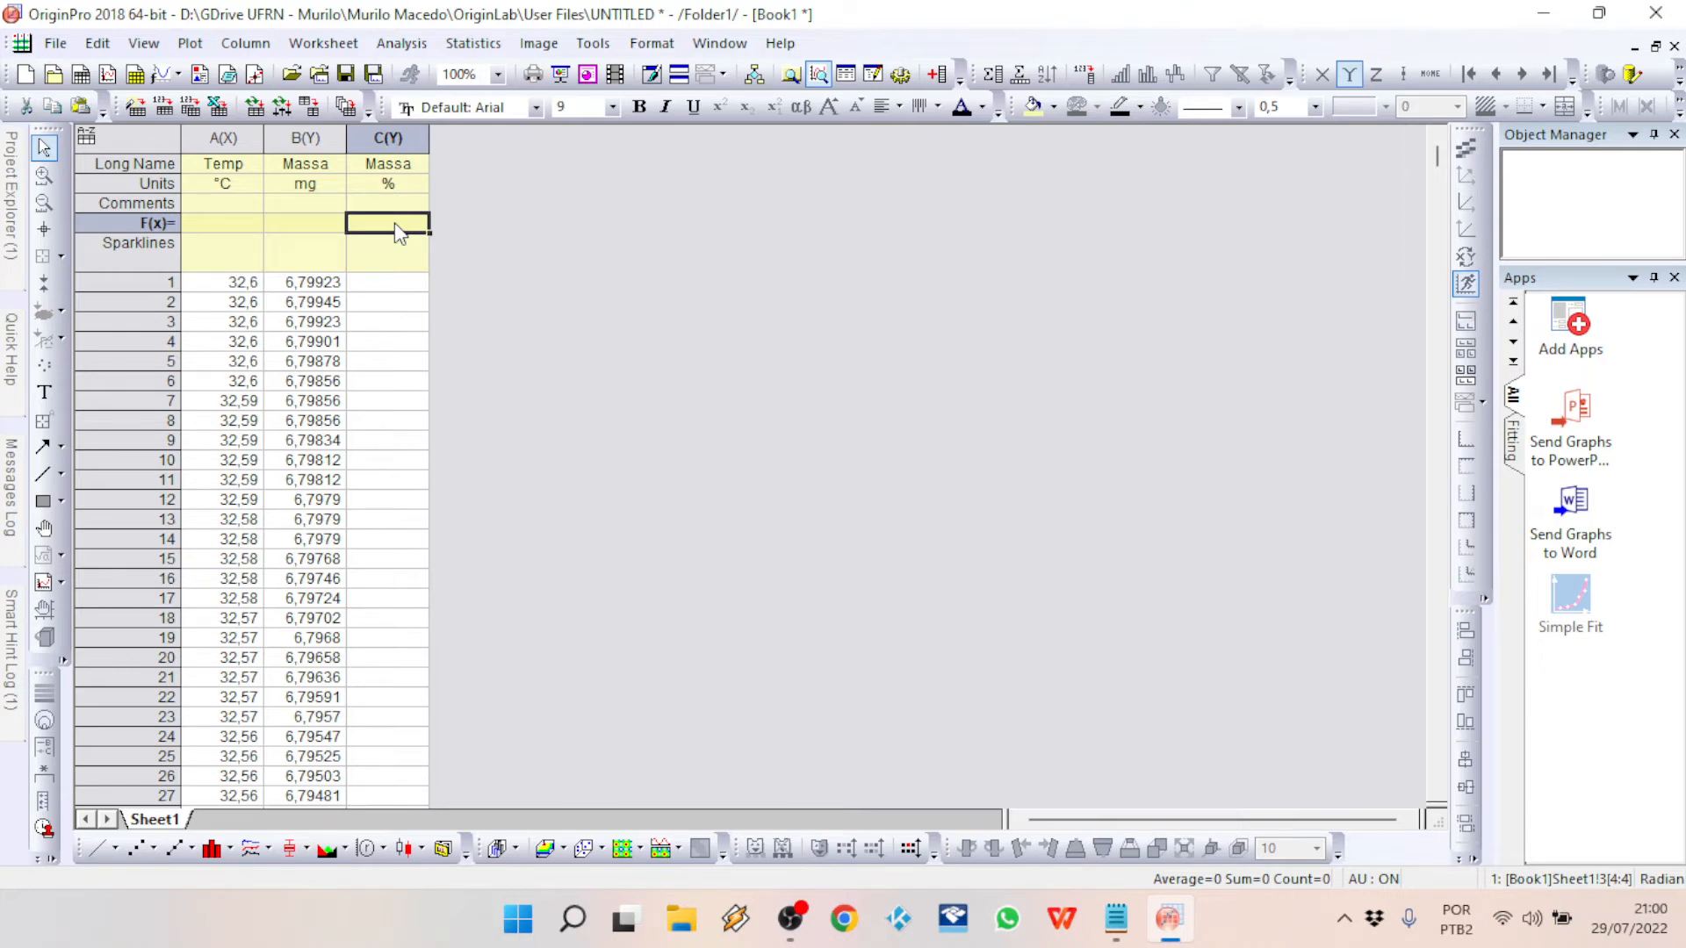
{"action": "right_click", "coordinate": [475, 262]}
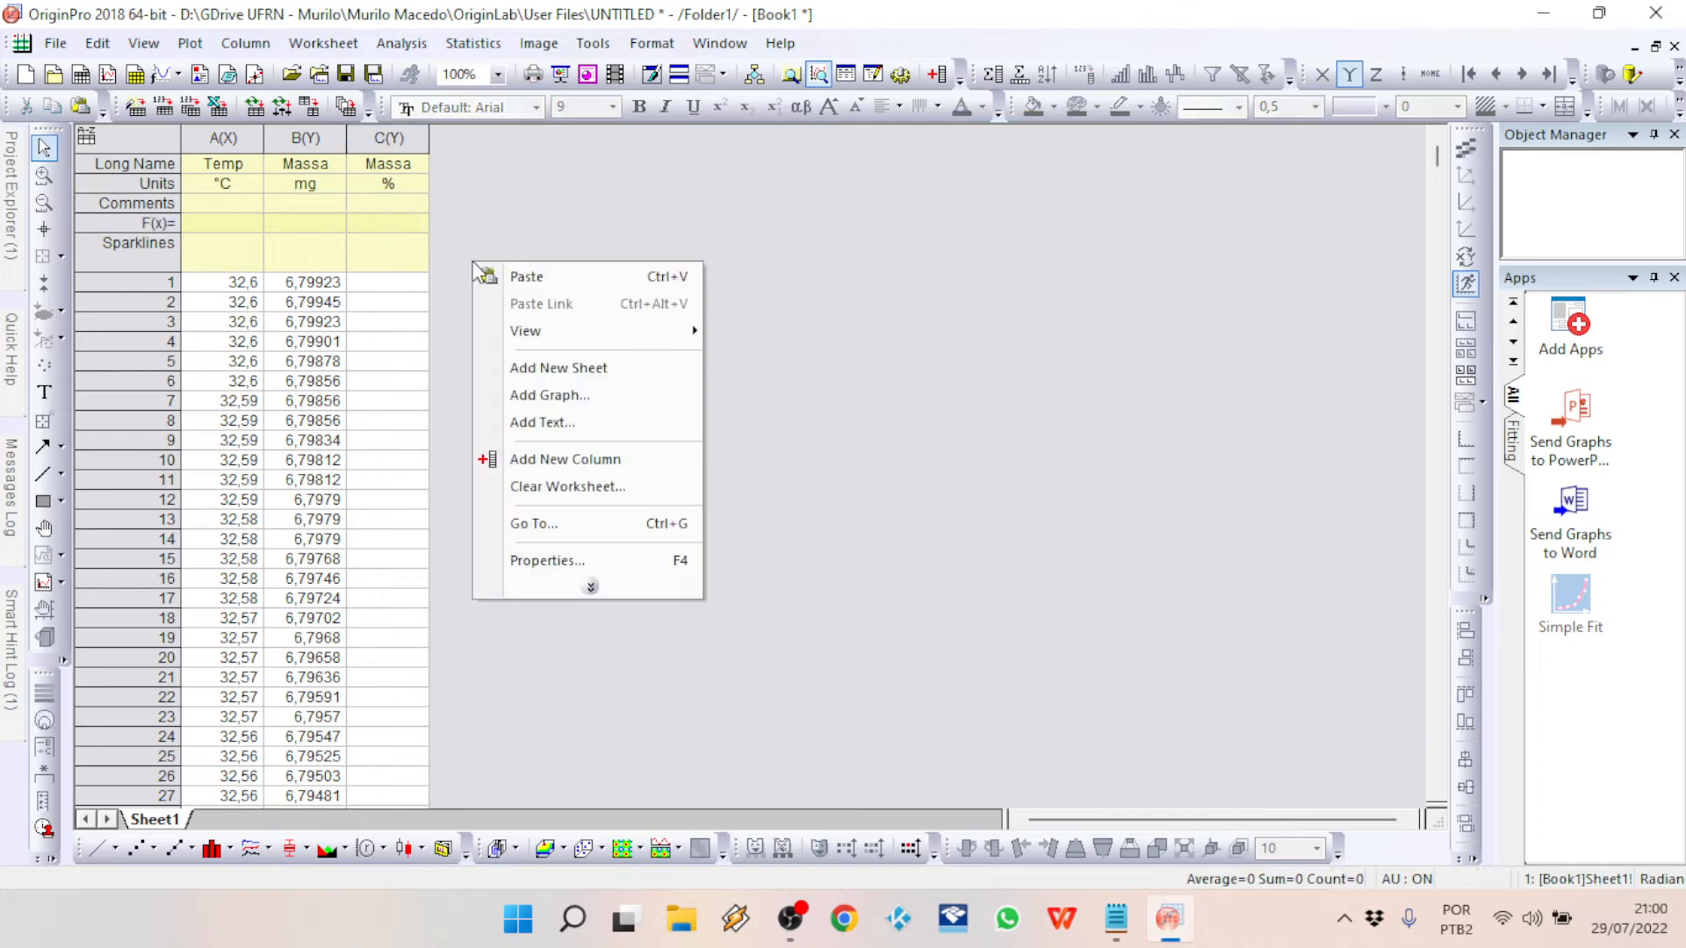
{"action": "left_click", "coordinate": [567, 457]}
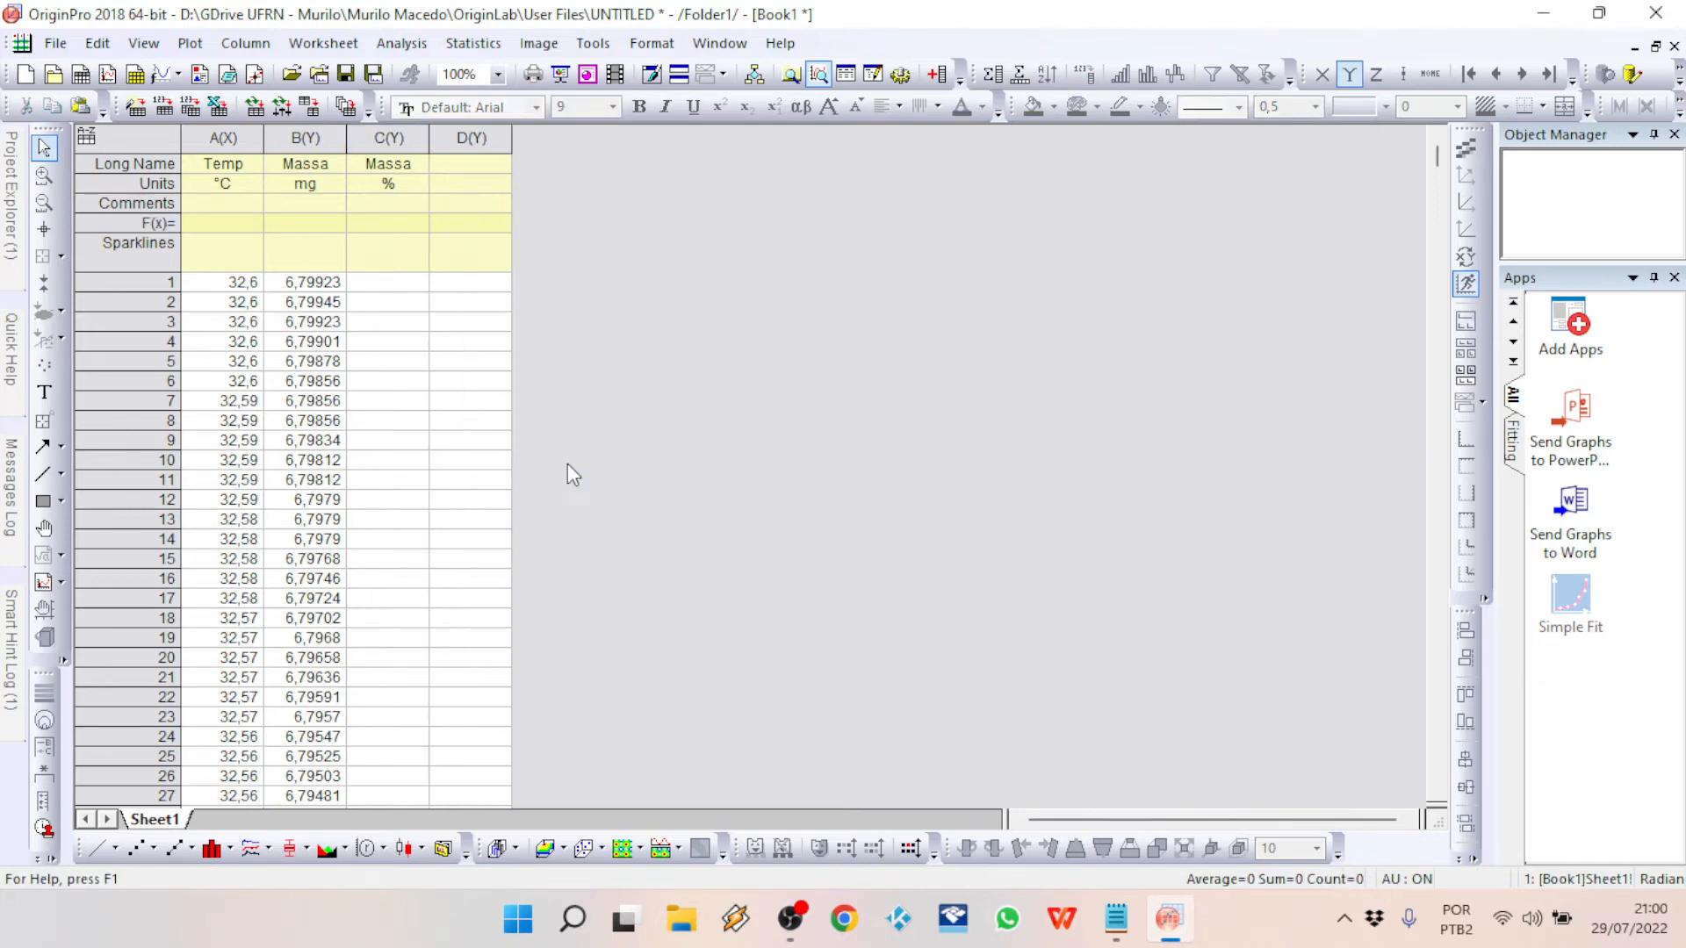
Step: Set the column formula of column D to Col(B)+1
{"action": "left_click", "coordinate": [480, 226]}
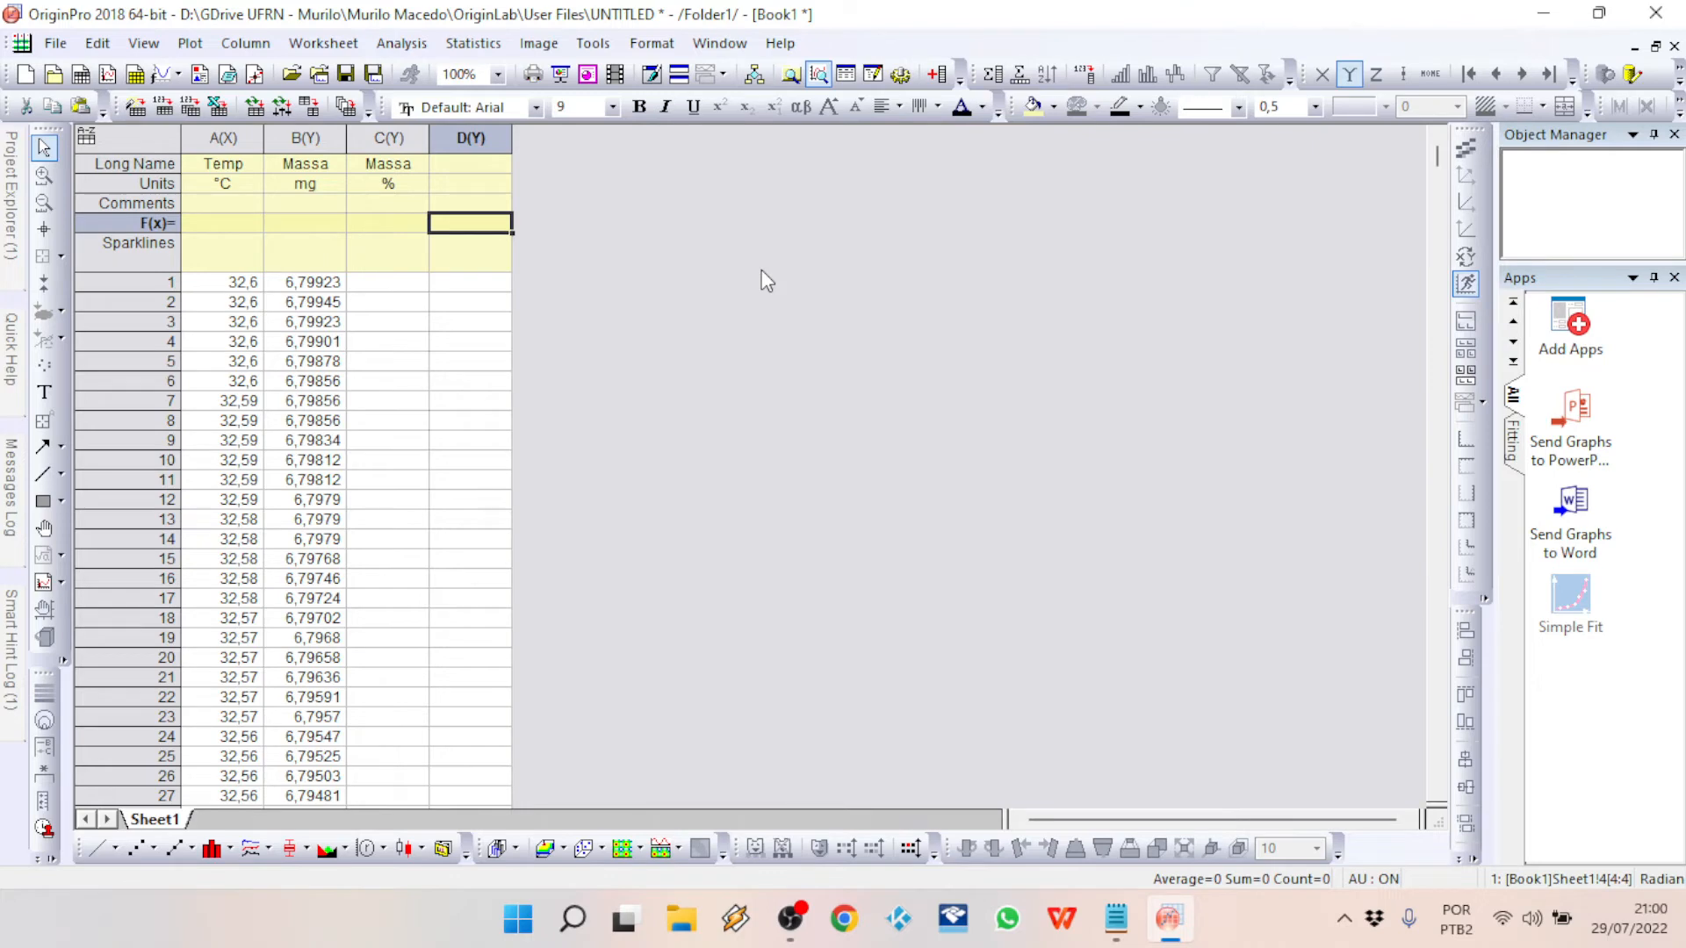
{"action": "type", "text": "Col(B)+"}
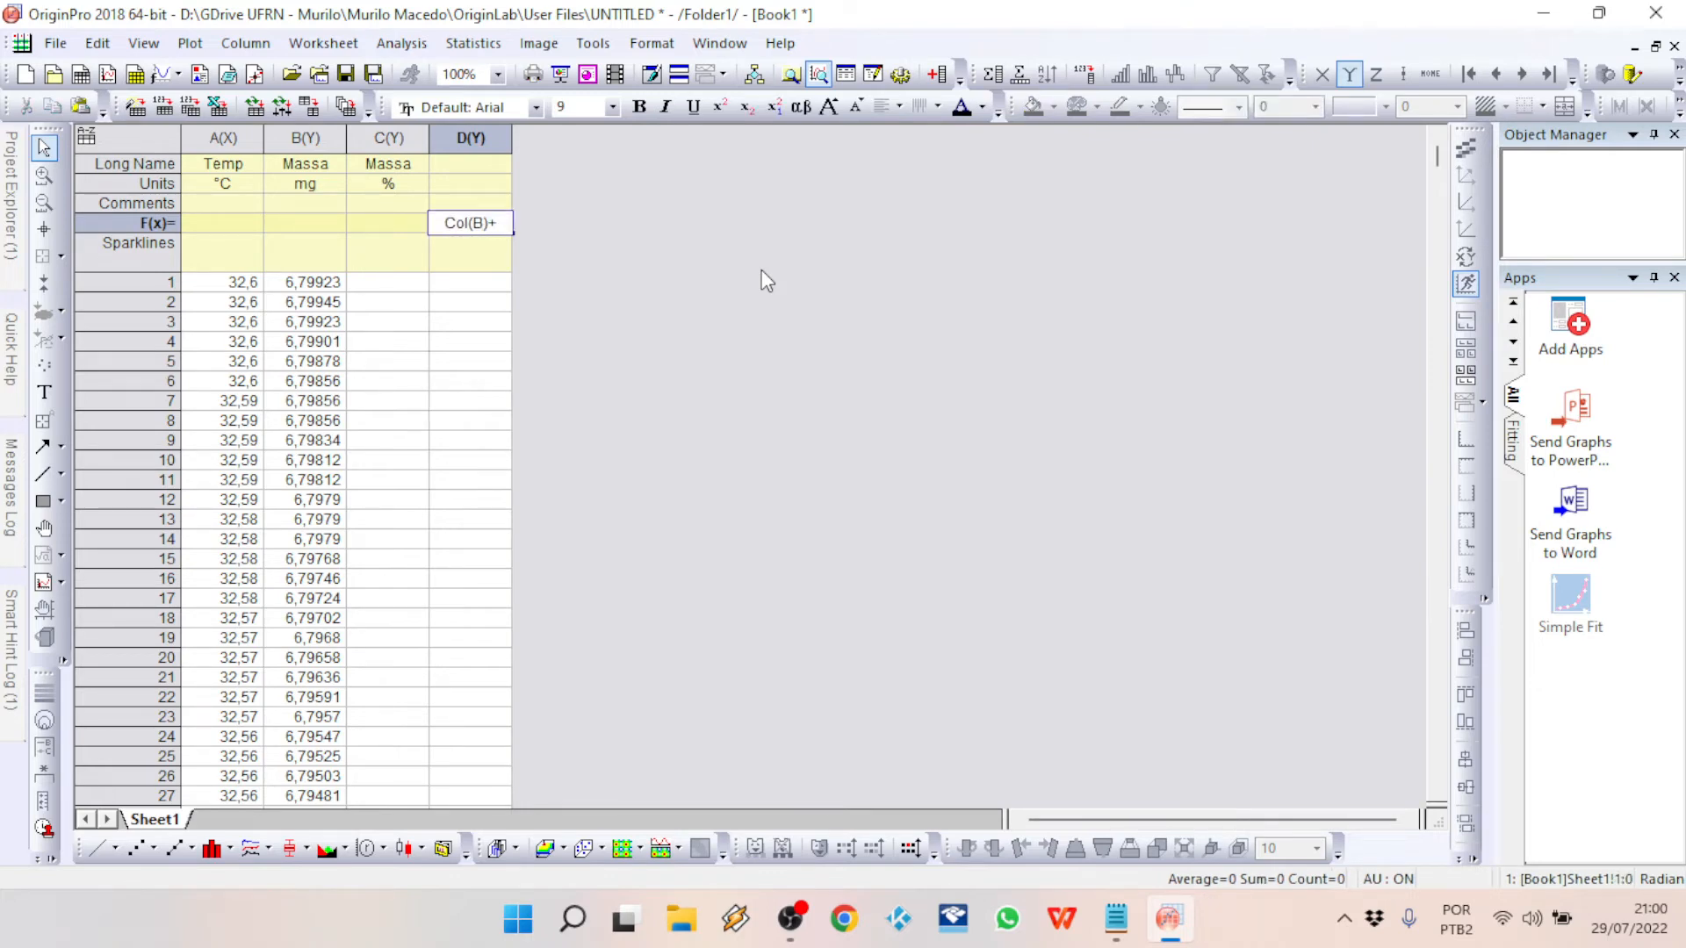
{"action": "type", "text": "1"}
{"action": "key", "text": "Return"}
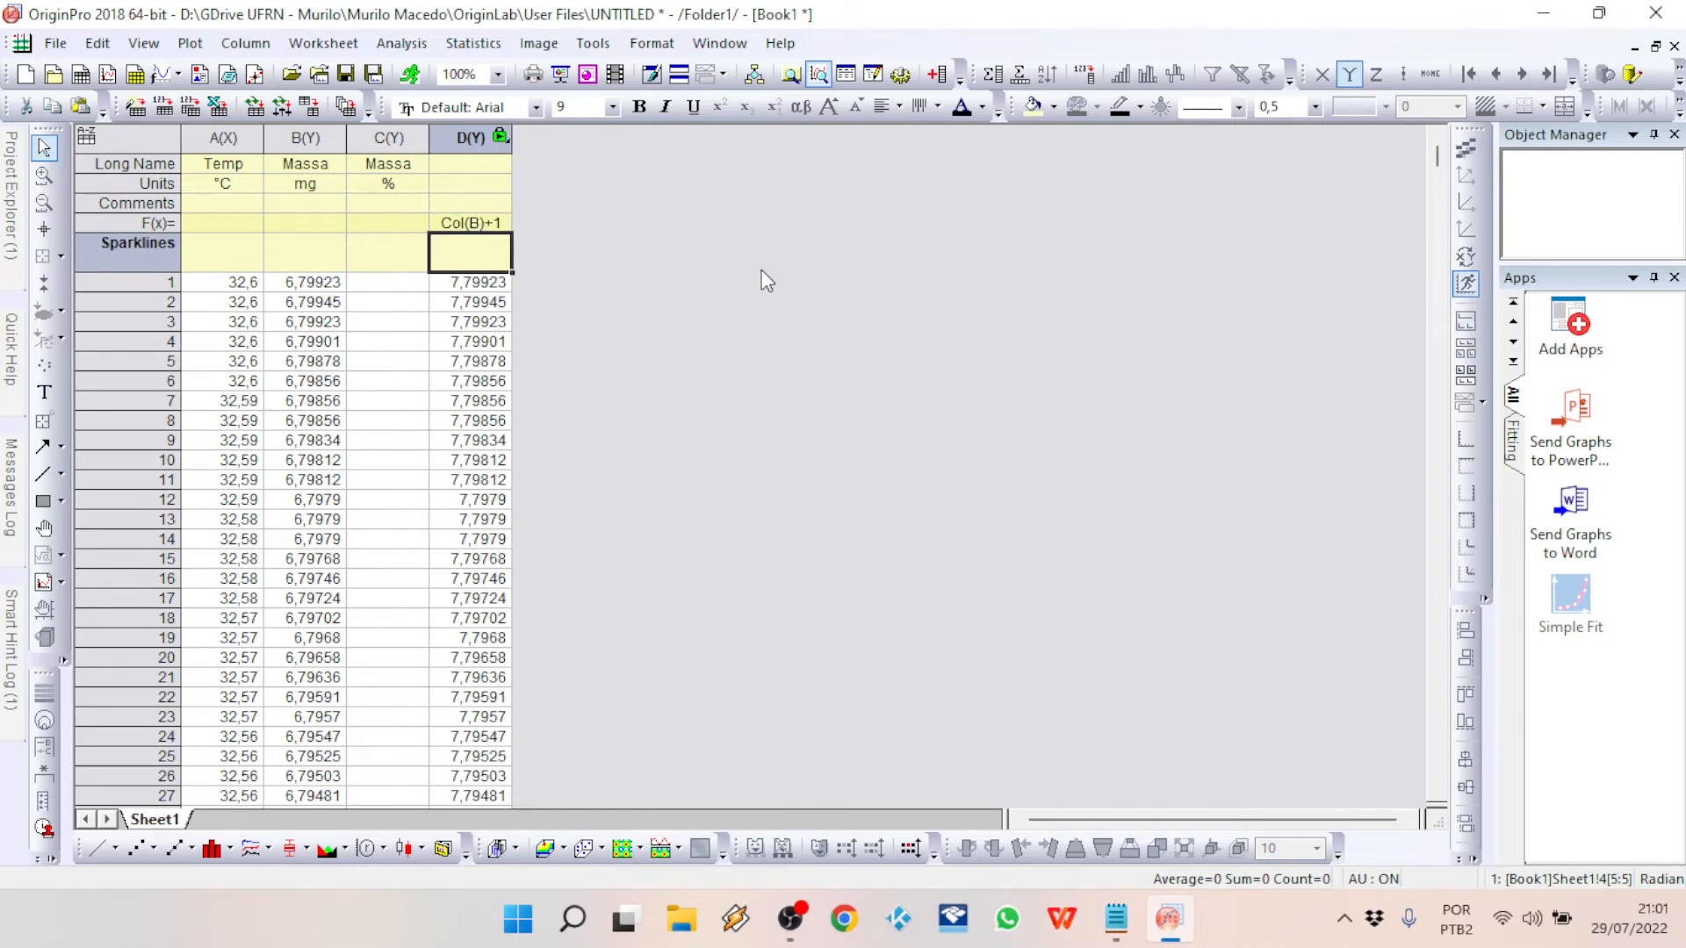
{"action": "left_click", "coordinate": [761, 271]}
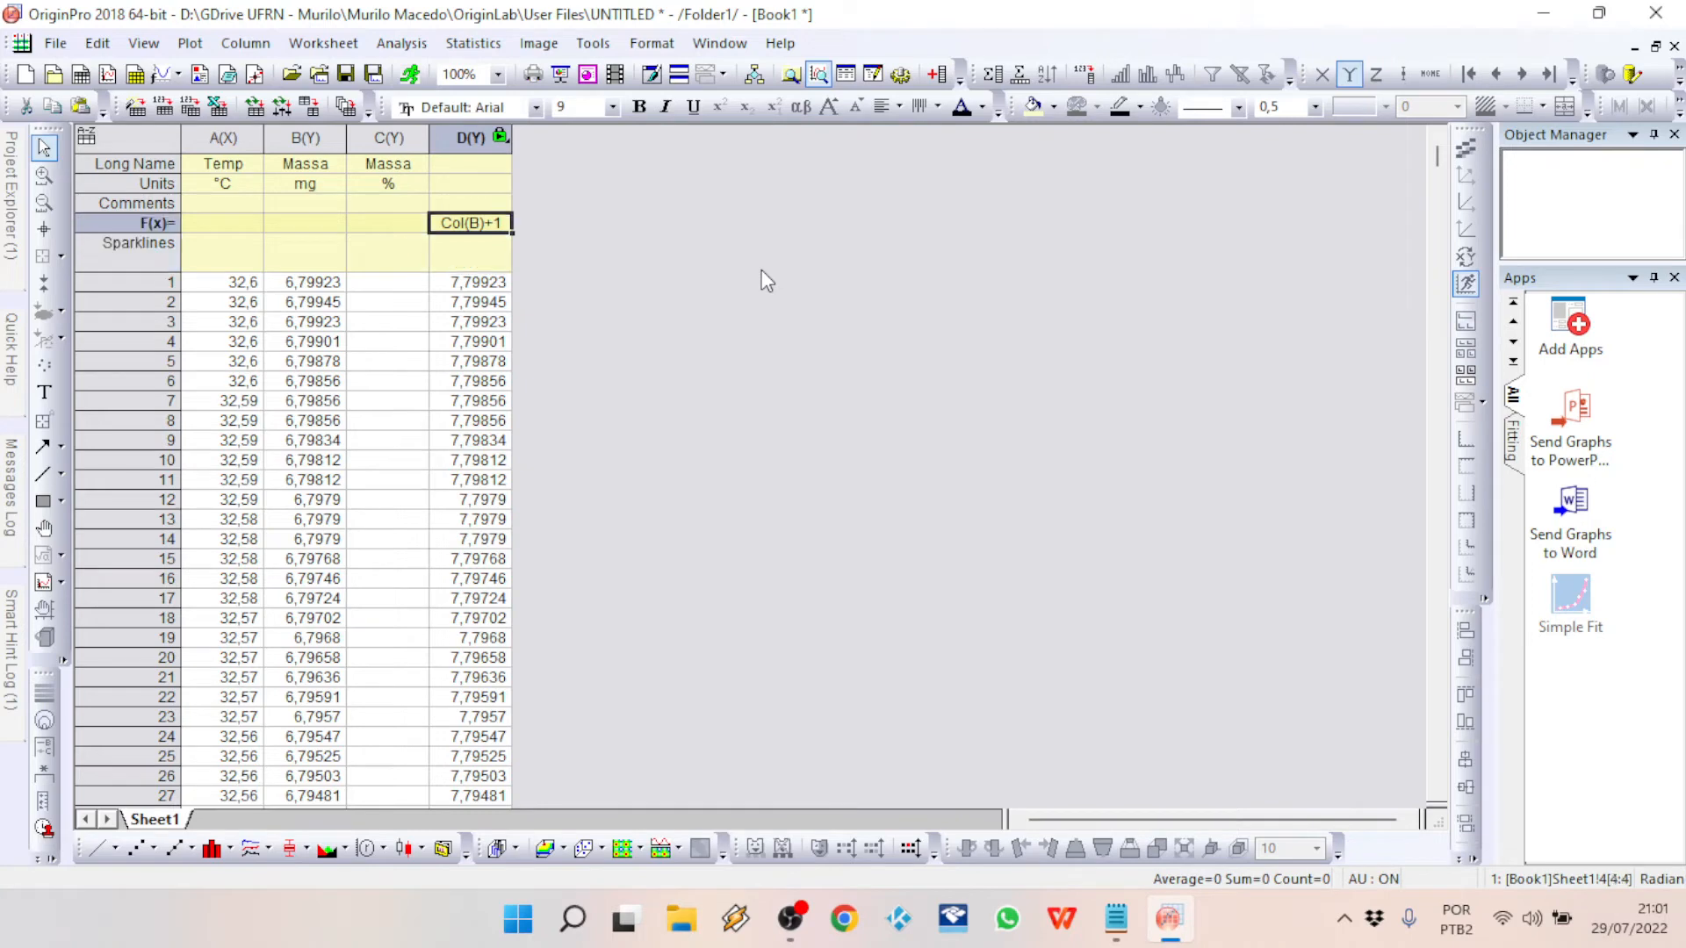
Step: Add a new column E to the worksheet and set its column values to Col(B)+1 through the Set Values dialog
{"action": "right_click", "coordinate": [612, 204]}
{"action": "left_click", "coordinate": [723, 397]}
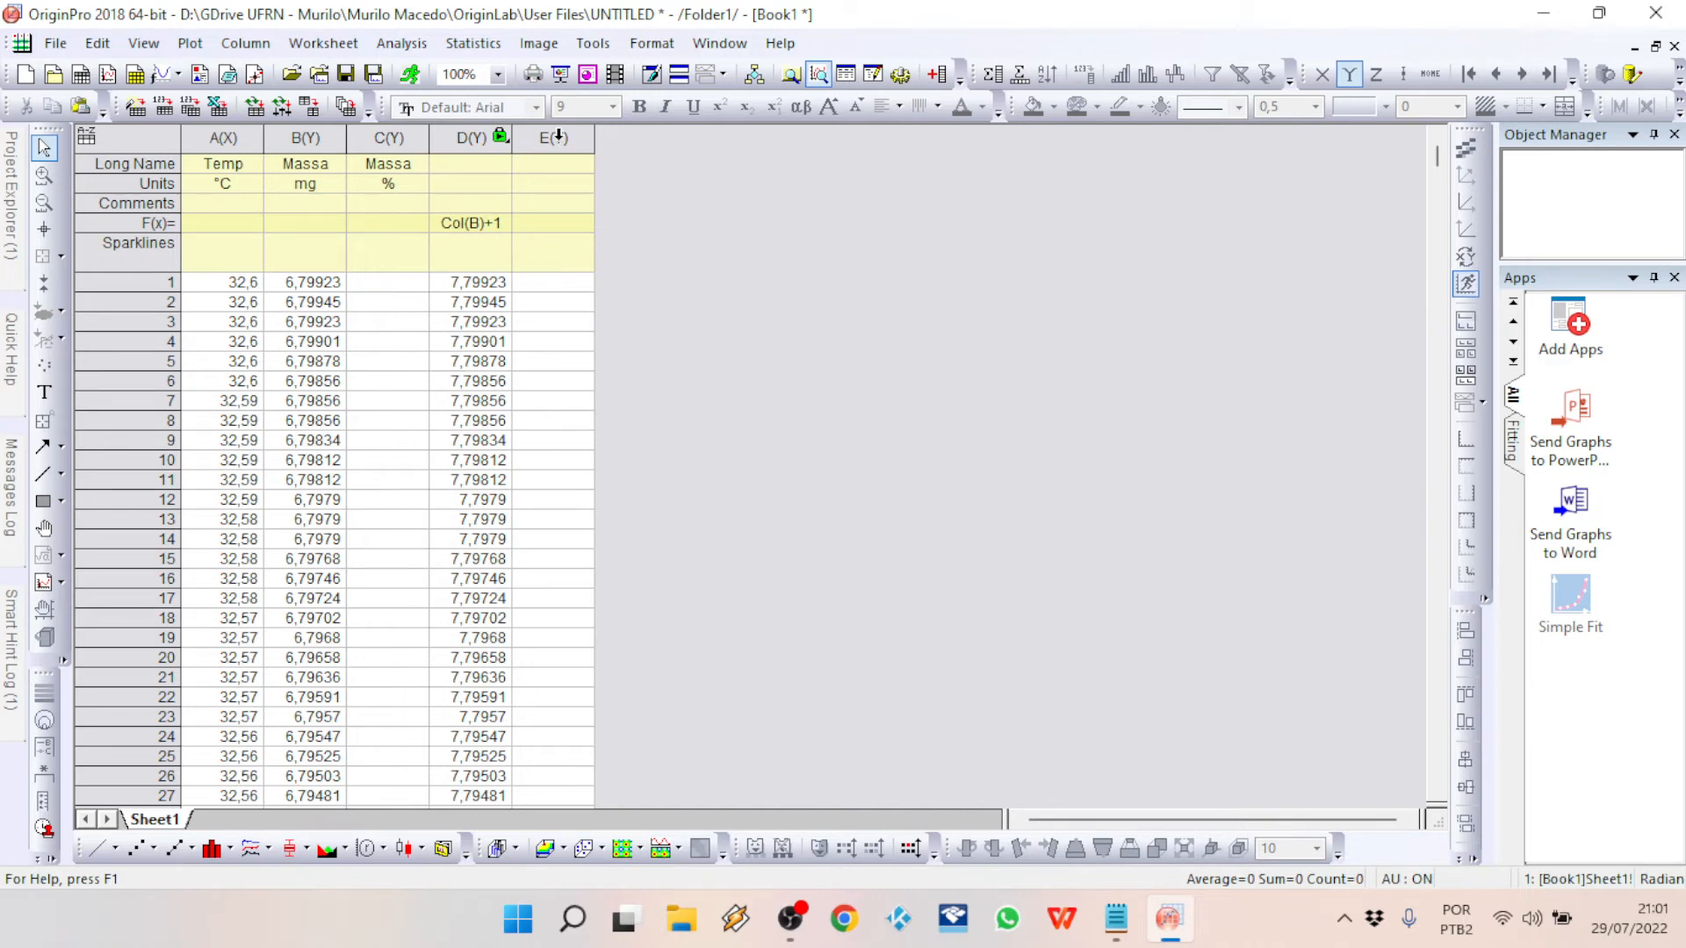
{"action": "right_click", "coordinate": [555, 137]}
{"action": "left_click", "coordinate": [549, 141]}
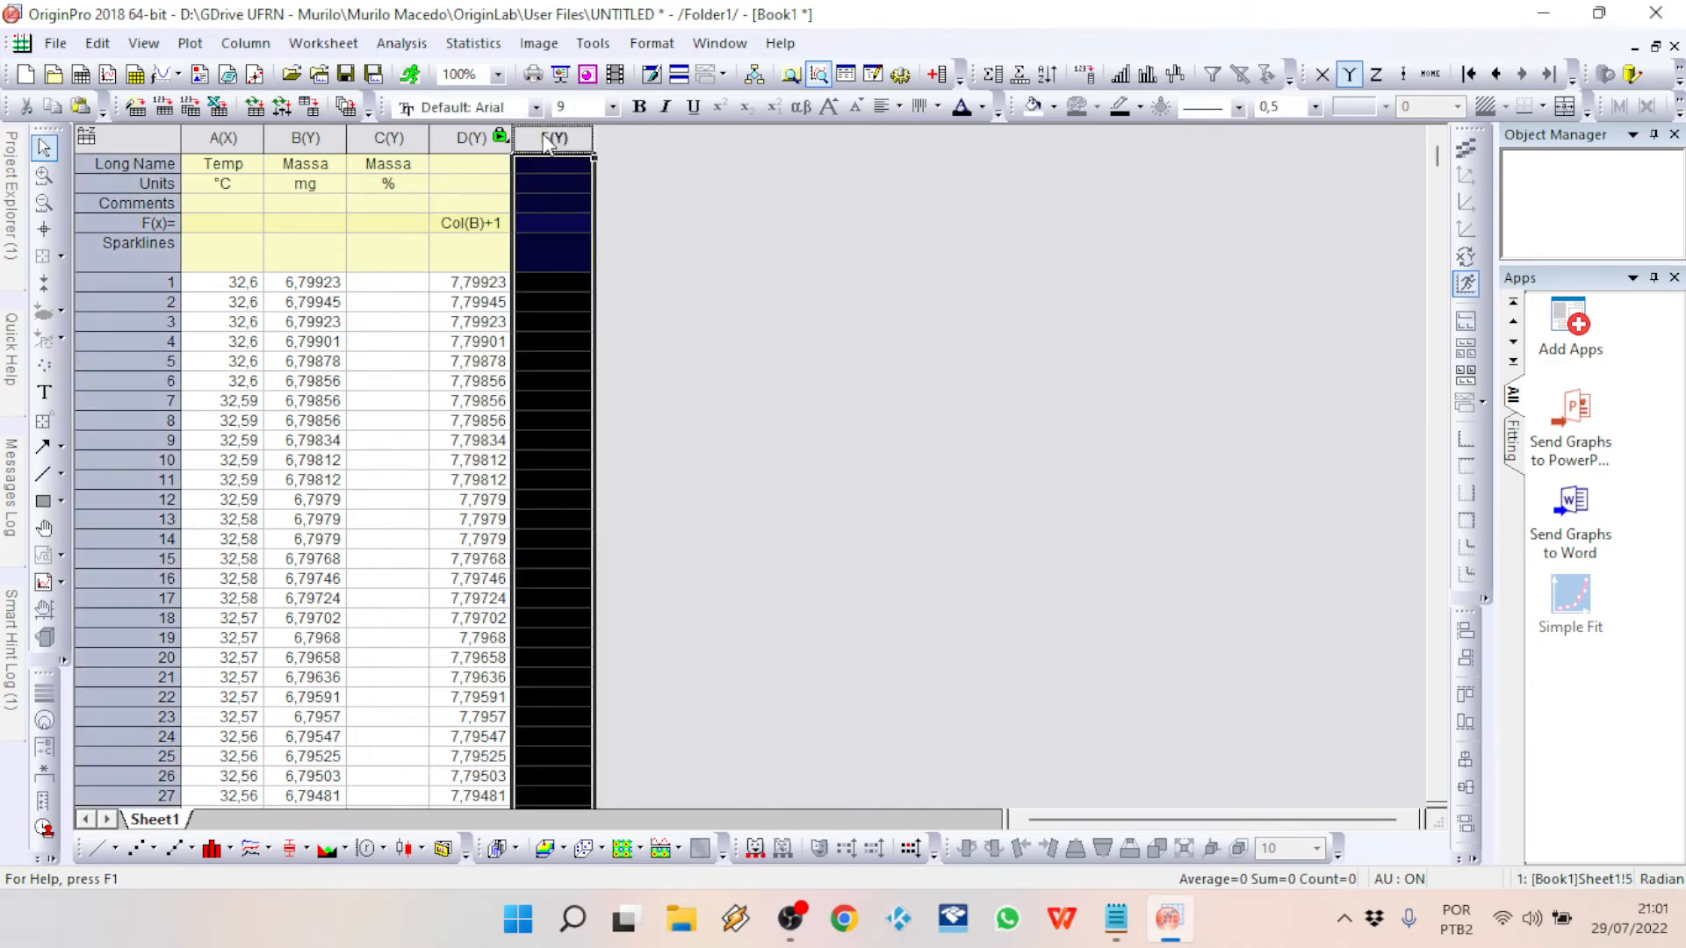
{"action": "right_click", "coordinate": [549, 141]}
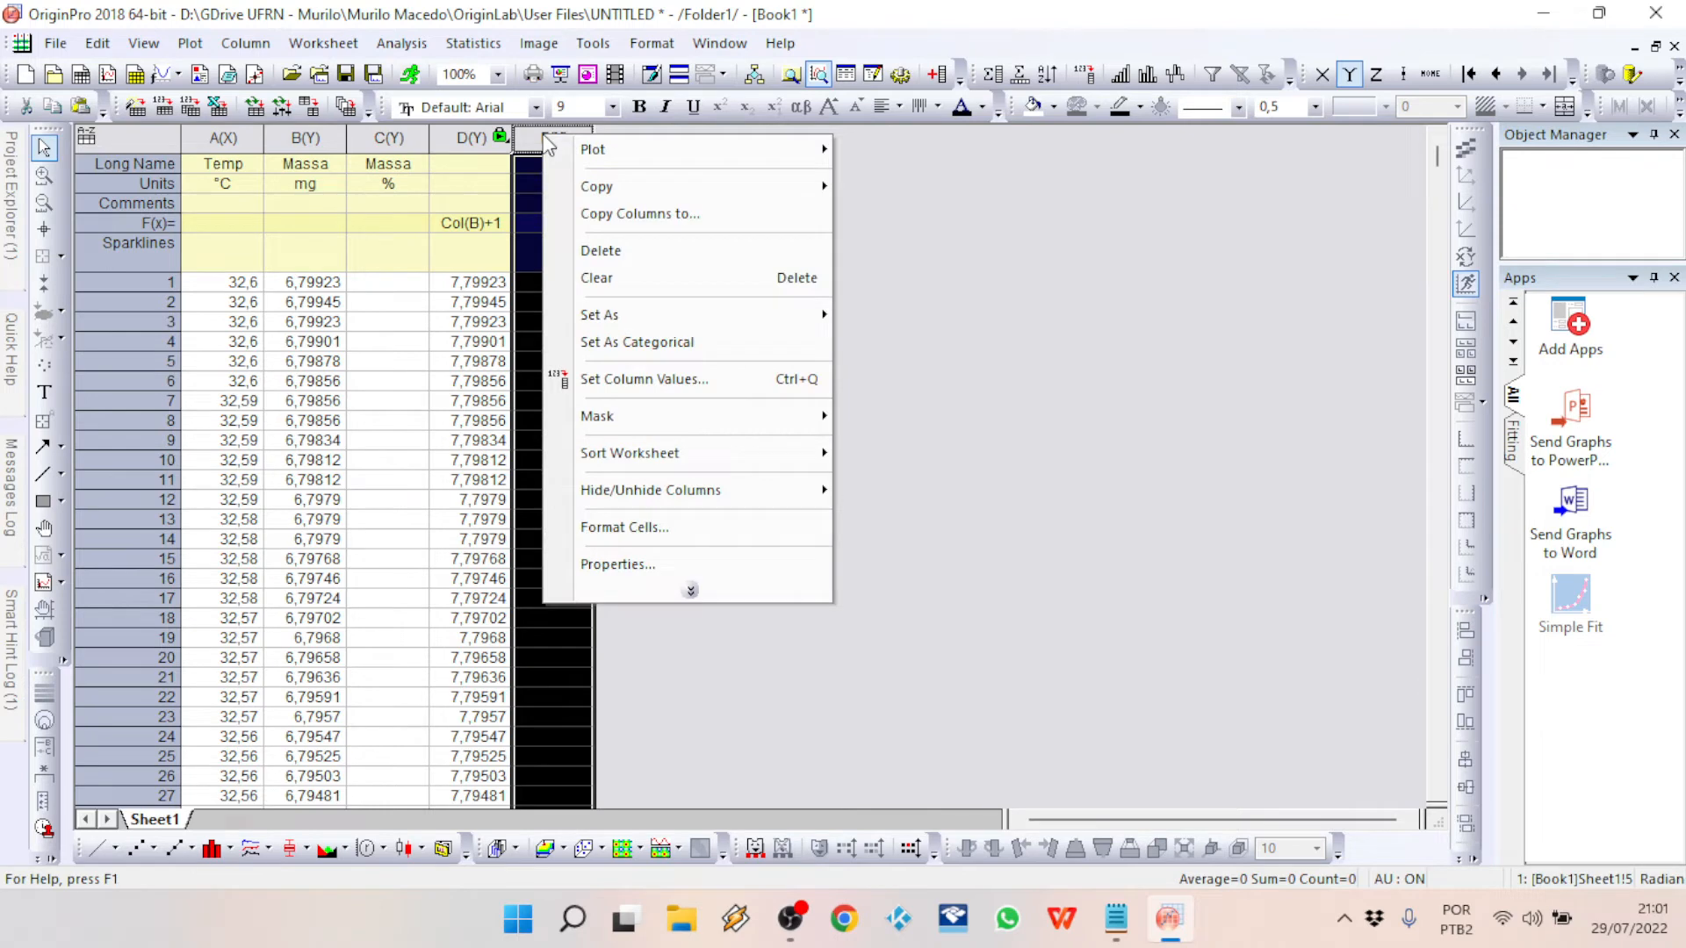
{"action": "left_click", "coordinate": [736, 392]}
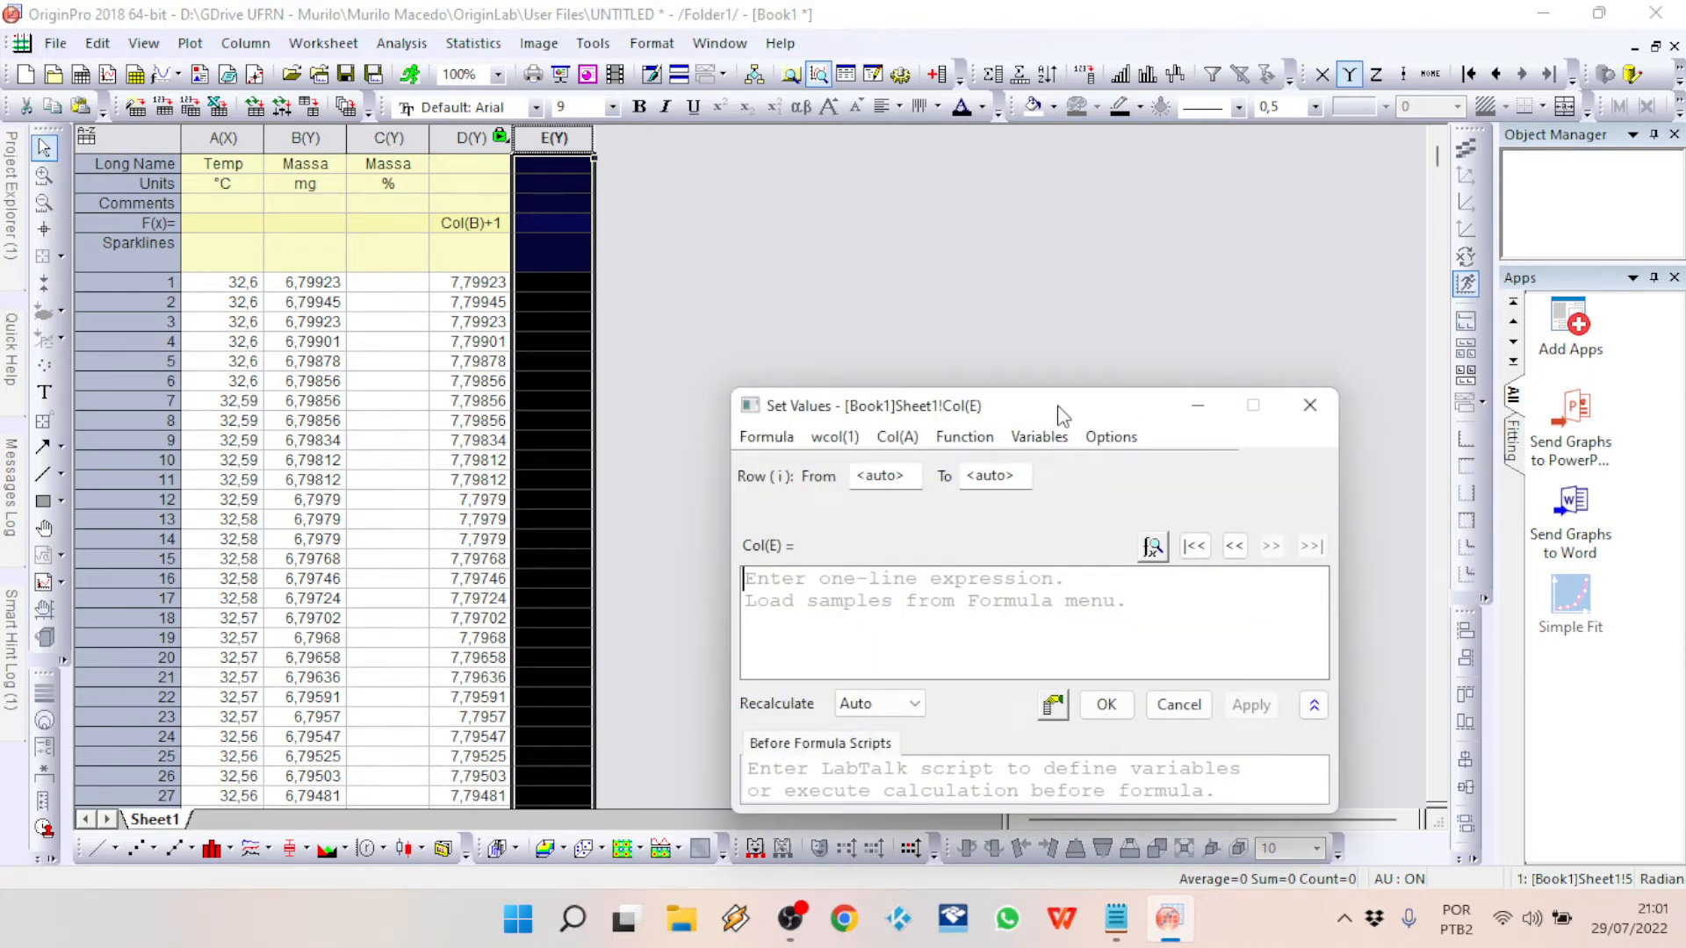
{"action": "left_click_drag", "start_coordinate": [1039, 406], "coordinate": [959, 239]}
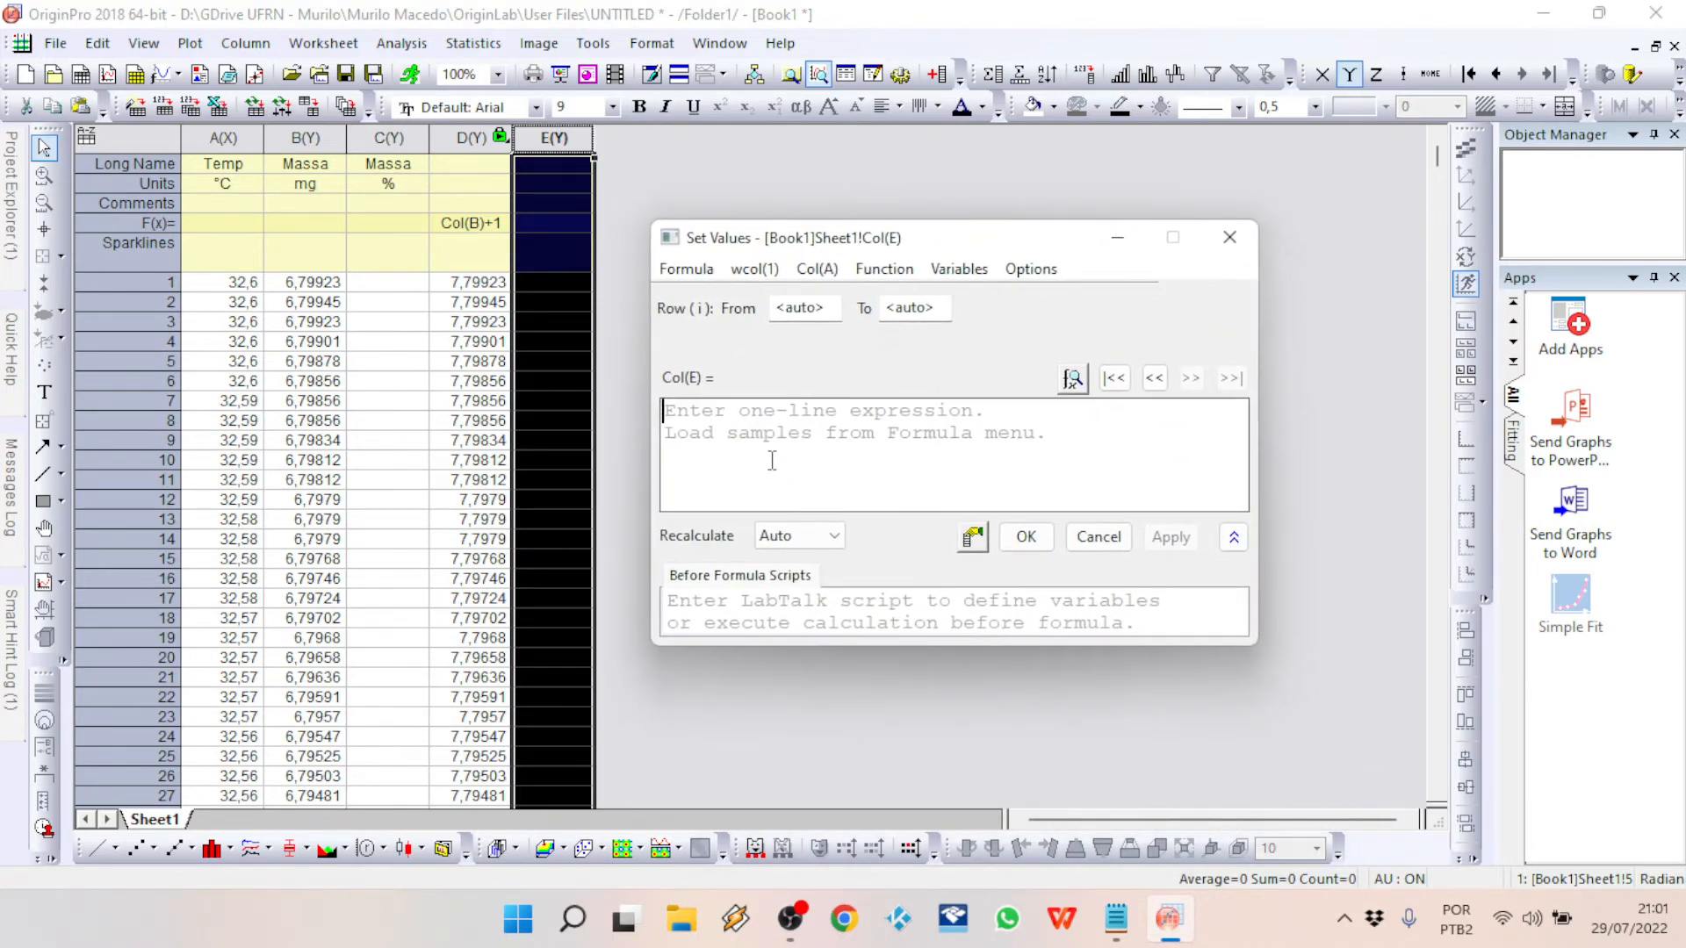
{"action": "type", "text": "Col(B)+1"}
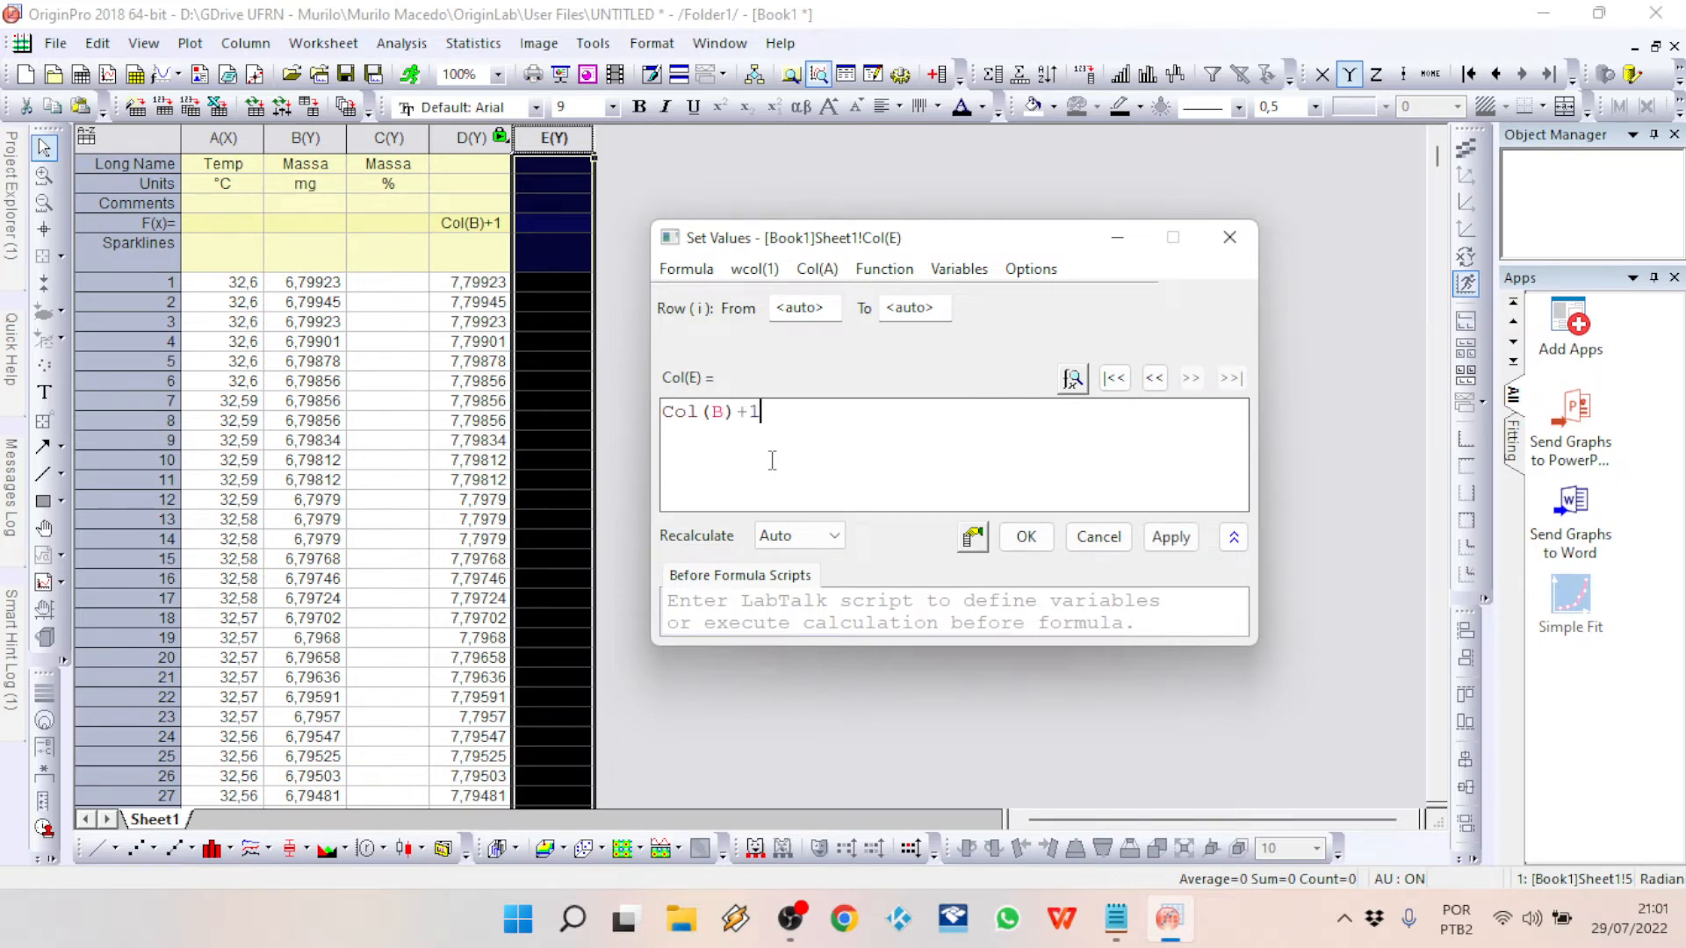
{"action": "left_click", "coordinate": [1027, 537]}
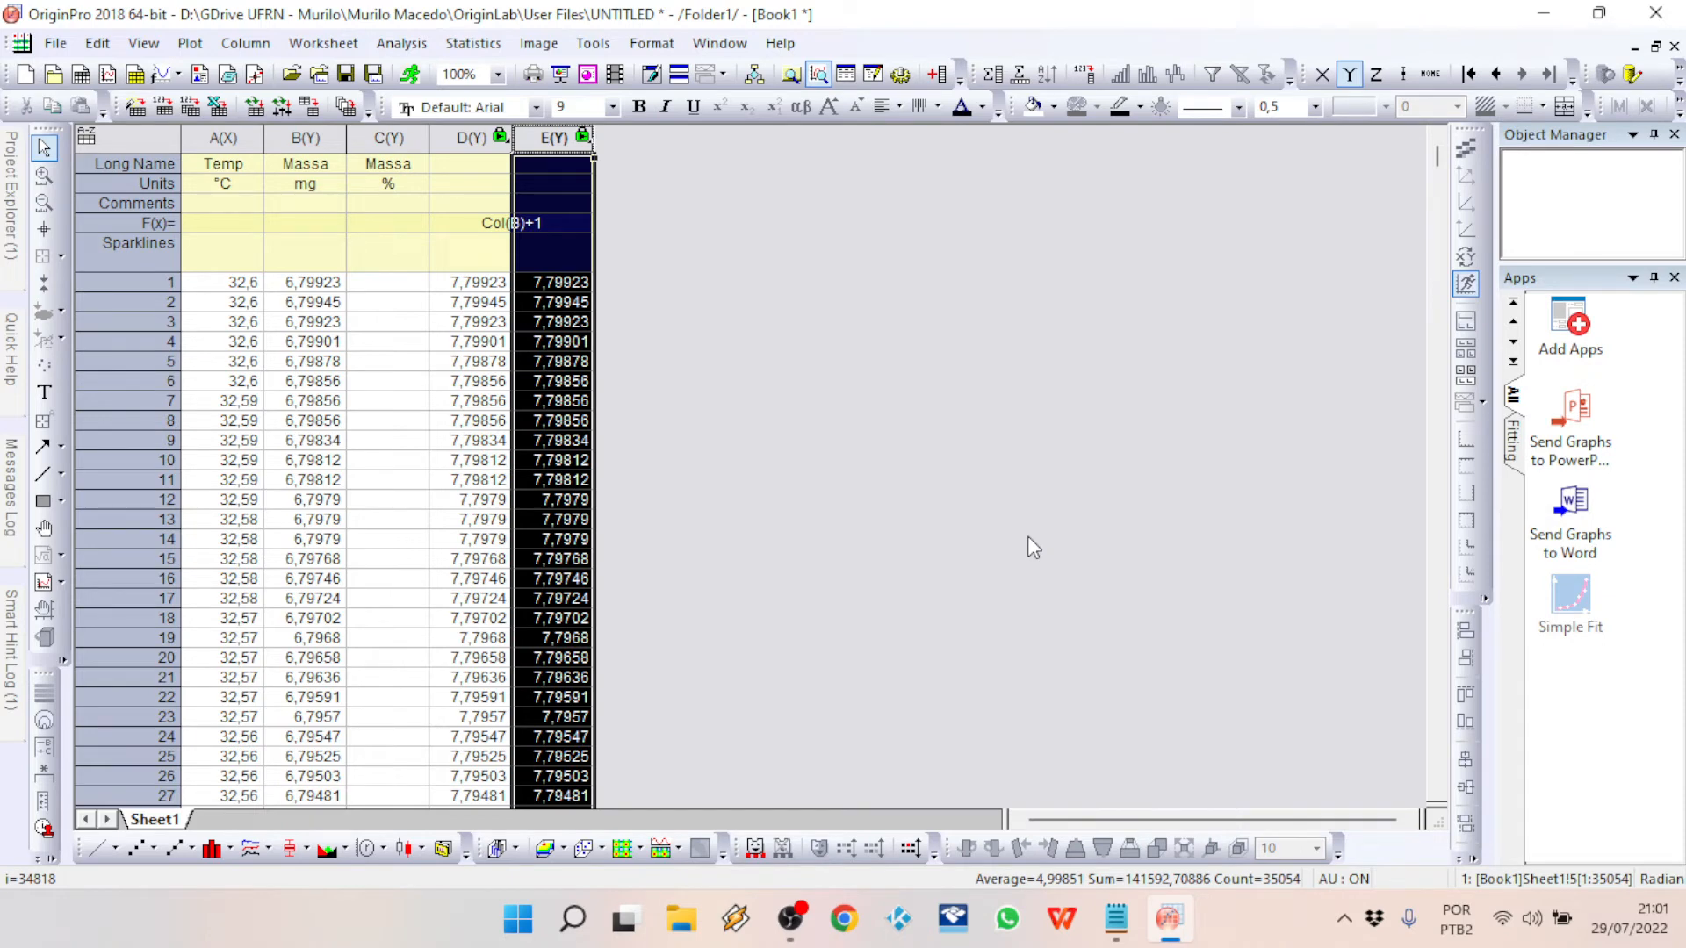
Step: Delete the two test columns D and E from the worksheet
{"action": "left_click", "coordinate": [132, 223]}
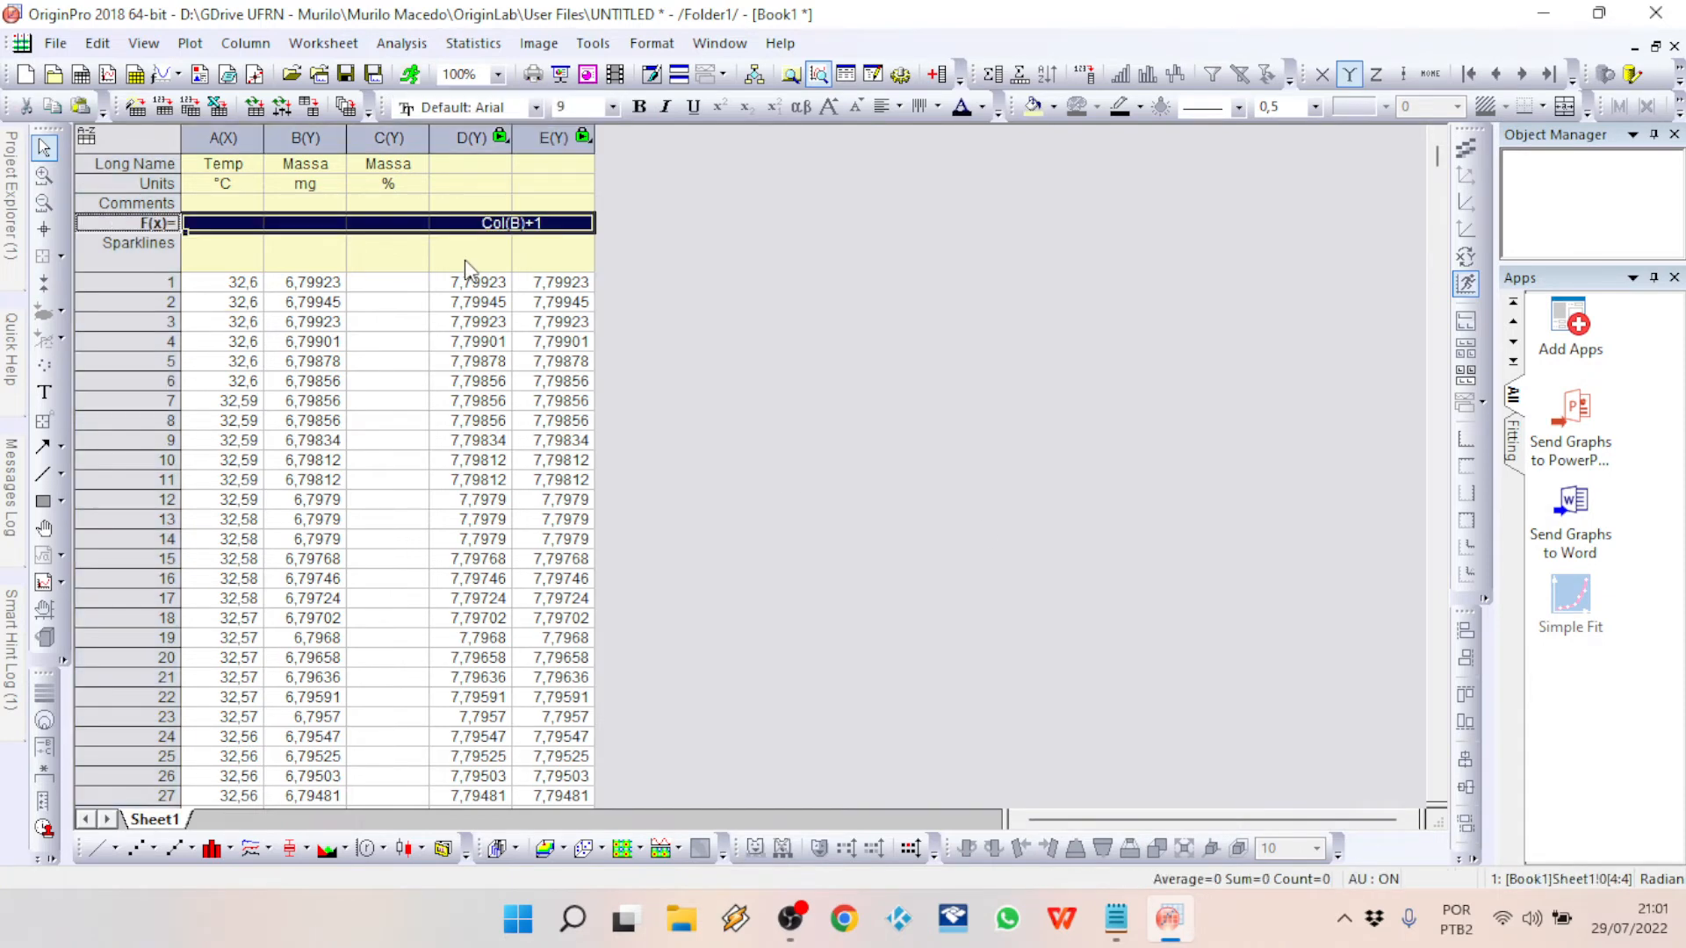
{"action": "left_click", "coordinate": [552, 137]}
{"action": "right_click", "coordinate": [546, 136]}
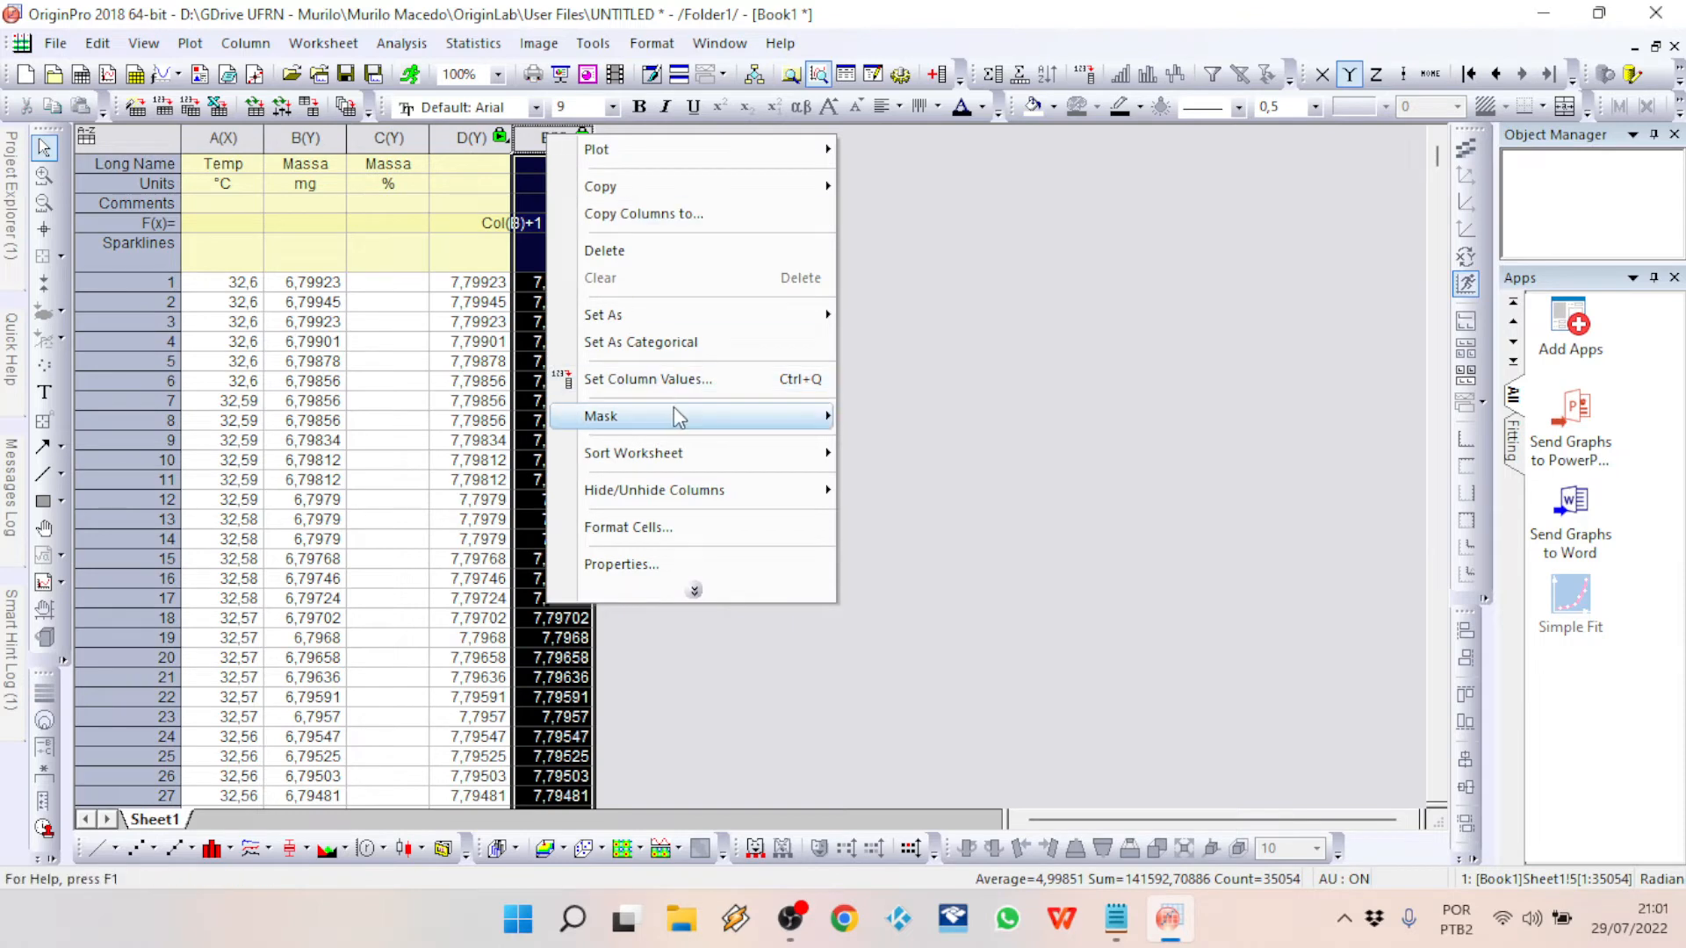
{"action": "left_click", "coordinate": [1083, 344]}
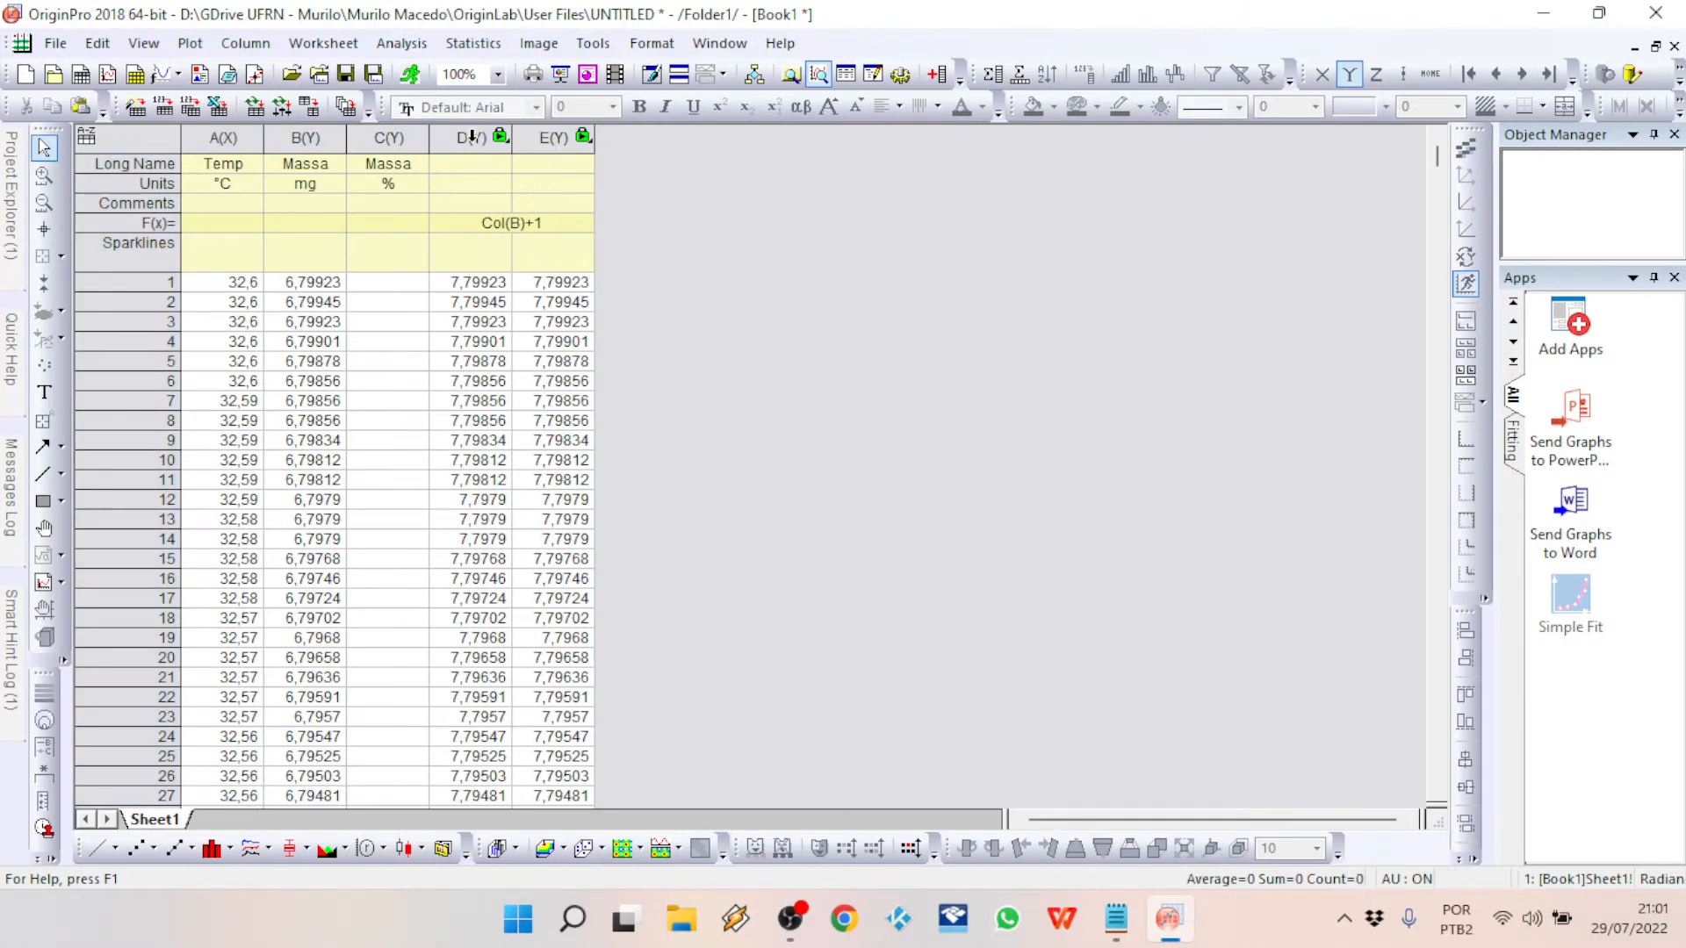
{"action": "left_click_drag", "start_coordinate": [470, 138], "coordinate": [551, 138]}
{"action": "right_click", "coordinate": [560, 140]}
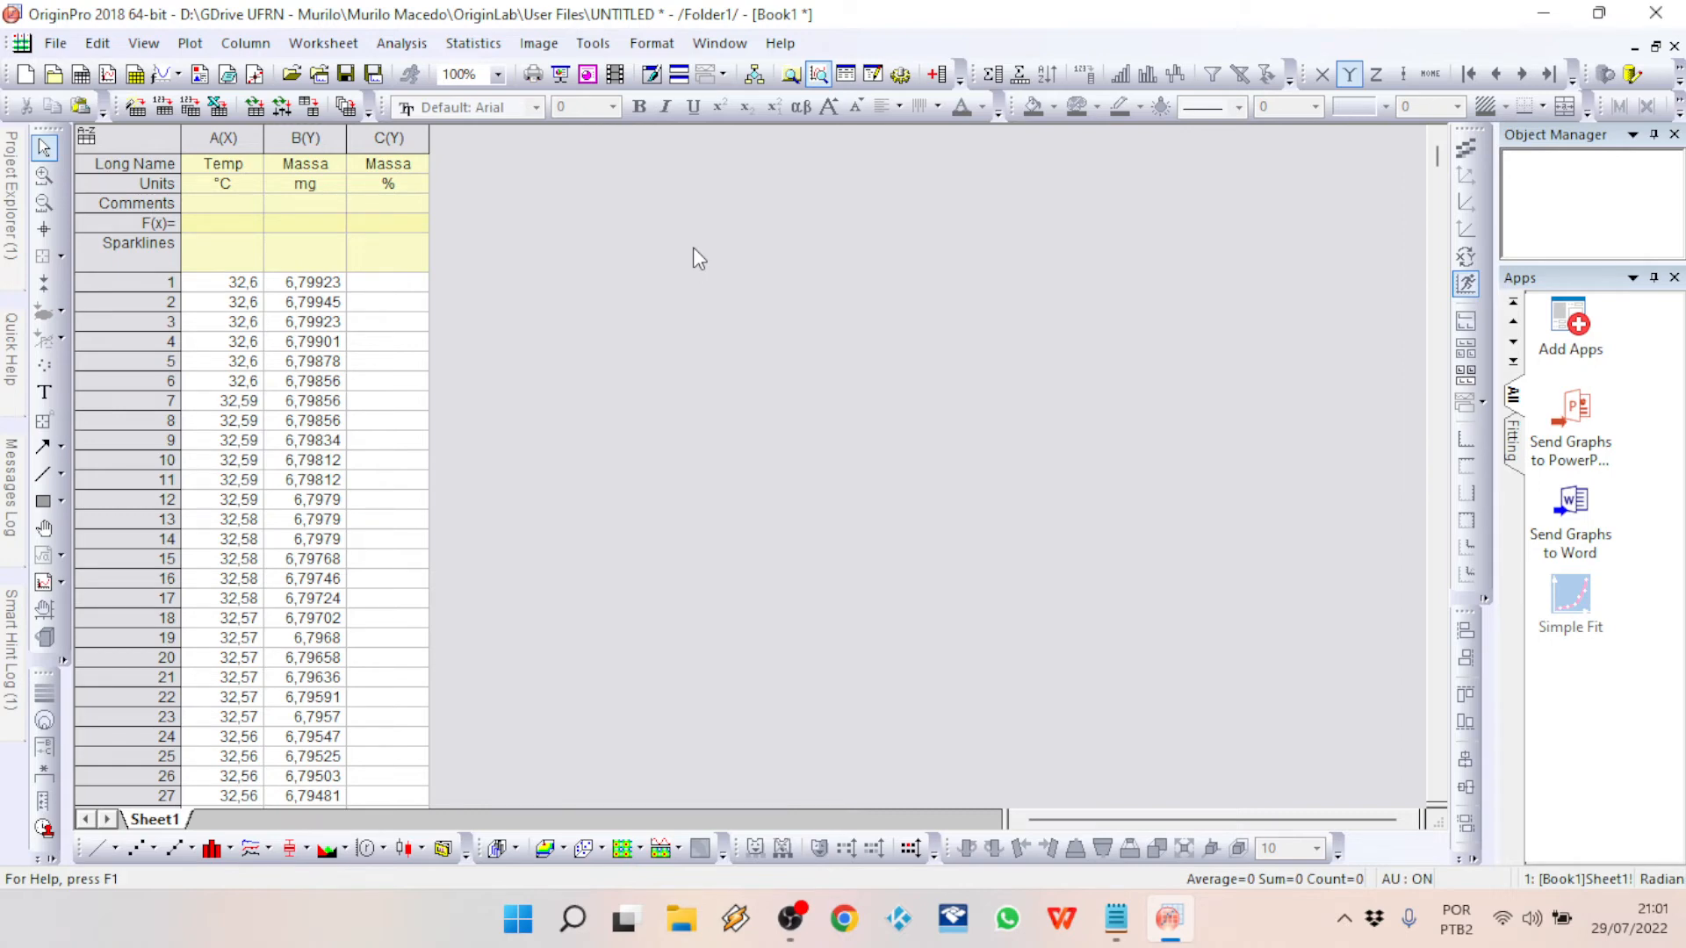
Step: Set the formula of the Massa (%) column to 100*Col(B)/6,799 and widen the column to fit its values
{"action": "left_click", "coordinate": [395, 225]}
{"action": "left_click", "coordinate": [395, 226]}
{"action": "type", "text": "100"}
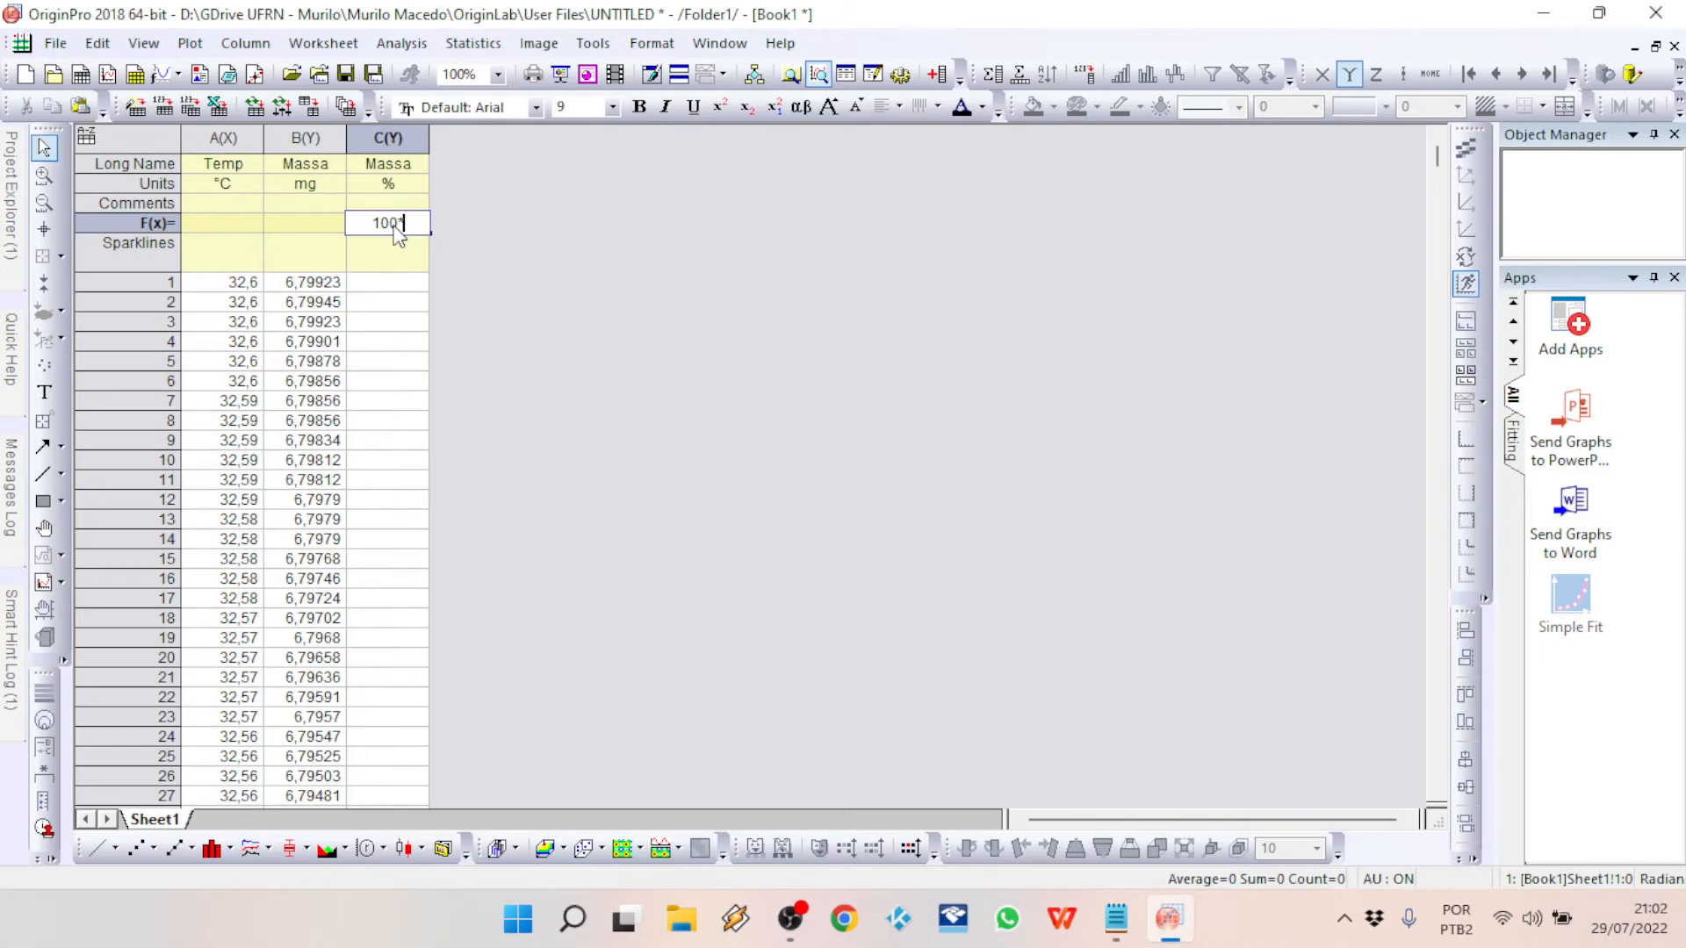
{"action": "type", "text": "*Col(B)/6"}
{"action": "type", "text": ",799"}
{"action": "key", "text": "Return"}
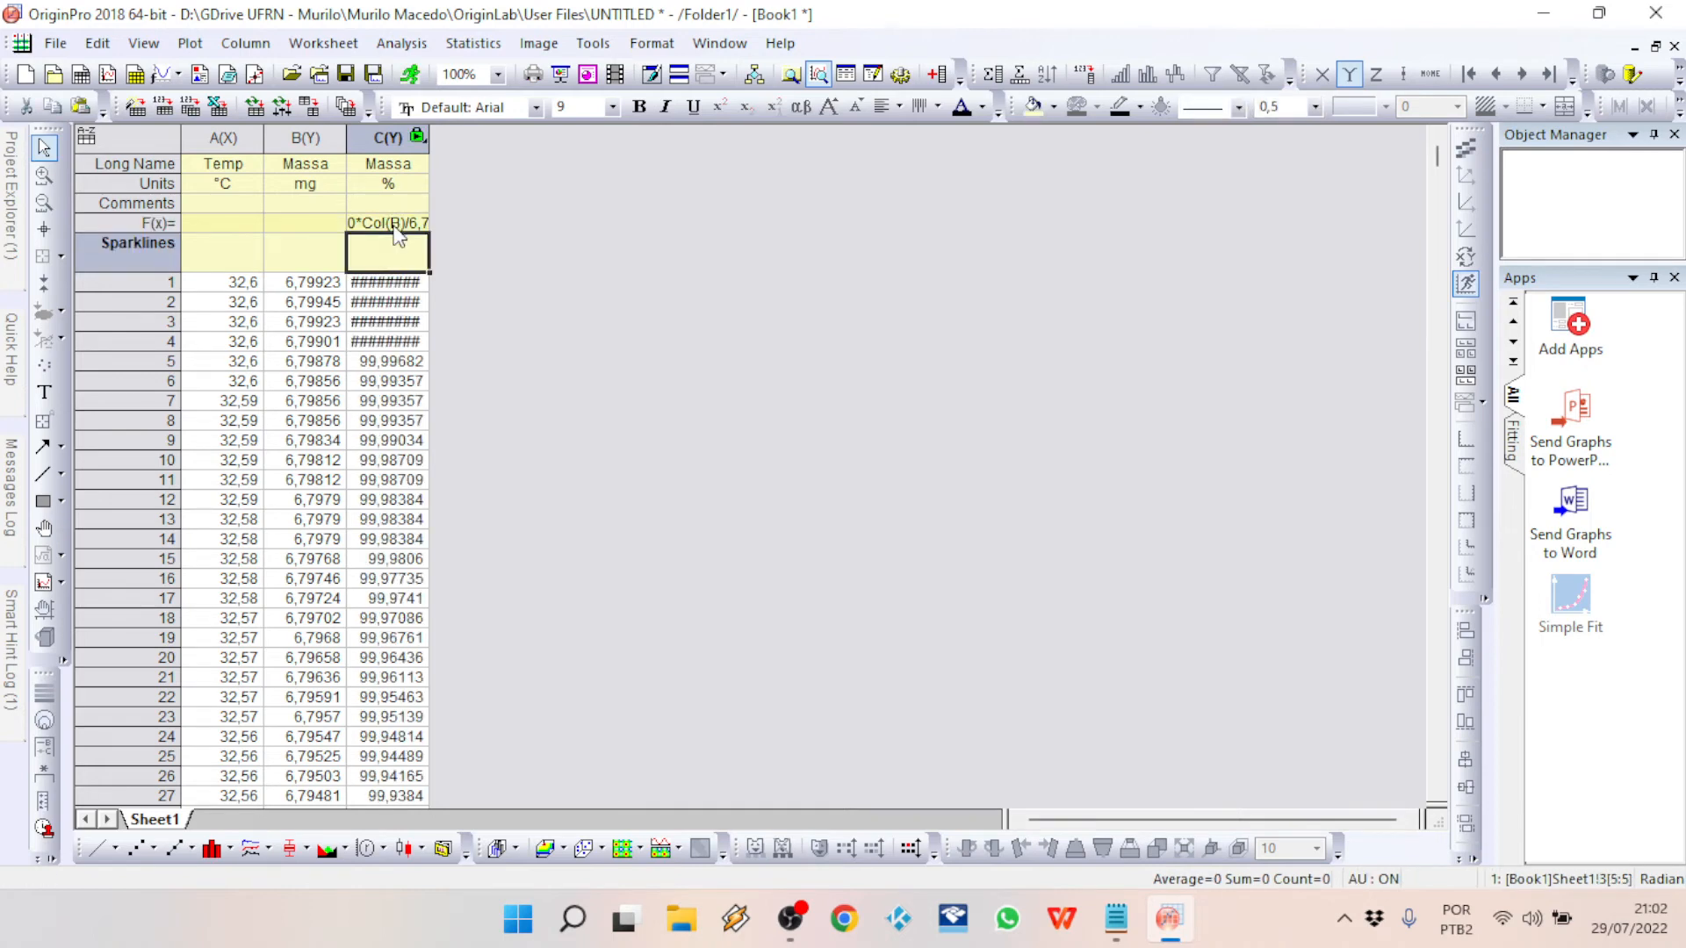
{"action": "double_click", "coordinate": [431, 137]}
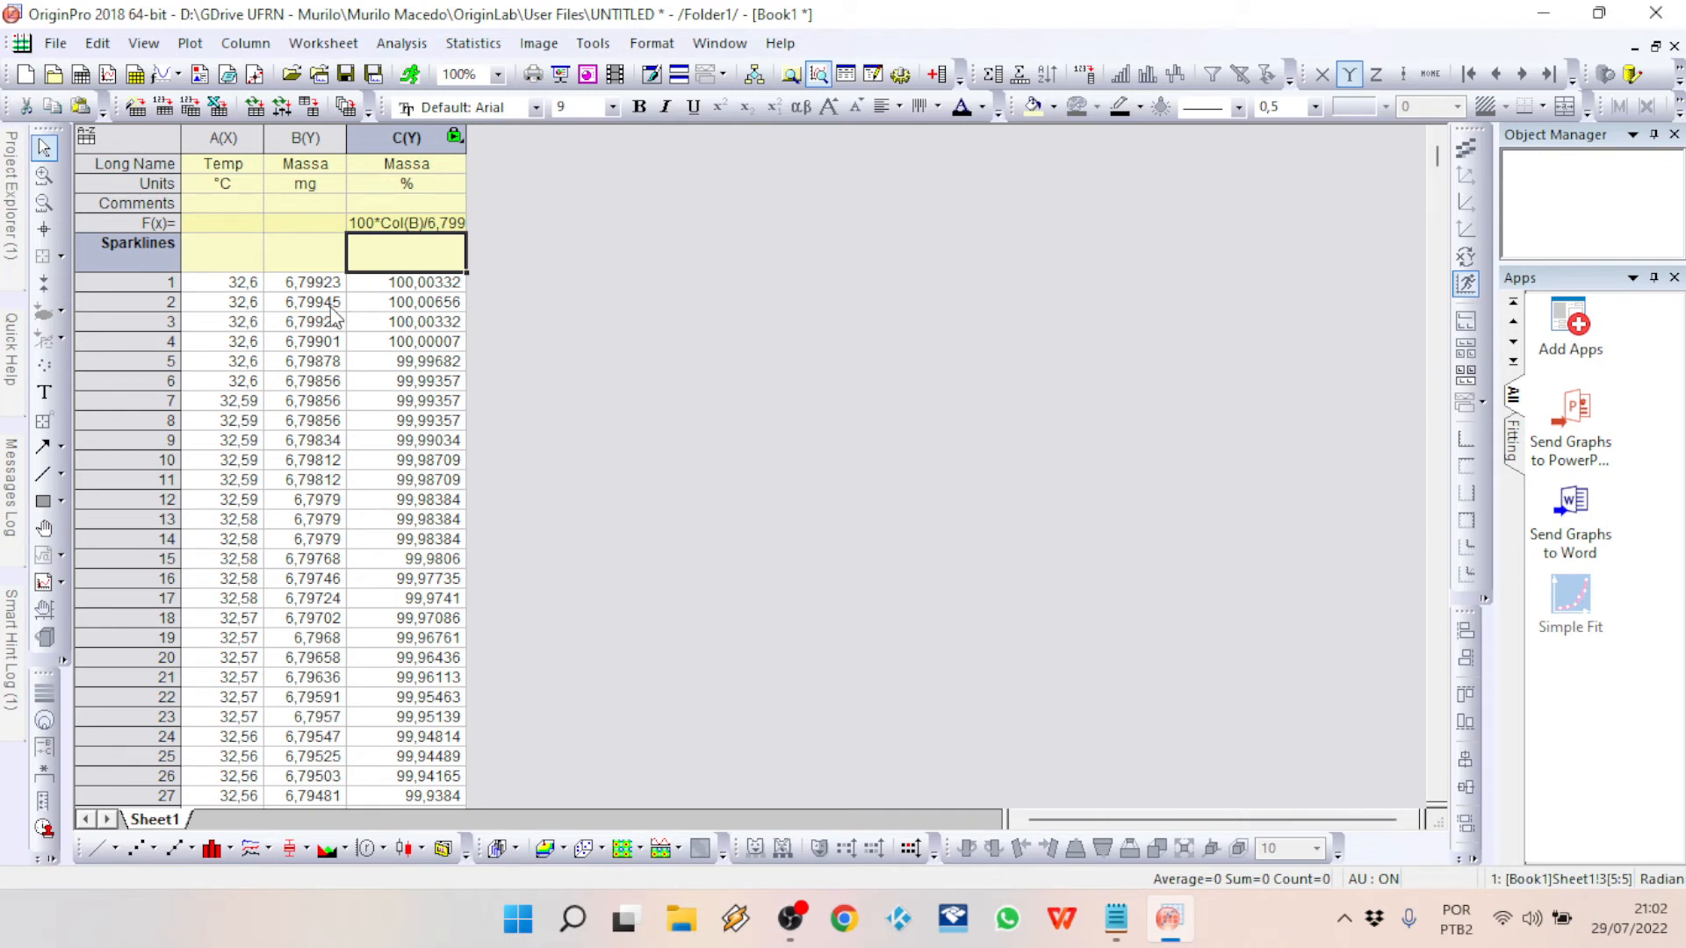
Step: Change the divisor in the Massa (%) column formula to 6,79945 and widen the column to show the whole formula
{"action": "left_click", "coordinate": [462, 225]}
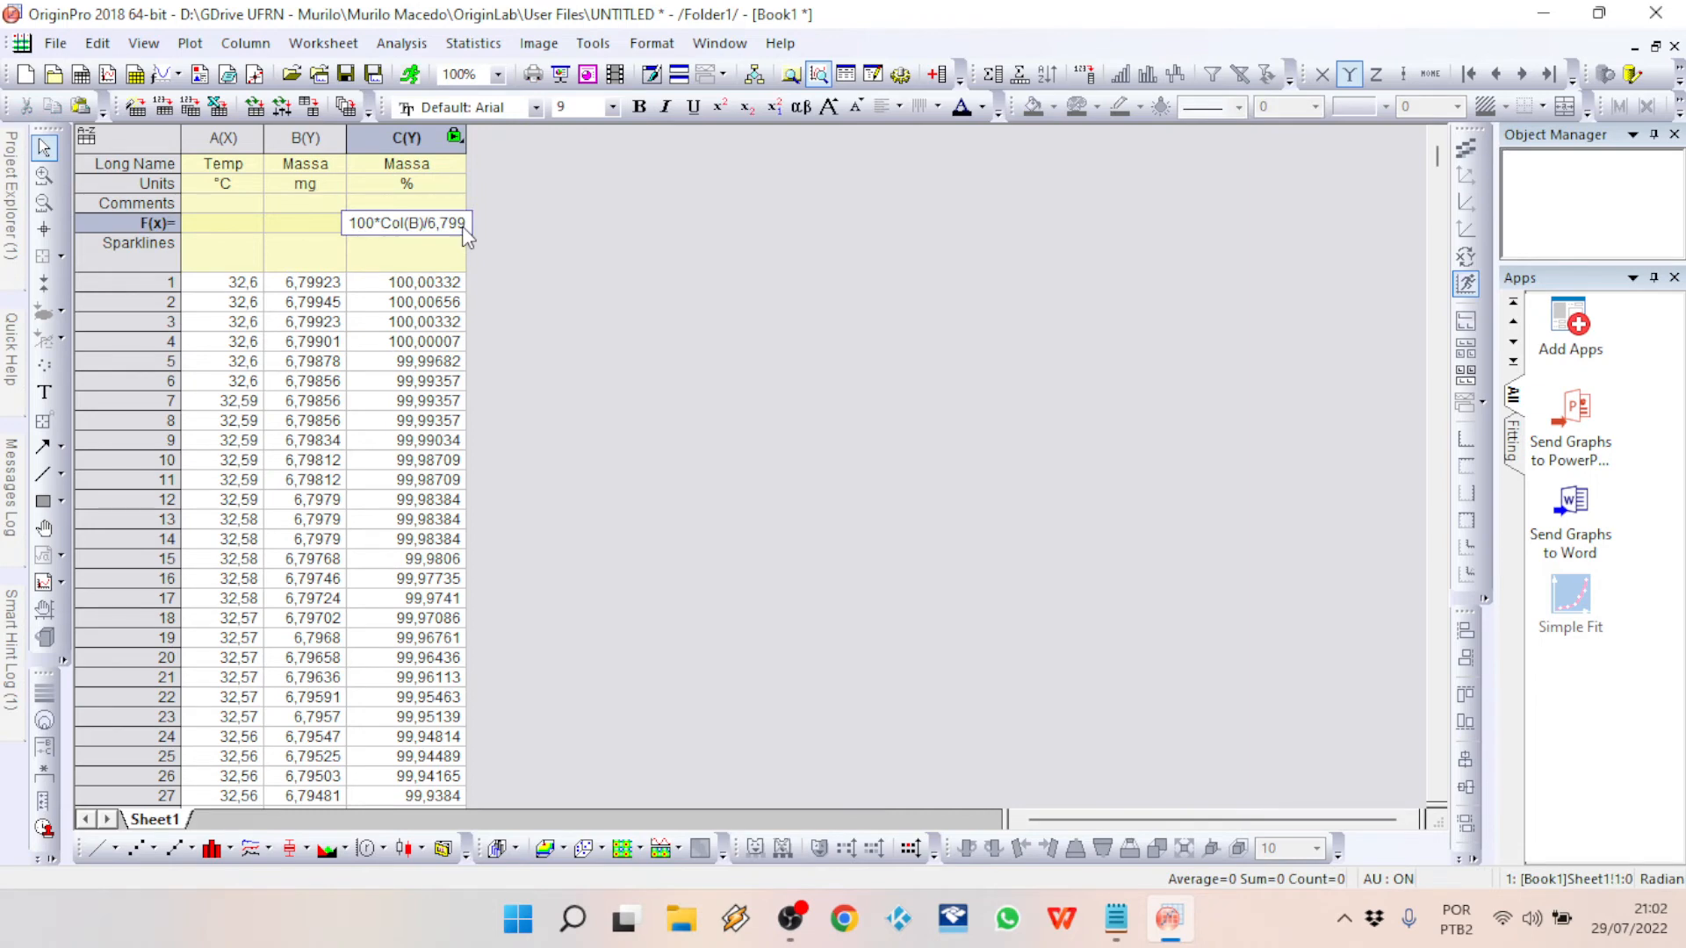
{"action": "left_click", "coordinate": [461, 225]}
{"action": "key", "text": "BackSpace"}
{"action": "type", "text": "45"}
{"action": "key", "text": "Return"}
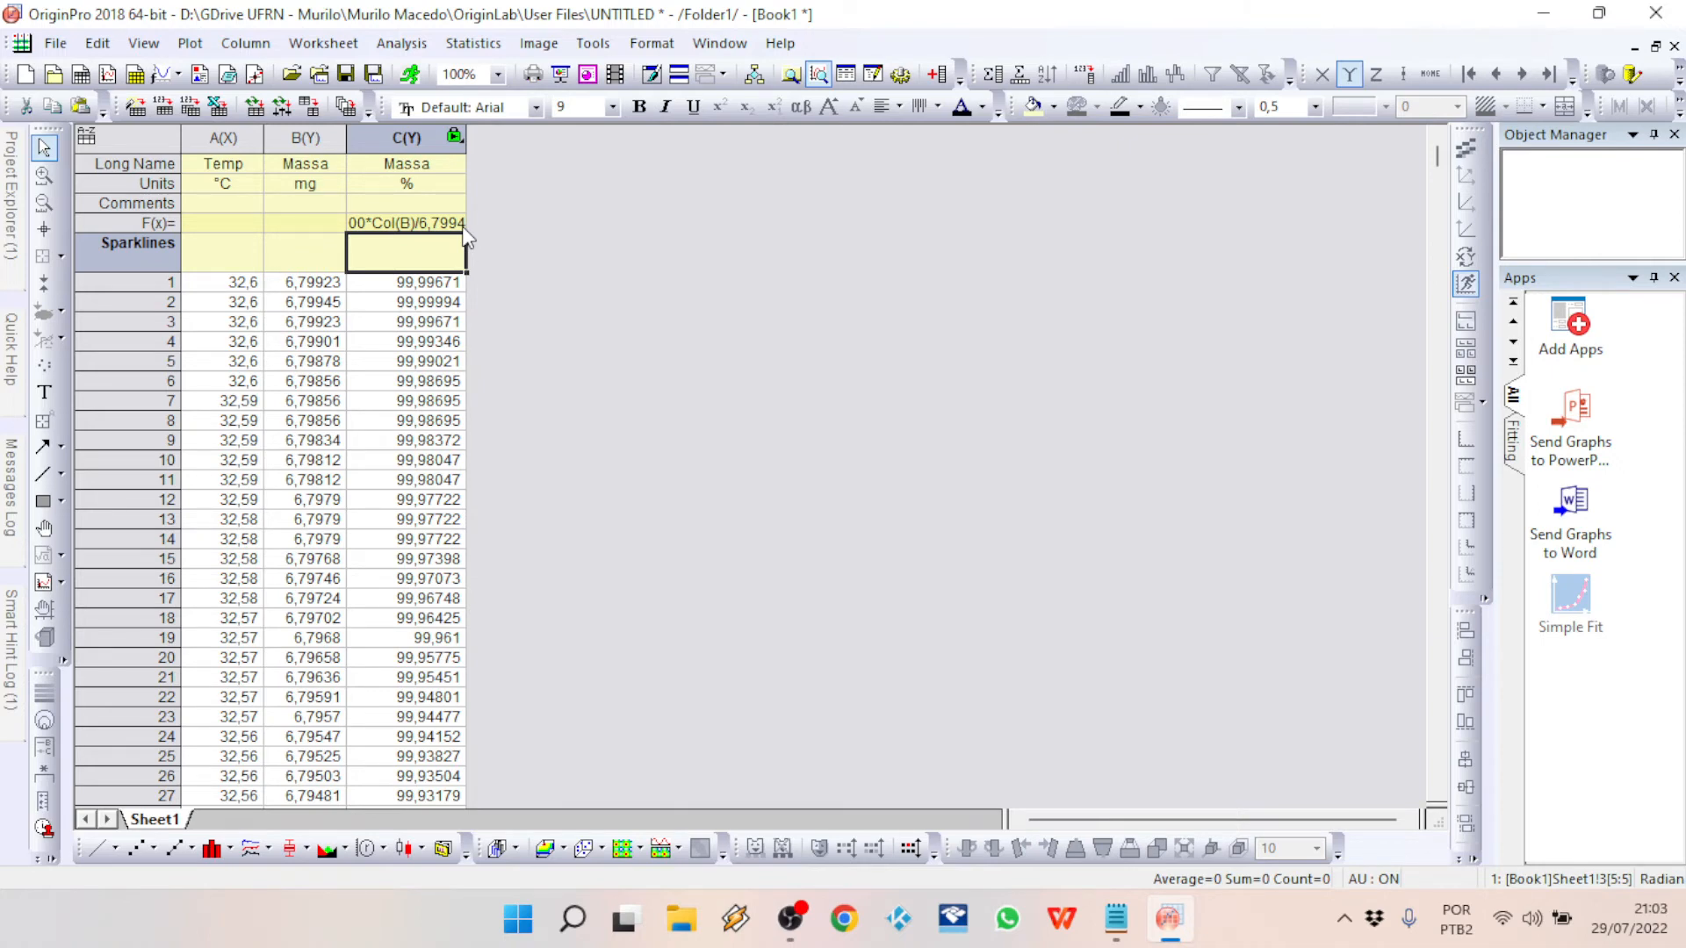
{"action": "left_click_drag", "start_coordinate": [468, 151], "coordinate": [505, 151]}
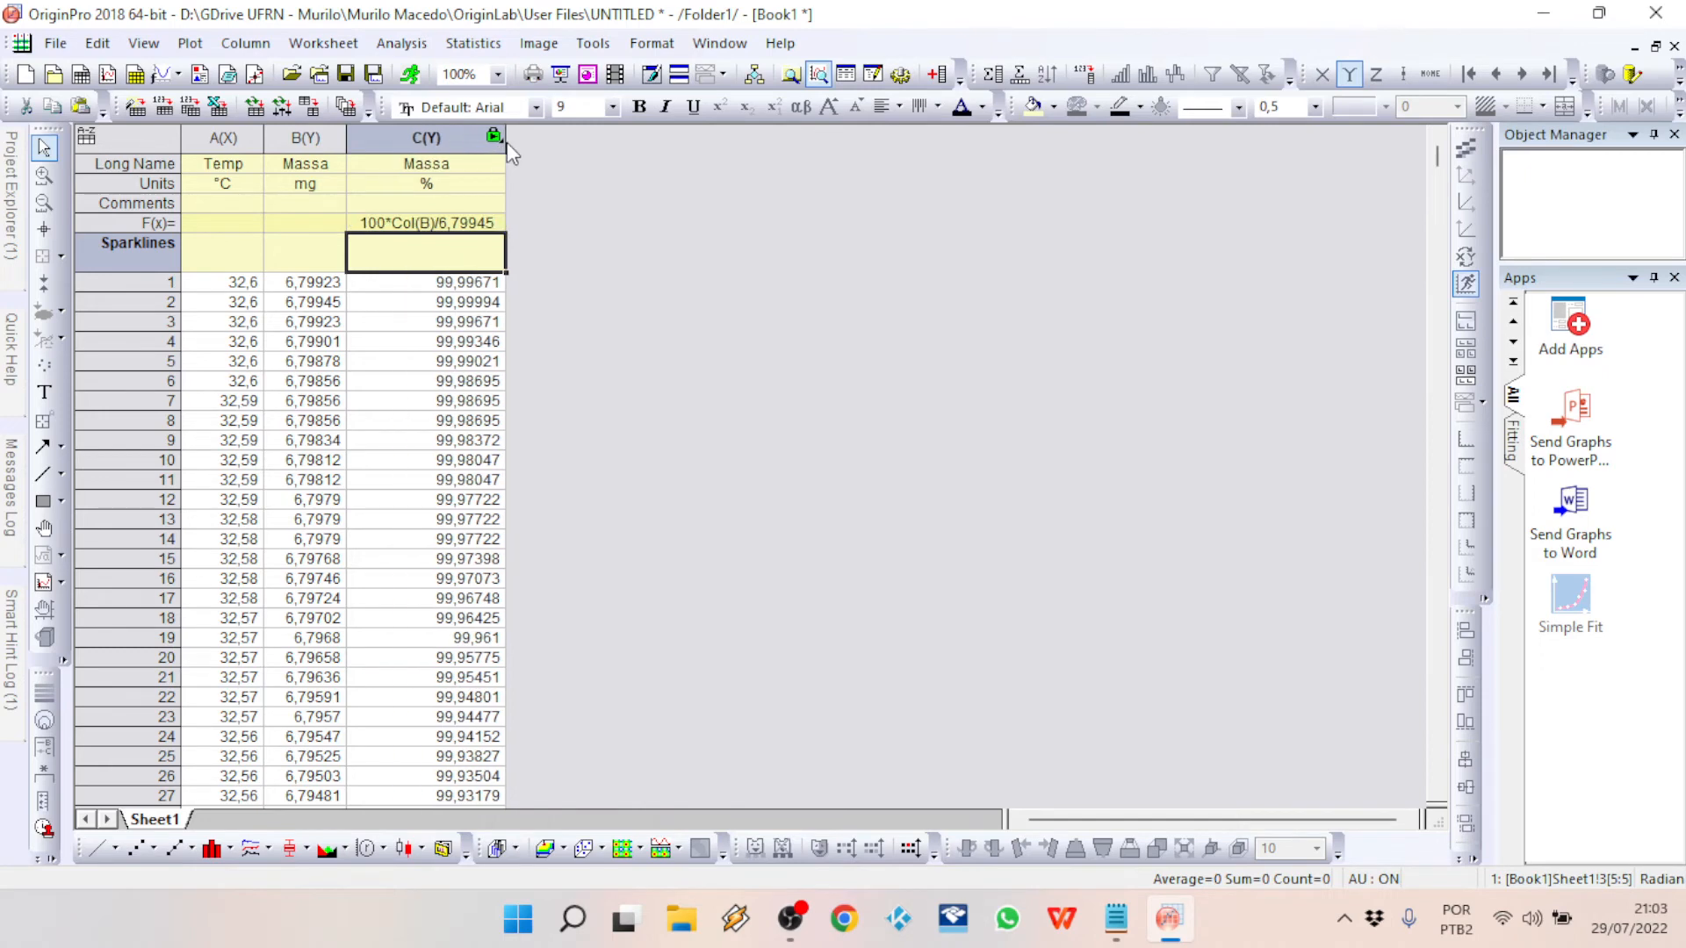
Step: Plot the Massa (%) column against the Temp column as a line graph
{"action": "left_click", "coordinate": [224, 137]}
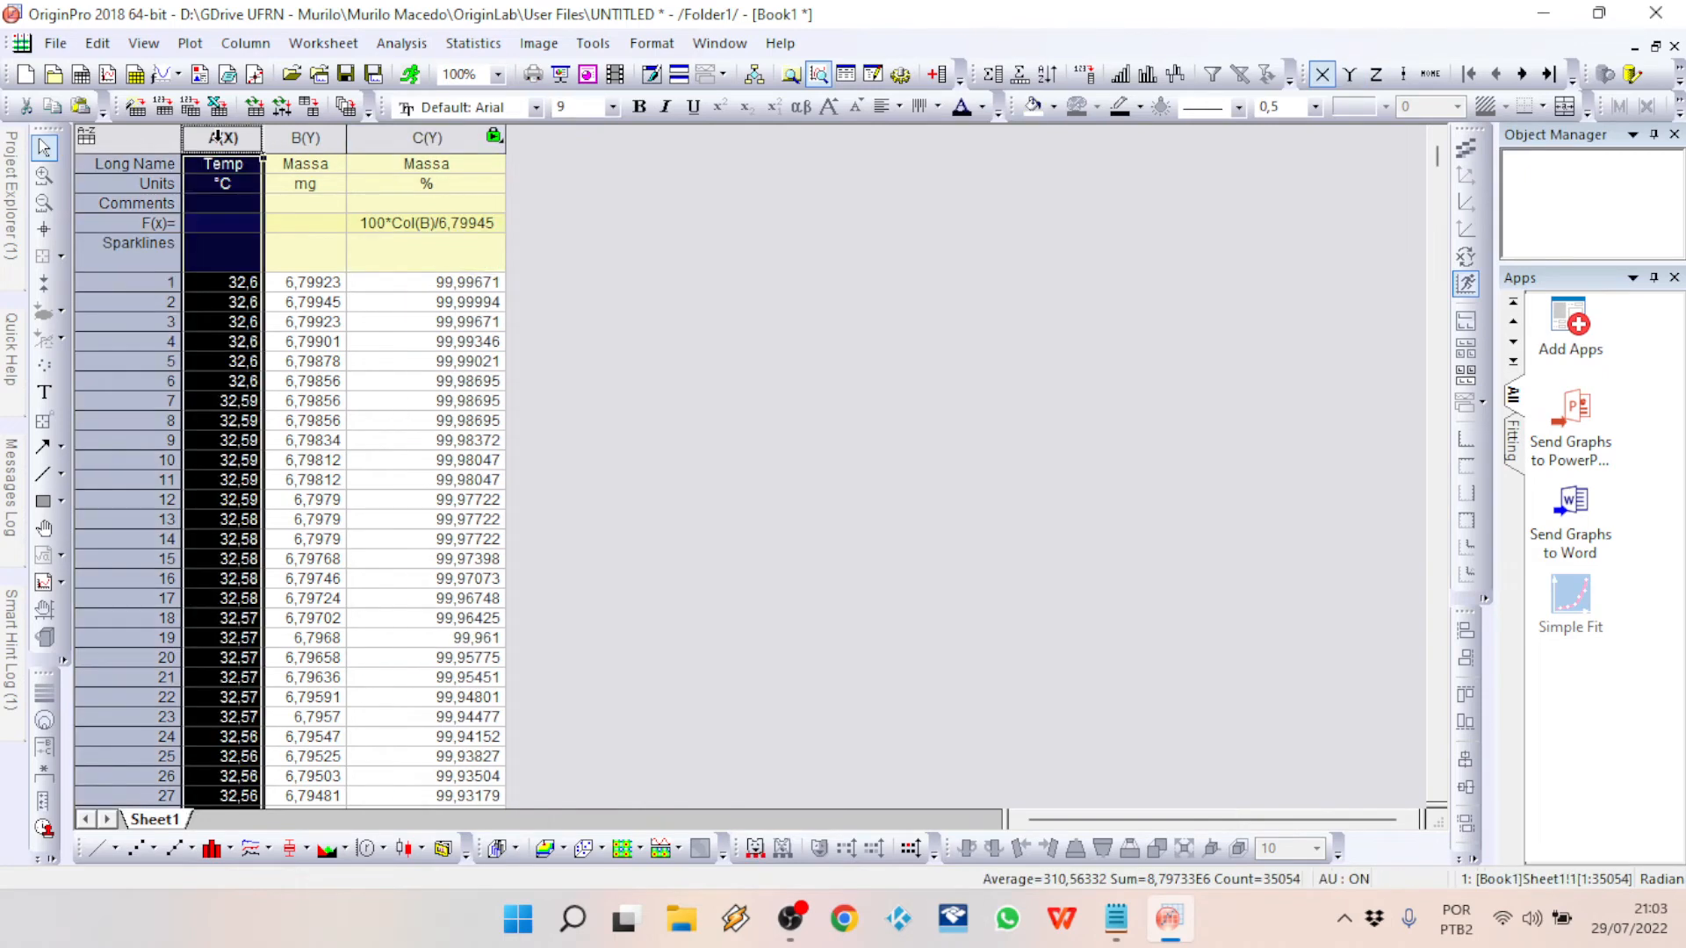
{"action": "left_click", "coordinate": [426, 138], "text": "ctrl"}
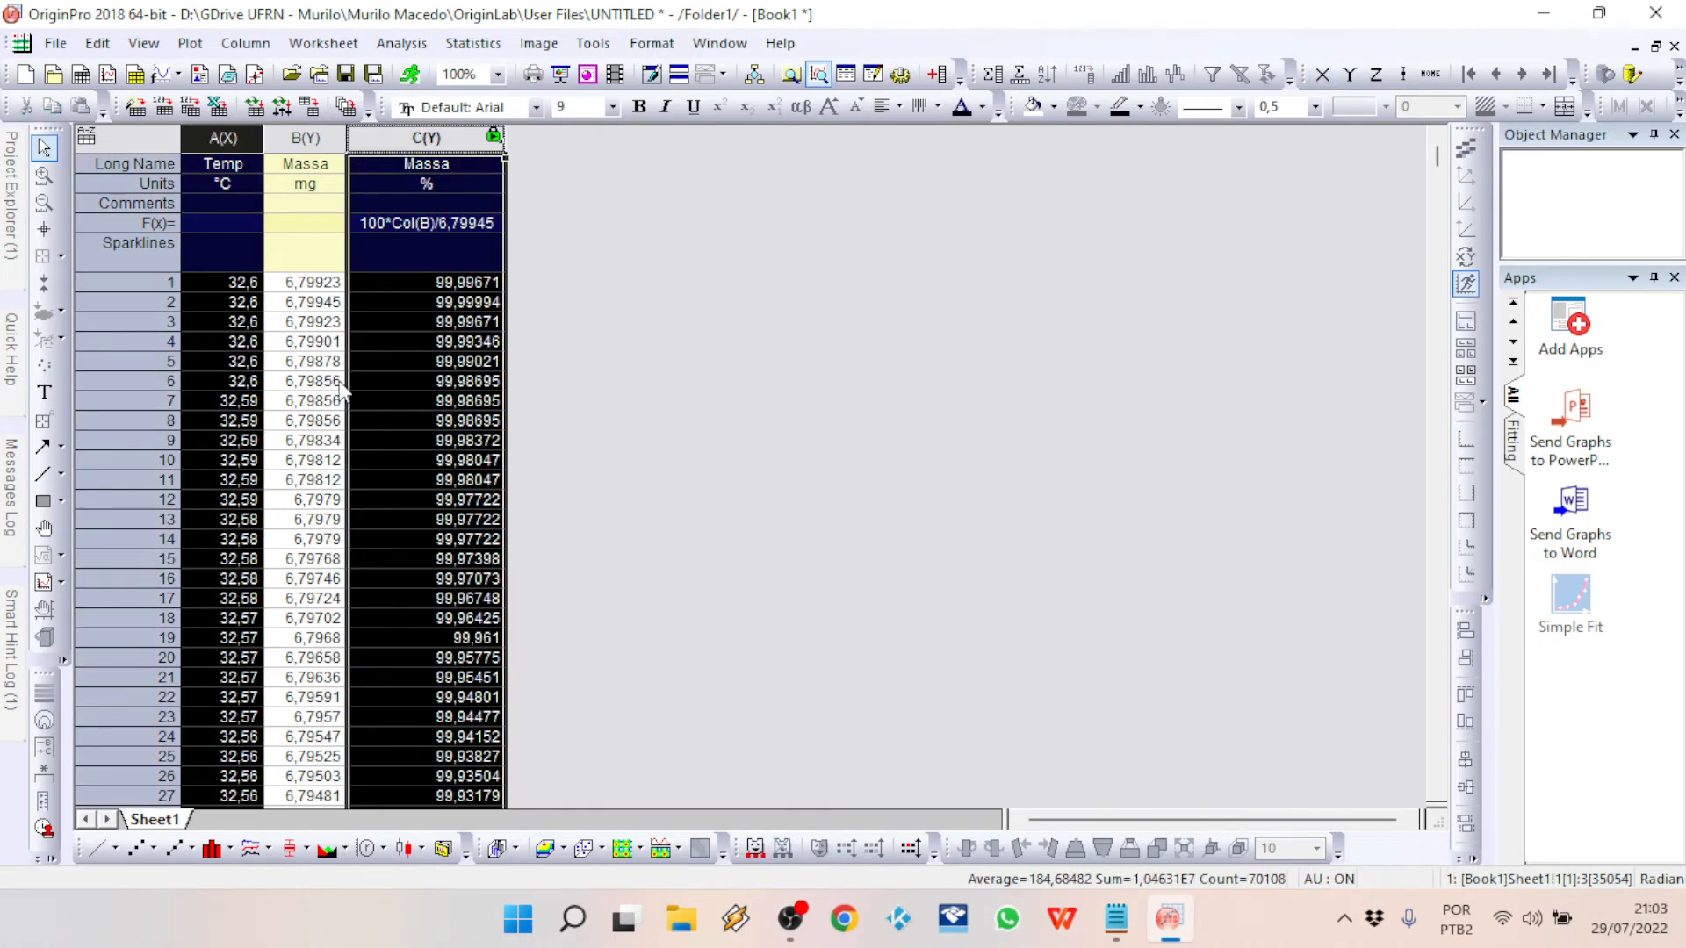
{"action": "left_click", "coordinate": [97, 849]}
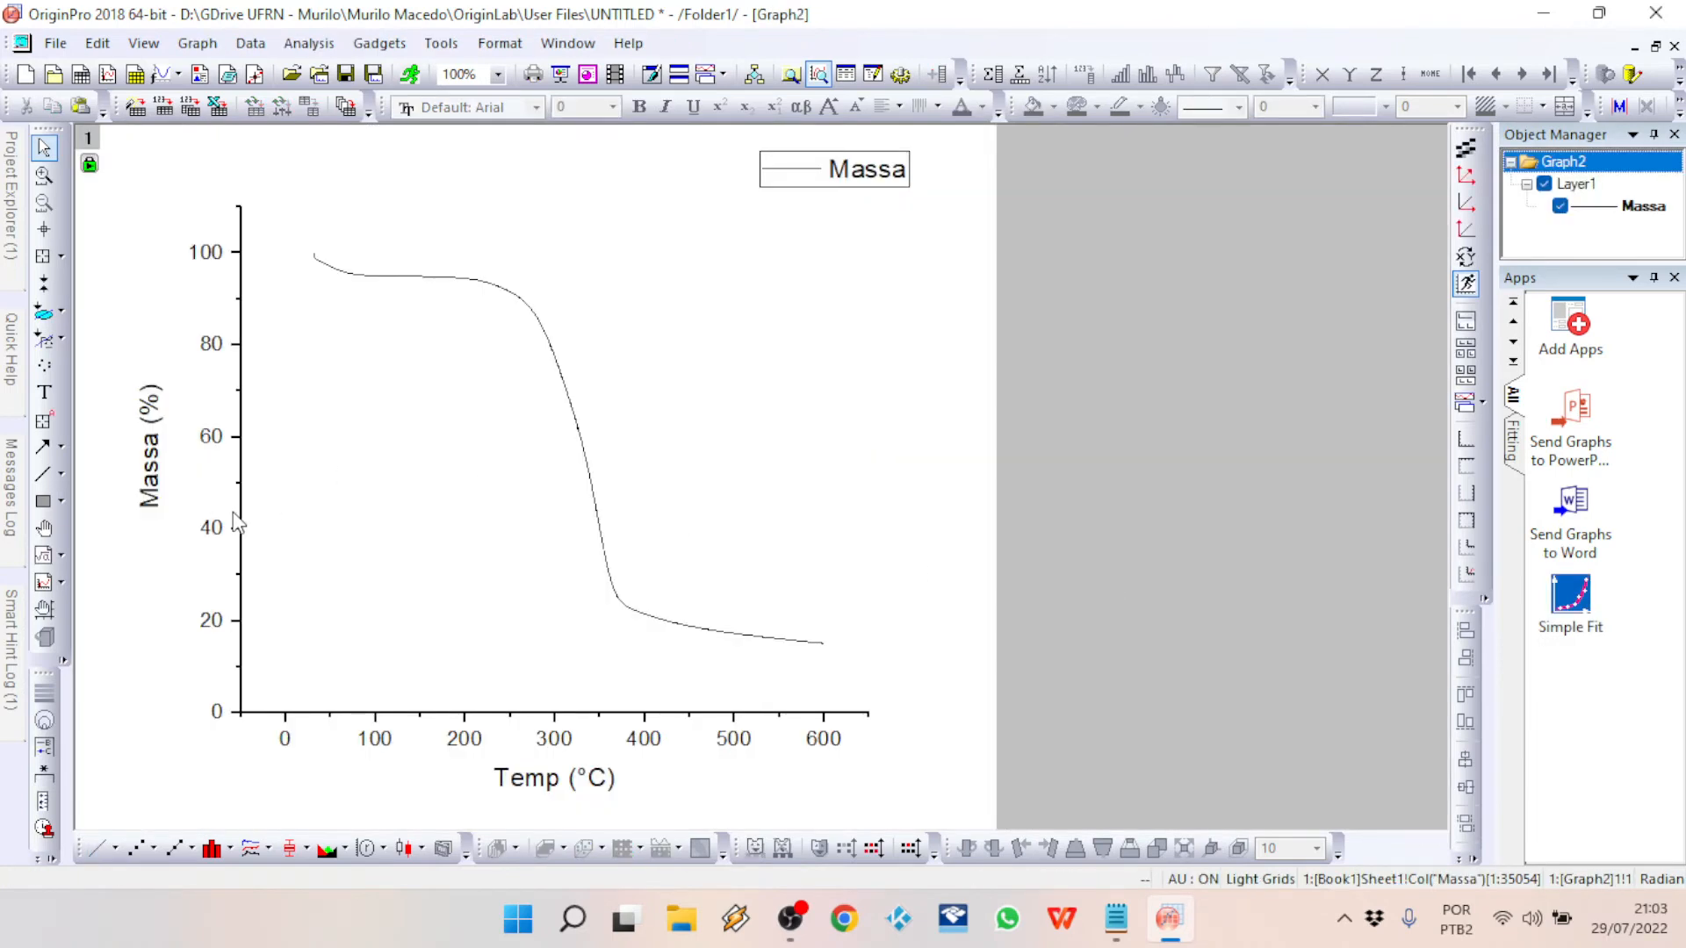
{"action": "left_click", "coordinate": [211, 443]}
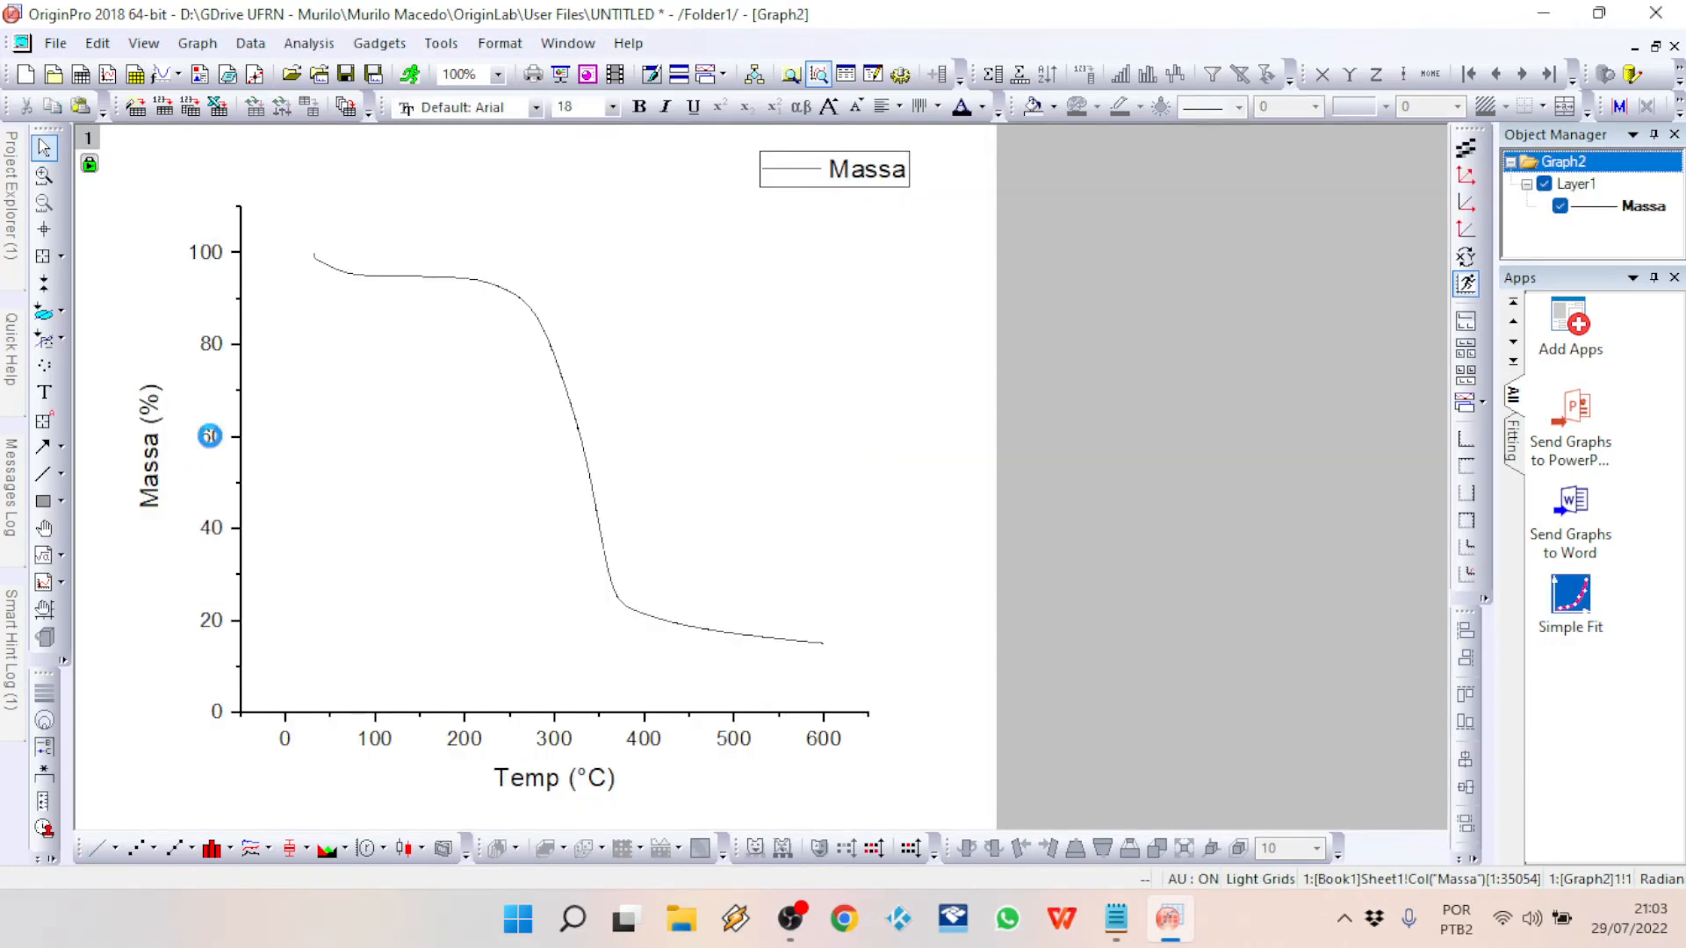
{"action": "double_click", "coordinate": [212, 442]}
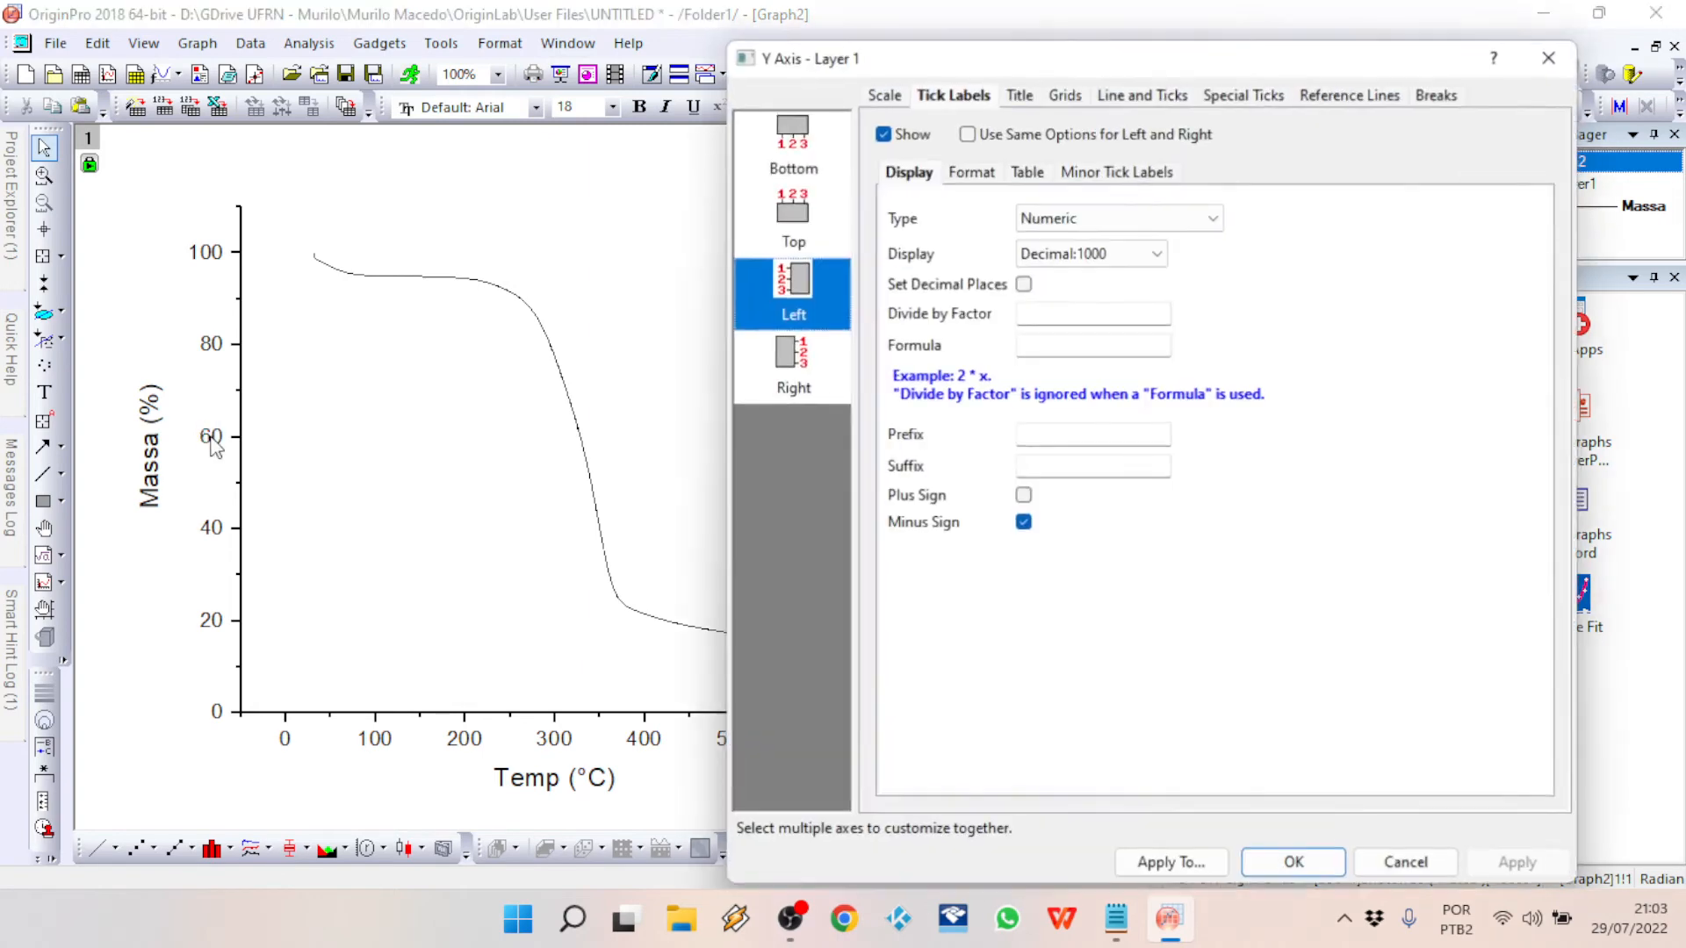
{"action": "left_click", "coordinate": [883, 91]}
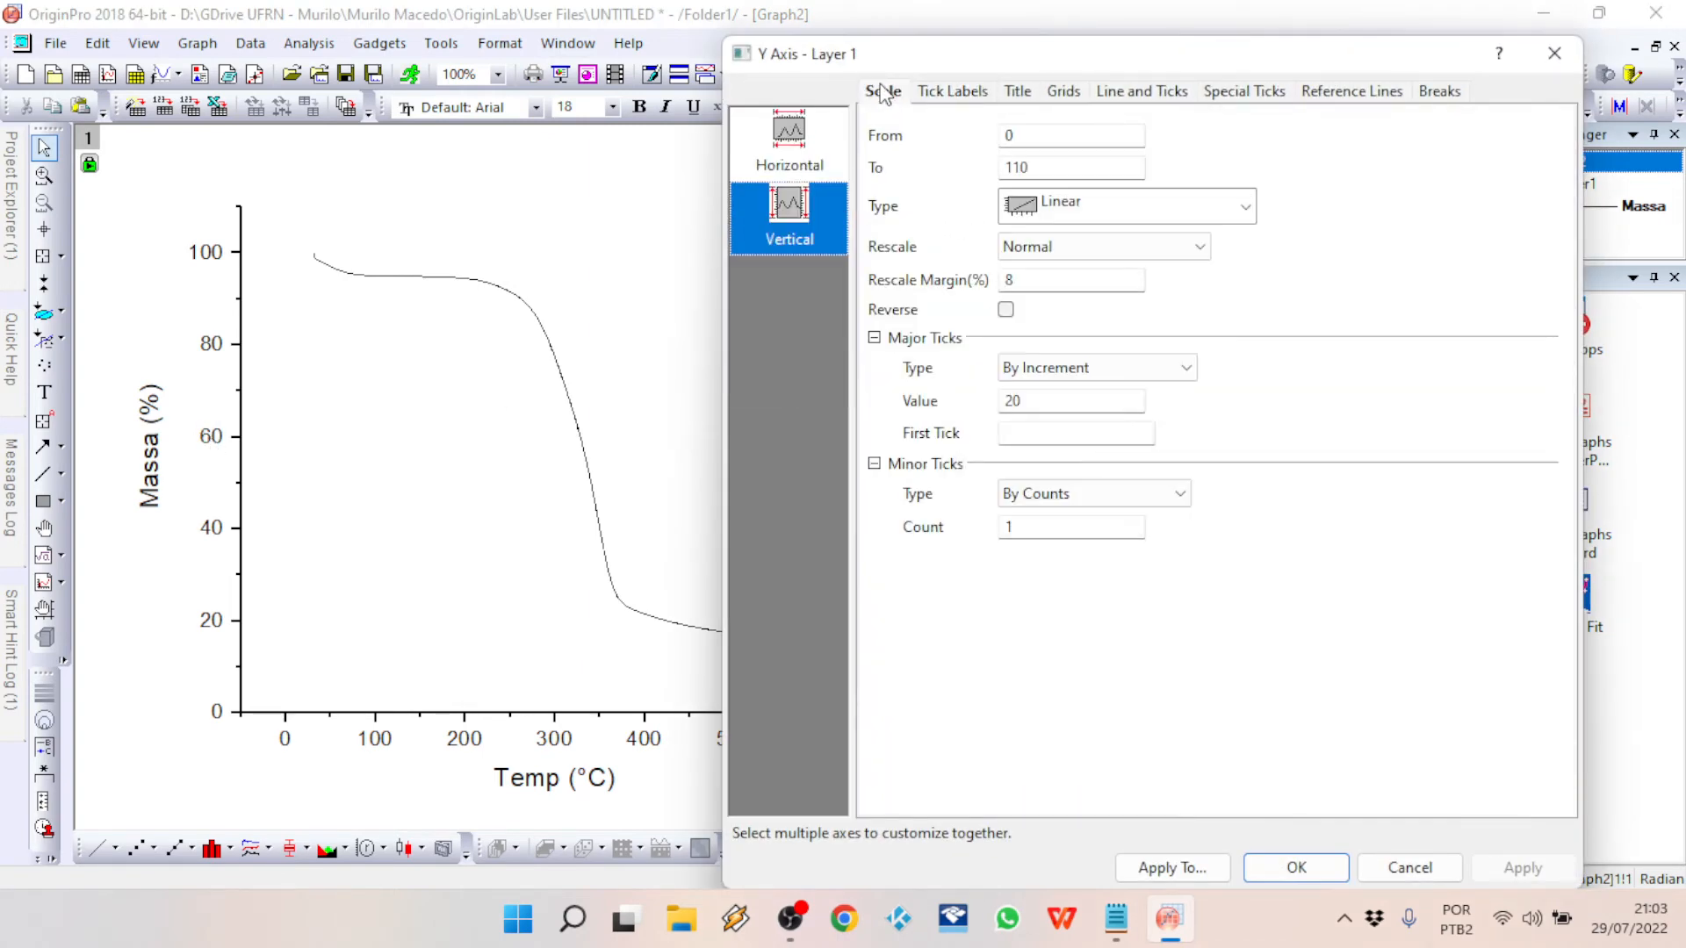
{"action": "left_click", "coordinate": [1405, 864]}
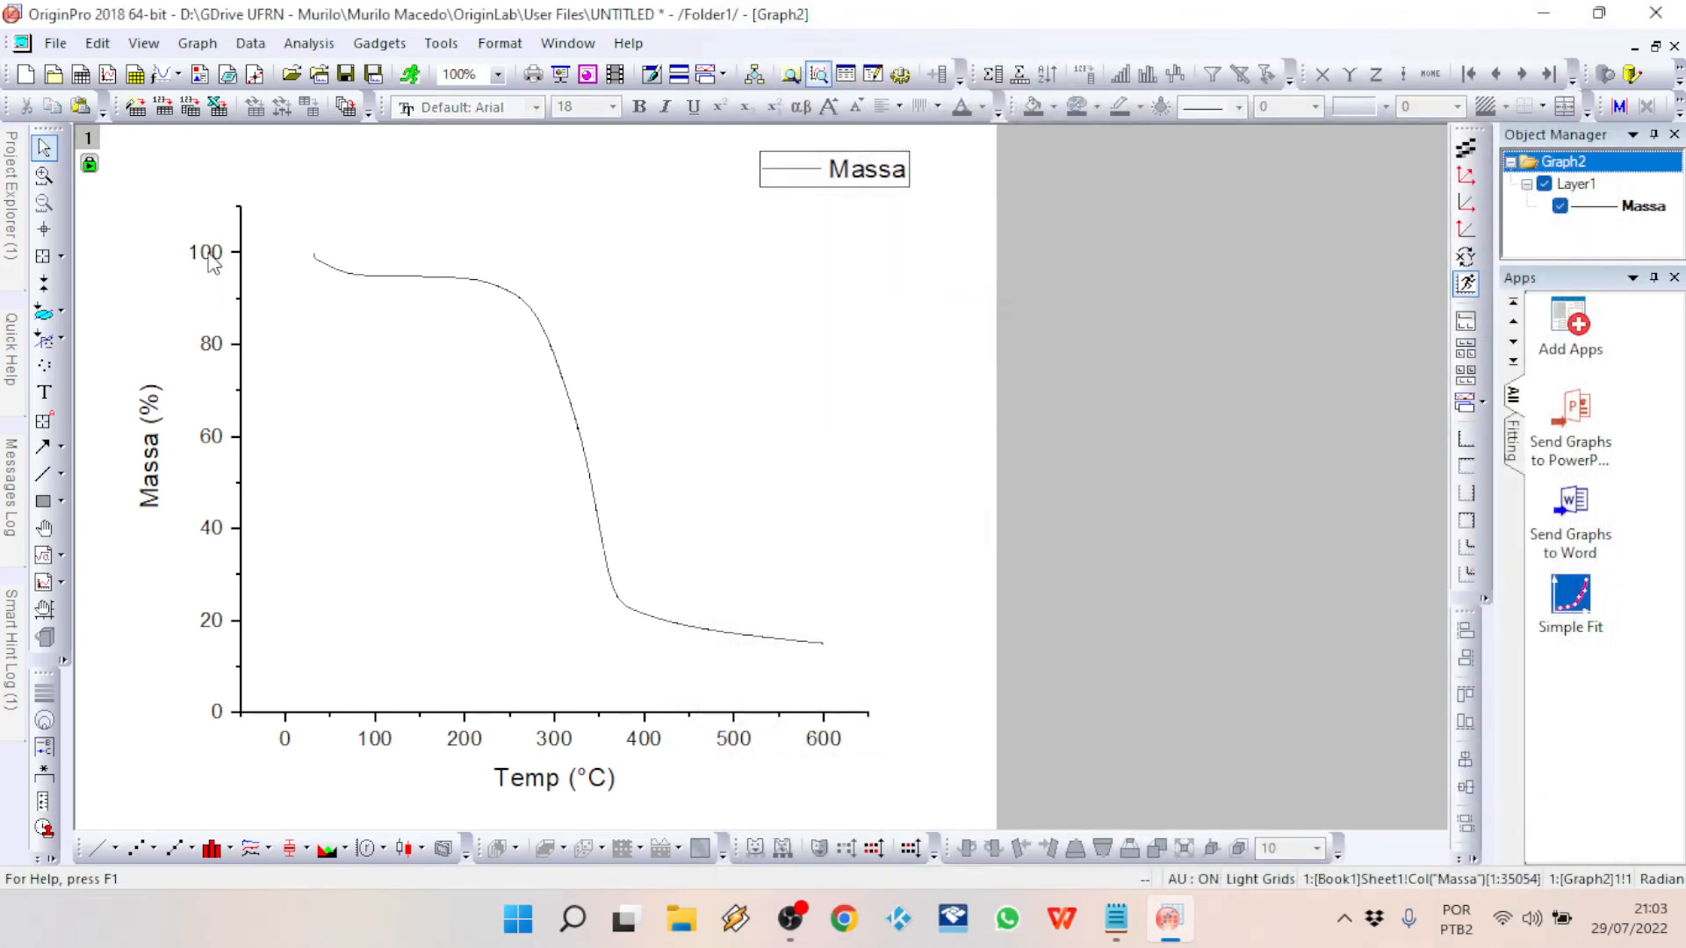
Step: Set the graph's Y axis scale to end at 100 and apply it
{"action": "double_click", "coordinate": [217, 446]}
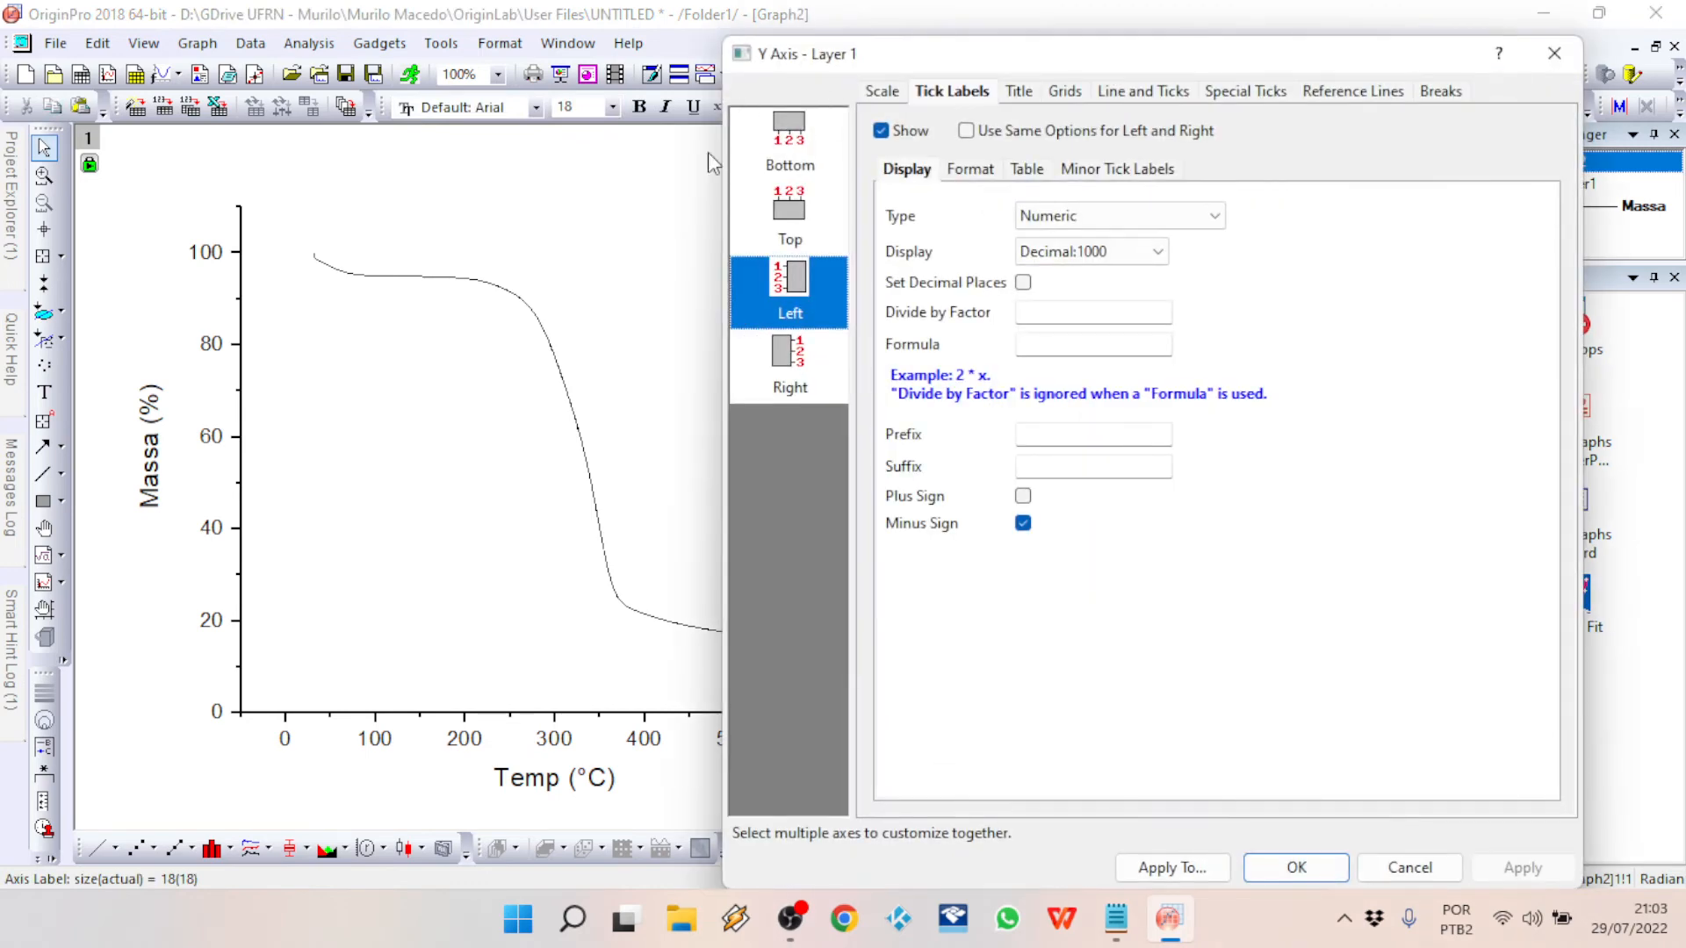
{"action": "left_click", "coordinate": [883, 92]}
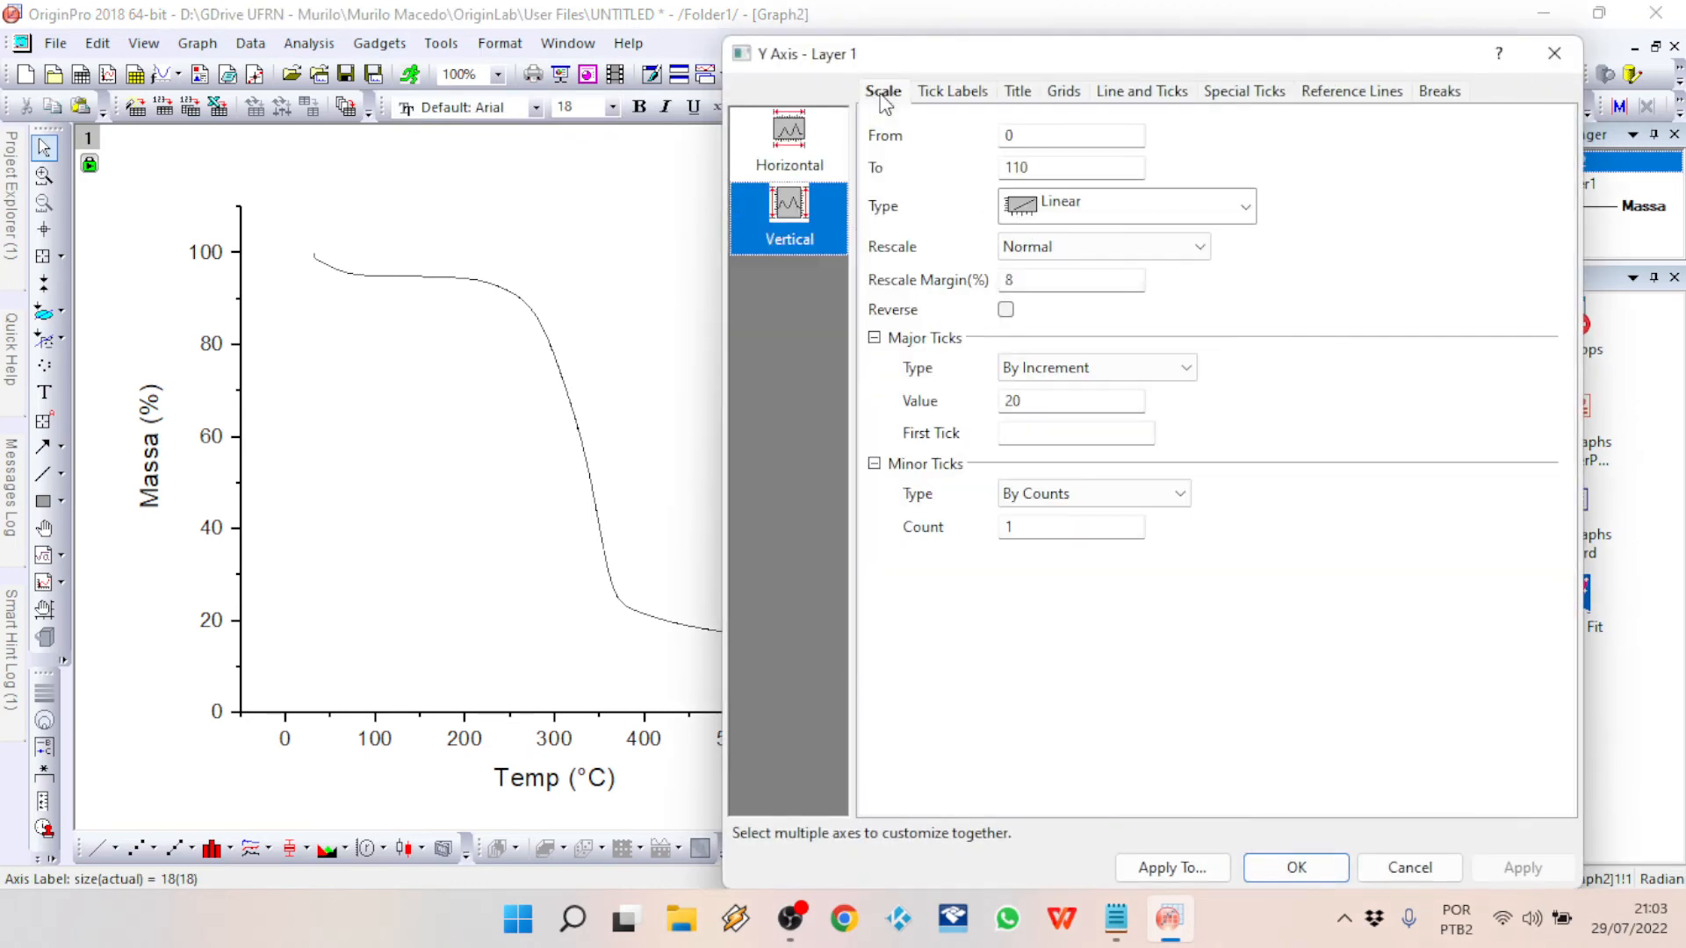
{"action": "double_click", "coordinate": [1054, 135]}
{"action": "double_click", "coordinate": [1065, 166]}
{"action": "type", "text": "100"}
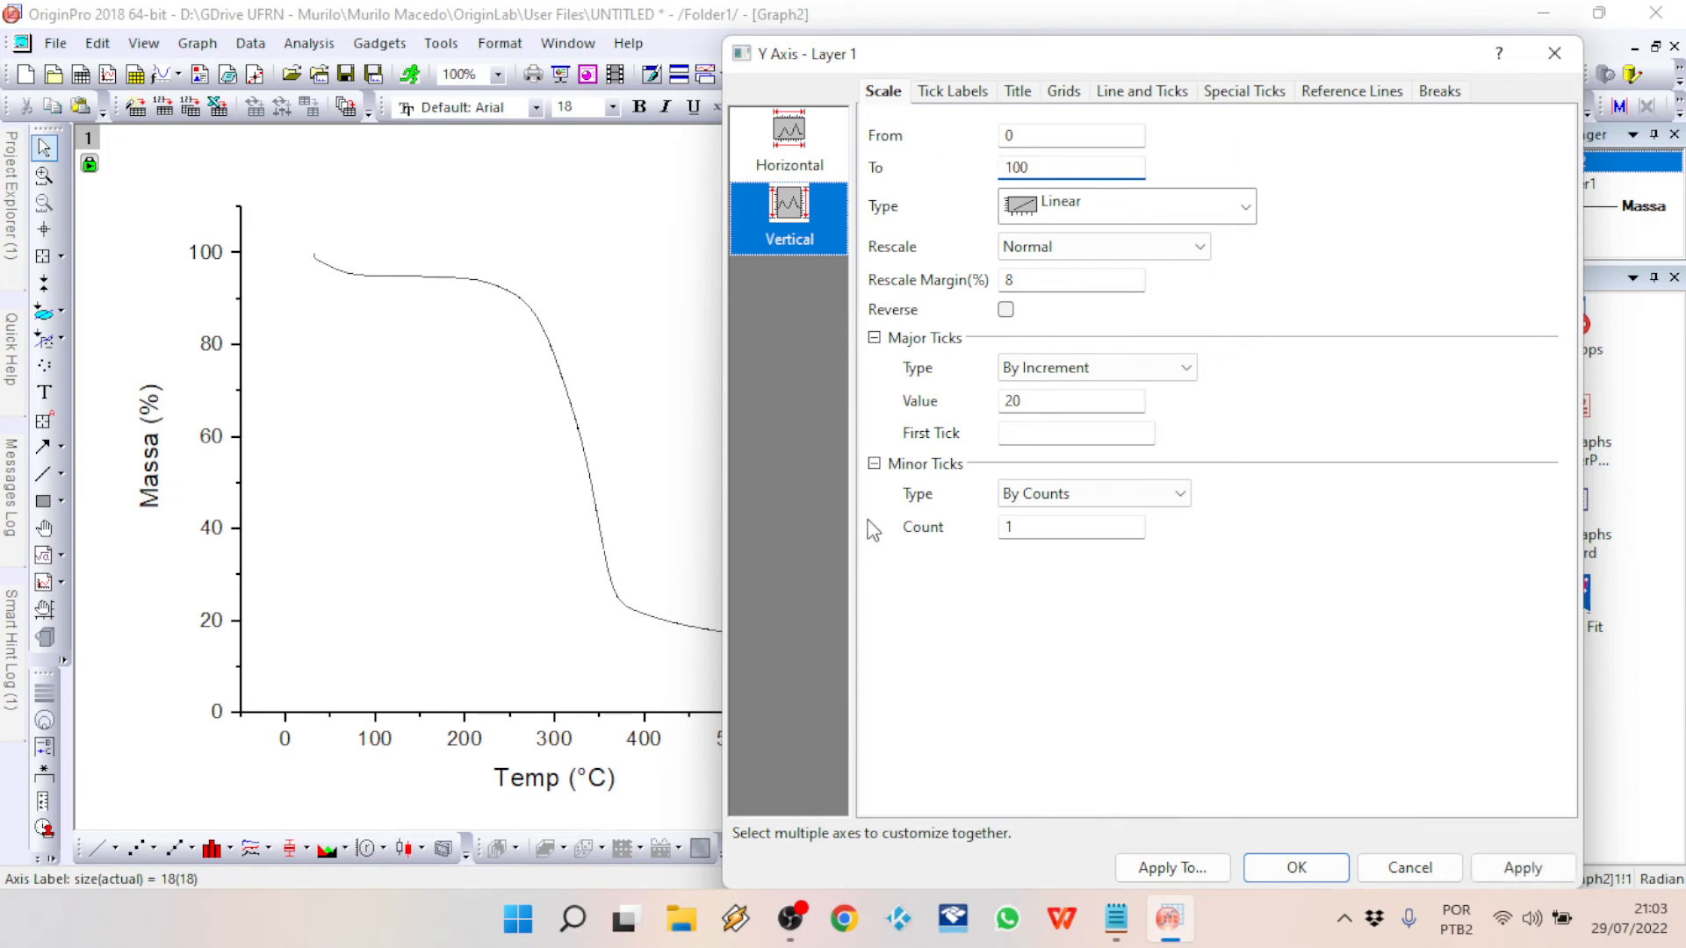
{"action": "left_click", "coordinate": [1032, 402]}
{"action": "left_click", "coordinate": [1522, 868]}
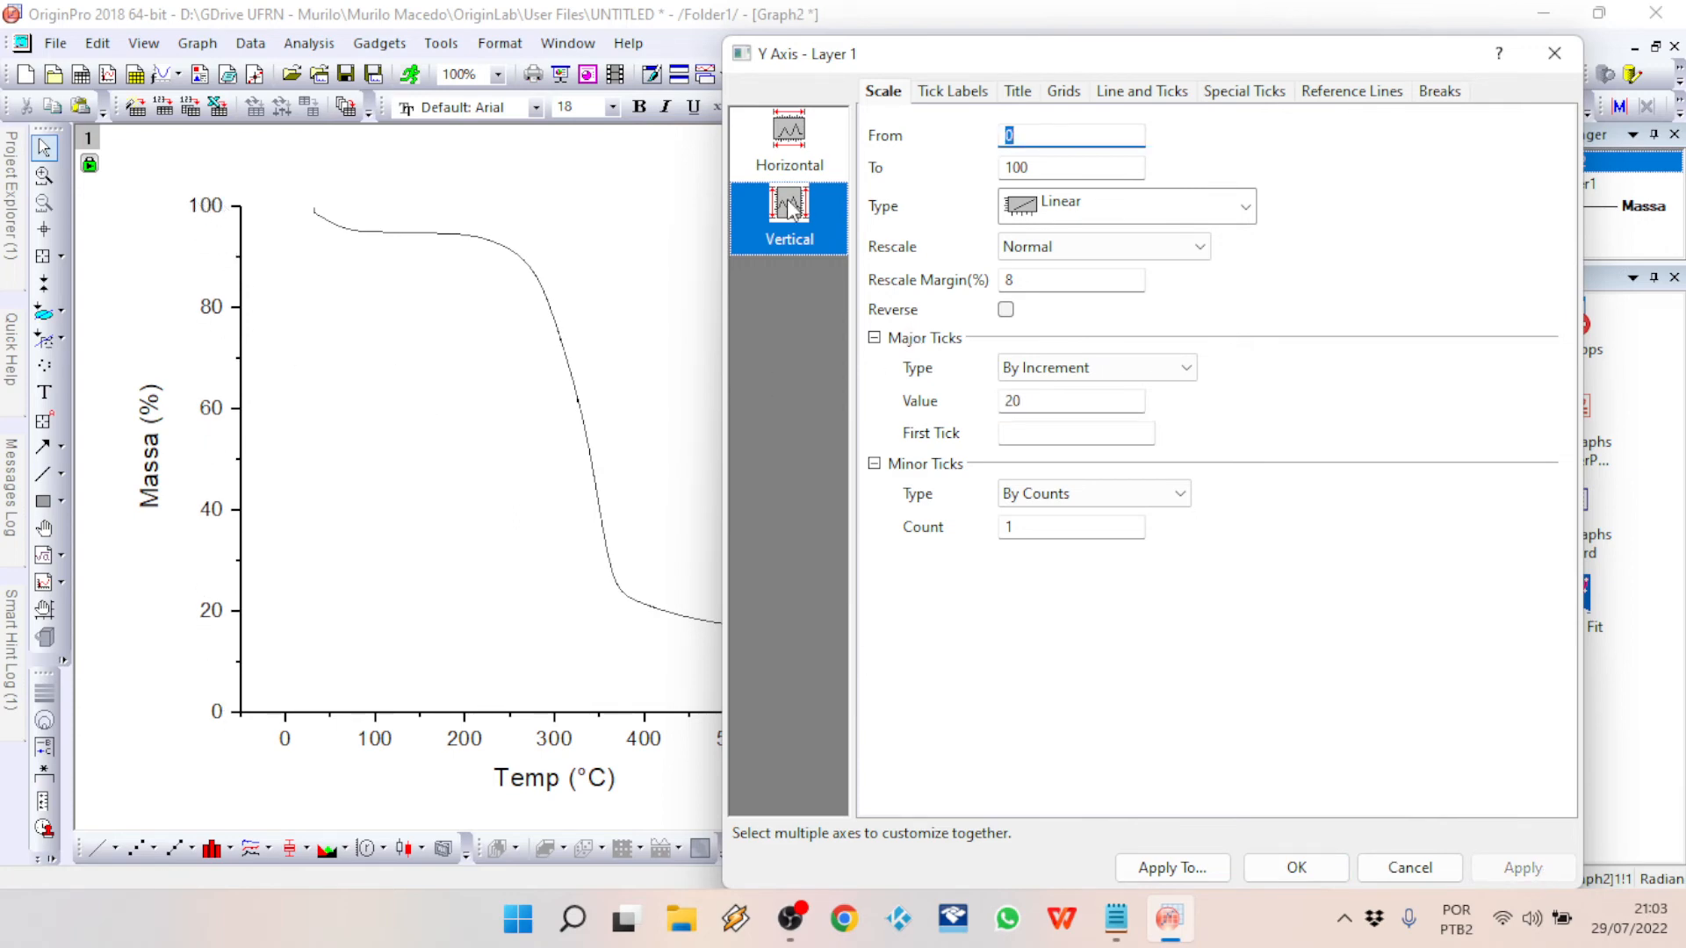
Step: Set the X axis scale from 50 to 600 with a major tick increment of 50
{"action": "left_click", "coordinate": [797, 154]}
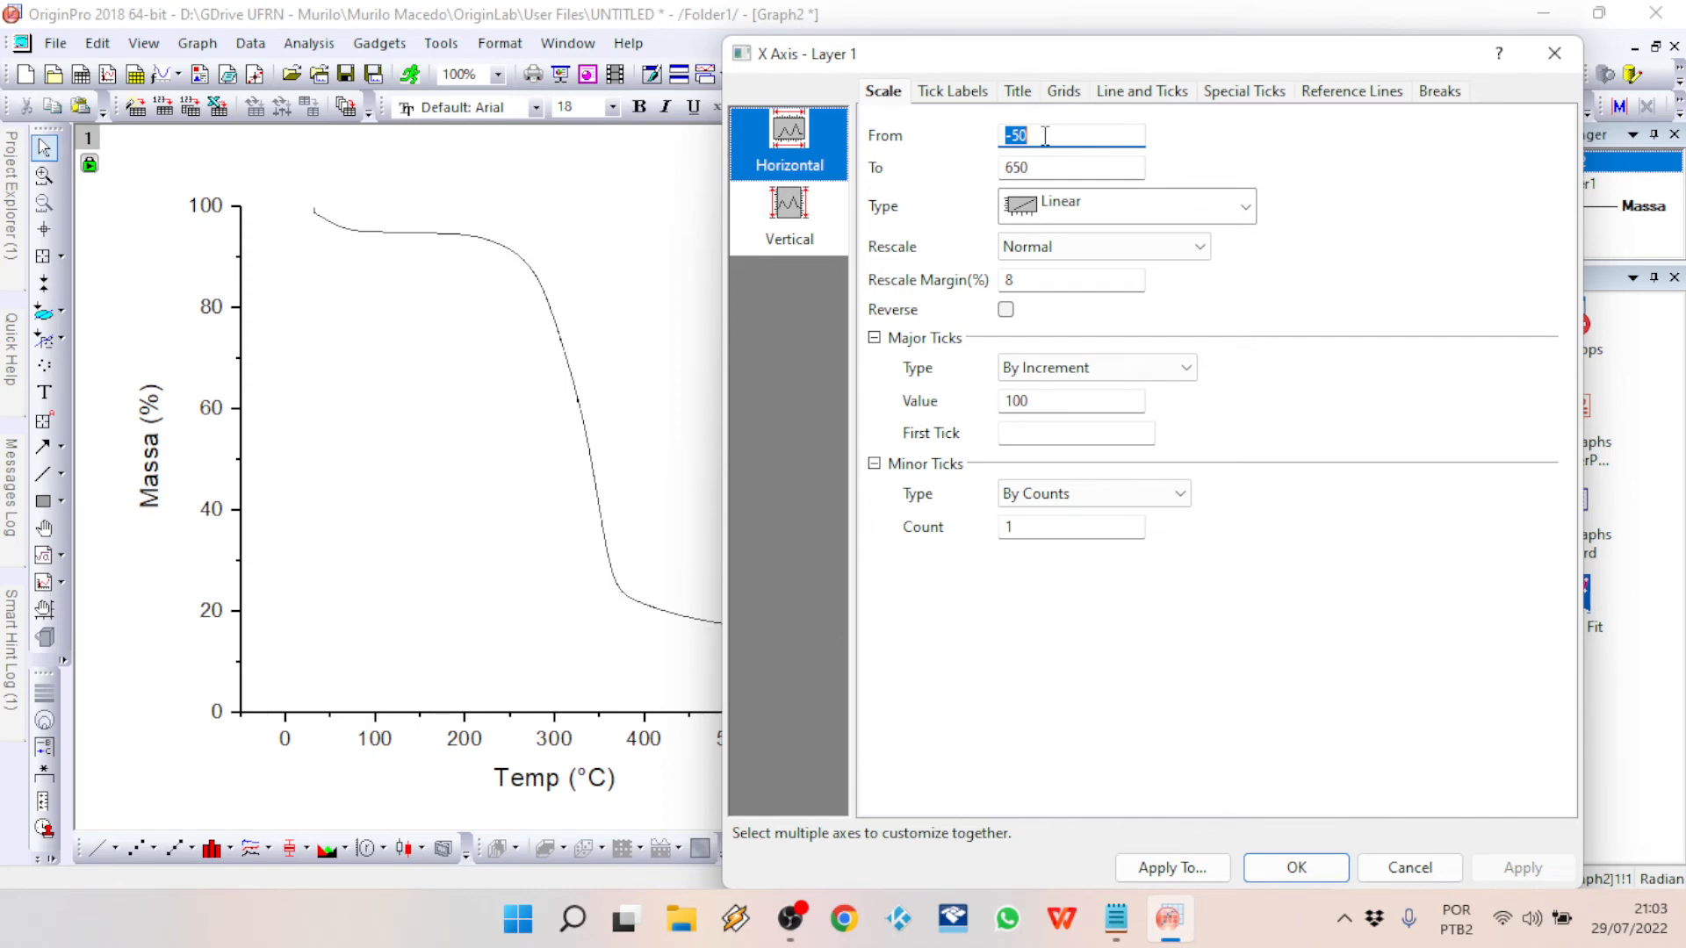
{"action": "type", "text": "50"}
{"action": "key", "text": "Tab"}
{"action": "type", "text": "600"}
{"action": "double_click", "coordinate": [1060, 400]}
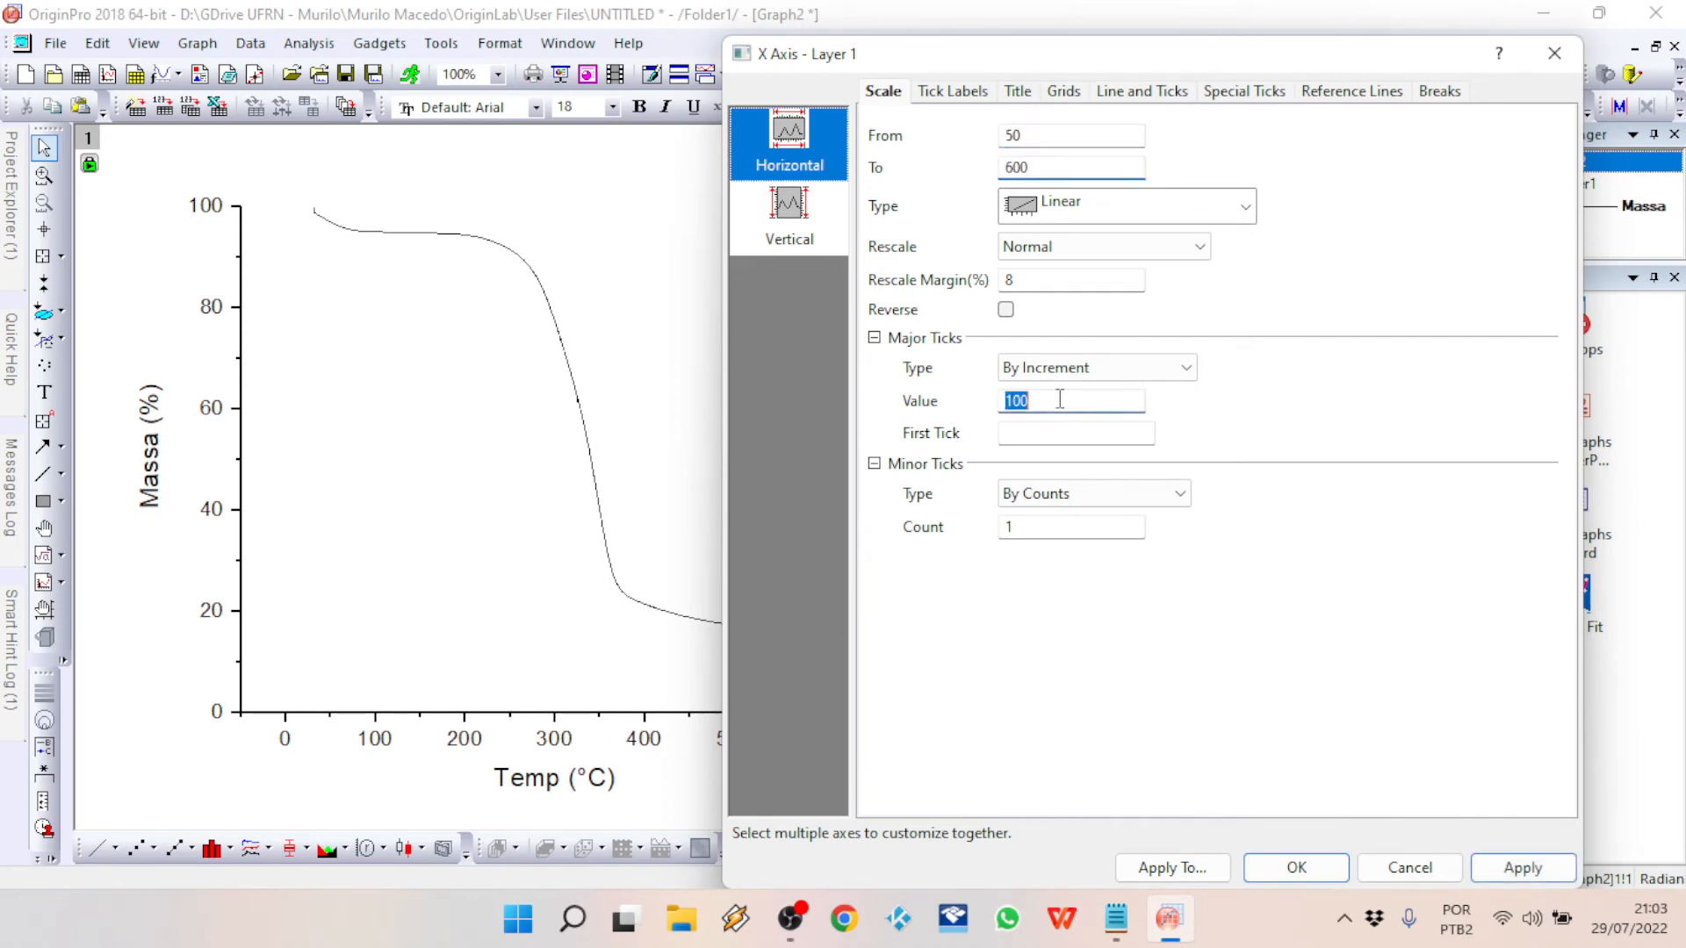
{"action": "type", "text": "50"}
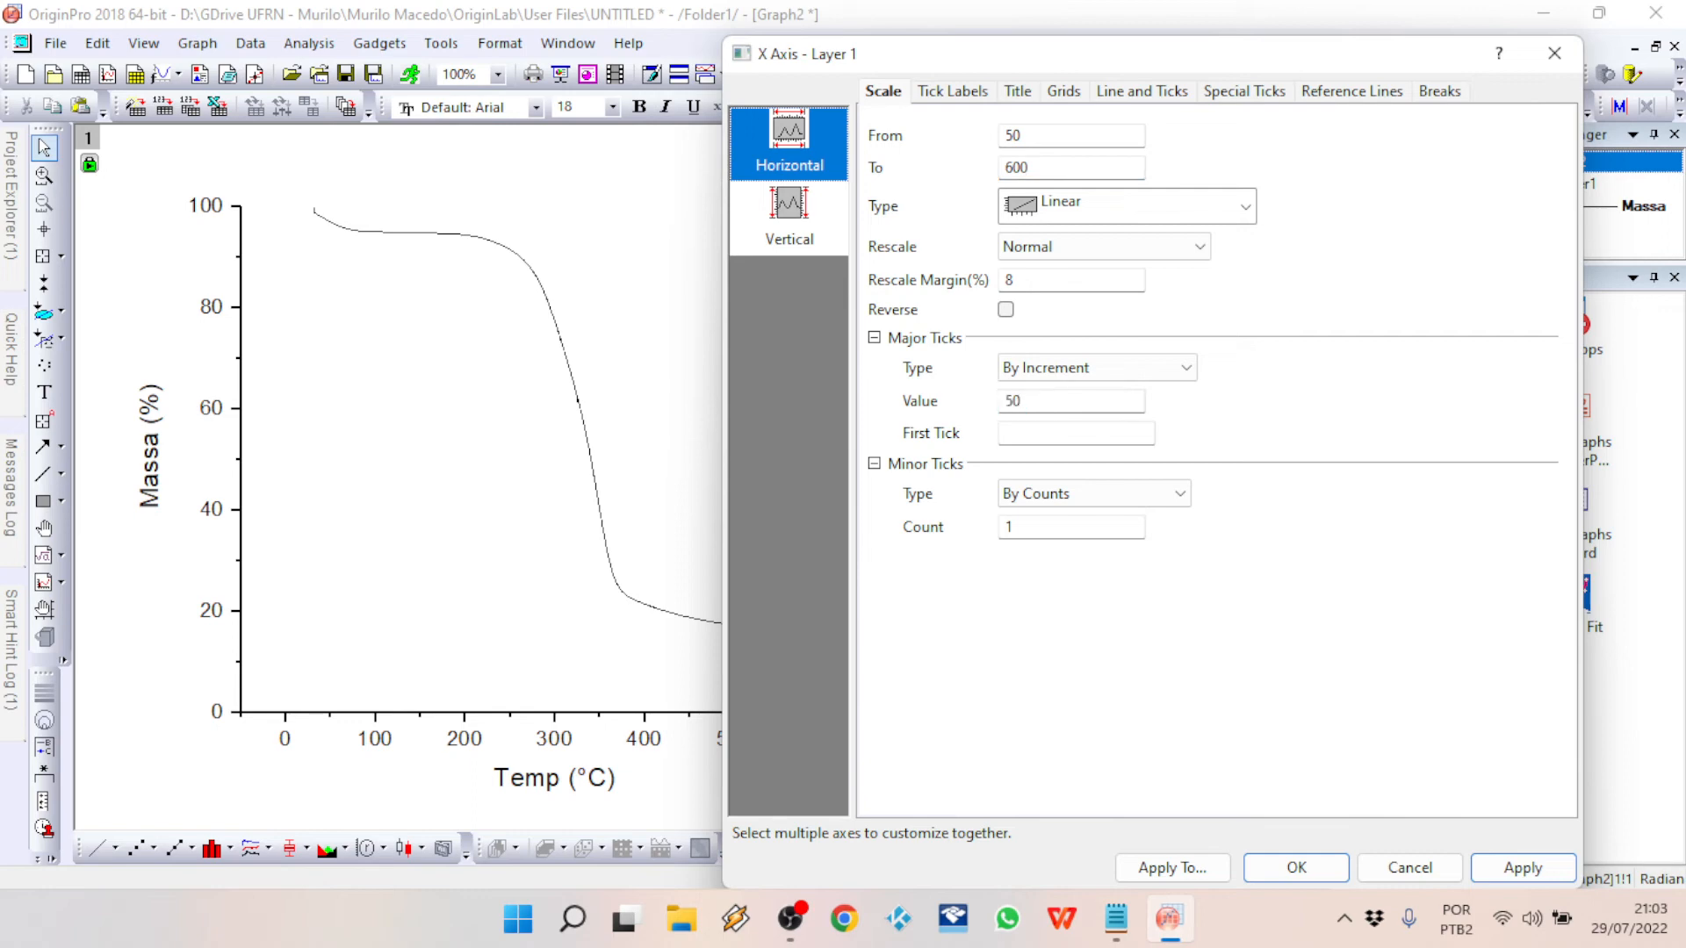
{"action": "left_click", "coordinate": [1522, 868]}
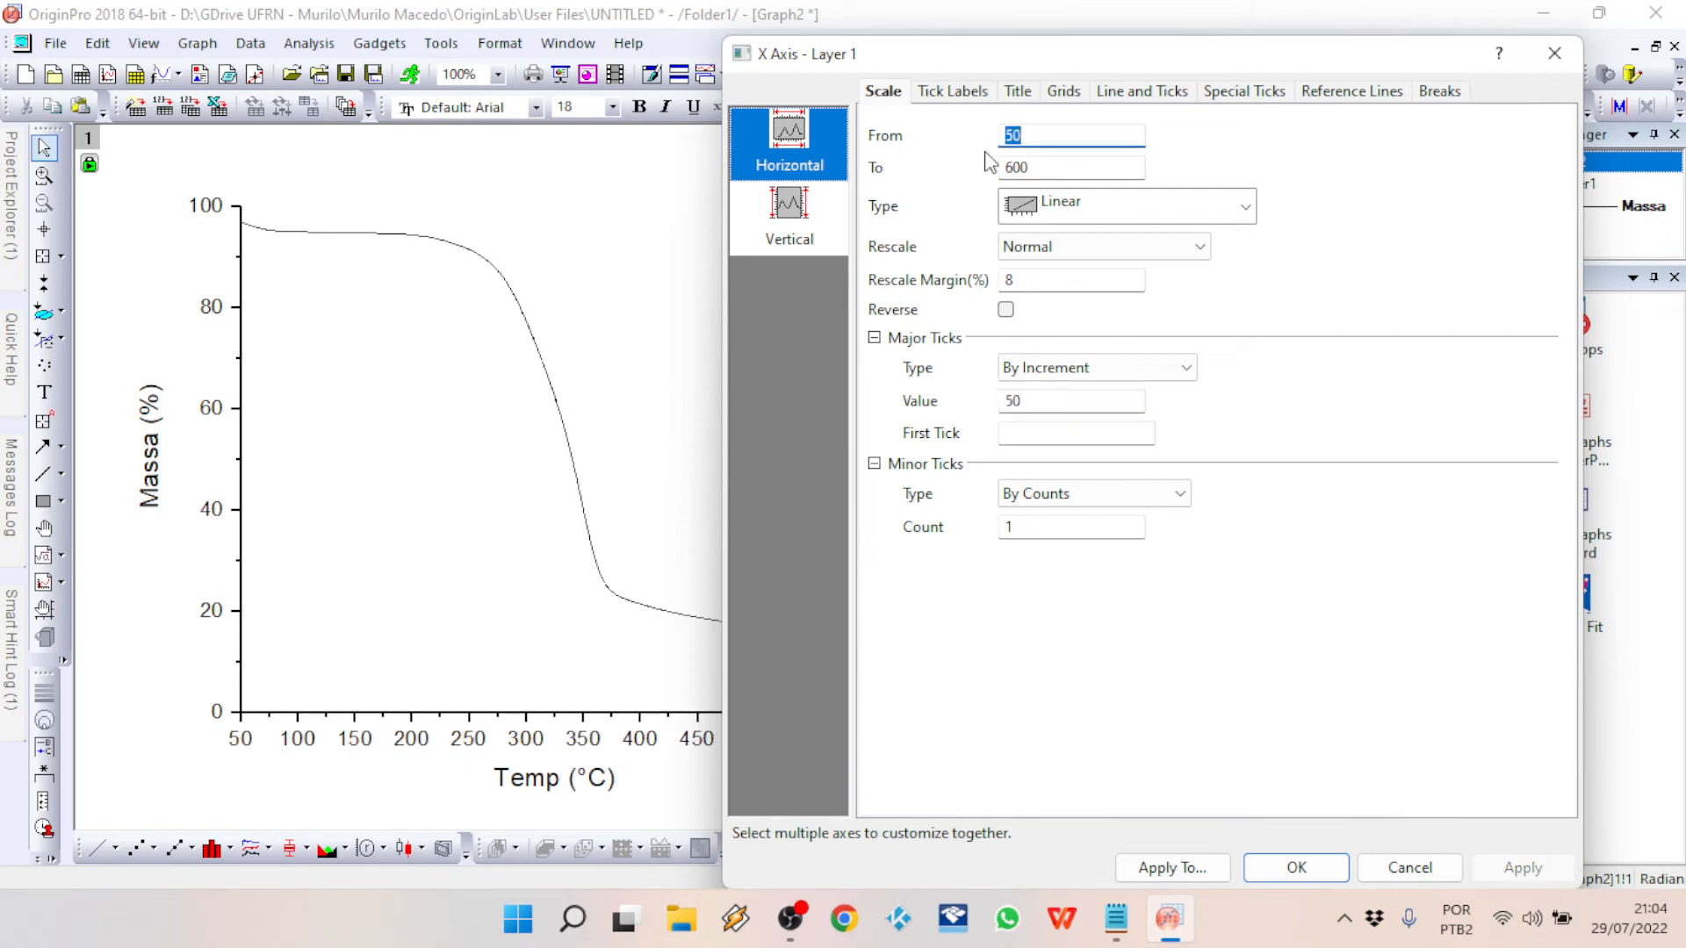
{"action": "left_click_drag", "start_coordinate": [971, 54], "coordinate": [807, 37]}
{"action": "left_click", "coordinate": [1131, 829]}
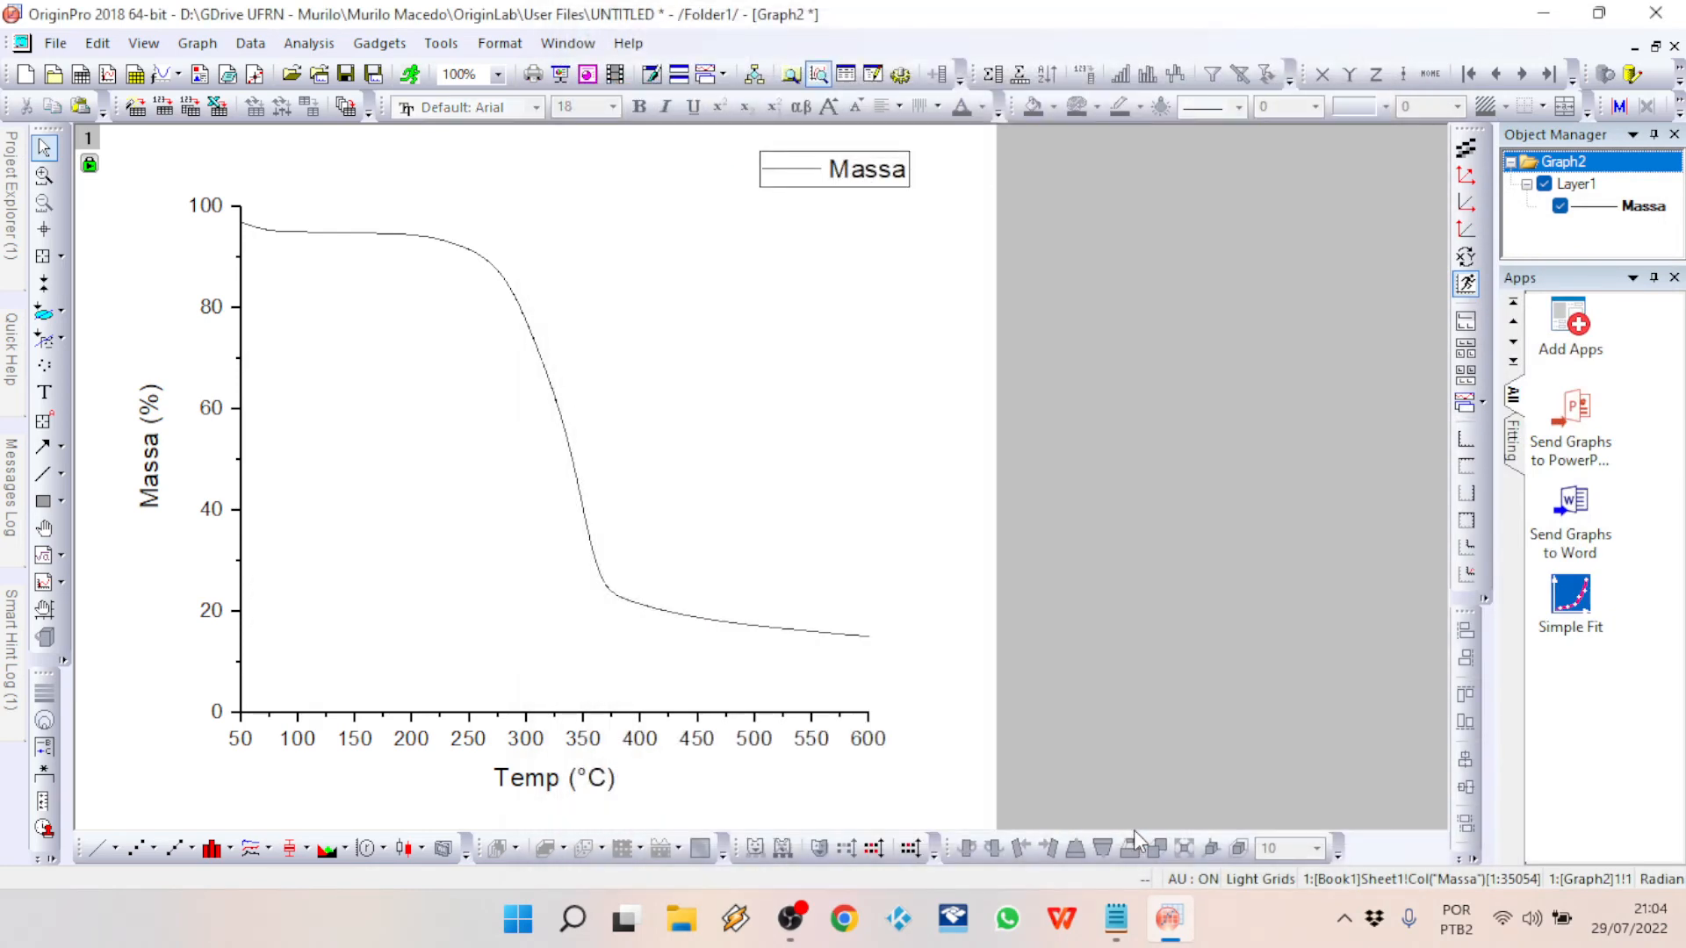
Step: Move the legend inside the plot's lower-left corner and replace its label with Exemplo YT, keeping the line sample
{"action": "left_click", "coordinate": [839, 176]}
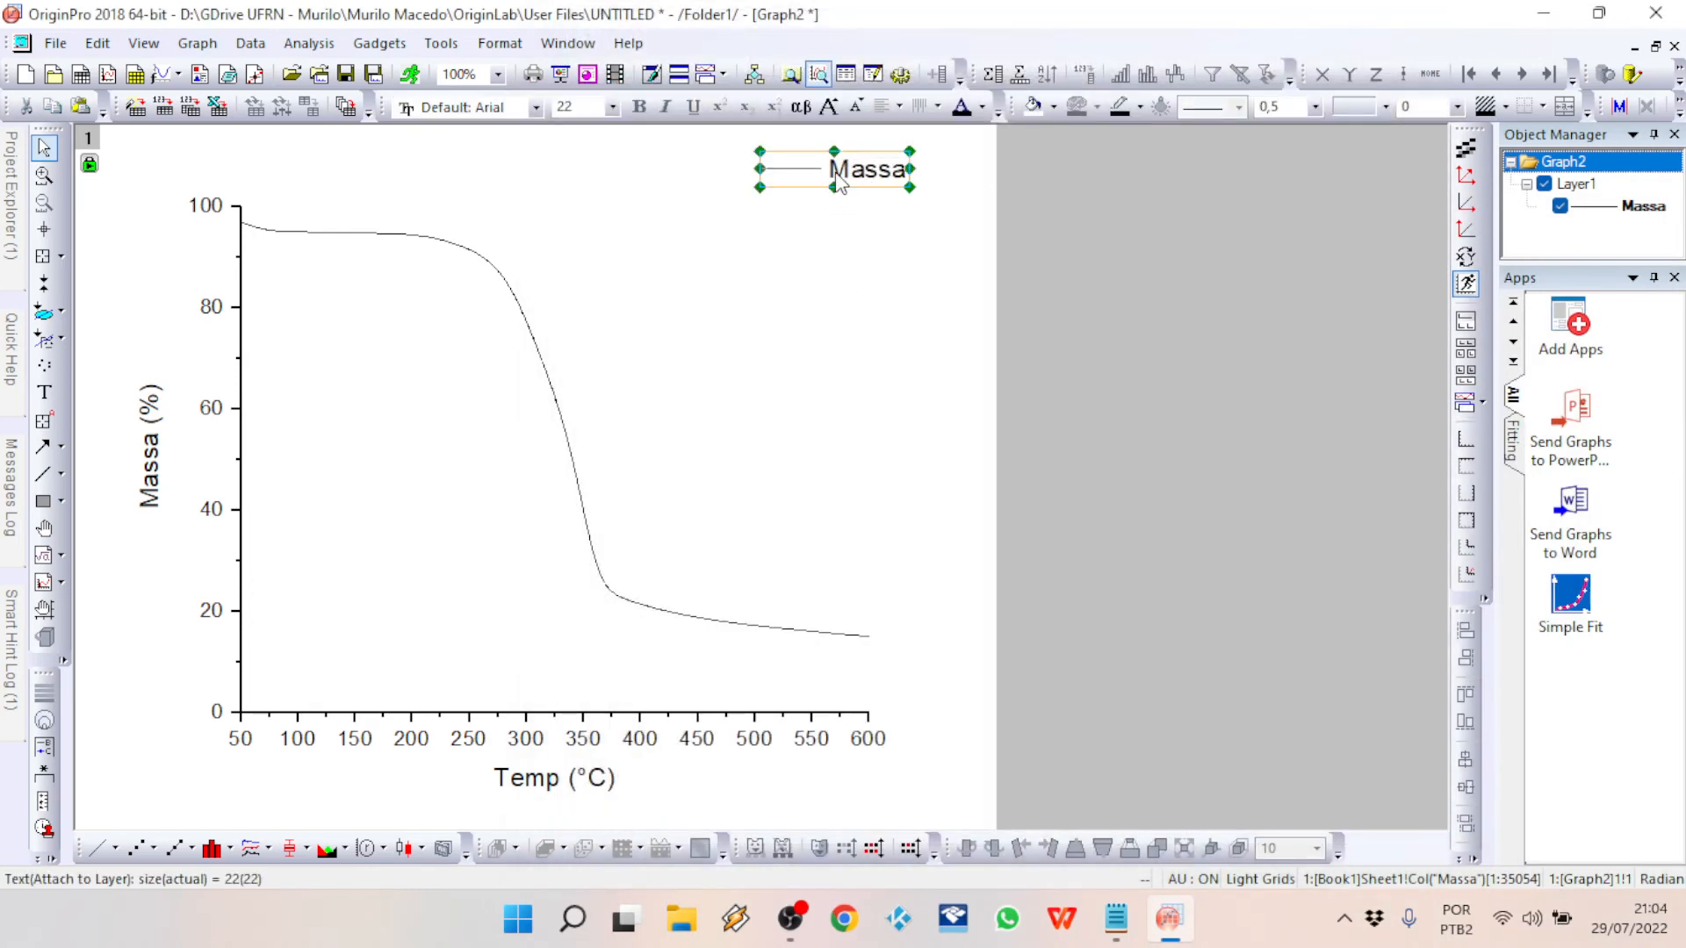
{"action": "left_click_drag", "start_coordinate": [867, 182], "coordinate": [354, 694]}
{"action": "double_click", "coordinate": [391, 683]}
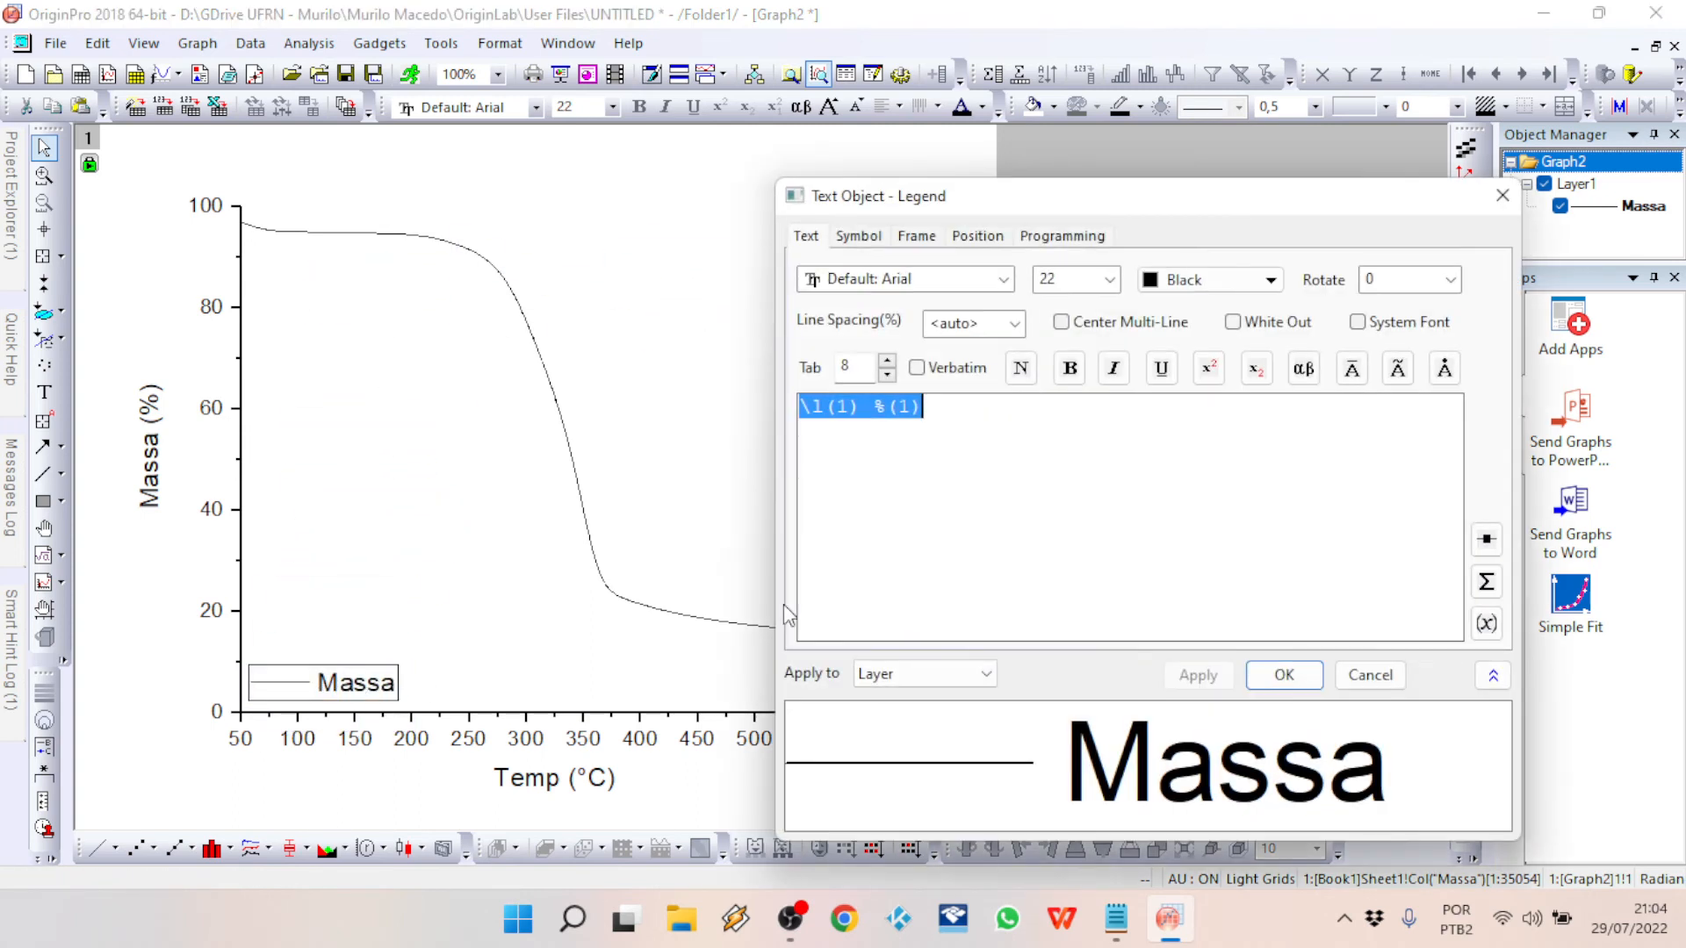
{"action": "left_click_drag", "start_coordinate": [924, 406], "coordinate": [871, 406]}
{"action": "type", "text": "Exe"}
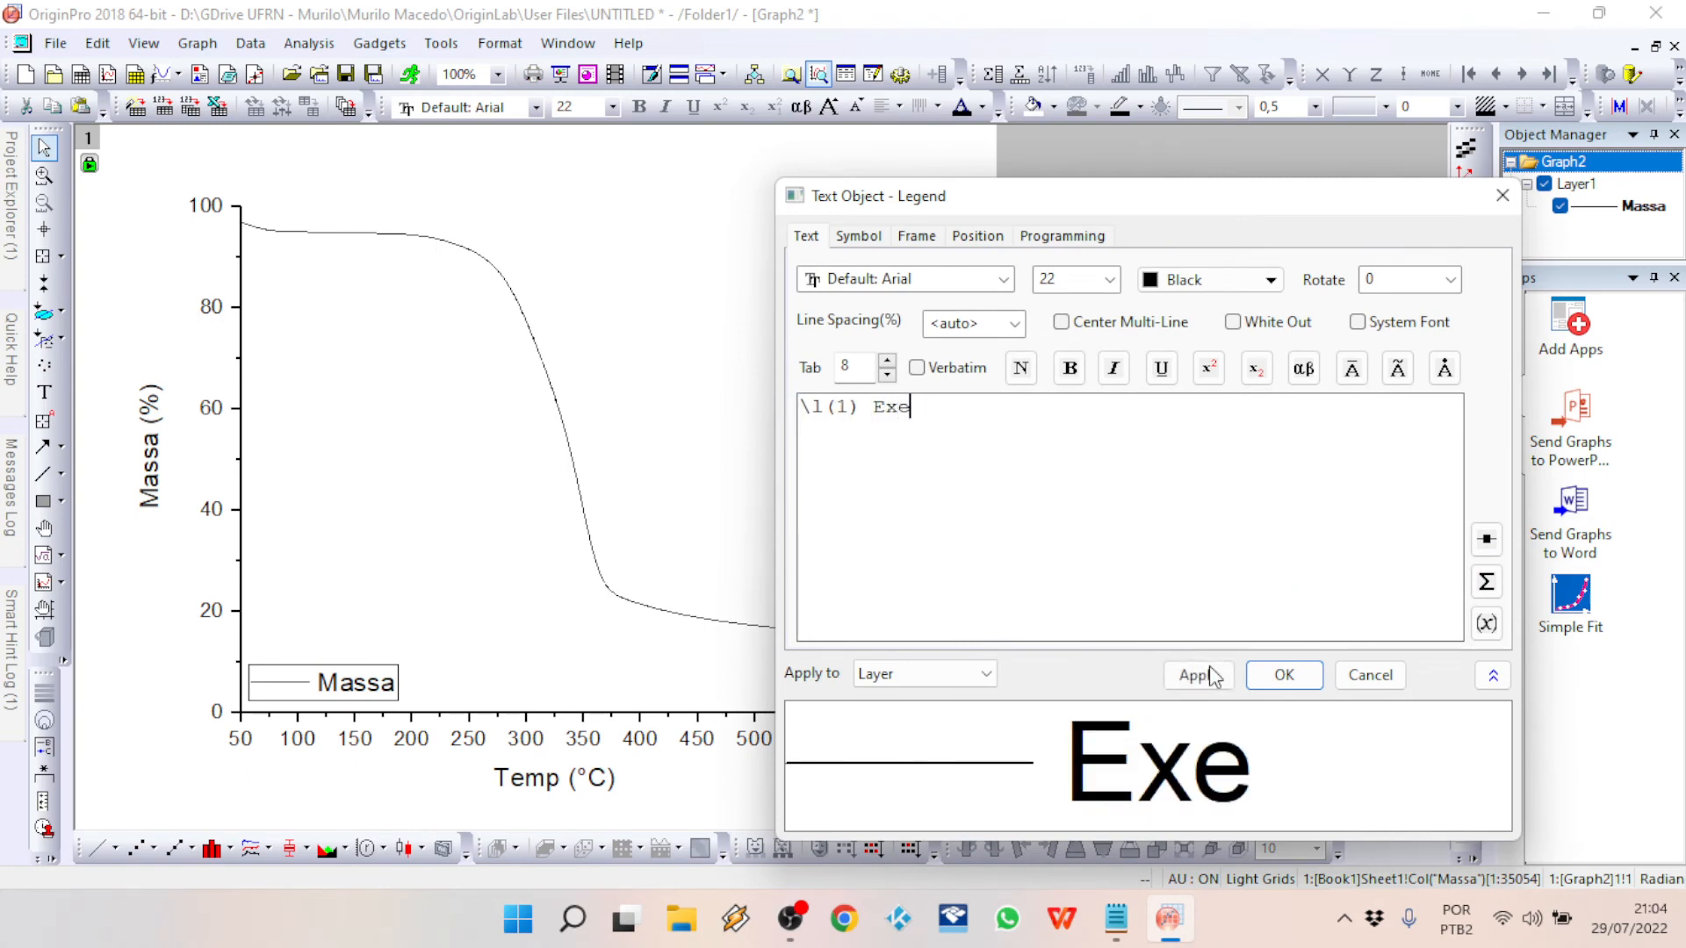
{"action": "type", "text": "mplo "}
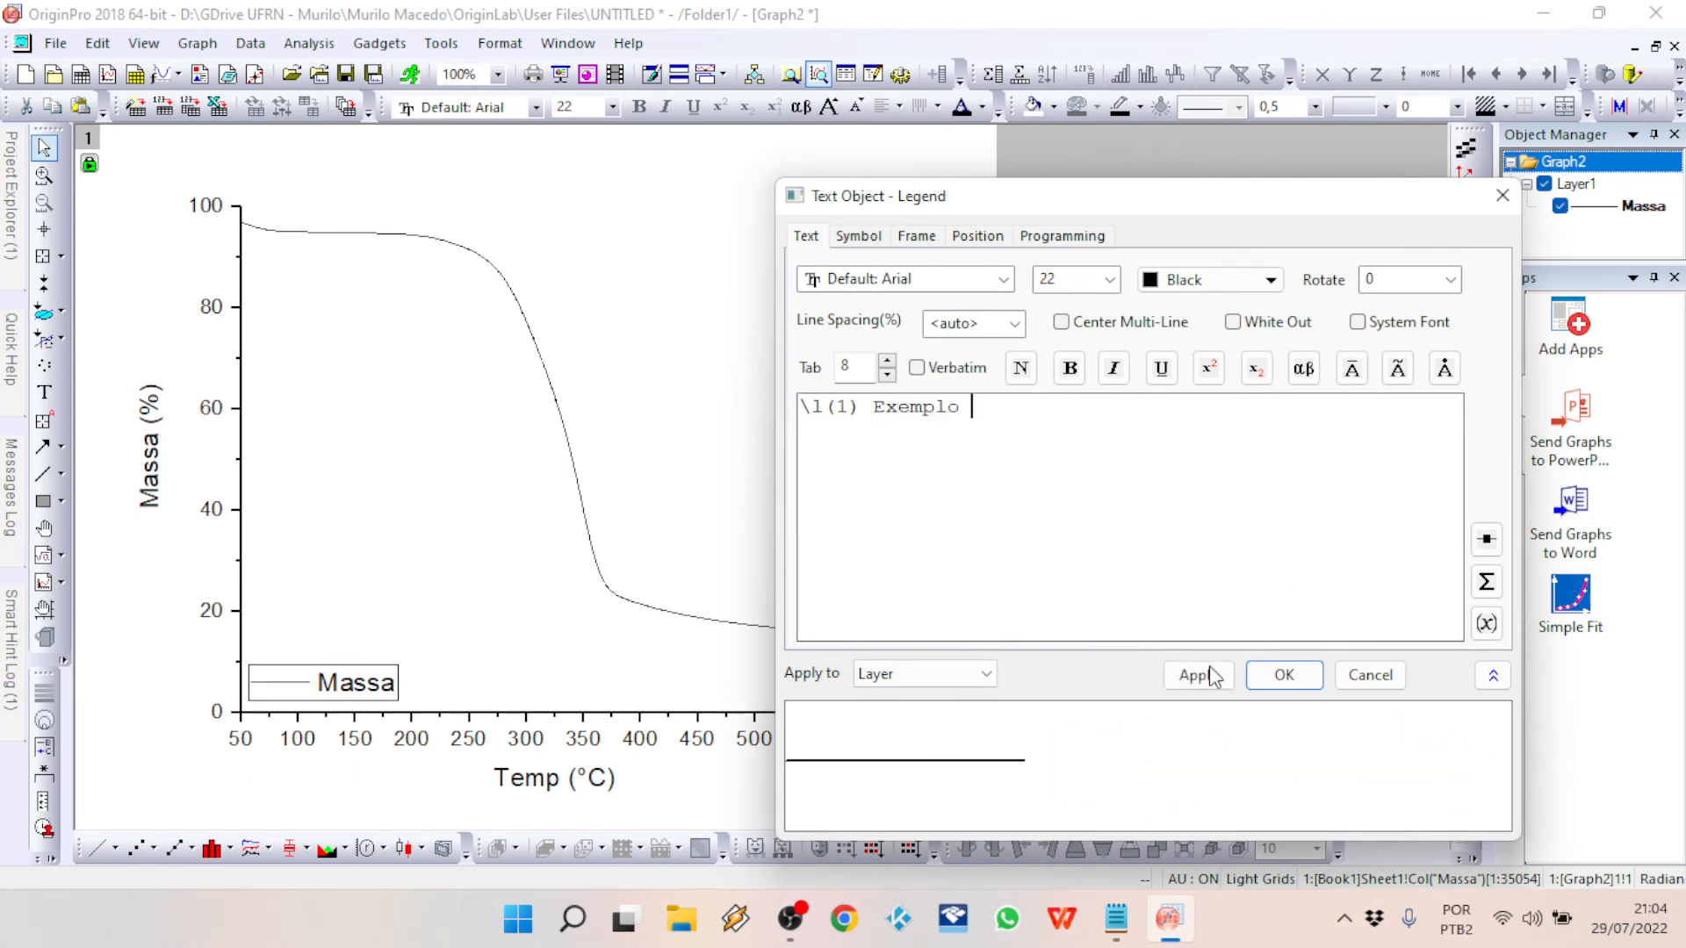
{"action": "type", "text": "YT"}
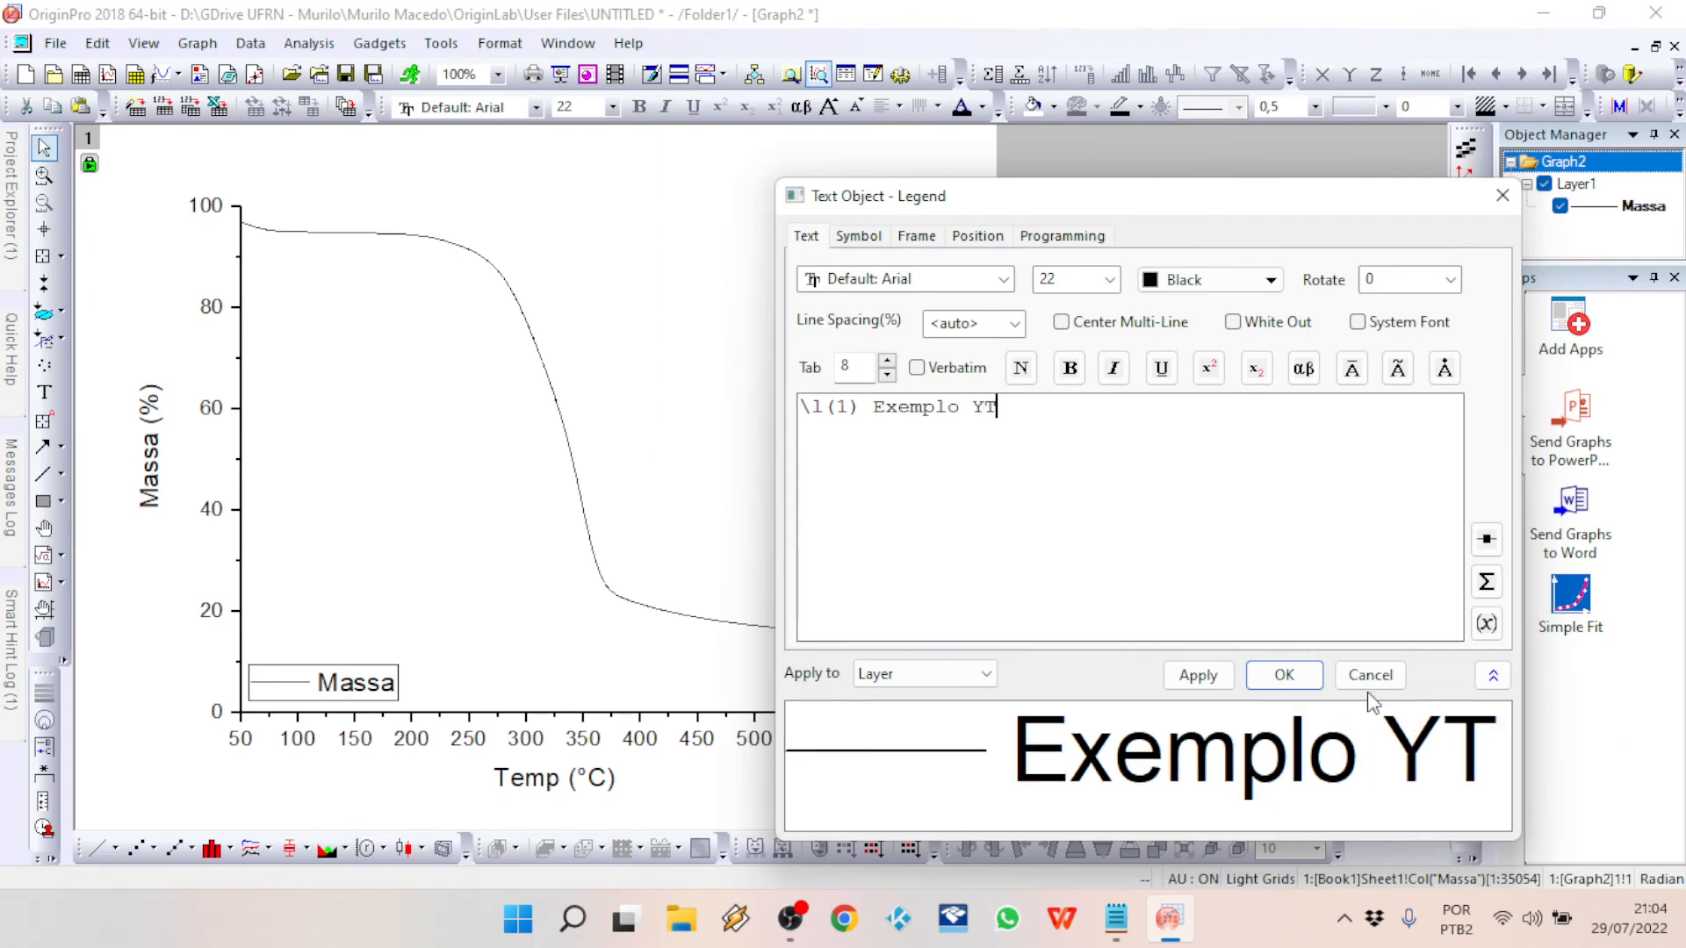
{"action": "left_click", "coordinate": [1280, 676]}
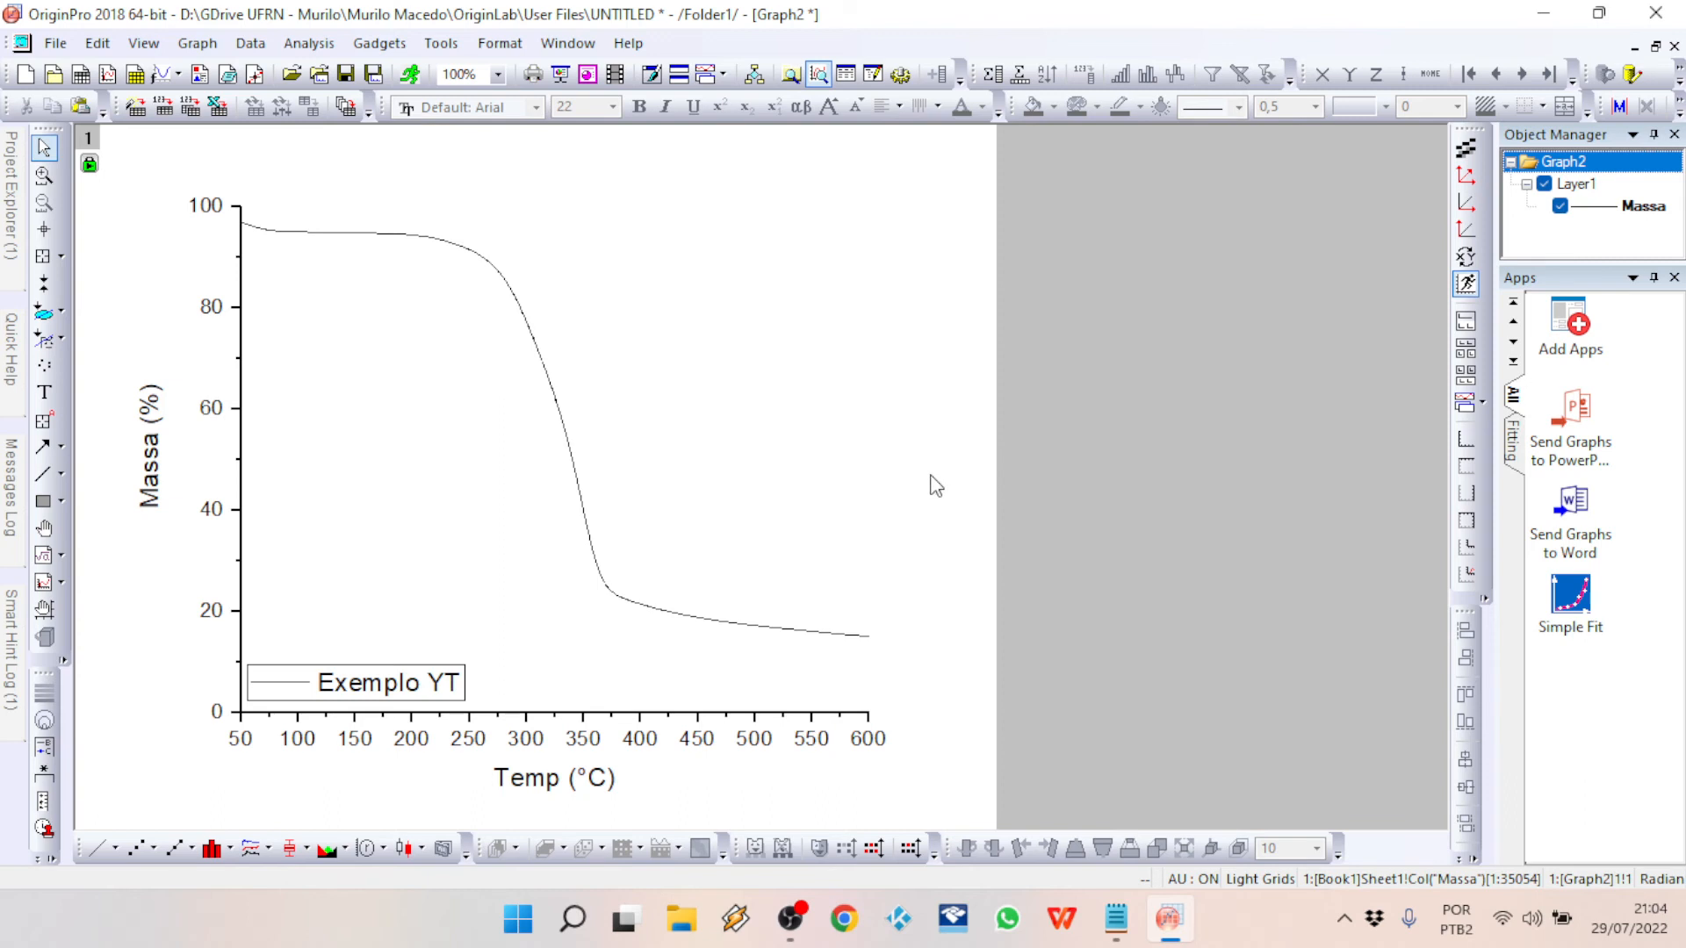
Step: Move the Massa (%) and Temp (°C) axis titles slightly closer to their axes
{"action": "left_click", "coordinate": [158, 457]}
{"action": "left_click_drag", "start_coordinate": [184, 452], "coordinate": [211, 451]}
{"action": "left_click", "coordinate": [560, 785]}
{"action": "left_click_drag", "start_coordinate": [556, 776], "coordinate": [554, 768]}
{"action": "left_click", "coordinate": [990, 626]}
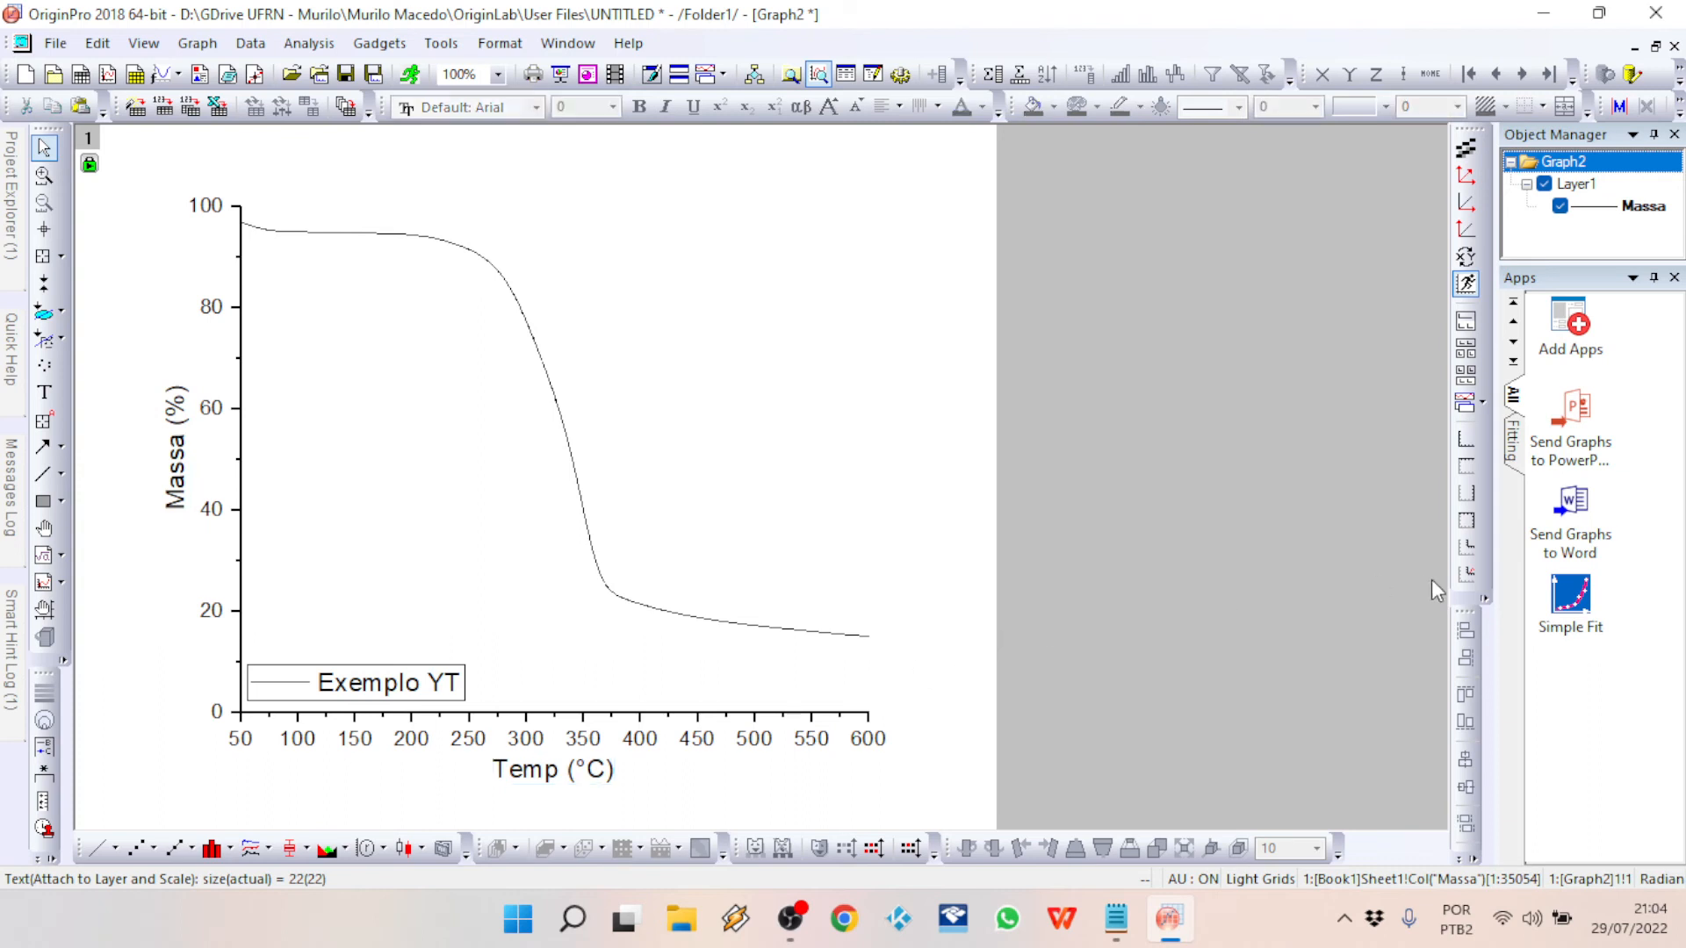
Step: Add a top X and right Y axis layer to the graph and delete both of its axis titles
{"action": "left_click", "coordinate": [1465, 519]}
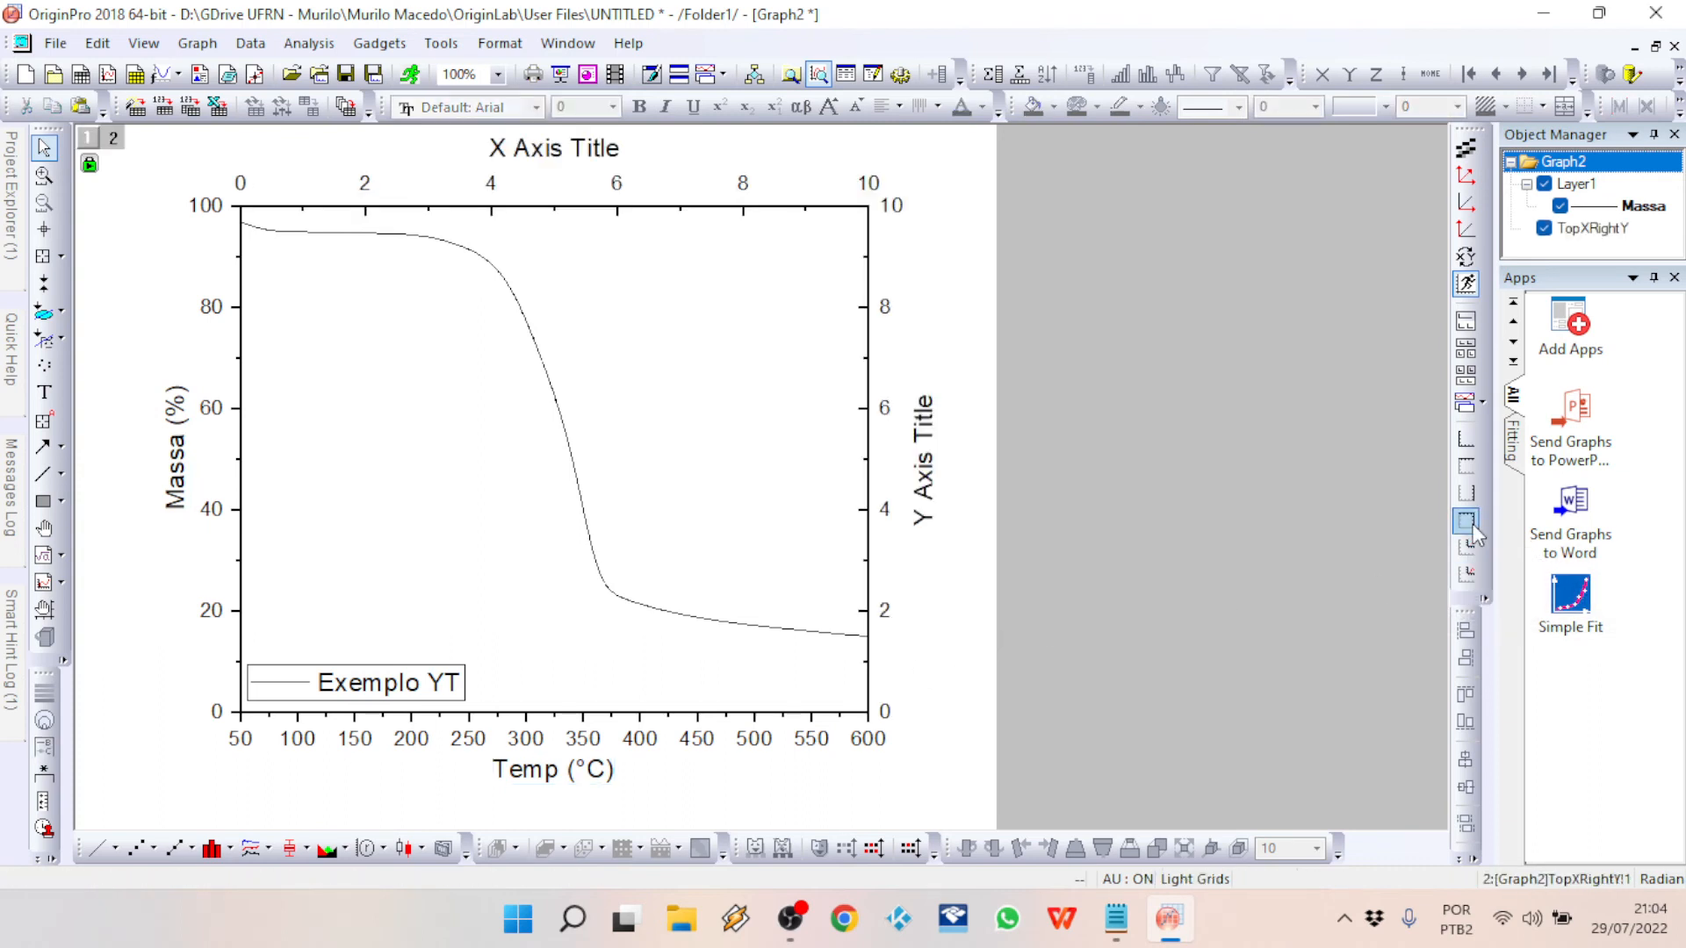
{"action": "left_click", "coordinate": [544, 155]}
{"action": "key", "text": "Delete"}
{"action": "left_click", "coordinate": [938, 474]}
{"action": "key", "text": "Delete"}
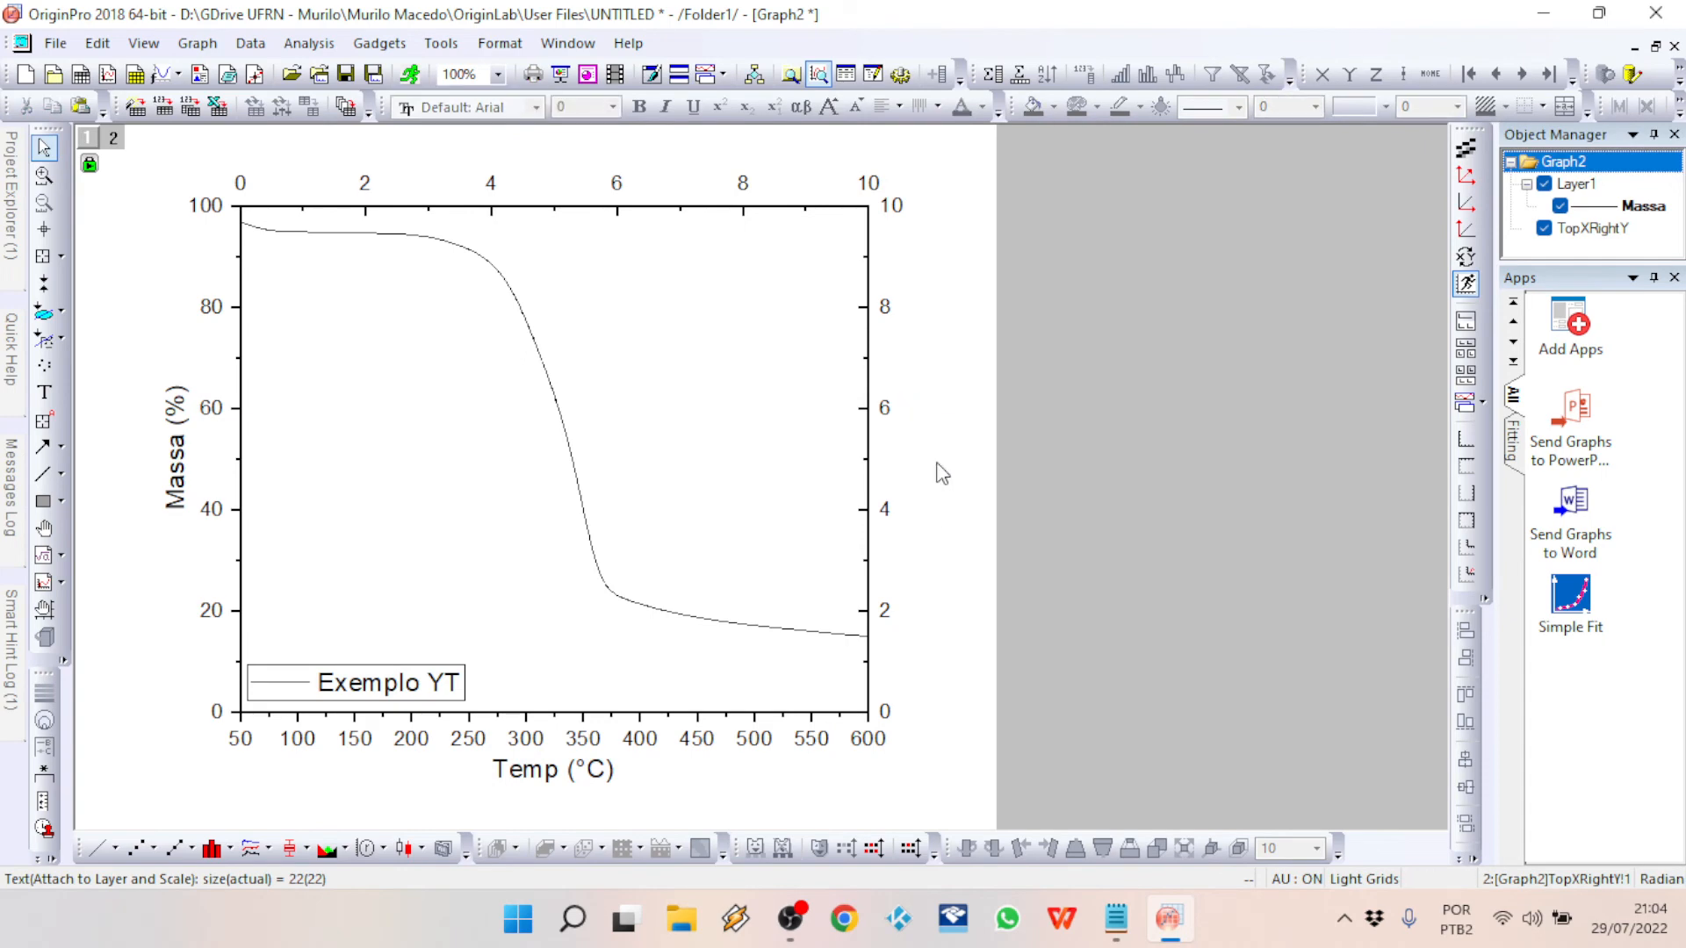
Step: Set the right Y axis scale to end at 100 with a major tick increment of 10 and apply it
{"action": "left_click", "coordinate": [887, 615]}
{"action": "double_click", "coordinate": [889, 620]}
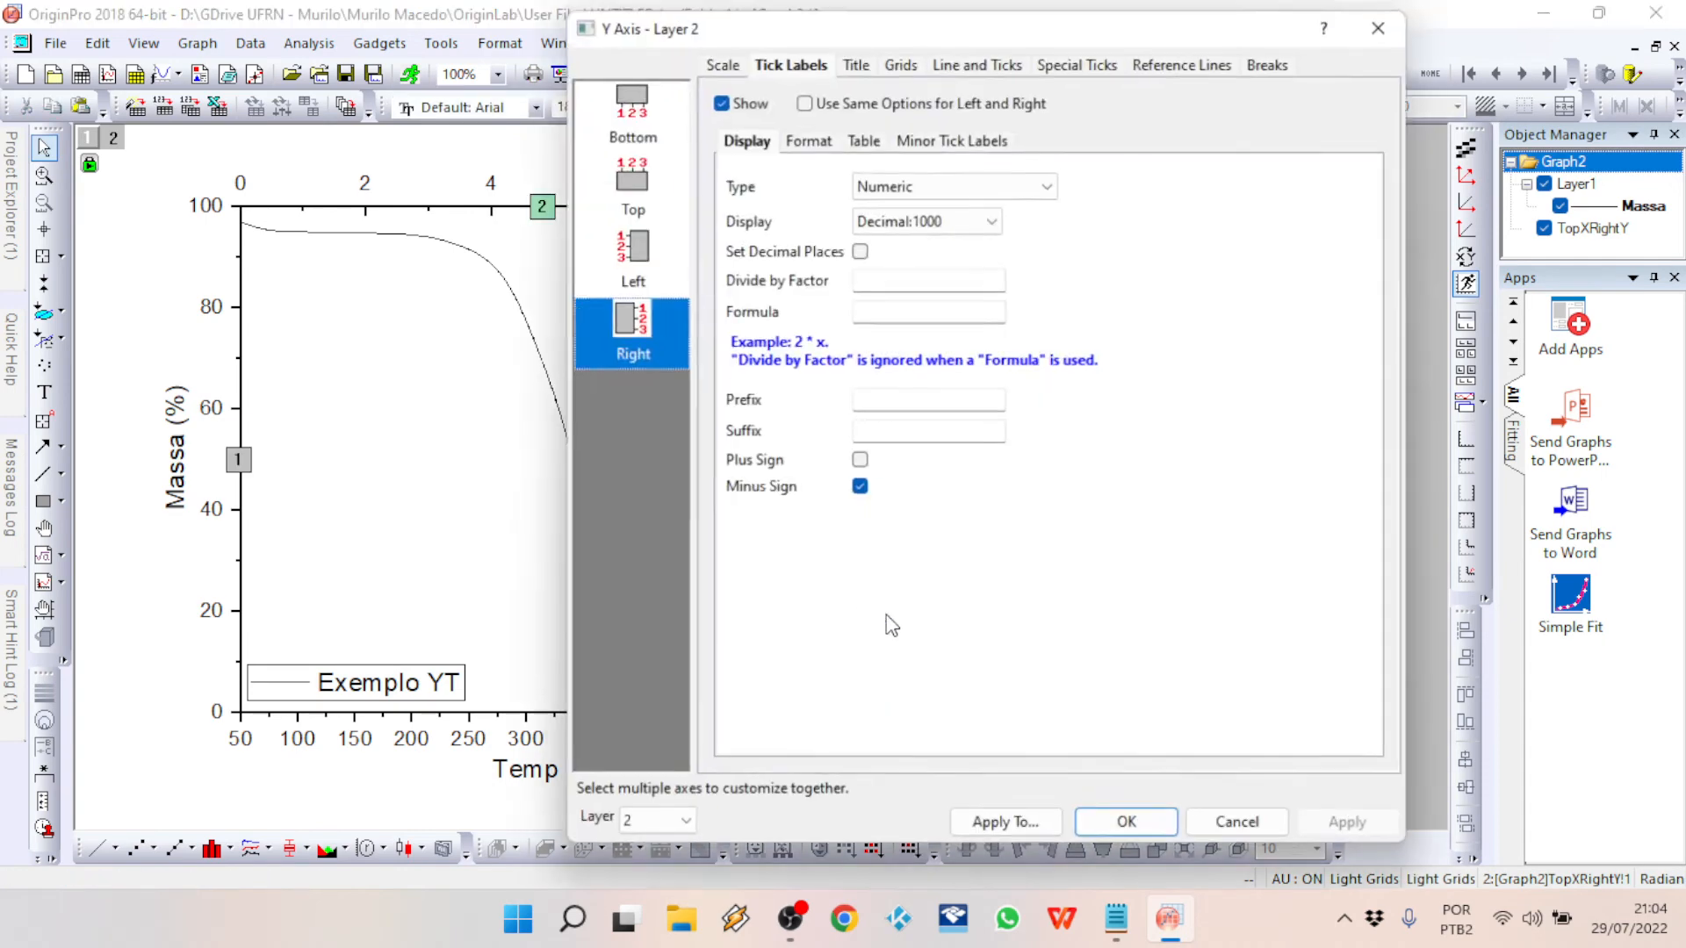
{"action": "left_click", "coordinate": [722, 58]}
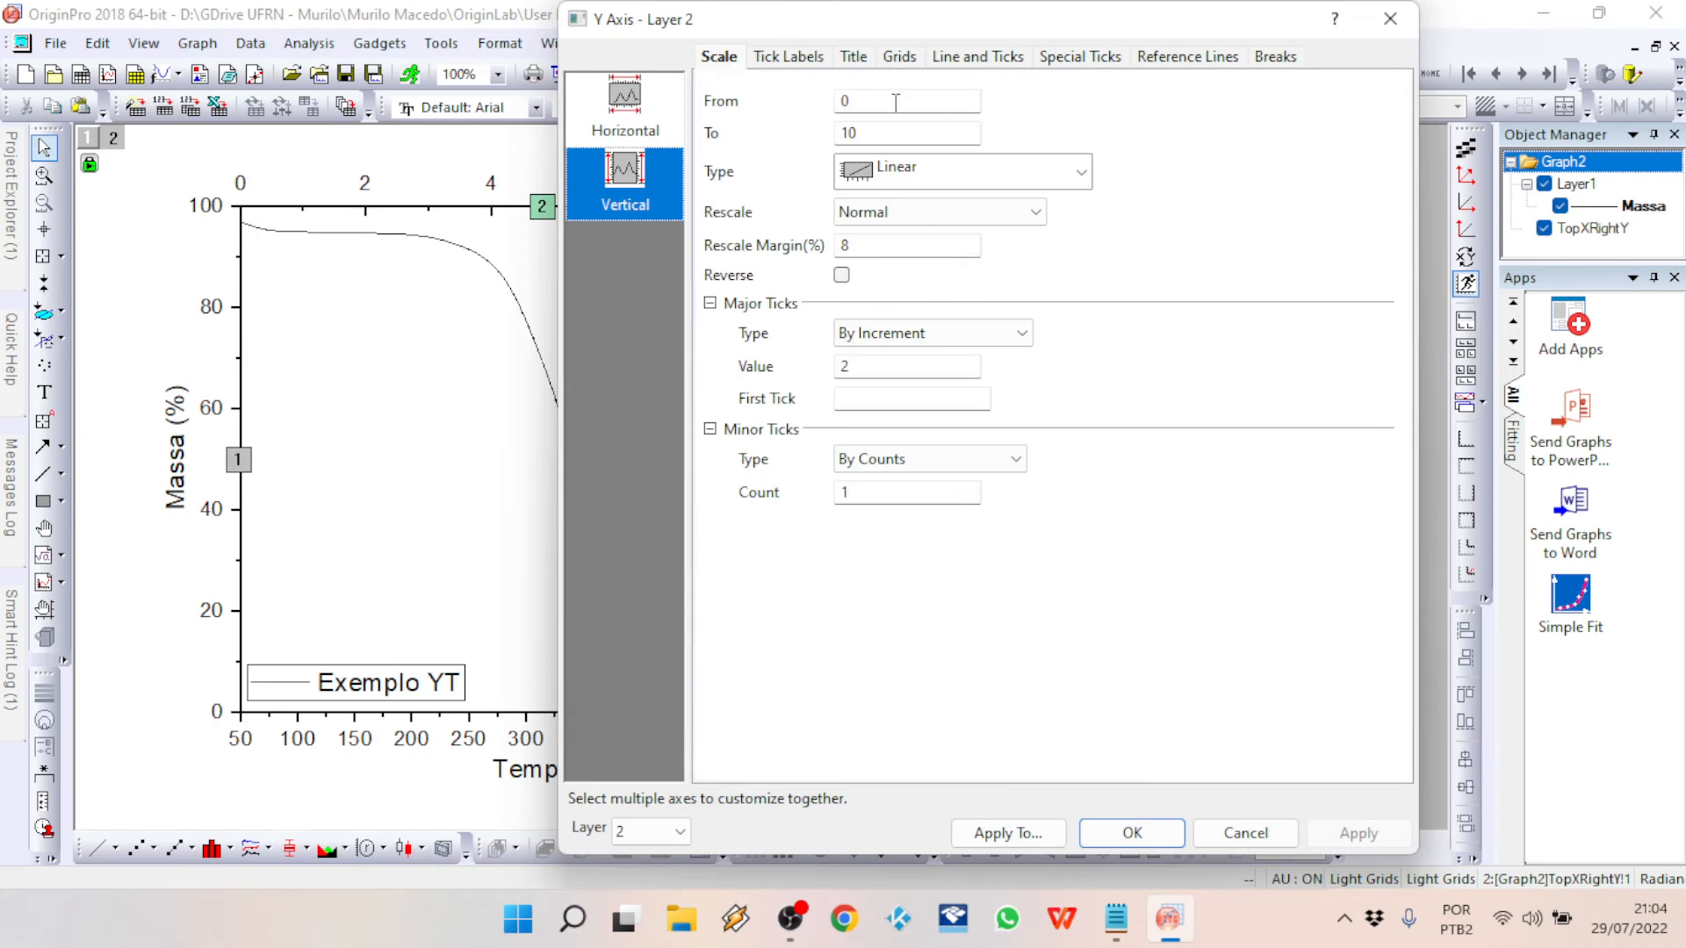
{"action": "double_click", "coordinate": [929, 133]}
{"action": "type", "text": "100"}
{"action": "double_click", "coordinate": [887, 366]}
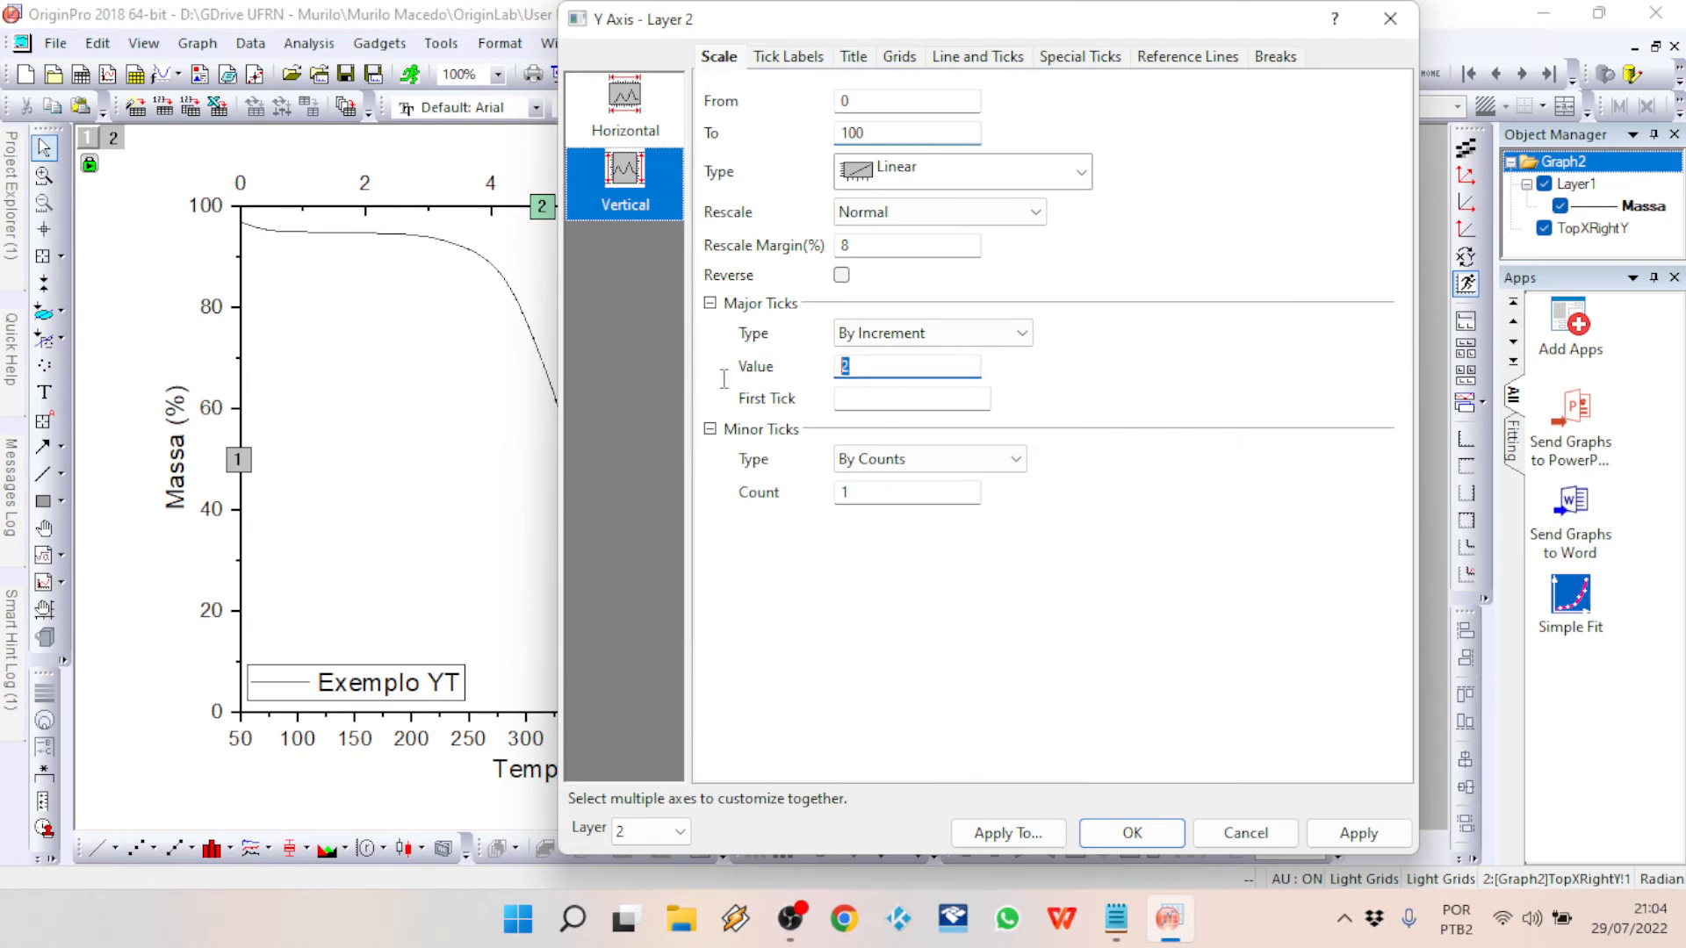
{"action": "type", "text": "10"}
{"action": "left_click", "coordinate": [1361, 834]}
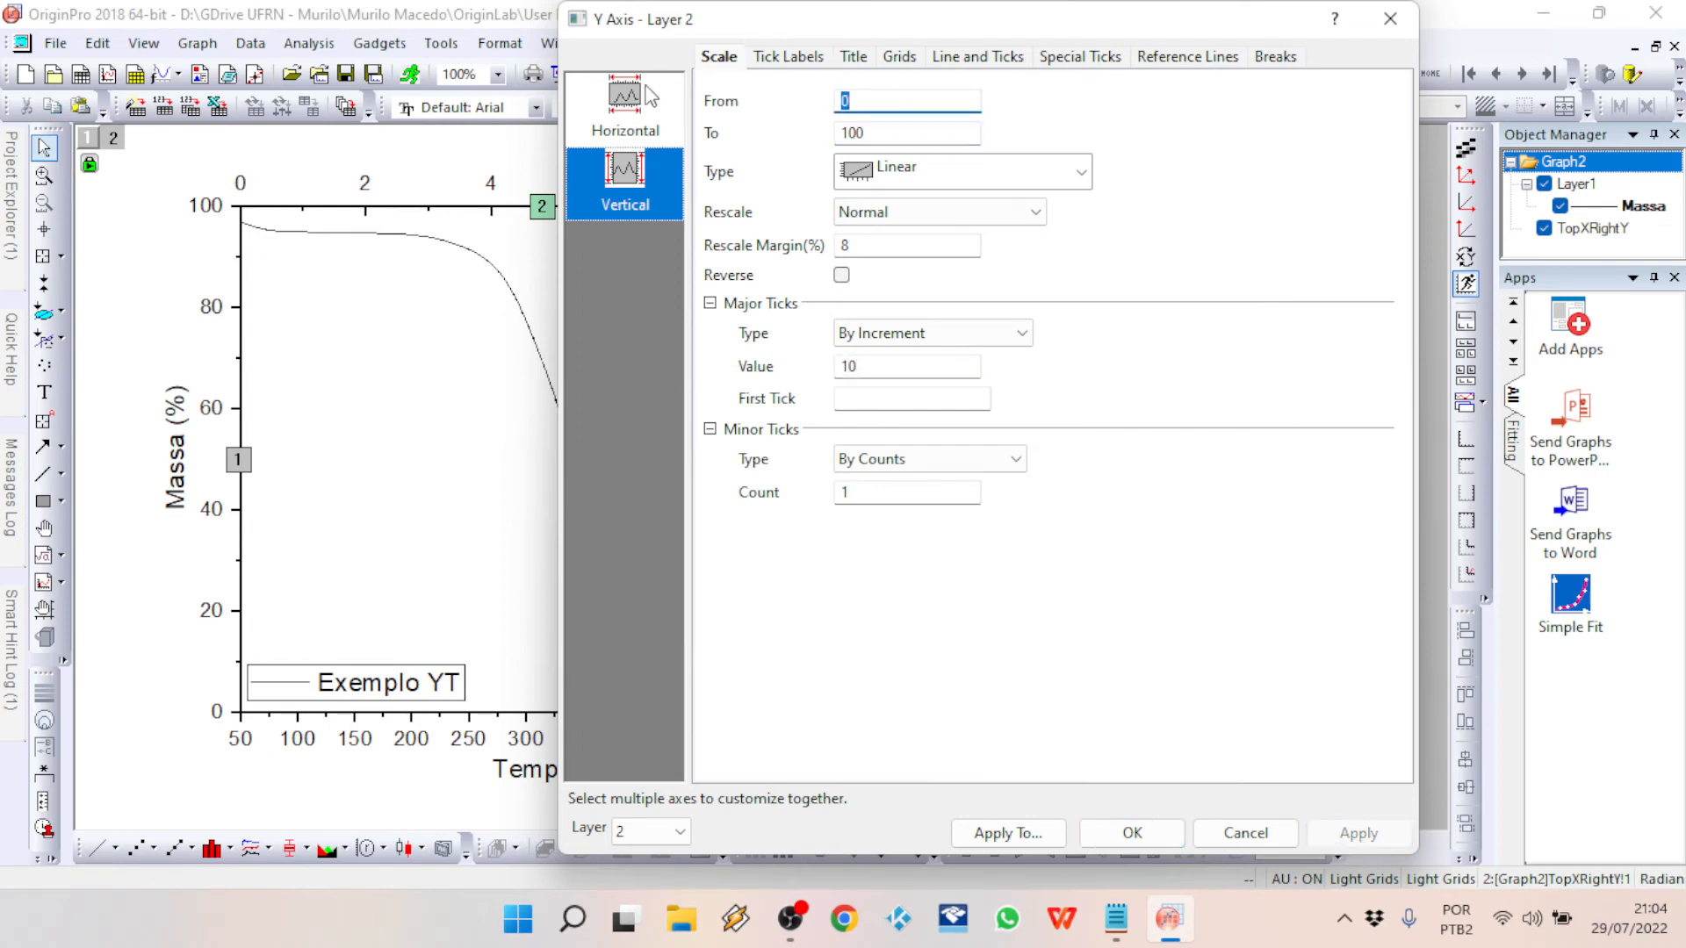
Step: Set the top X axis scale from 50 to 650 with a major tick increment of 100
{"action": "left_click", "coordinate": [639, 105]}
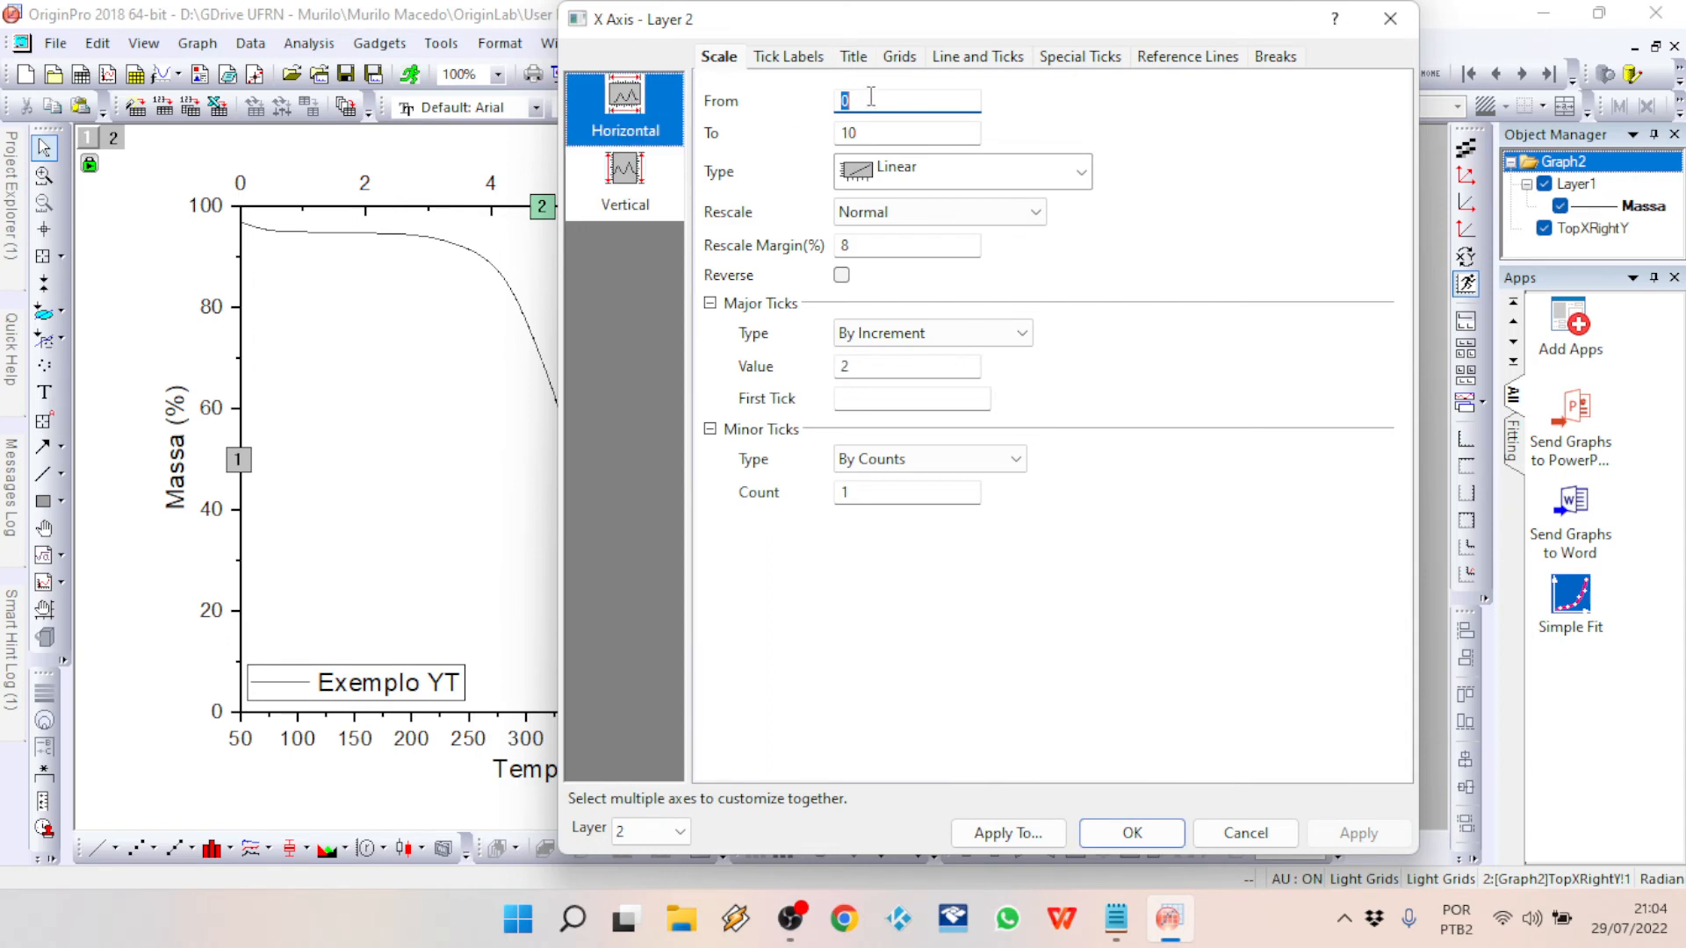
{"action": "type", "text": "50"}
{"action": "key", "text": "Tab"}
{"action": "type", "text": "650"}
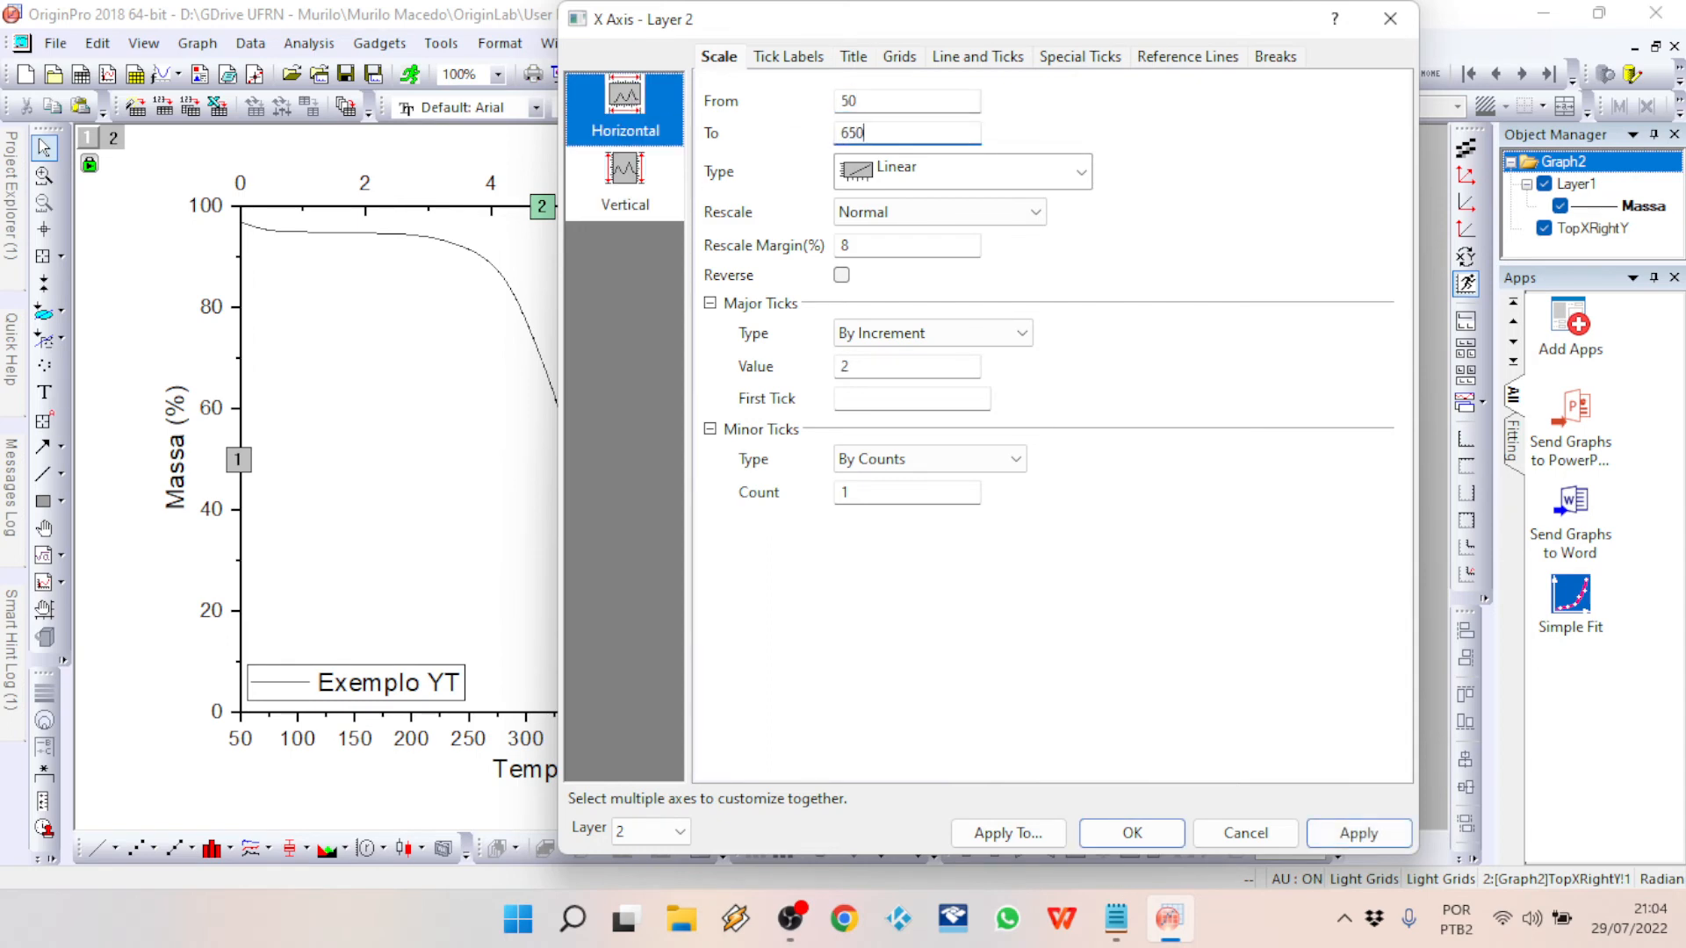
{"action": "double_click", "coordinate": [890, 367]}
{"action": "type", "text": "100"}
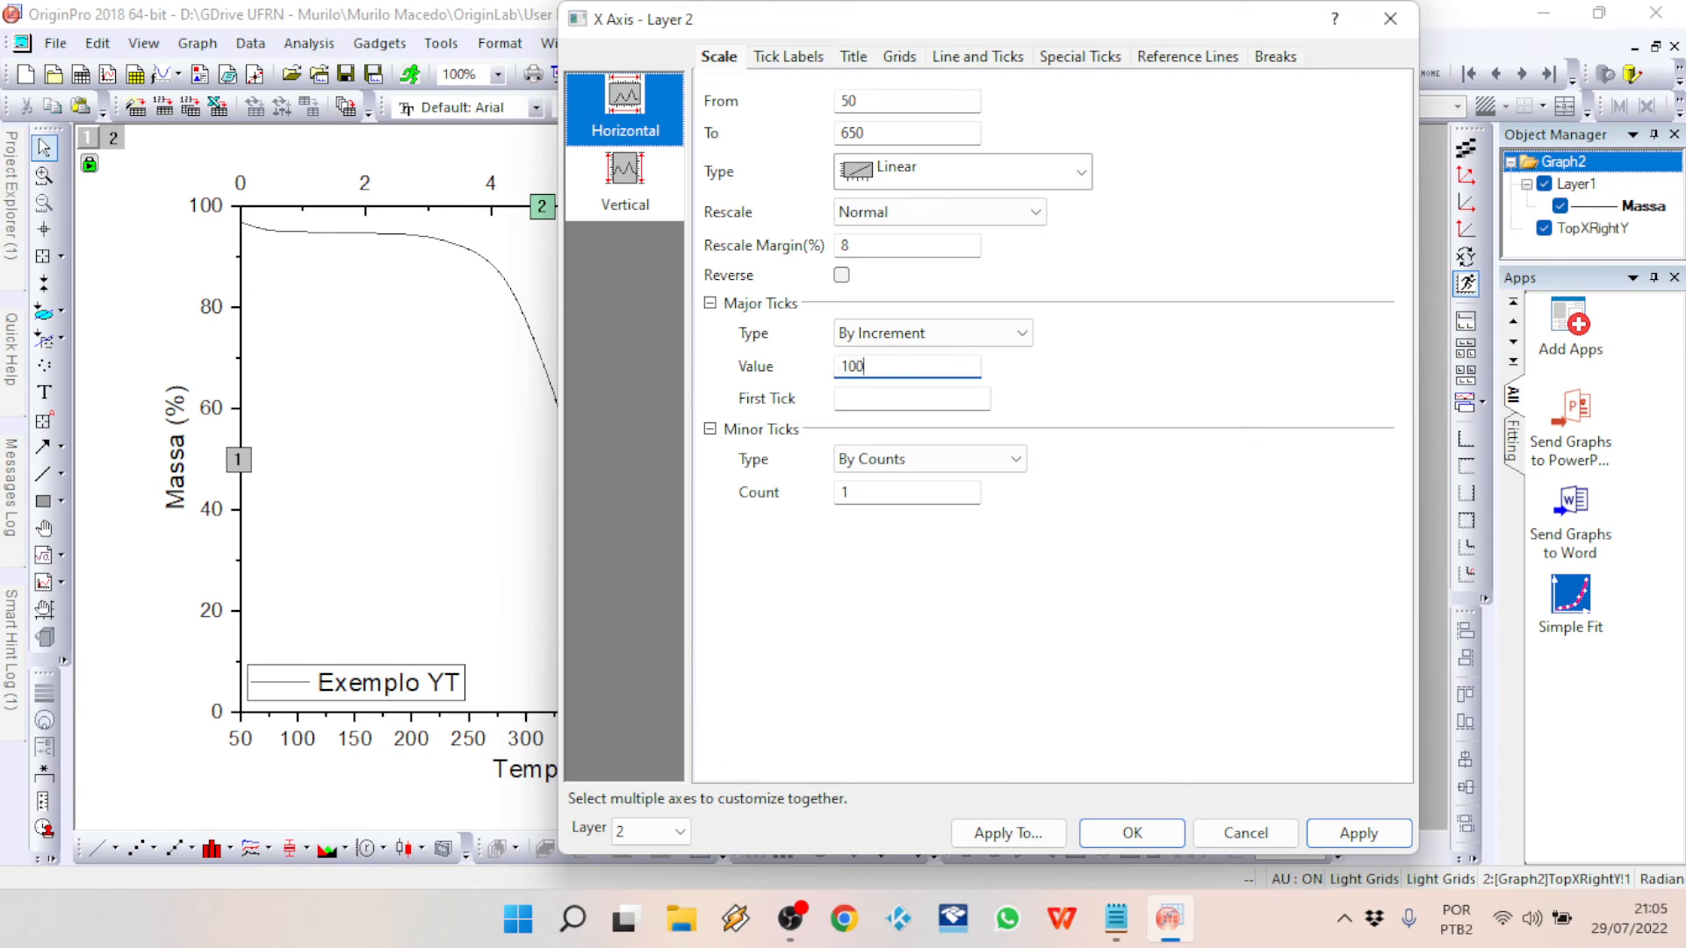
{"action": "left_click", "coordinate": [1328, 839]}
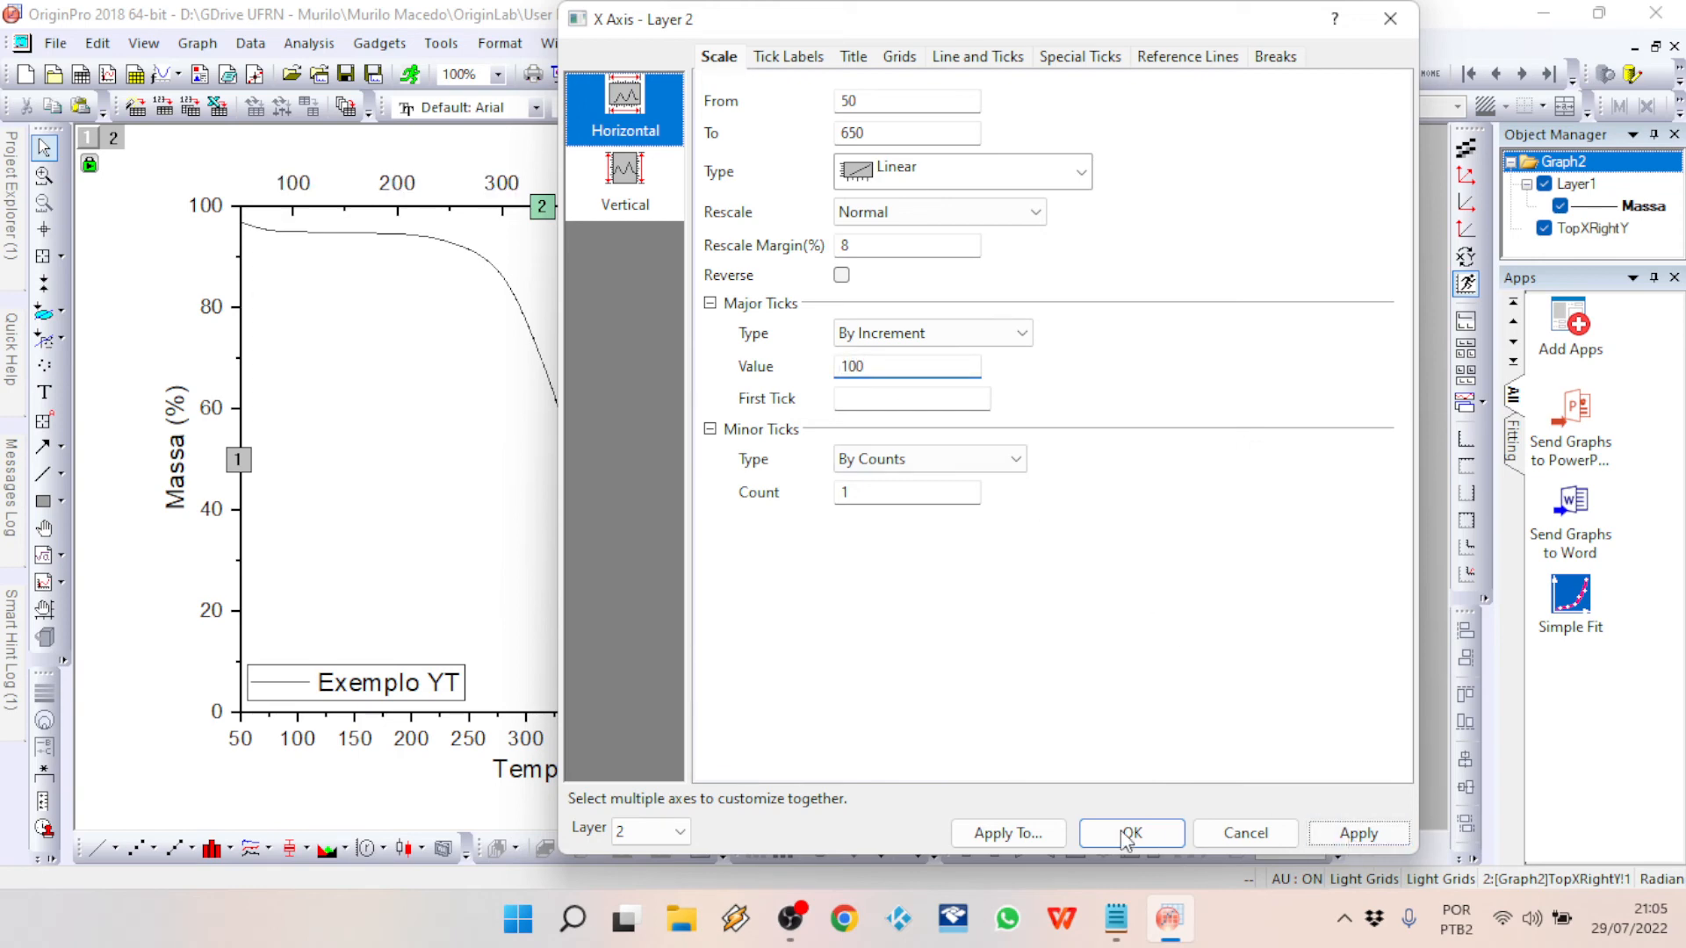
{"action": "left_click", "coordinate": [1114, 832]}
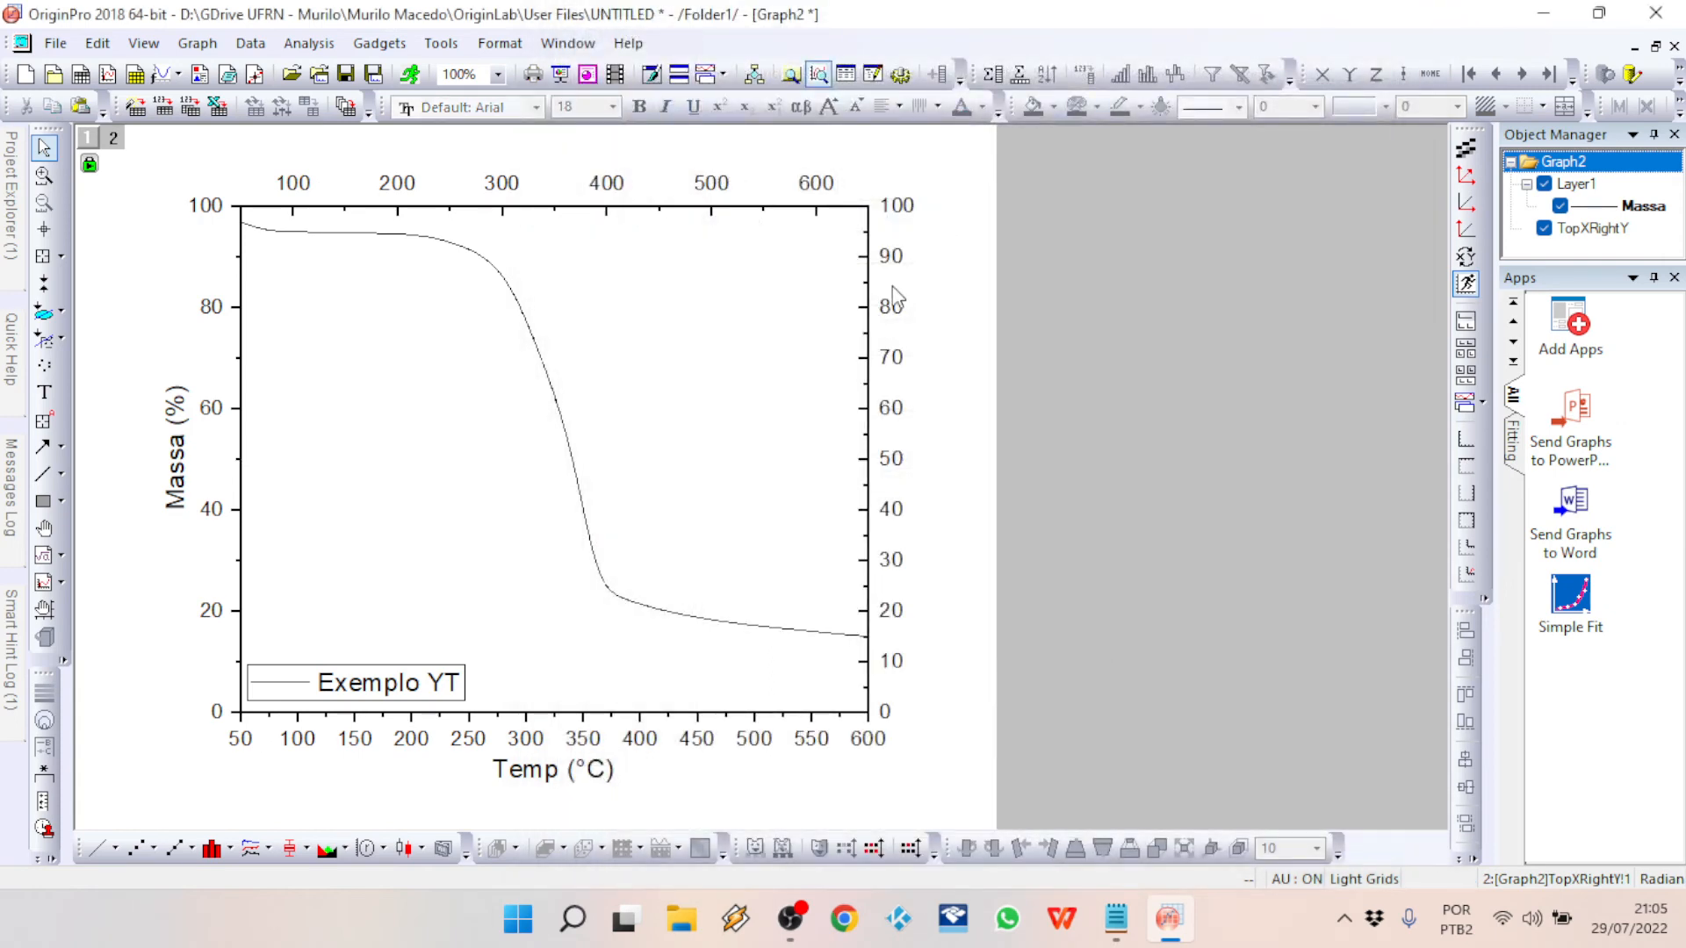
Step: Change the end of the top X axis scale to 600
{"action": "double_click", "coordinate": [822, 179]}
{"action": "double_click", "coordinate": [817, 183]}
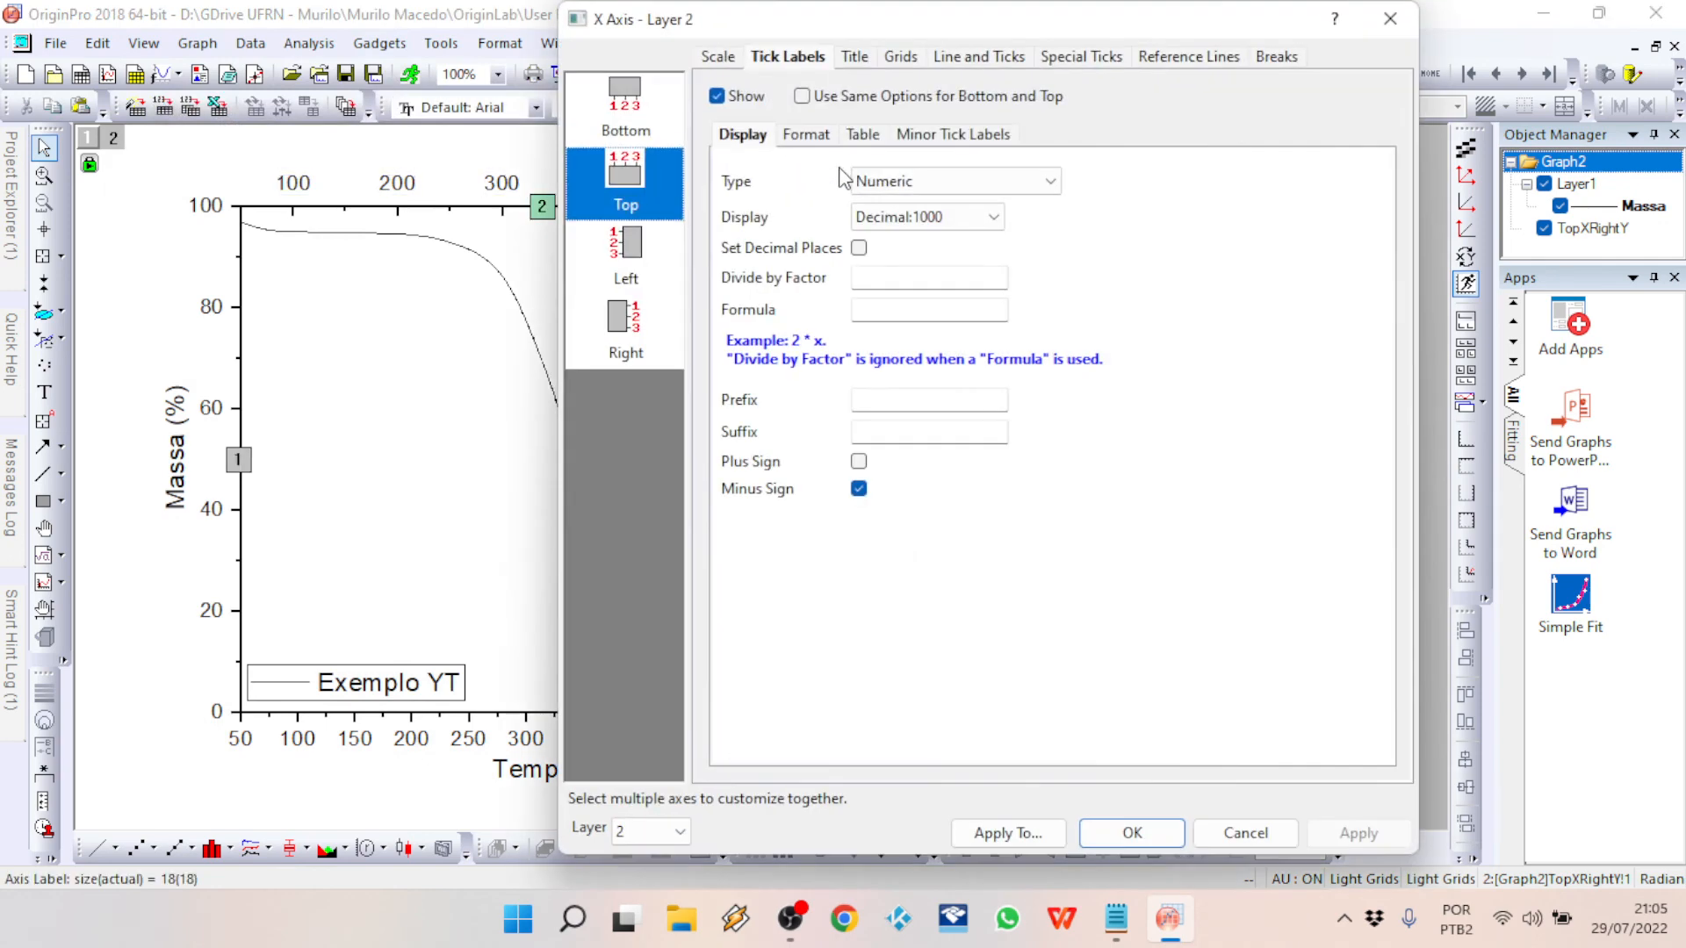
{"action": "left_click", "coordinate": [630, 115]}
{"action": "left_click", "coordinate": [716, 57]}
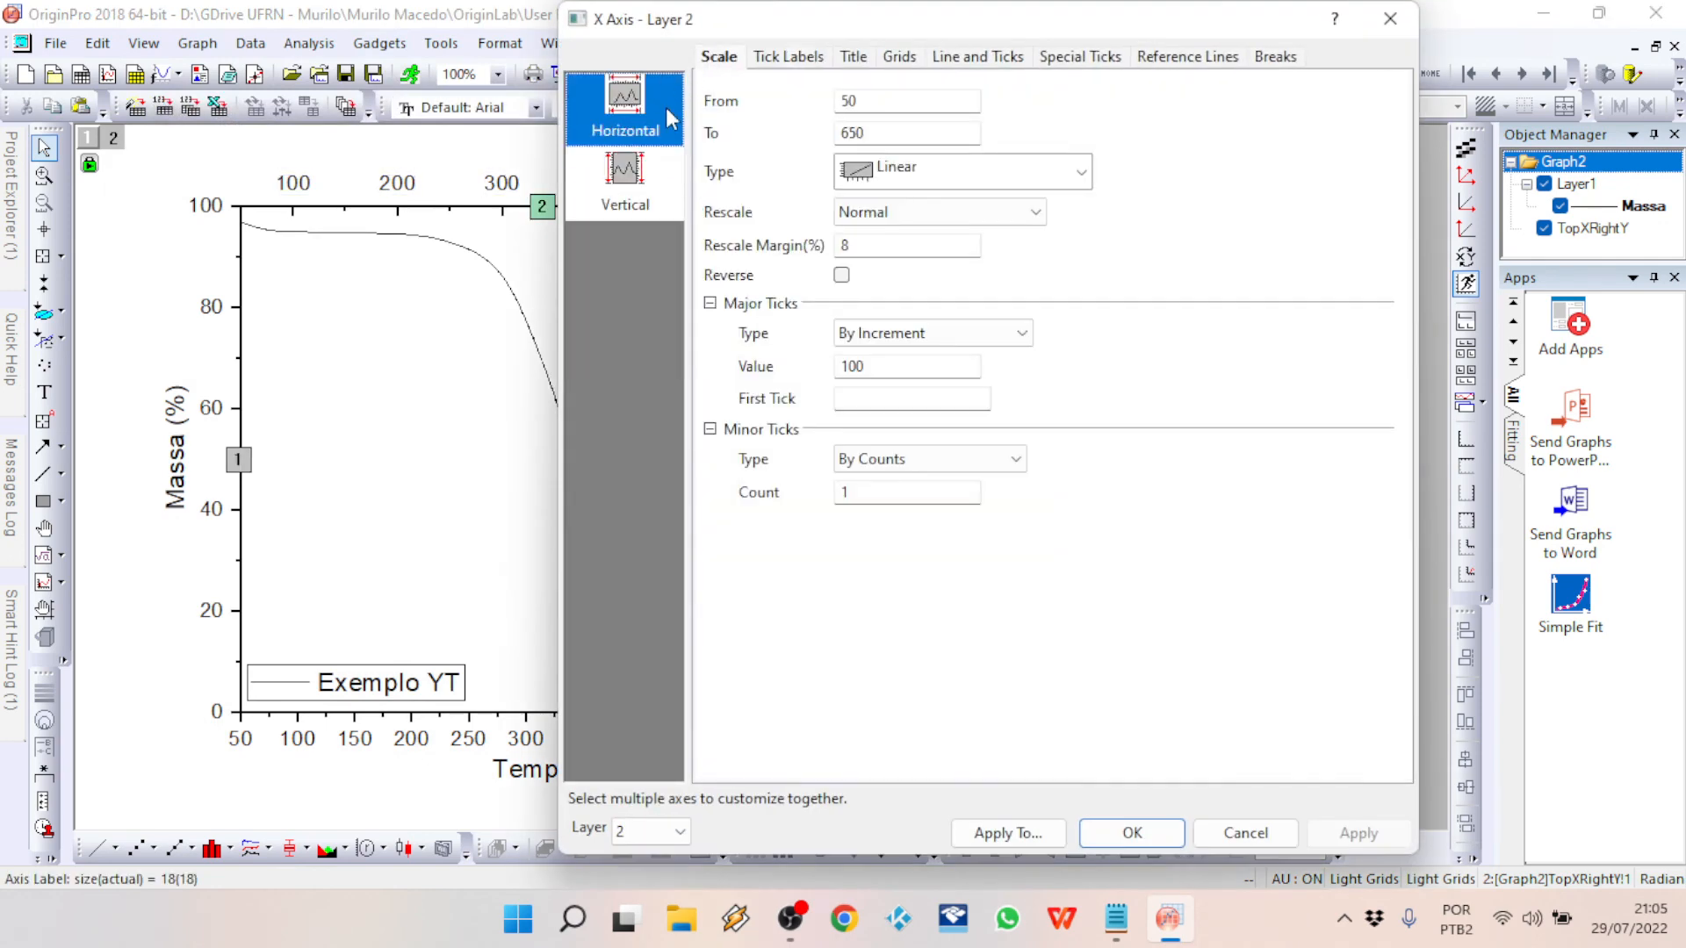
{"action": "double_click", "coordinate": [873, 132]}
{"action": "type", "text": "600"}
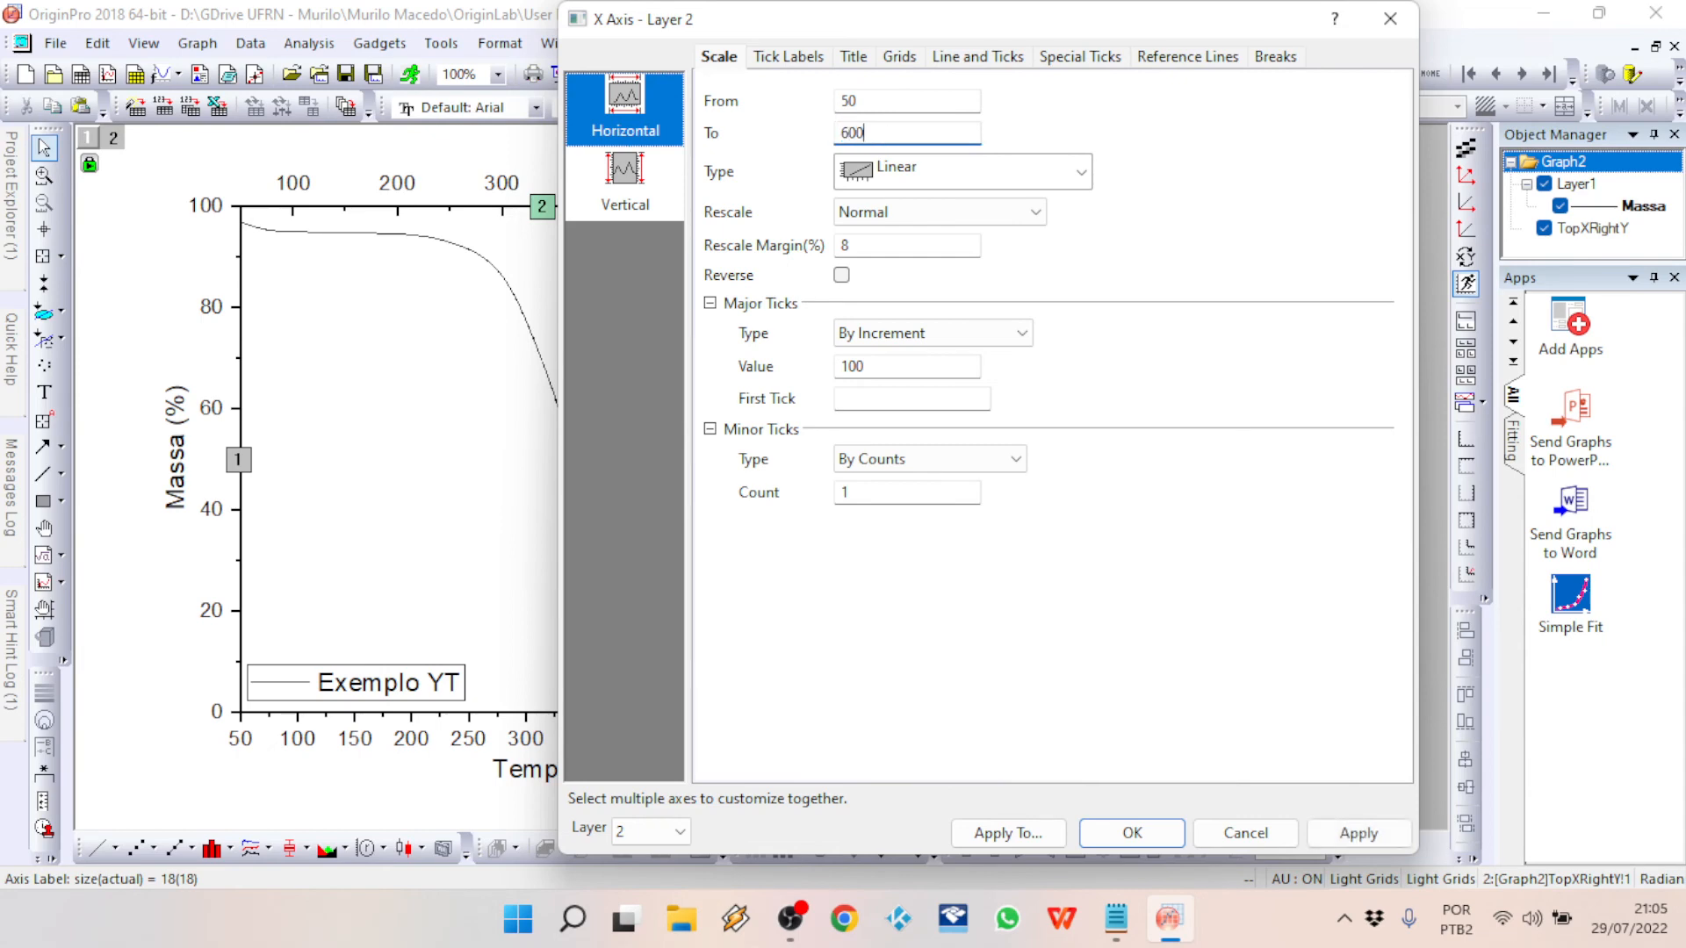
{"action": "left_click", "coordinate": [1122, 831]}
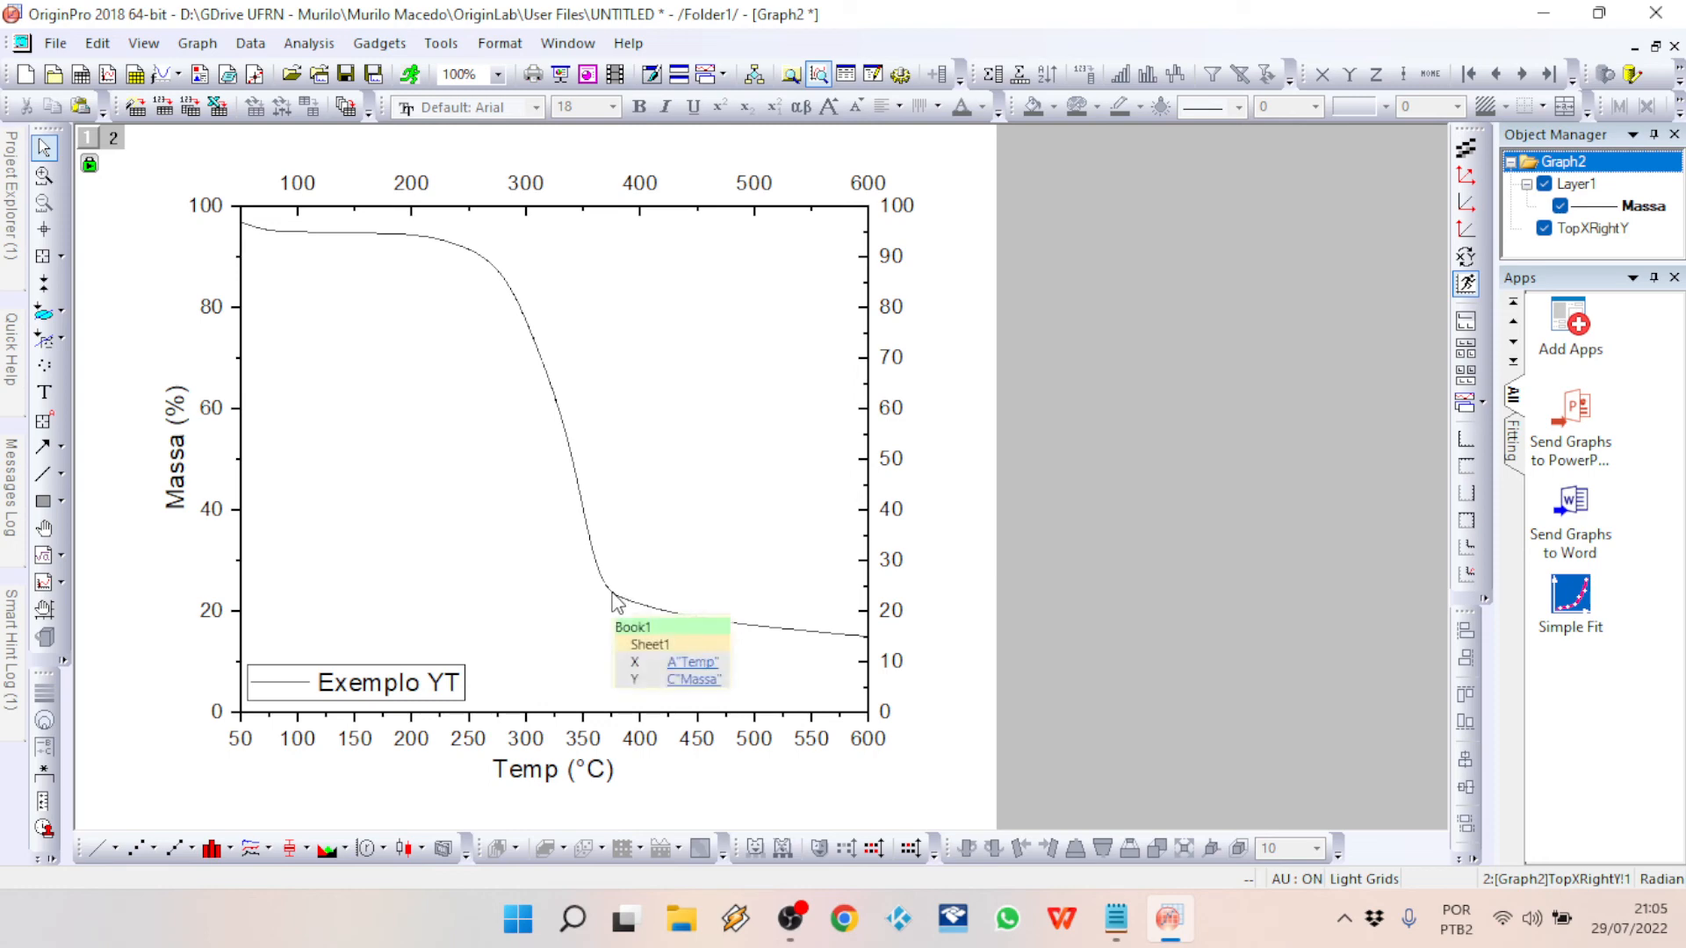
{"action": "double_click", "coordinate": [583, 500]}
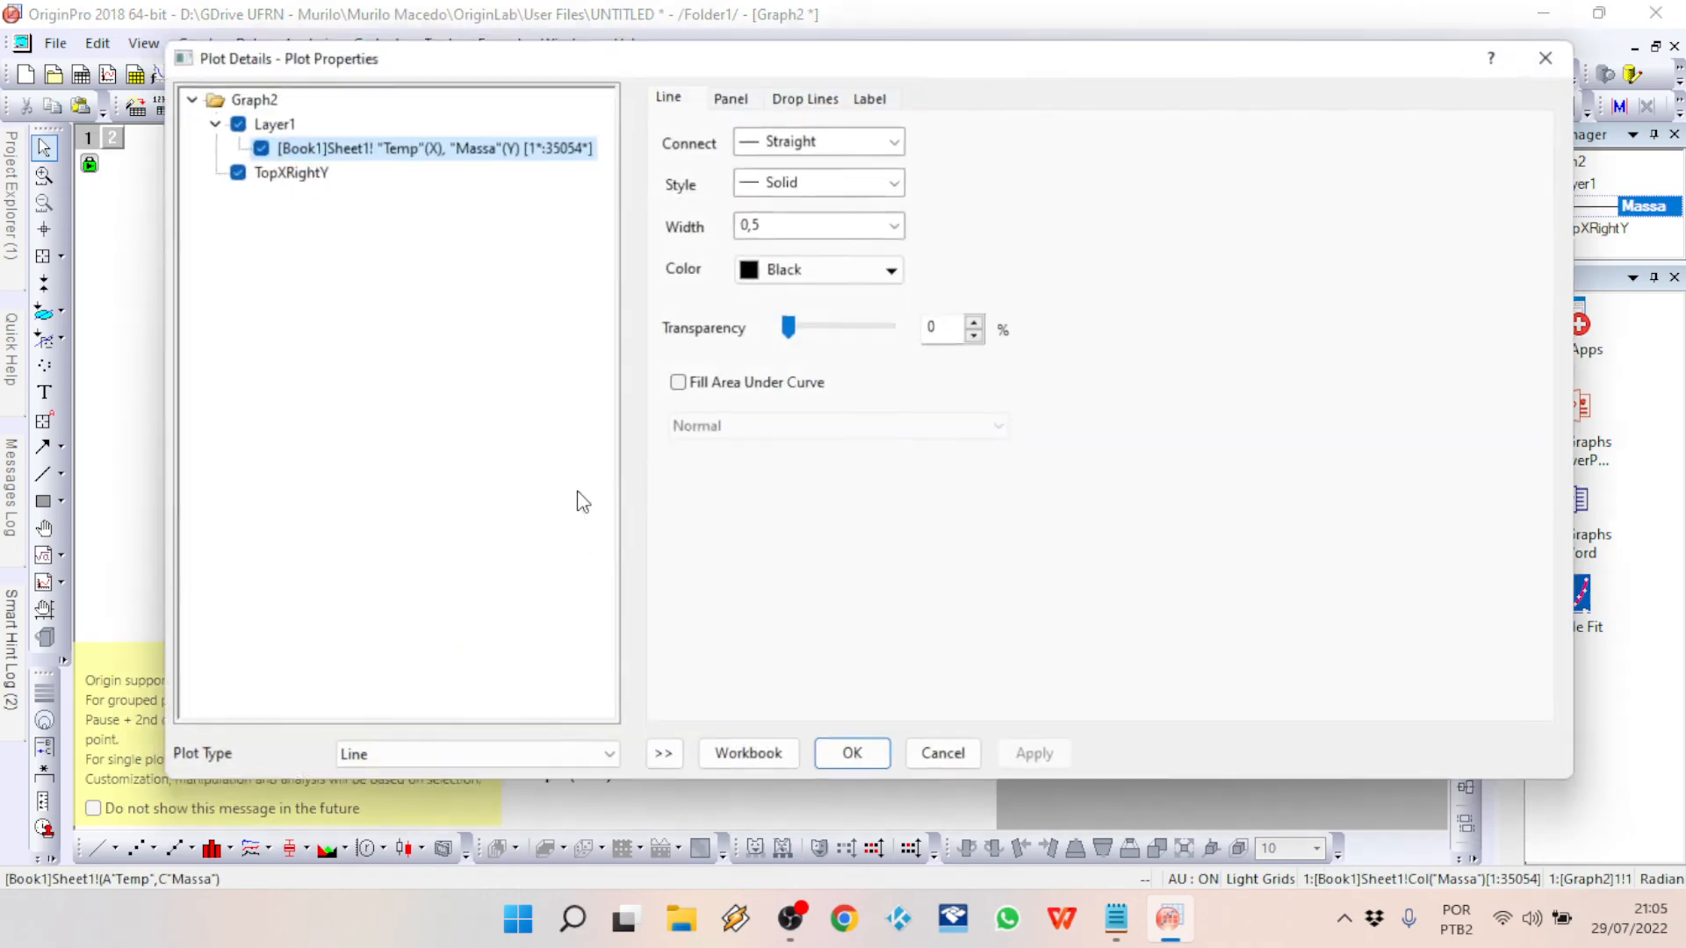
{"action": "left_click", "coordinate": [948, 759]}
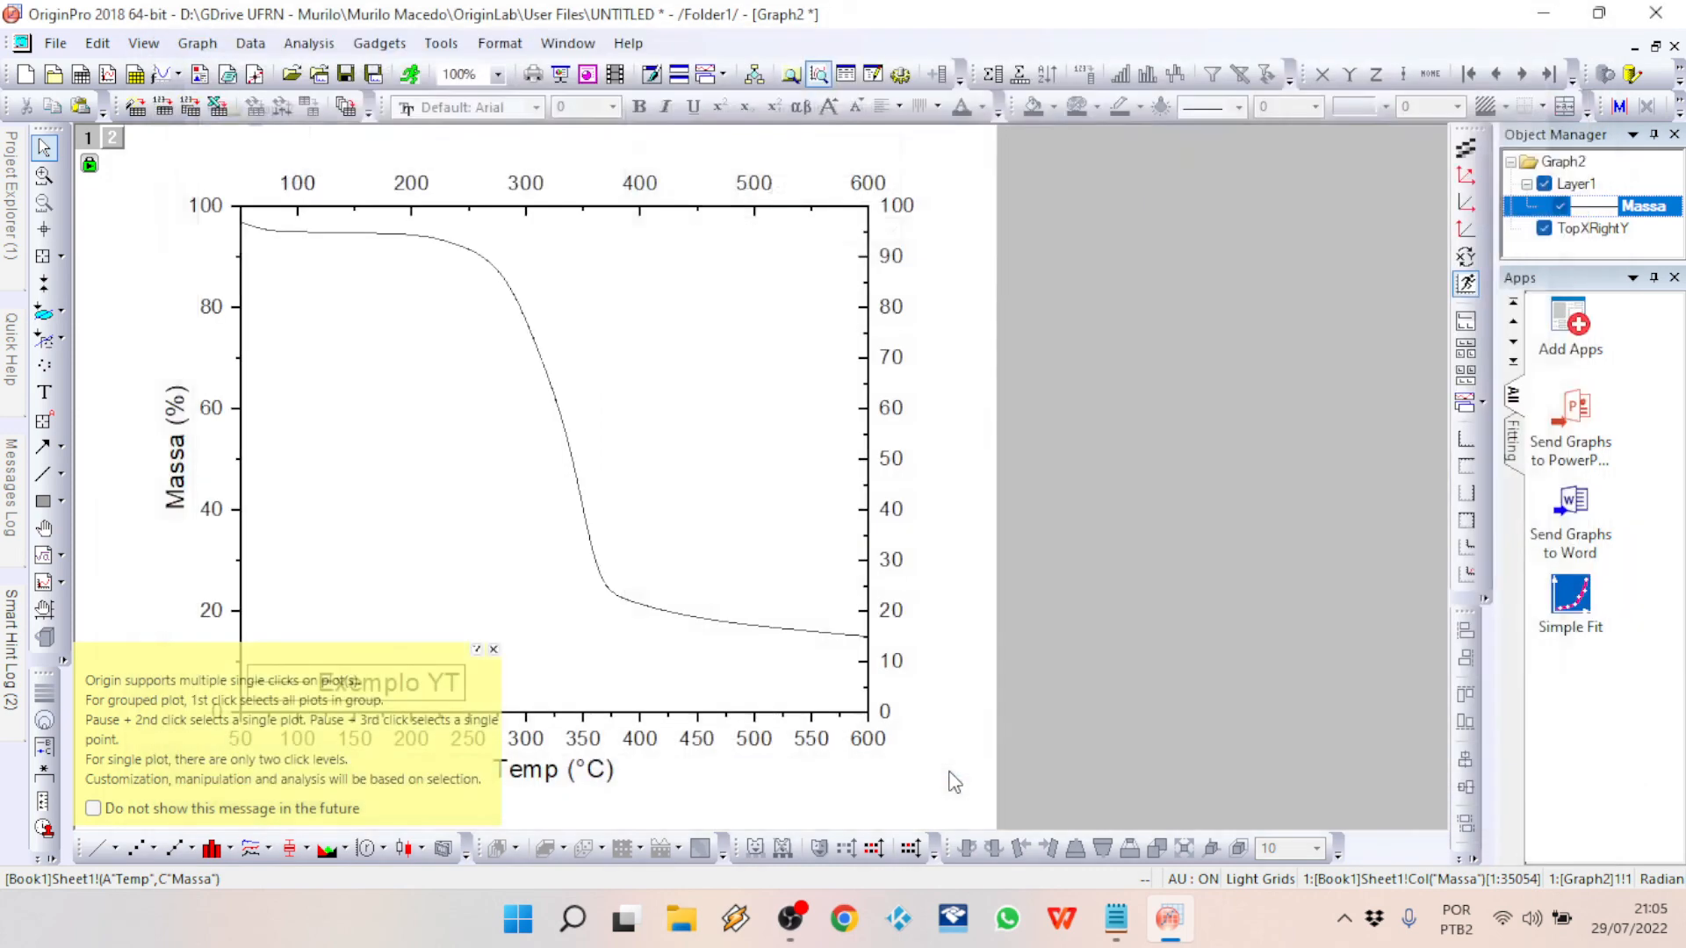
{"action": "left_click", "coordinate": [494, 649]}
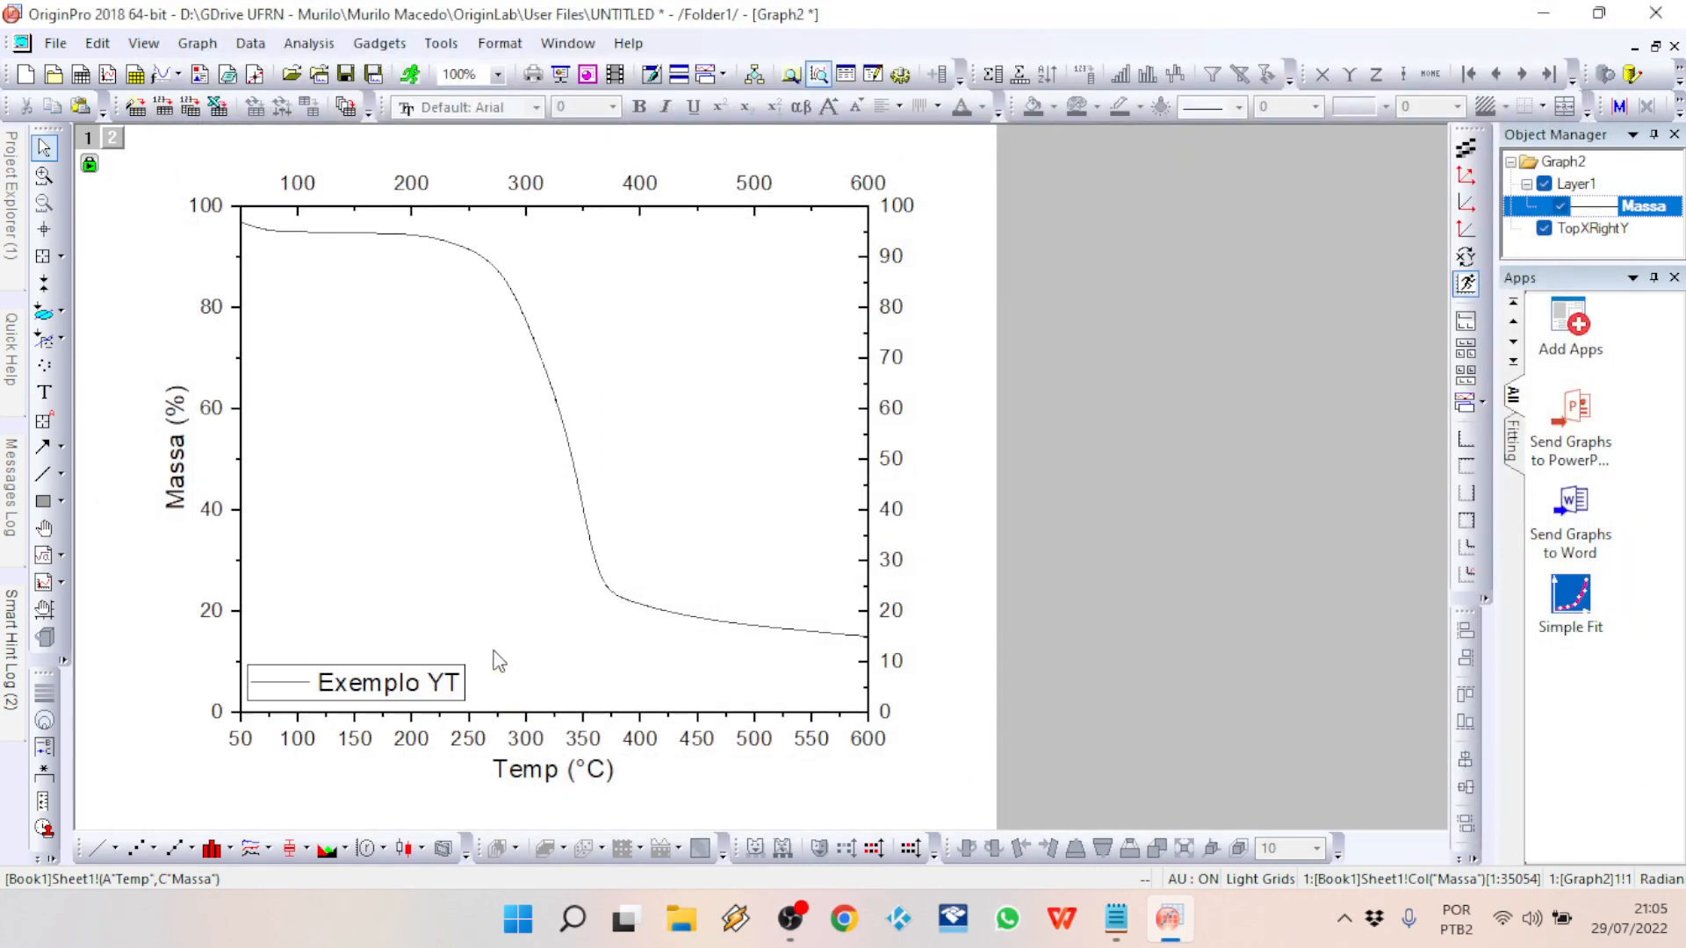
Step: Format the mass curve as a solid pink line with a width of 3
{"action": "double_click", "coordinate": [539, 356]}
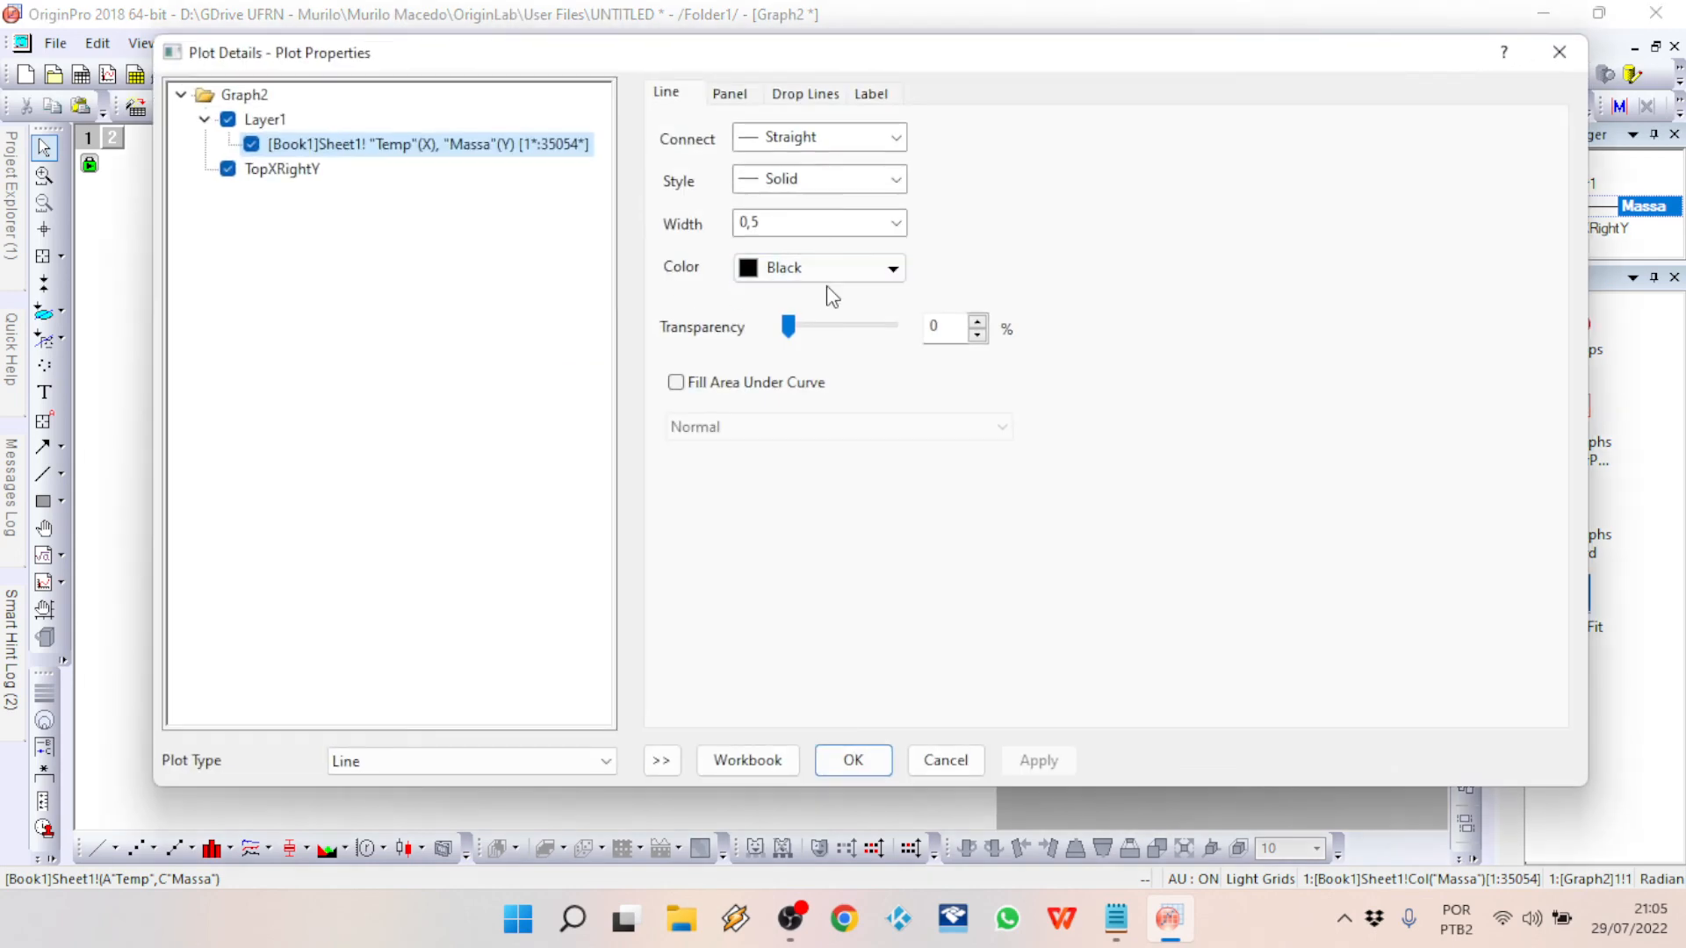
{"action": "left_click", "coordinate": [828, 274]}
{"action": "left_click", "coordinate": [773, 334]}
{"action": "left_click", "coordinate": [895, 185]}
{"action": "left_click", "coordinate": [843, 230]}
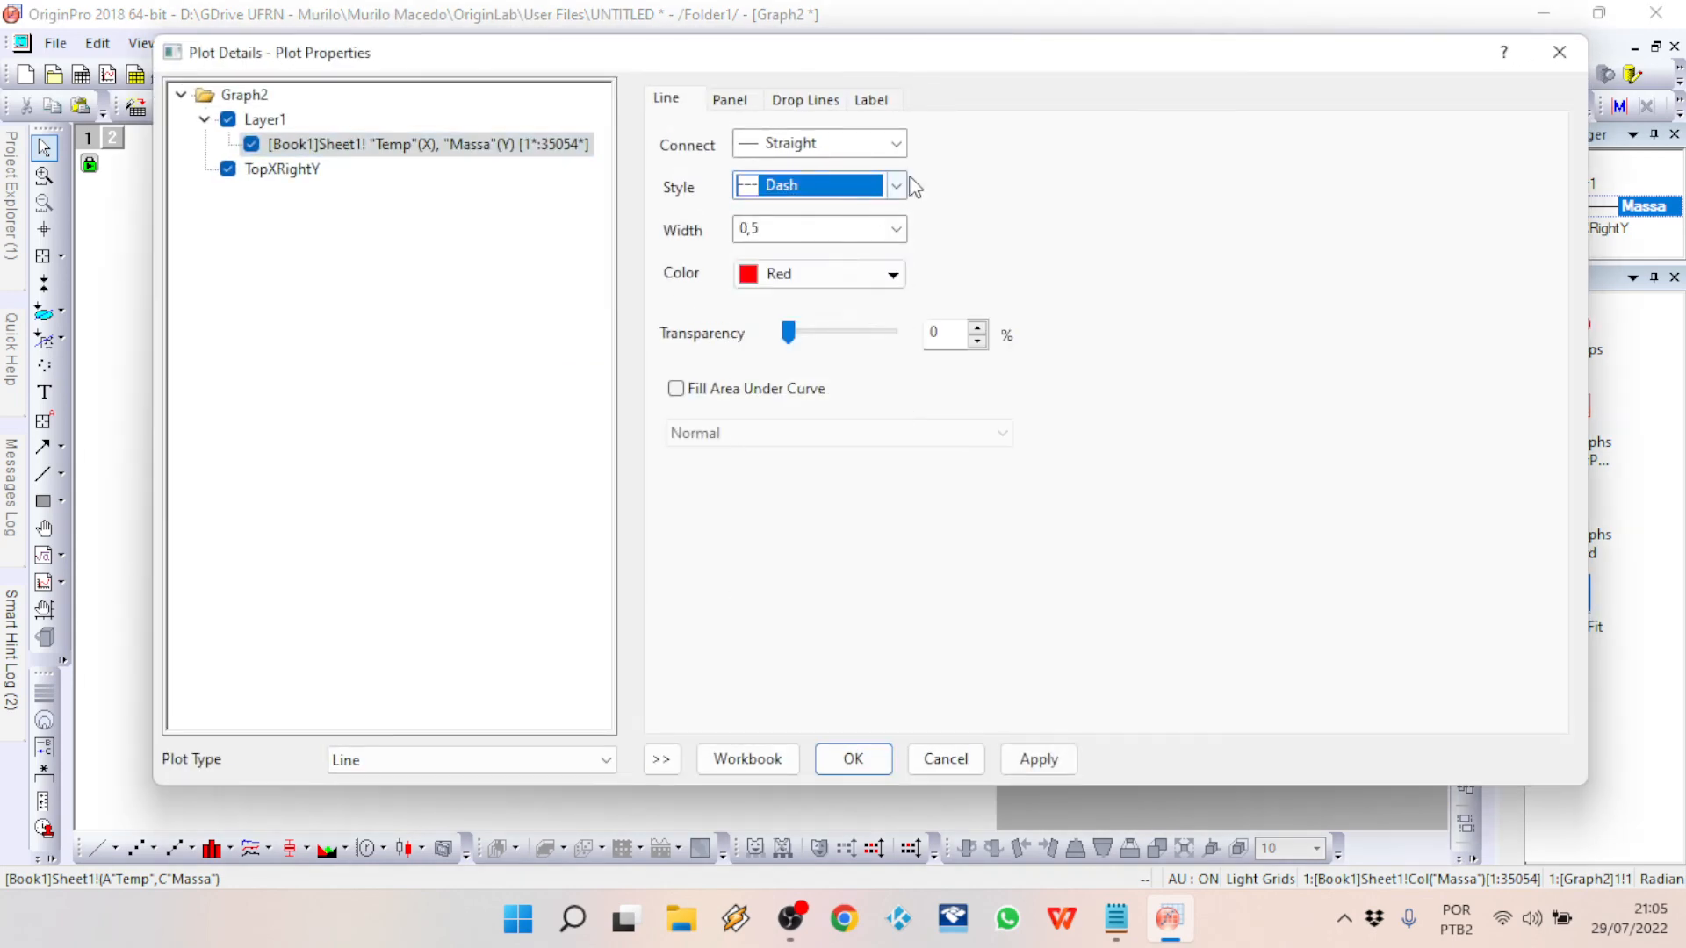
{"action": "left_click", "coordinate": [872, 187]}
{"action": "left_click", "coordinate": [844, 213]}
{"action": "left_click", "coordinate": [896, 229]}
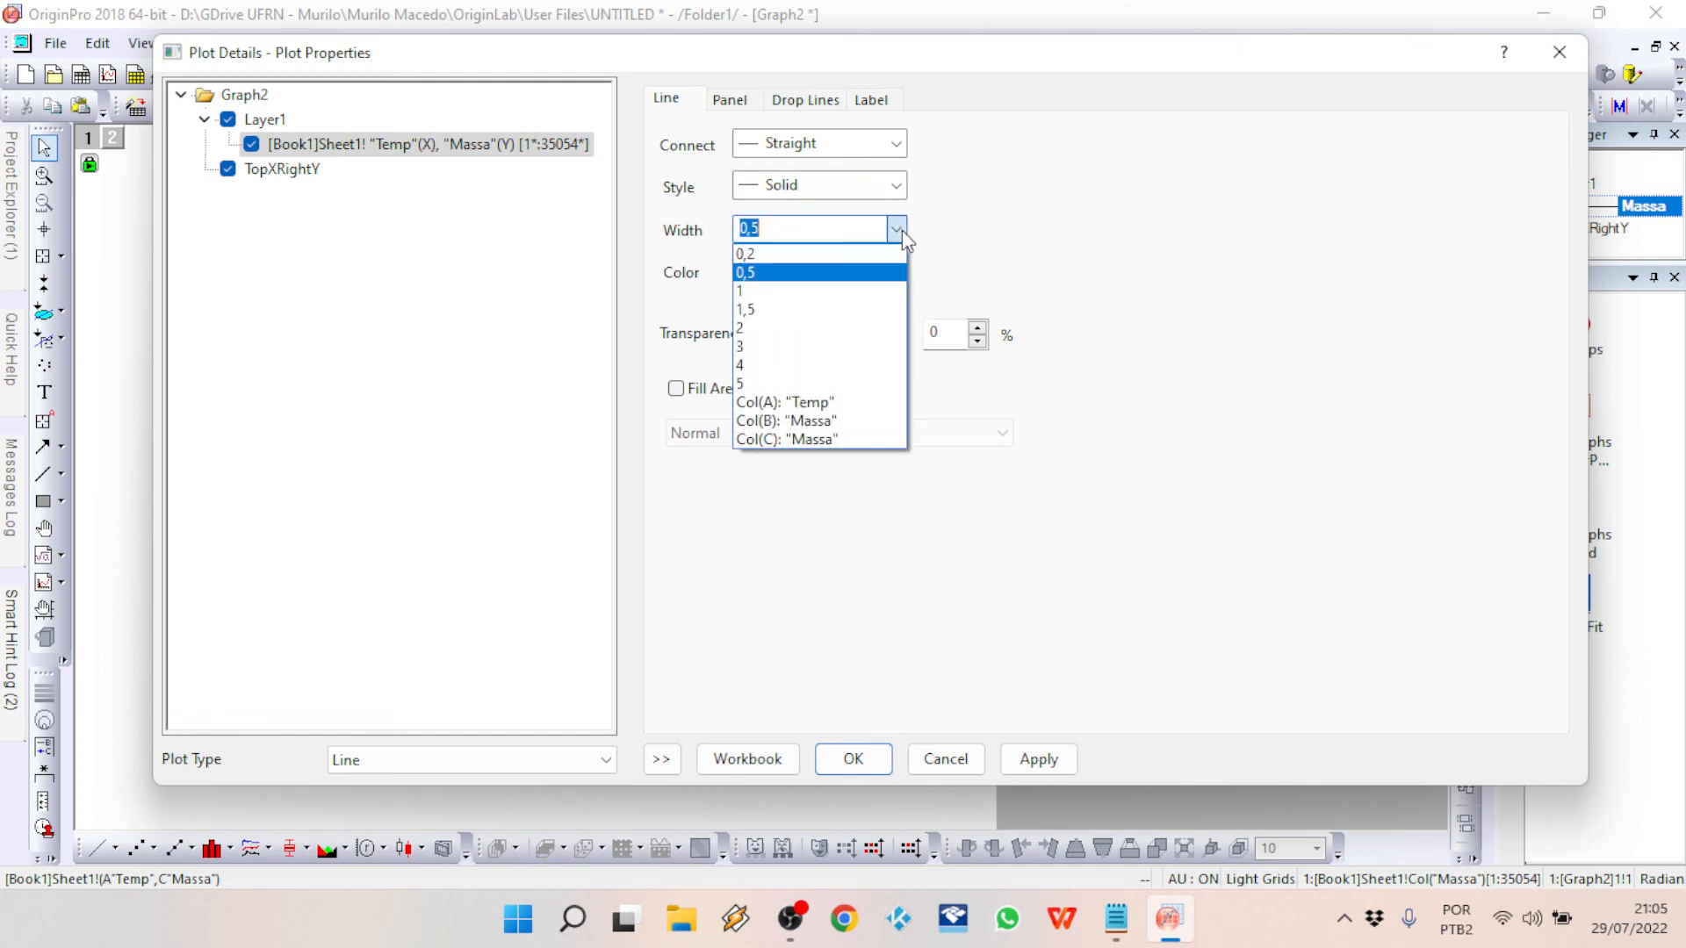
{"action": "left_click", "coordinate": [766, 347]}
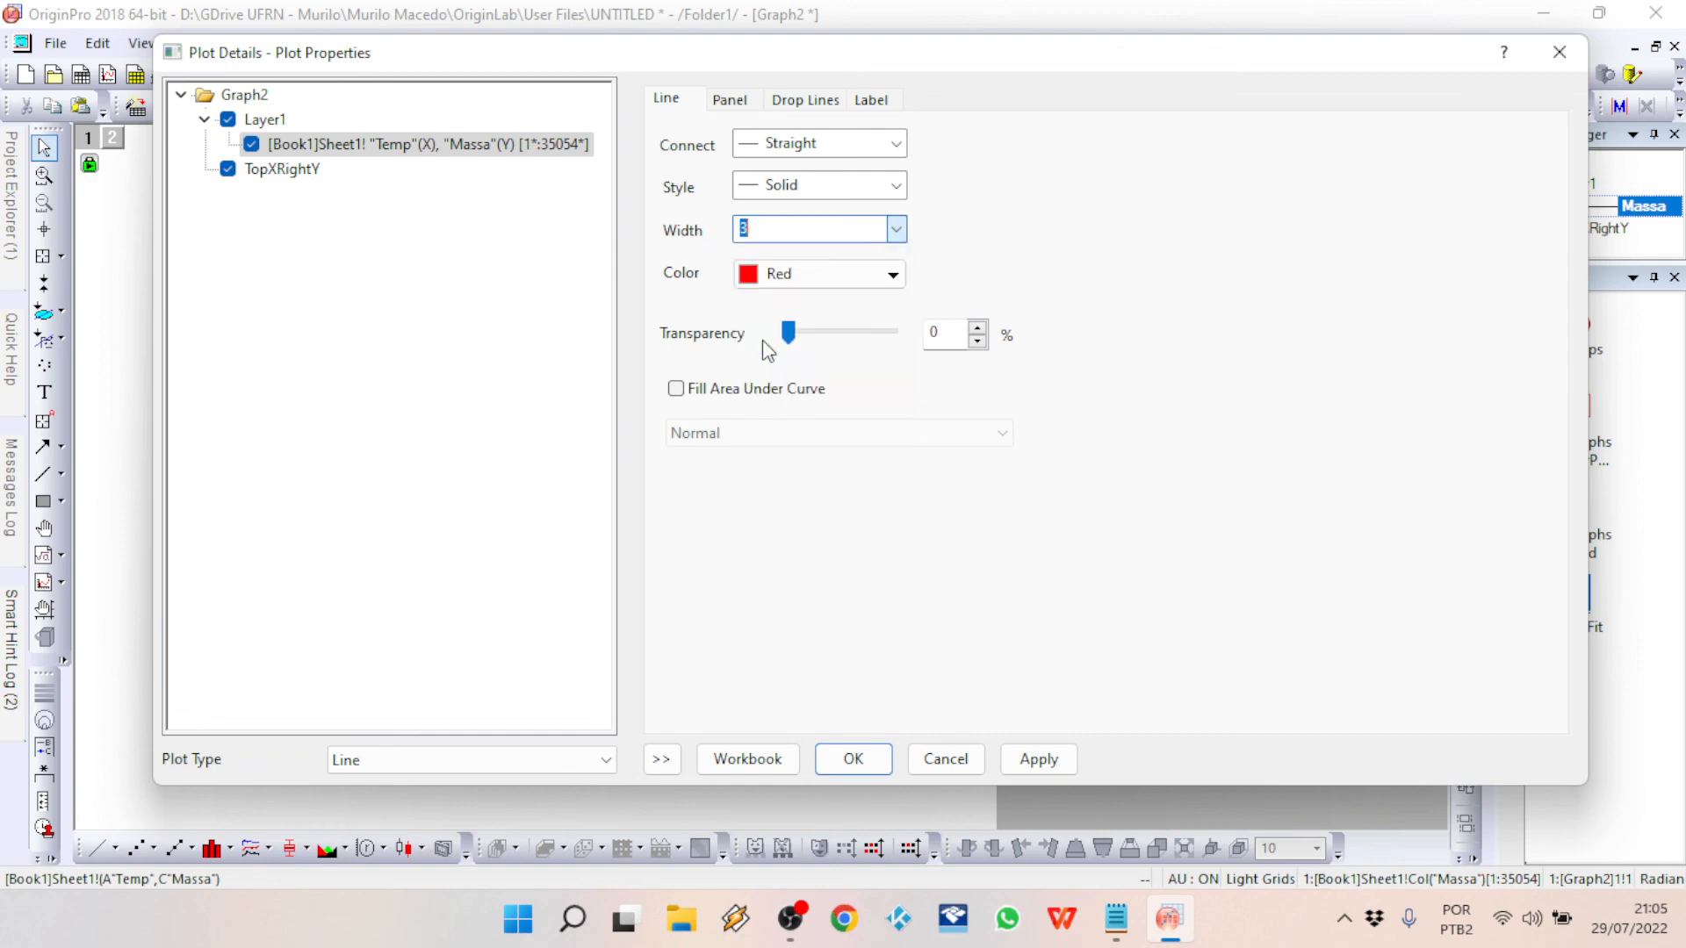
{"action": "left_click", "coordinate": [892, 273]}
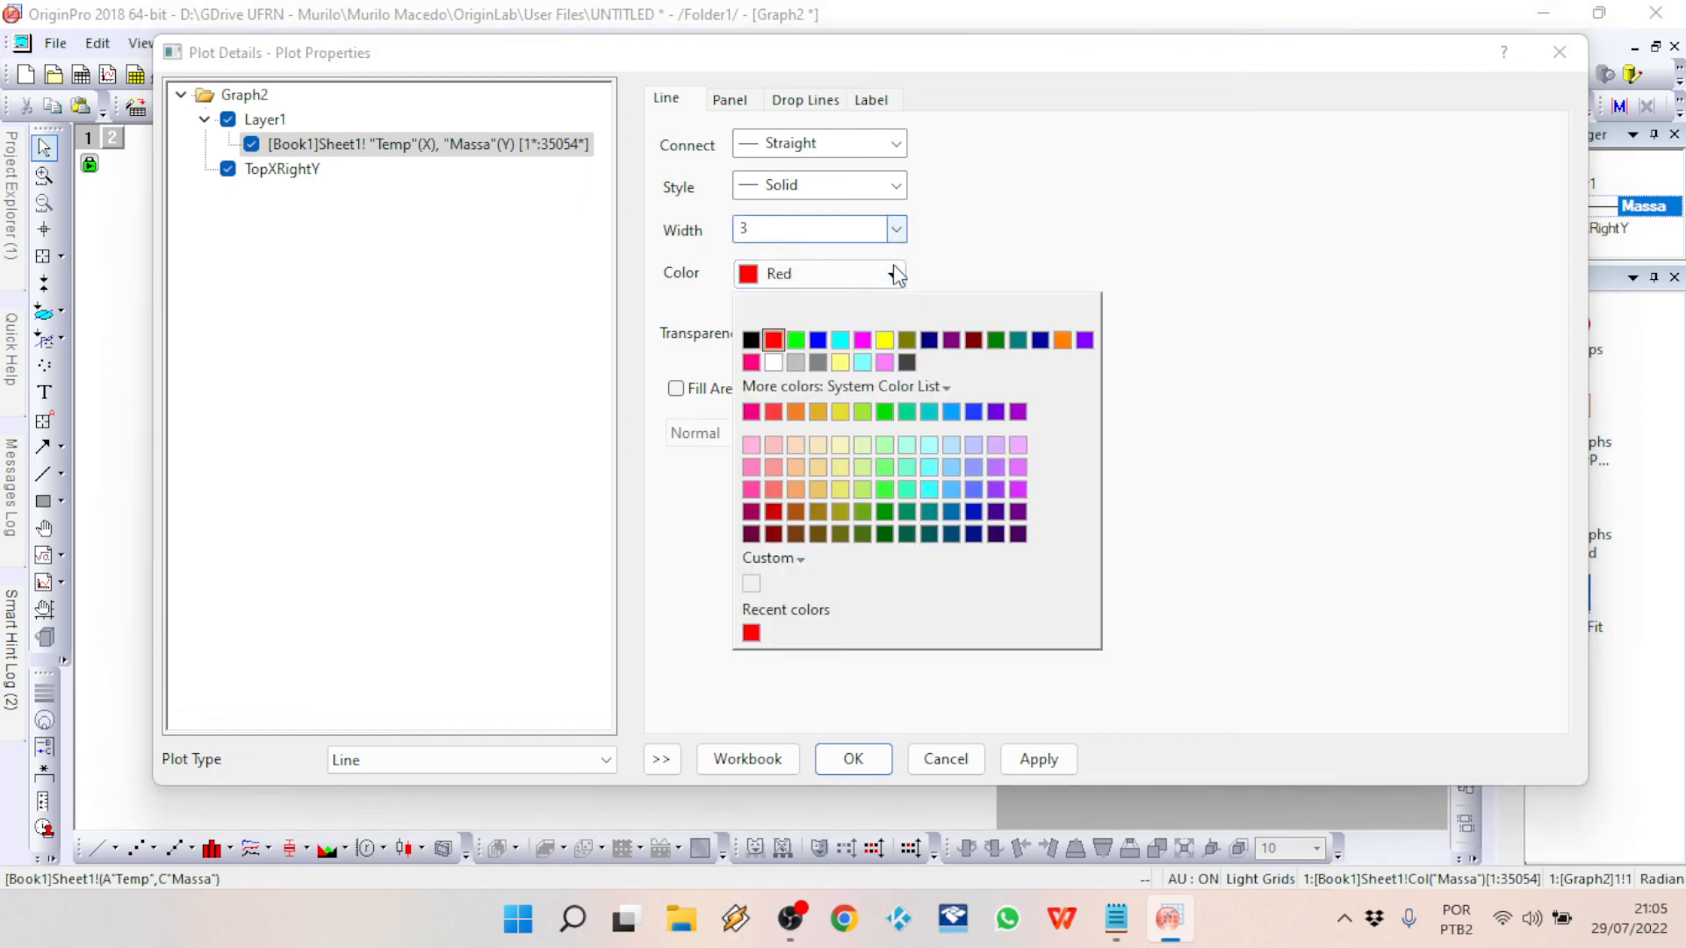
{"action": "left_click", "coordinate": [759, 490]}
{"action": "left_click", "coordinate": [850, 760]}
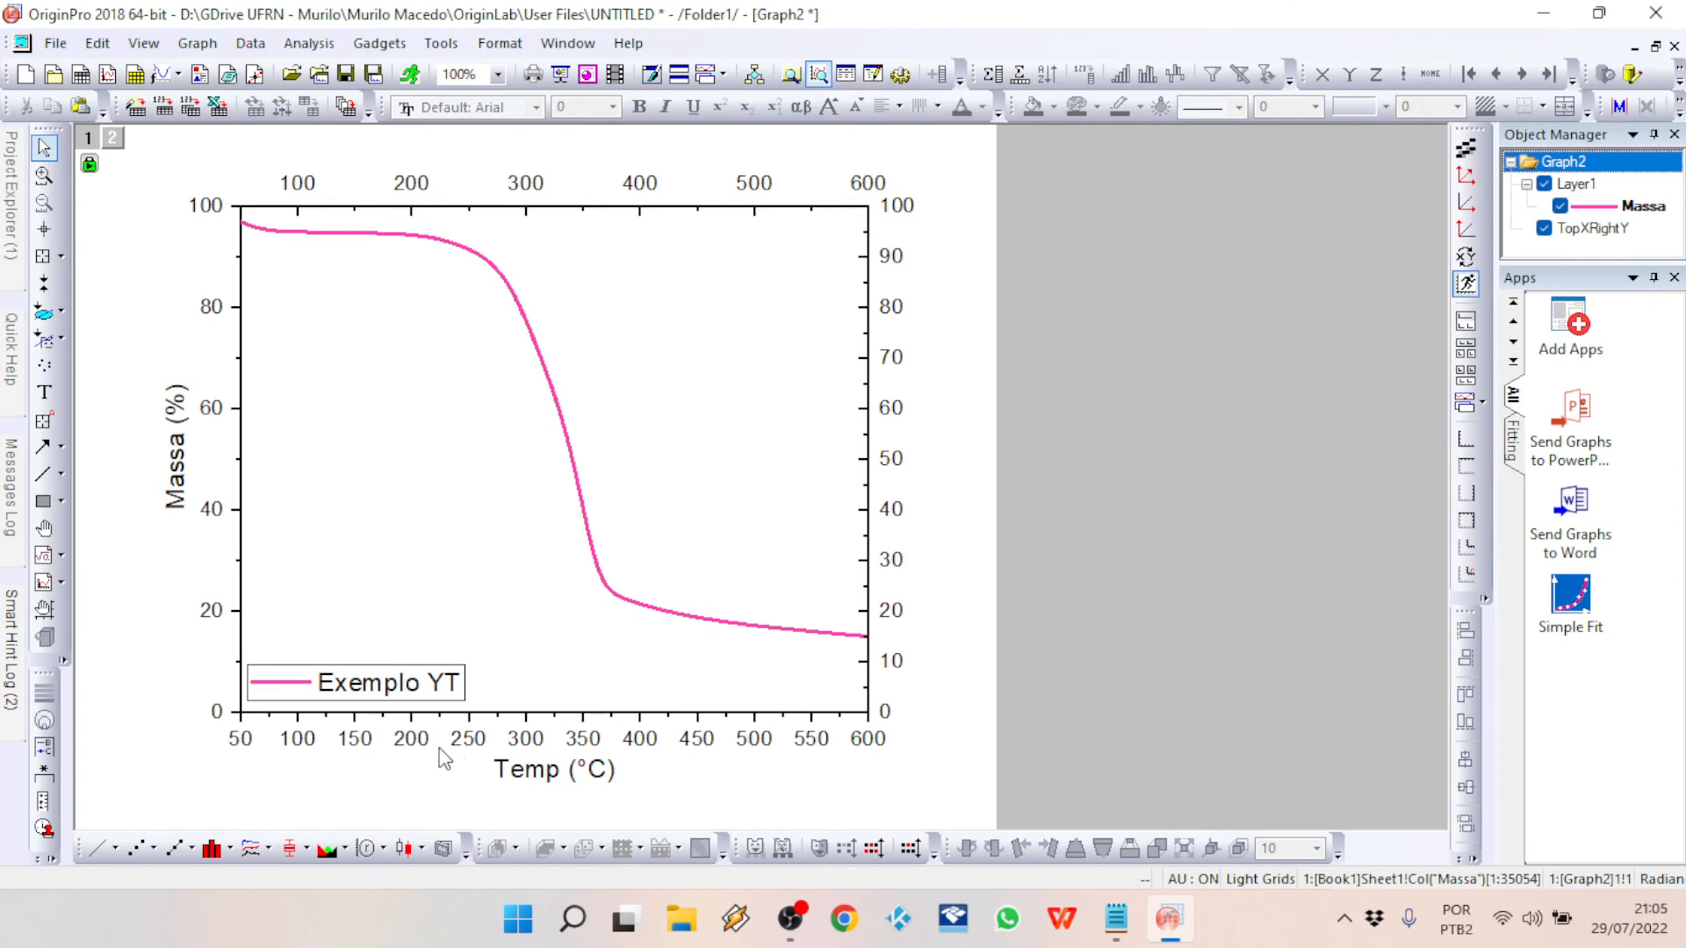
Step: Move the Exemplo YT legend to the upper-right corner inside the plot and deselect it
{"action": "left_click_drag", "start_coordinate": [434, 684], "coordinate": [822, 242]}
{"action": "left_click", "coordinate": [1036, 491]}
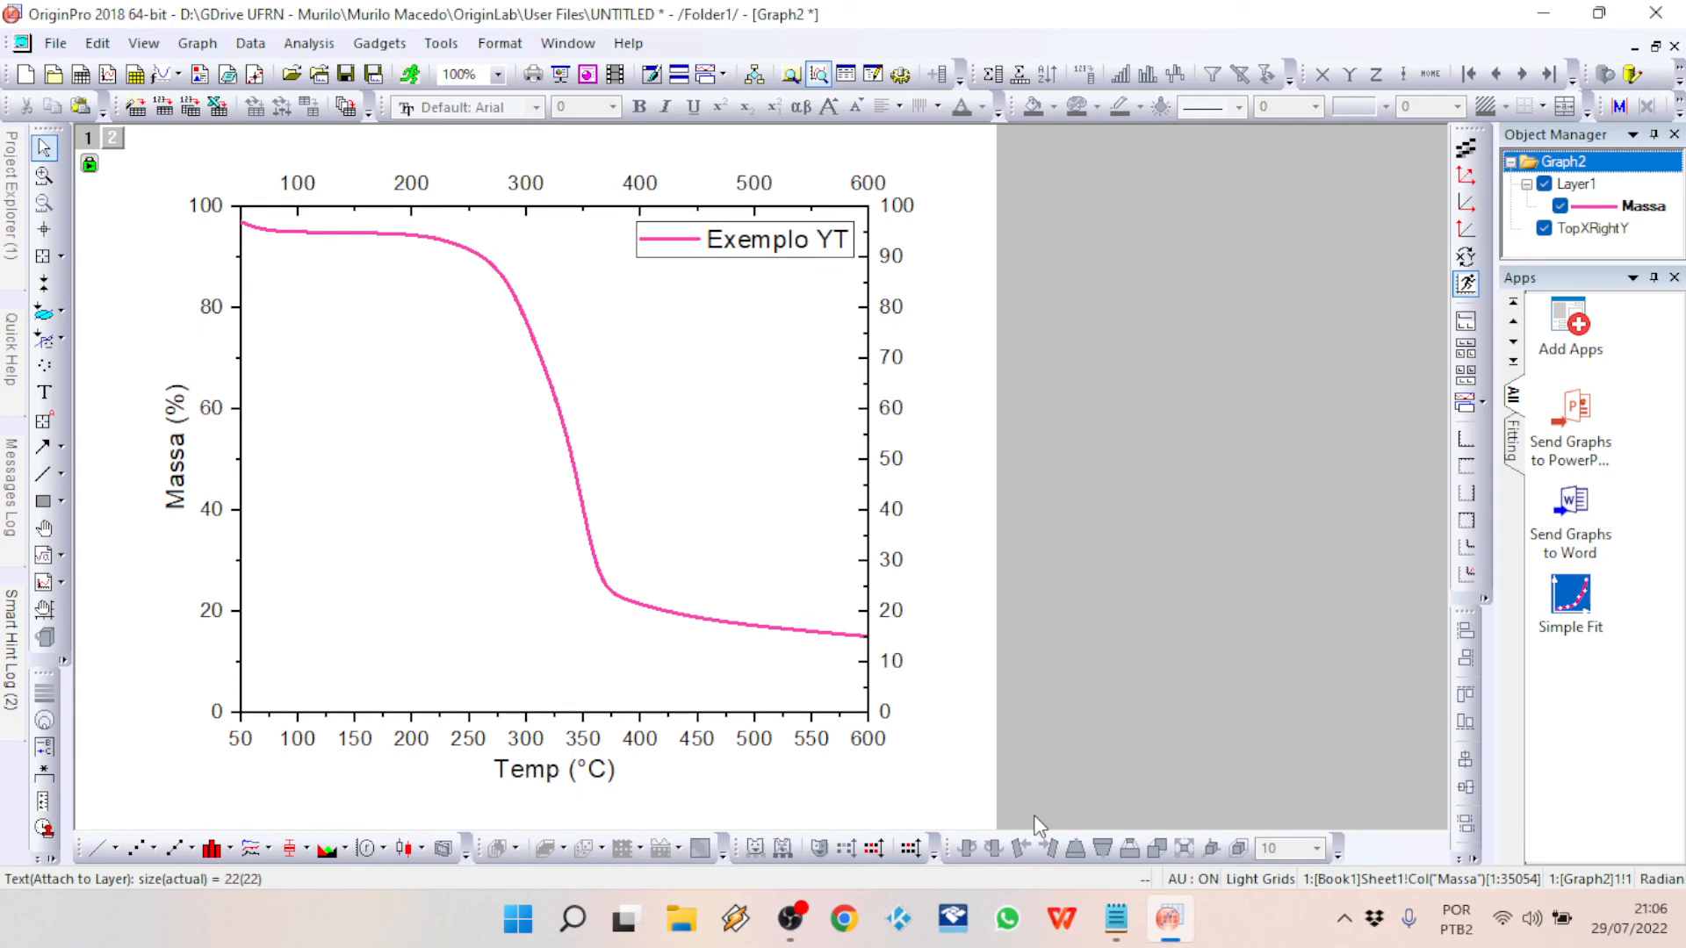
{"action": "key", "text": "alt+Tab"}
{"action": "key", "text": "alt+Tab"}
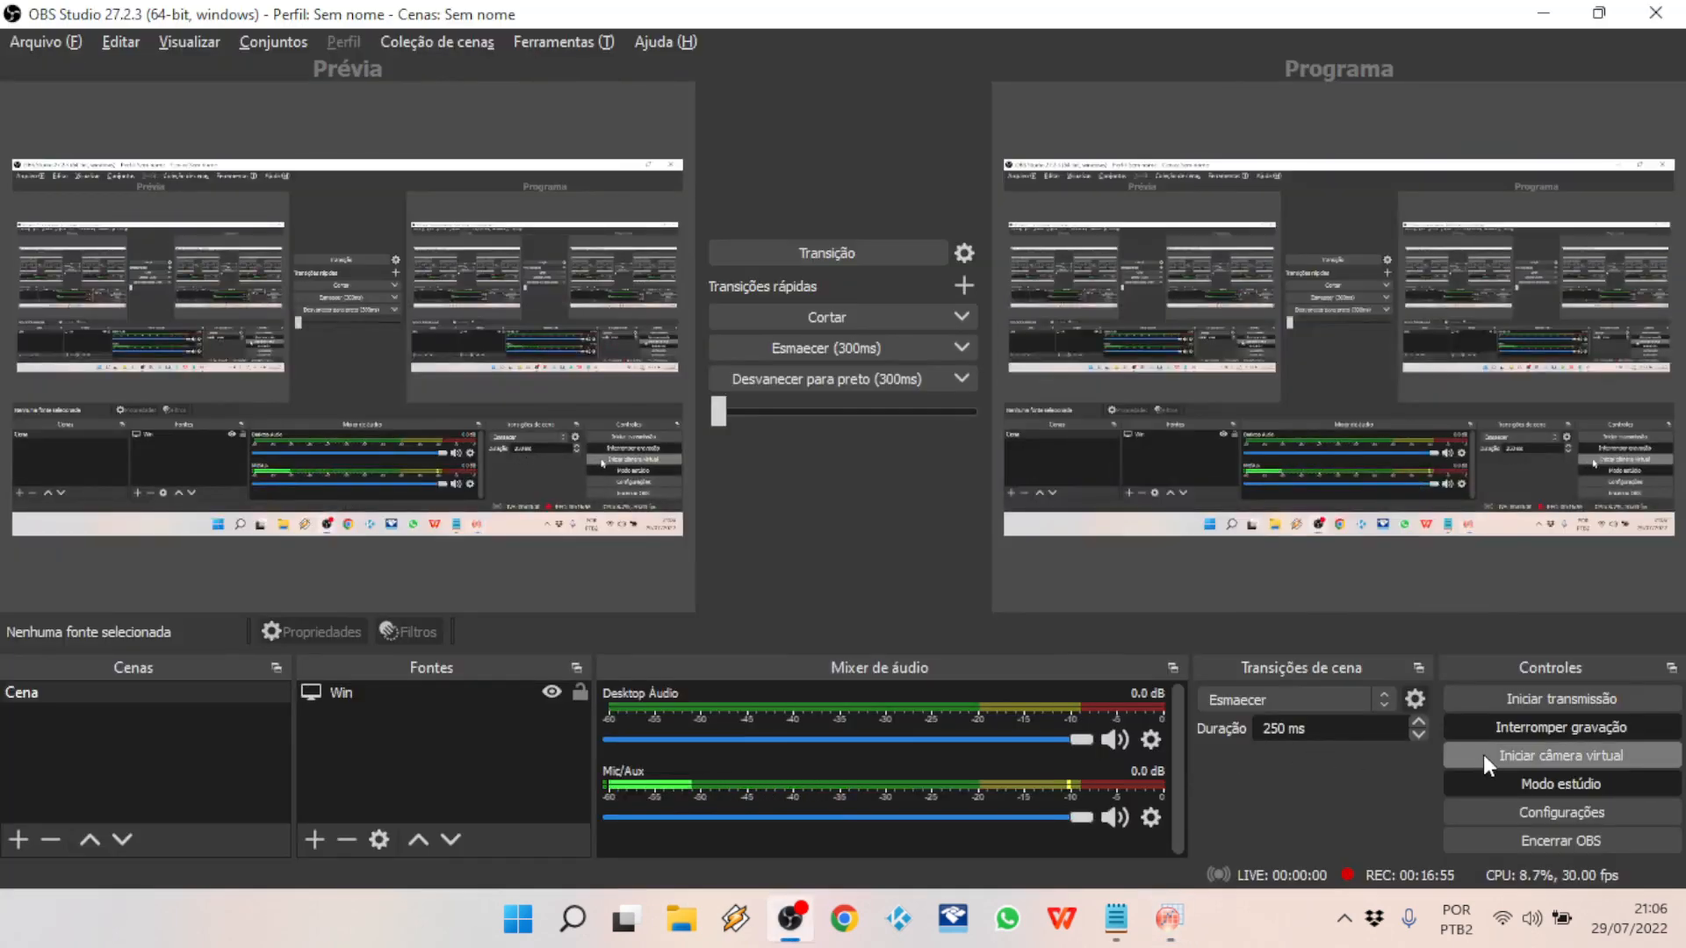